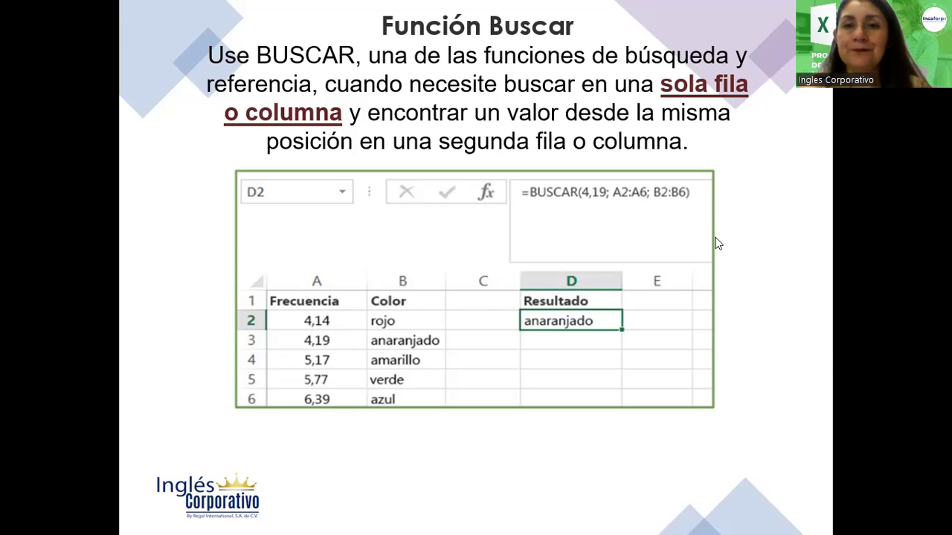
Advance the slideshow past the Función Buscar slide to the next BUSCAR slide.
key(Right)
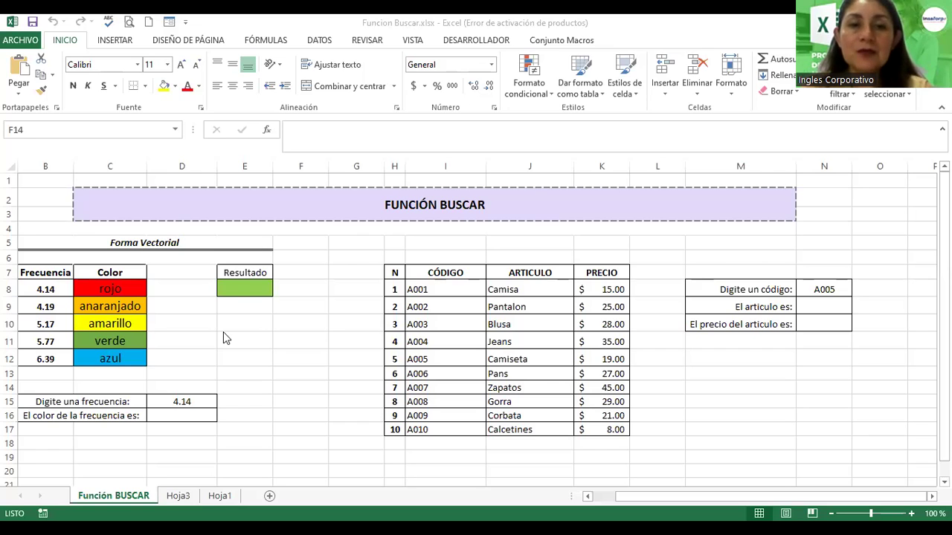
Zoom the sheet to 160% and type =buscar( into the Resultado cell E8.
click(239, 289)
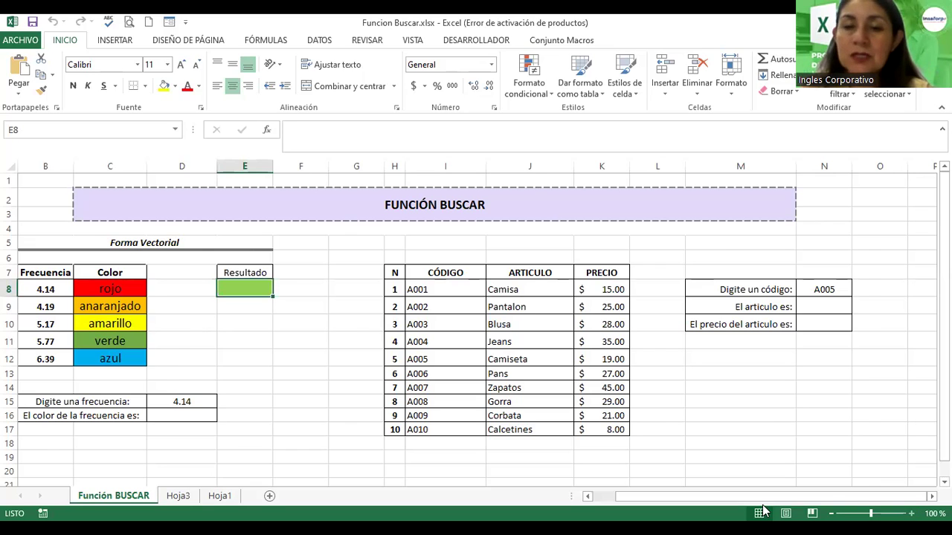
ctrl+scroll(470, 325, up, 4)
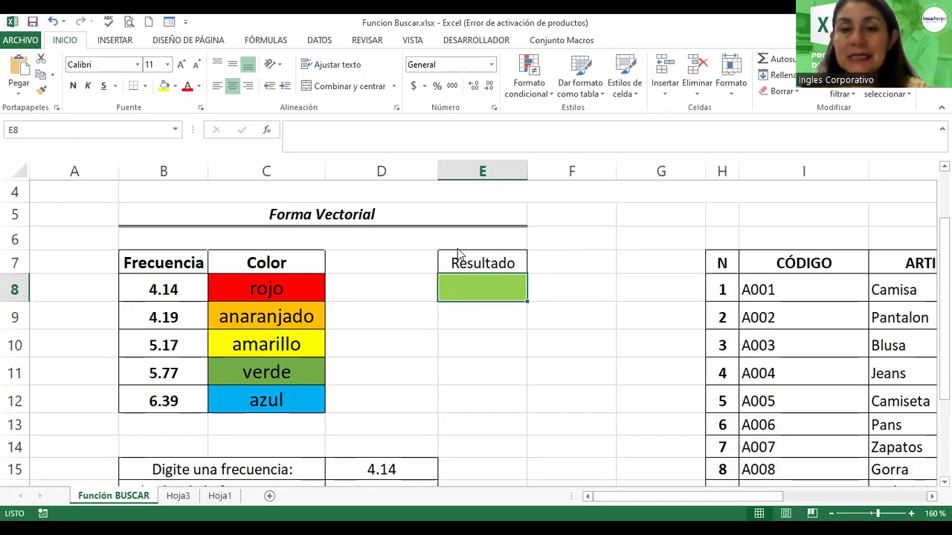
click(471, 288)
text(=)
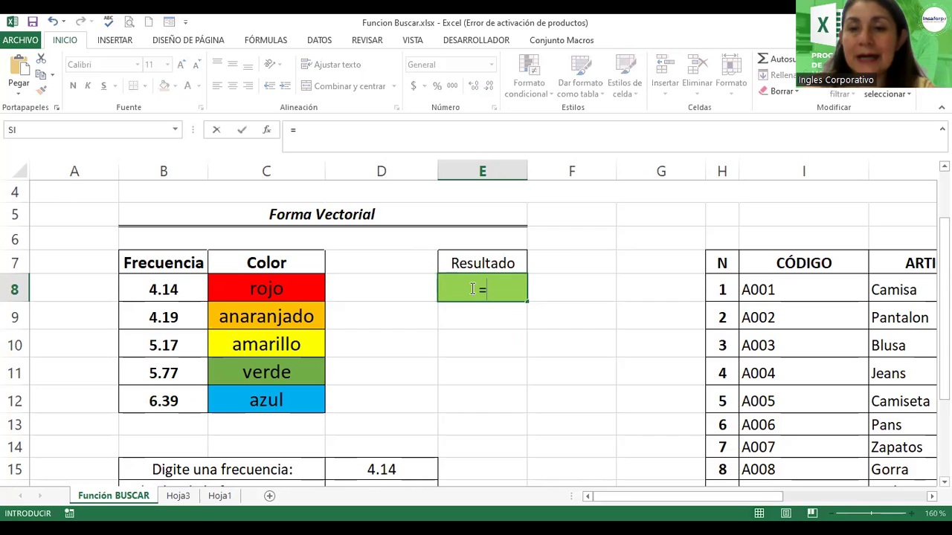
text(buscar)
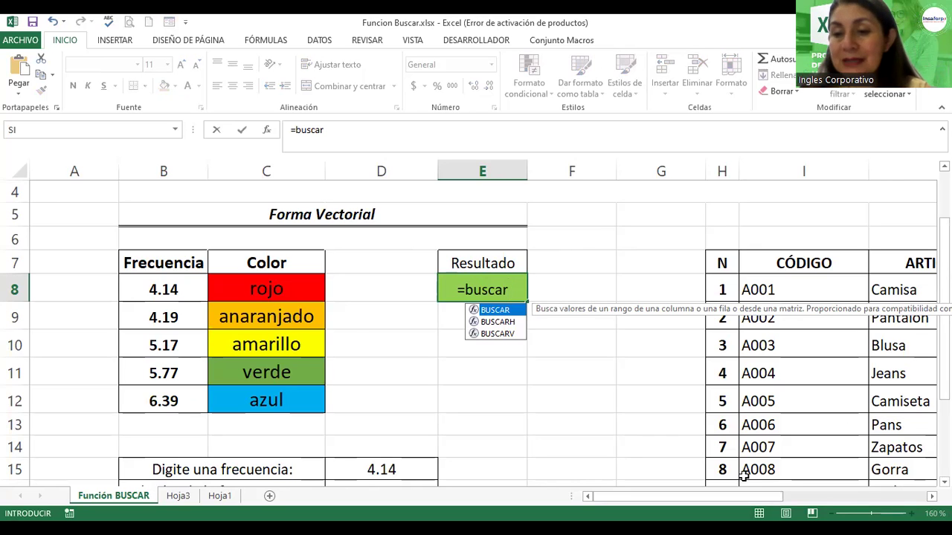
drag(740, 500, 797, 496)
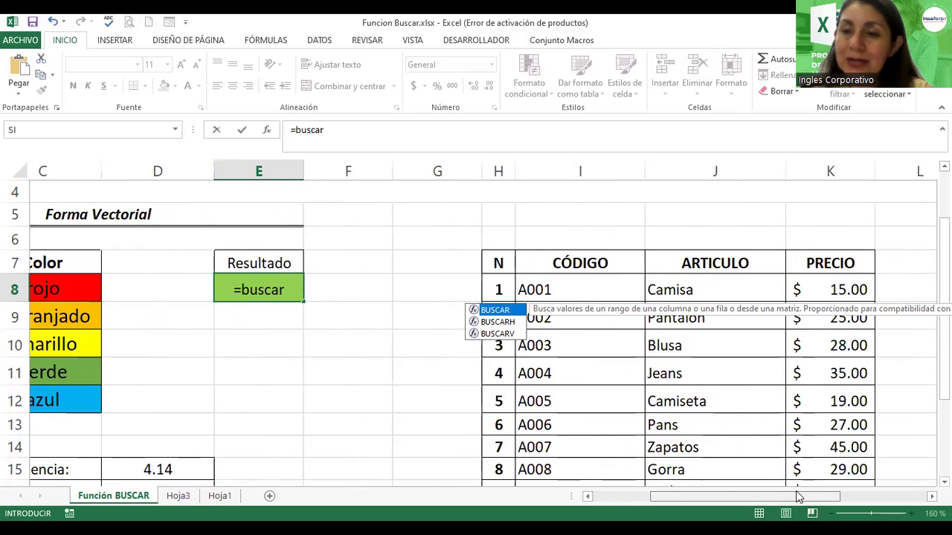
drag(797, 497, 729, 482)
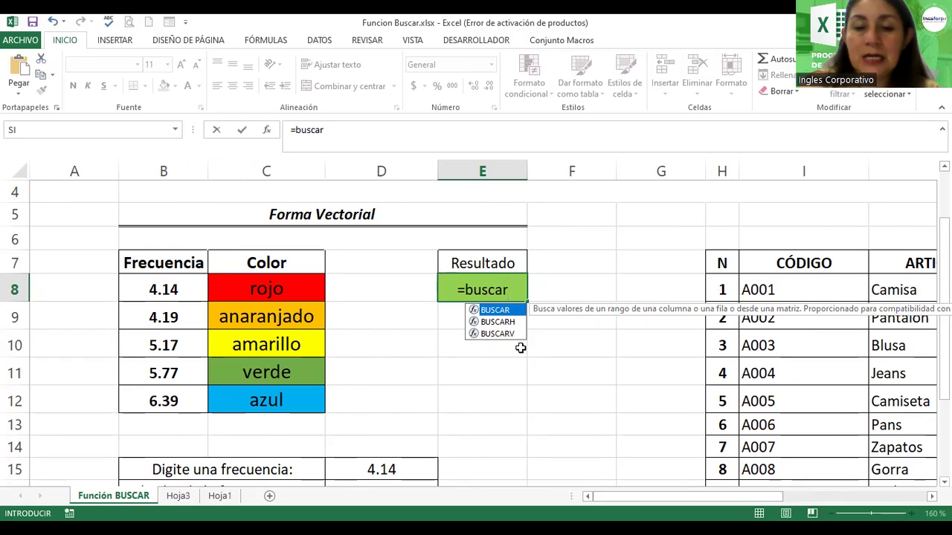
text(()
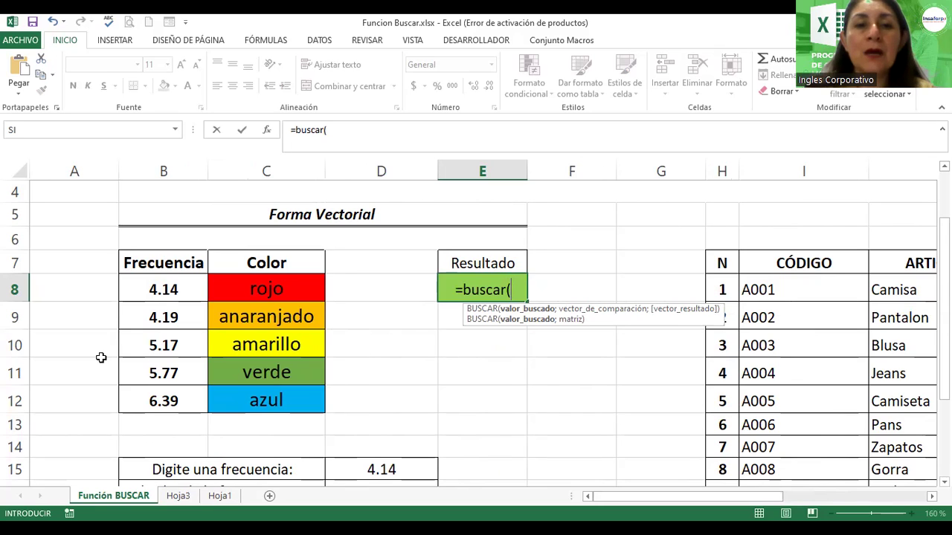
Finish E8 as =BUSCAR(B9;B8:B12;C8:C12), returning anaranjado, then reselect E8.
click(147, 322)
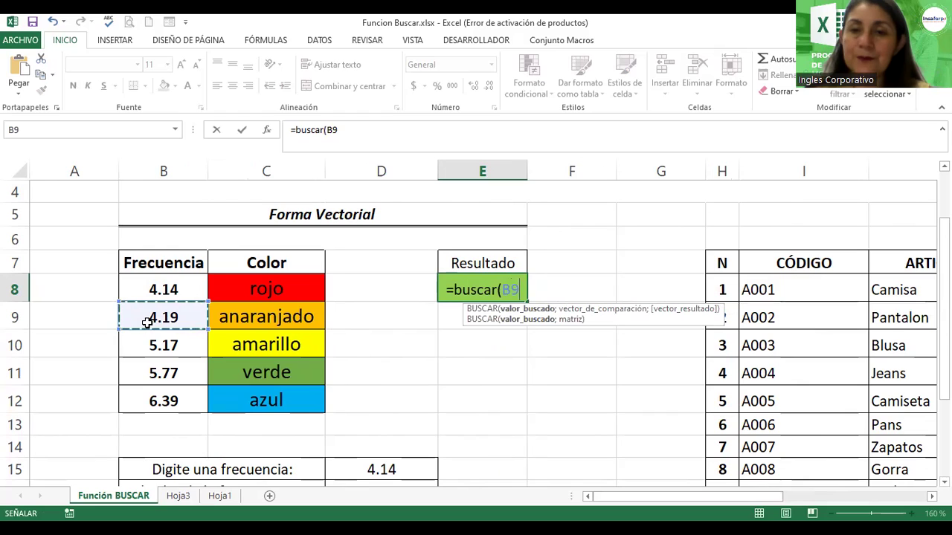
text(;)
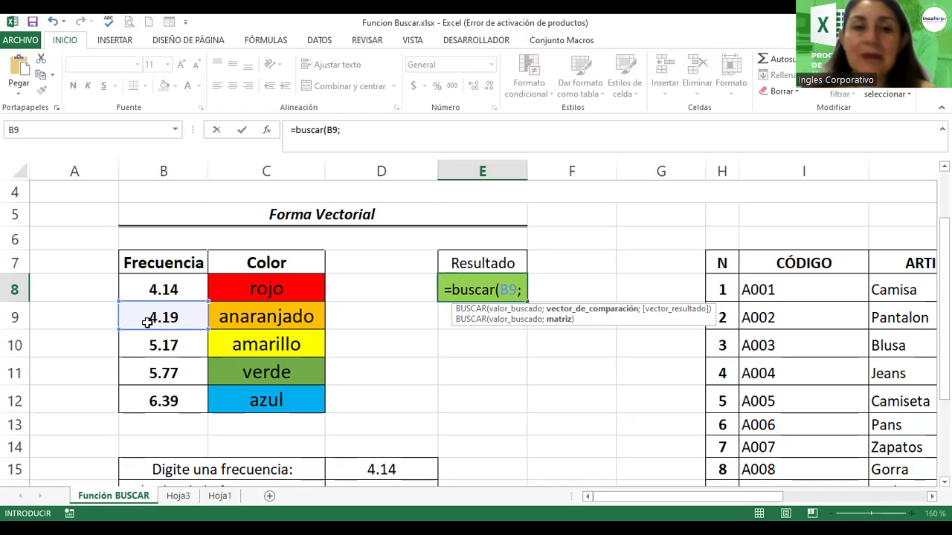
click(150, 286)
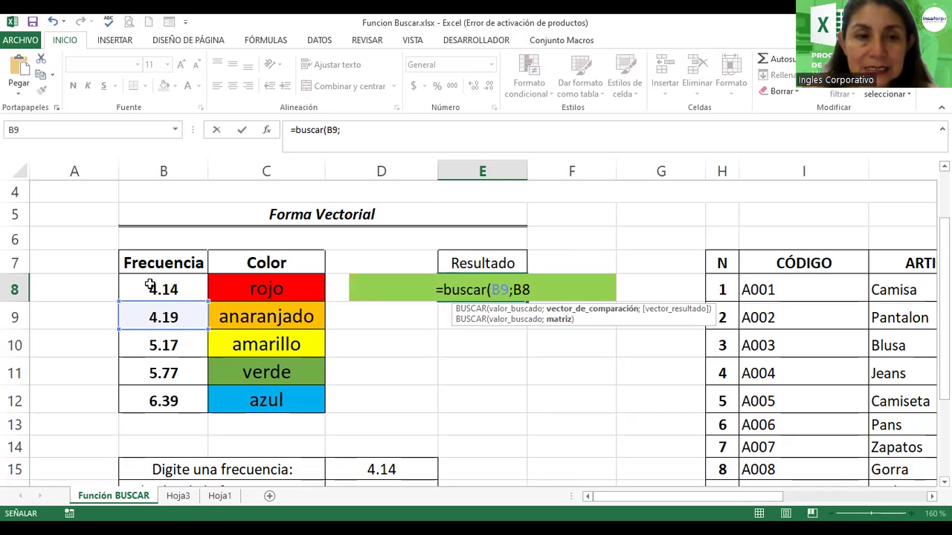
drag(149, 286, 150, 316)
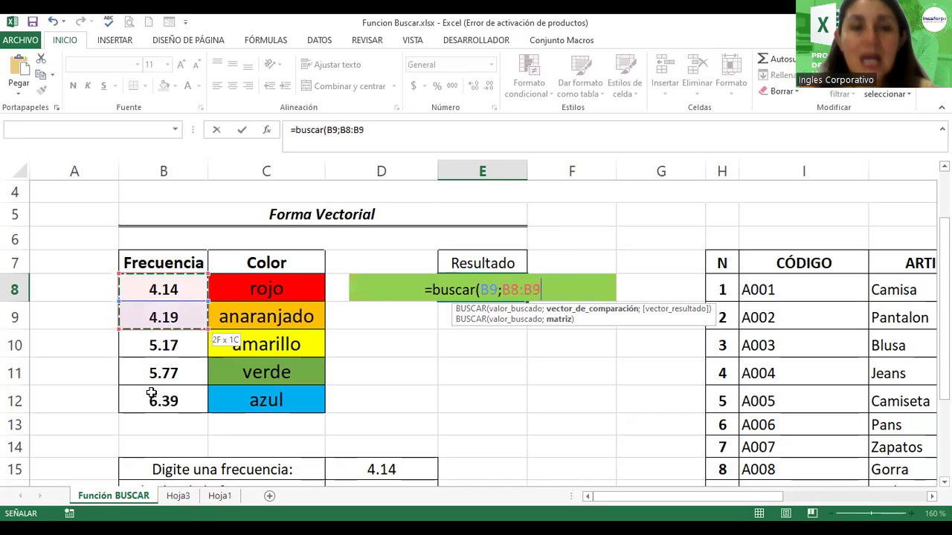
drag(151, 392, 151, 393)
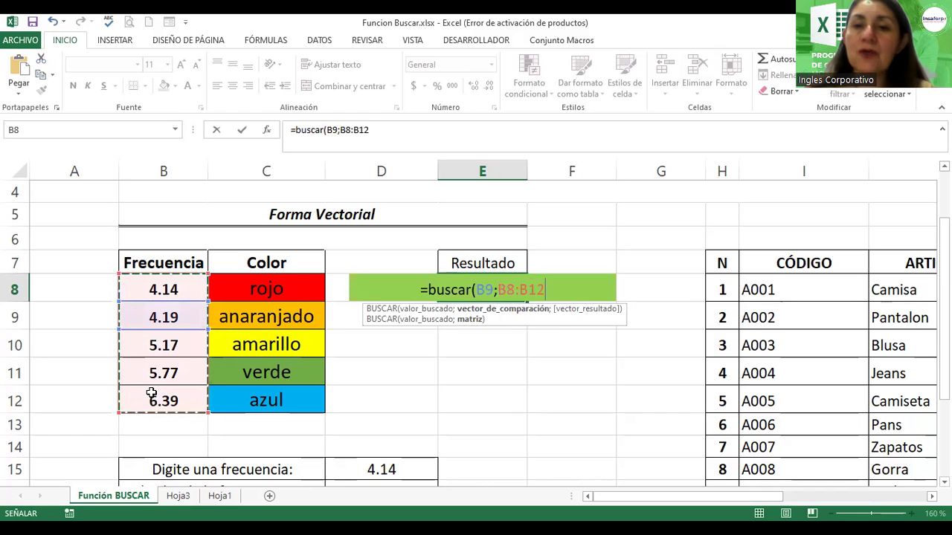
text(;)
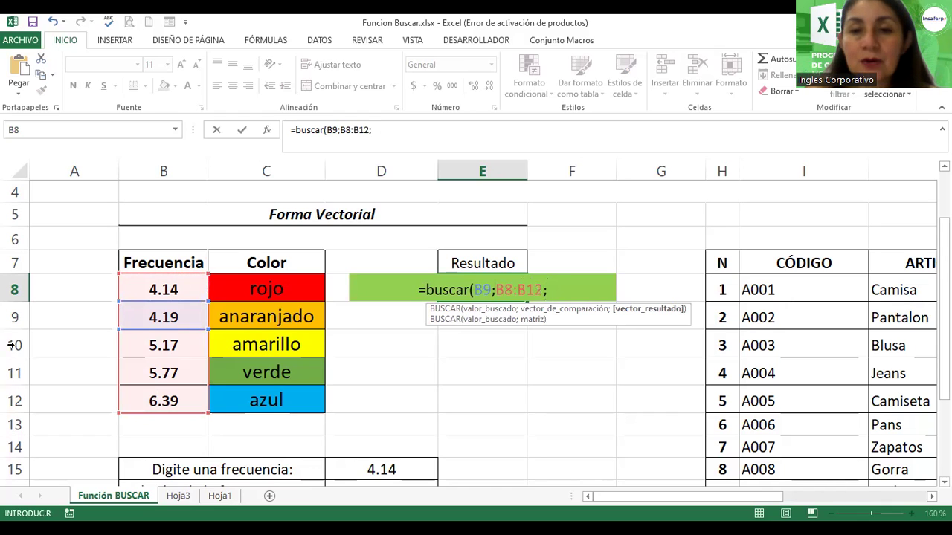
drag(295, 289, 284, 400)
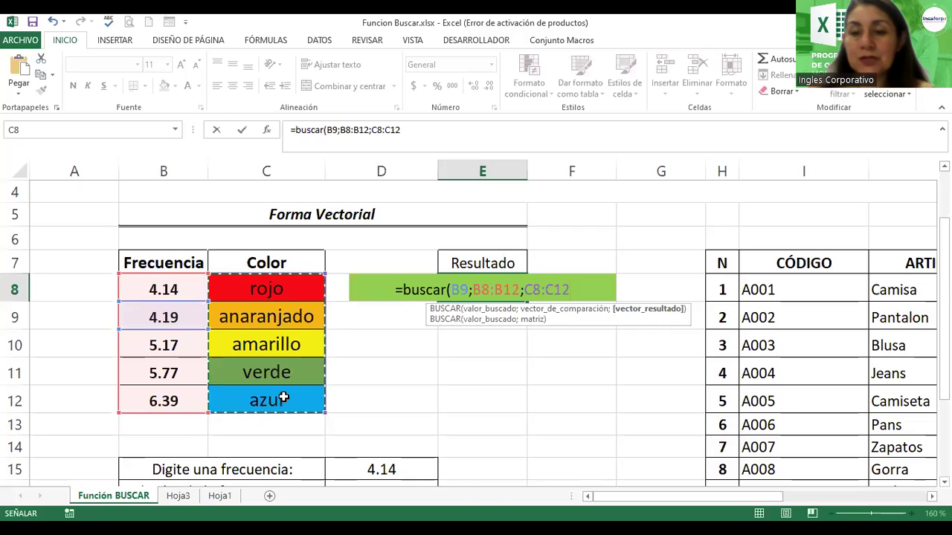
text())
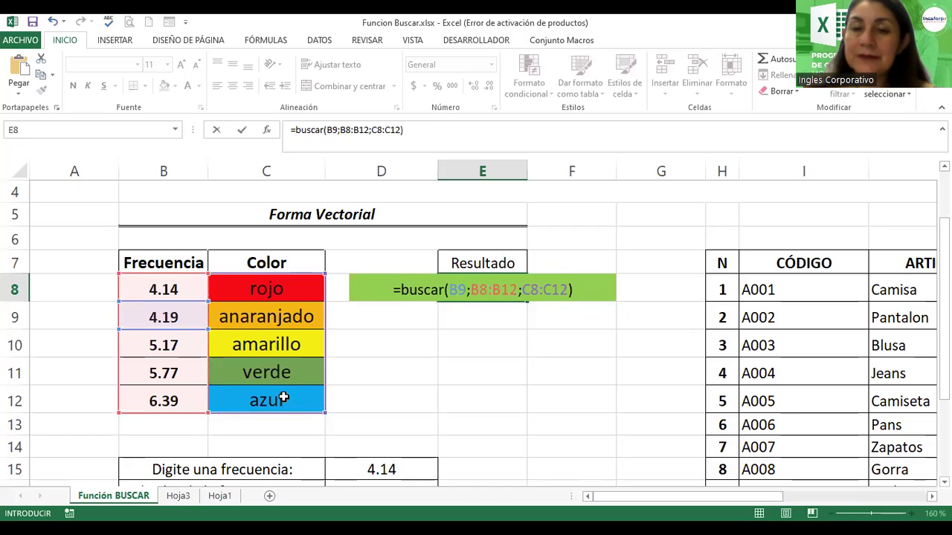
key(Return)
key(Up)
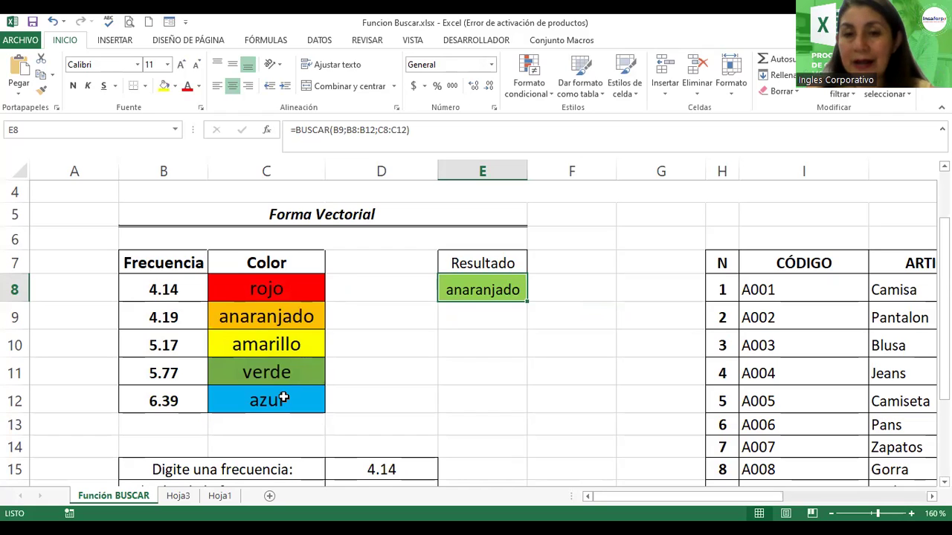
Check the 4.19 value in B9 and open E8's formula to outline its ranges.
click(149, 317)
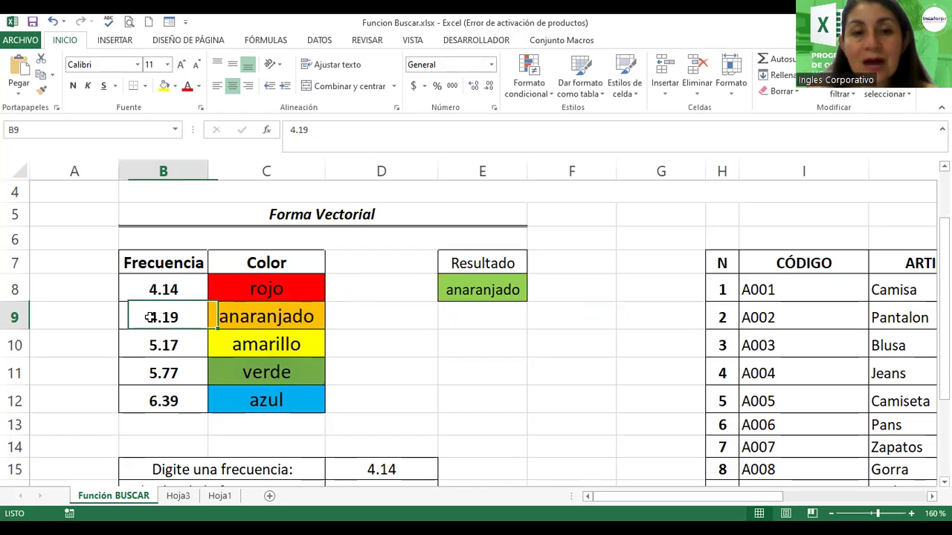
double_click(496, 290)
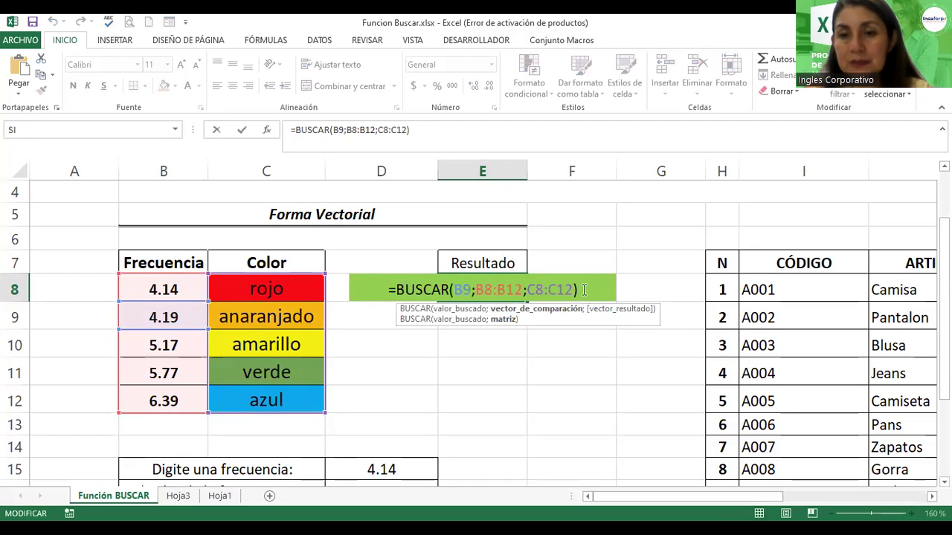
click(584, 290)
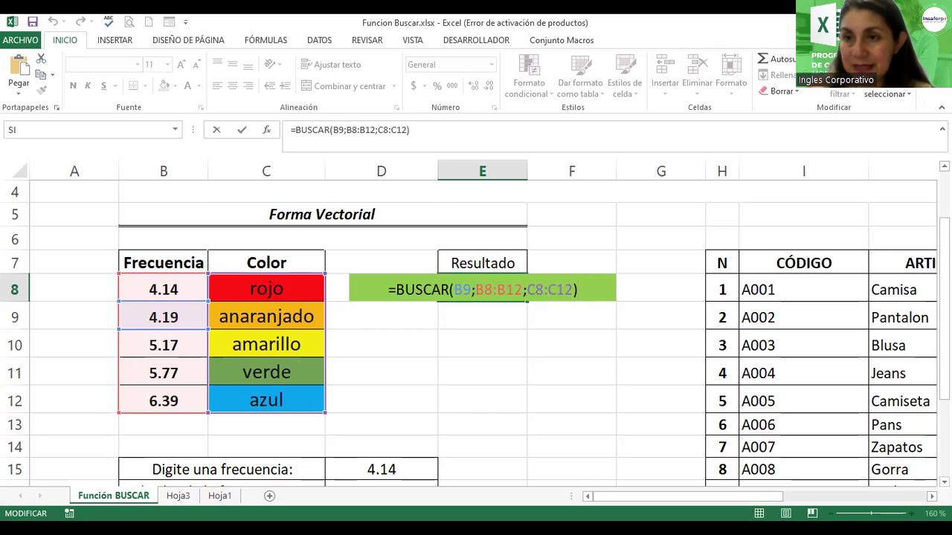
scroll(476, 335, down, 1)
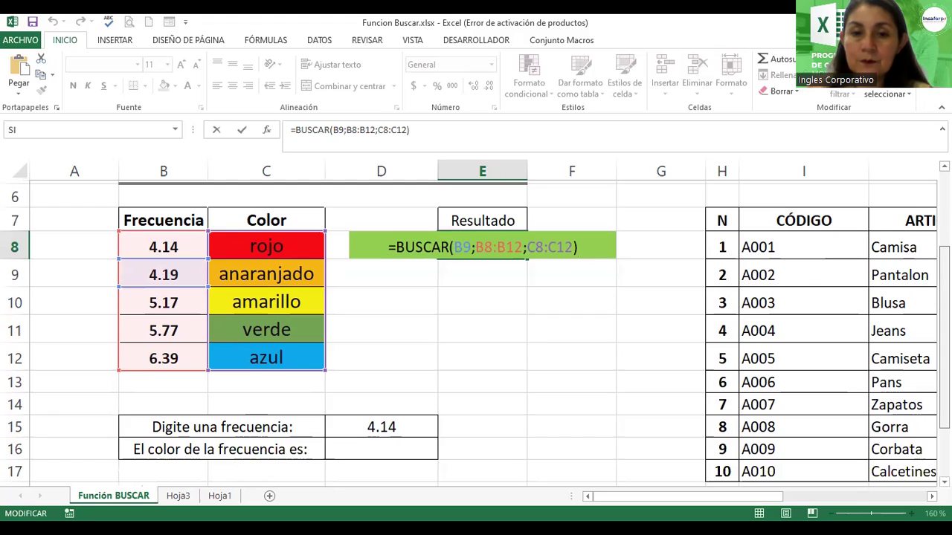
scroll(476, 334, up, 1)
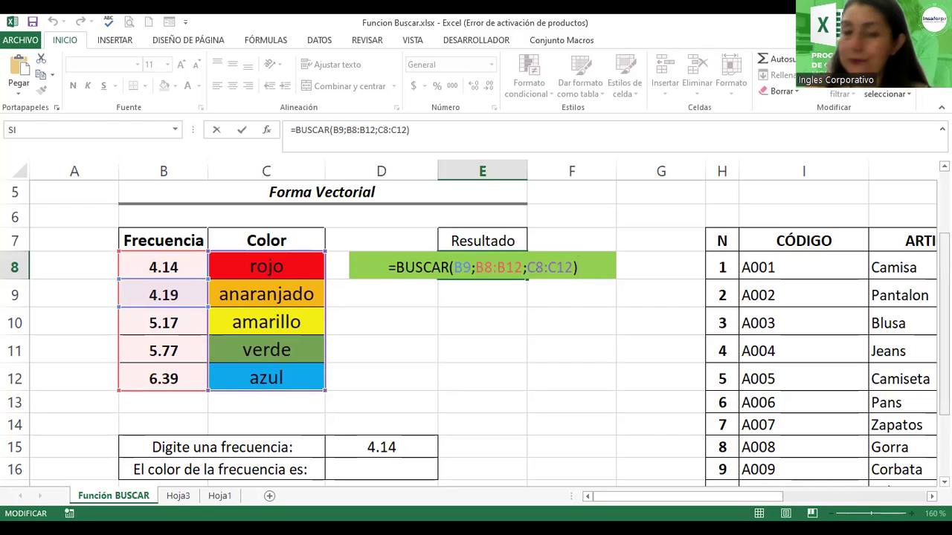
Leave E8 unchanged and begin =buscar(D15; in cell D16.
key(Return)
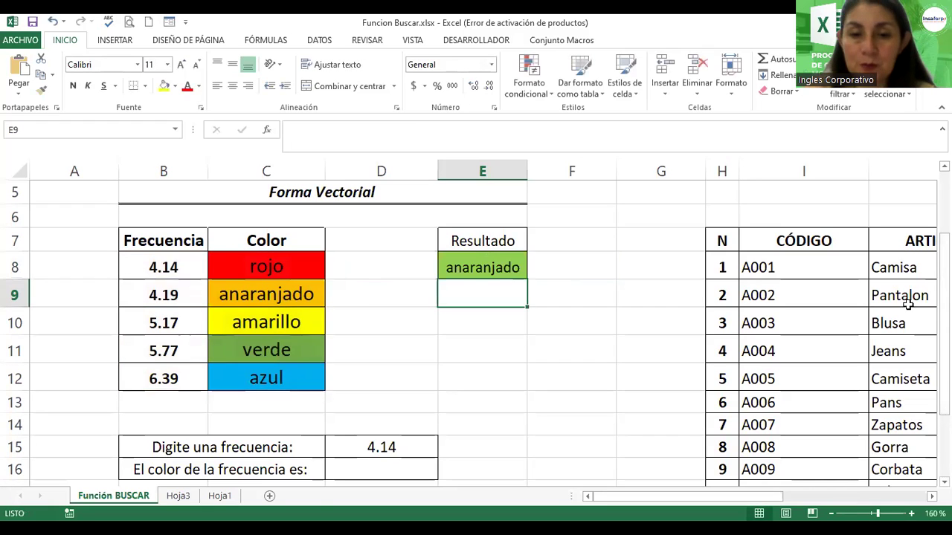
click(383, 466)
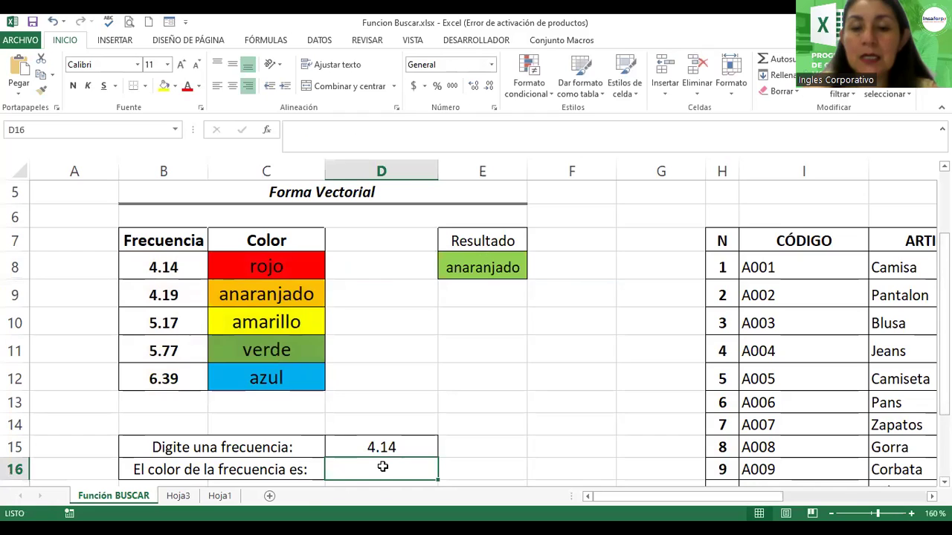
text(=)
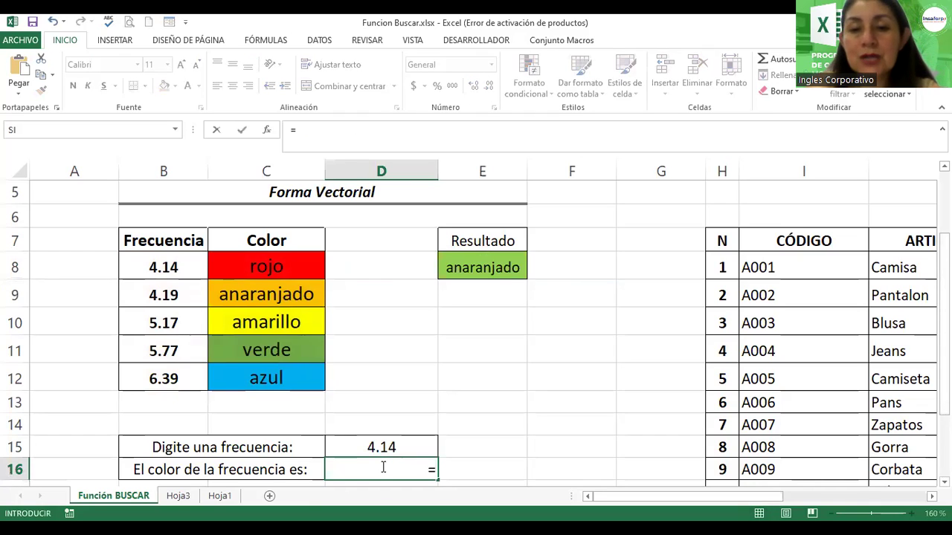
text(buscar)
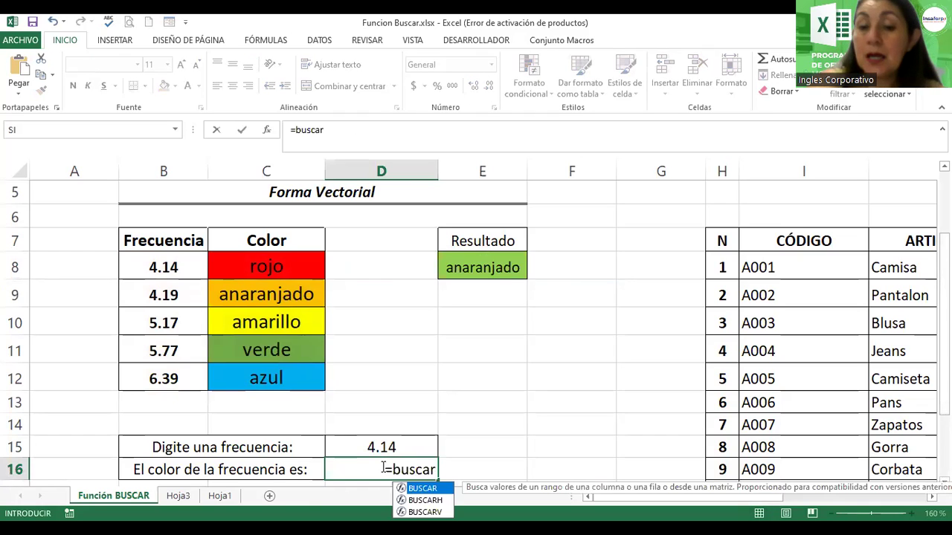
text(()
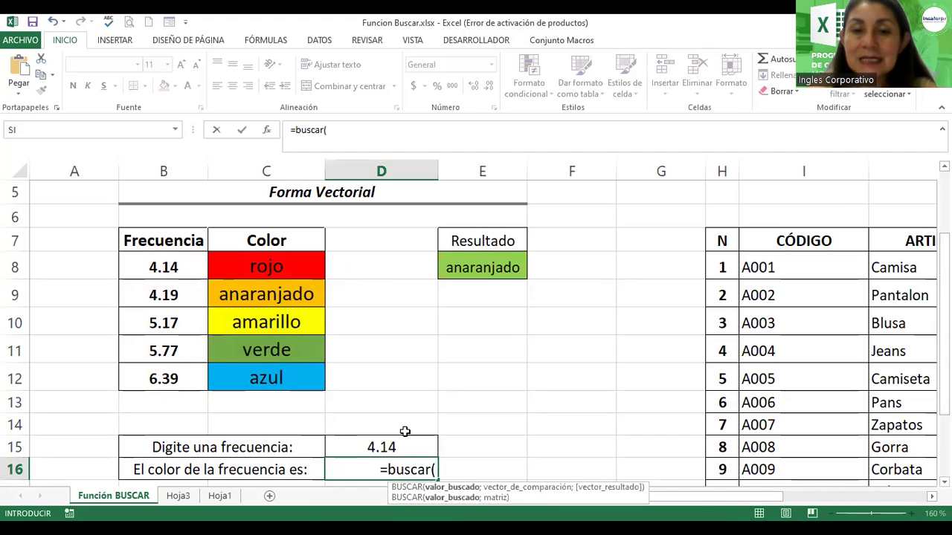
click(373, 446)
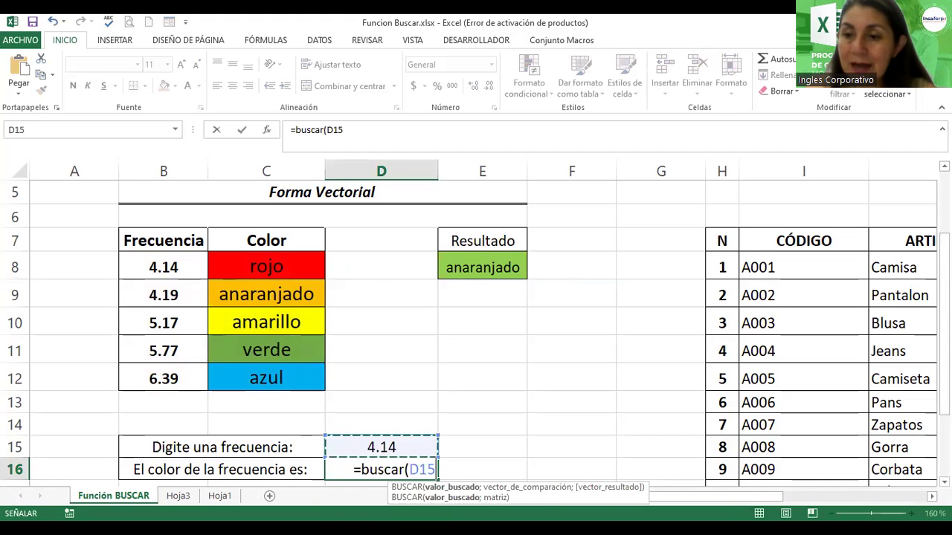
click(944, 482)
click(944, 481)
scroll(476, 335, down, 1)
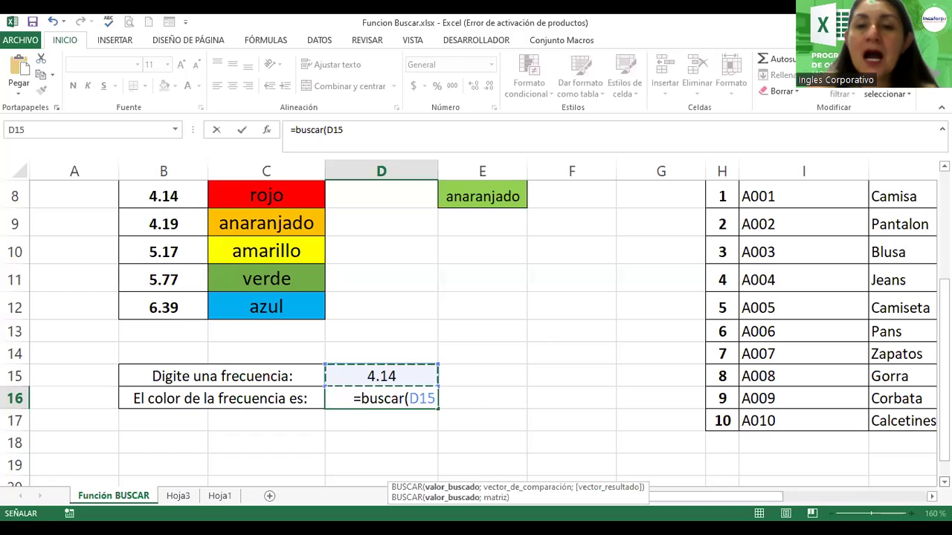
text(;)
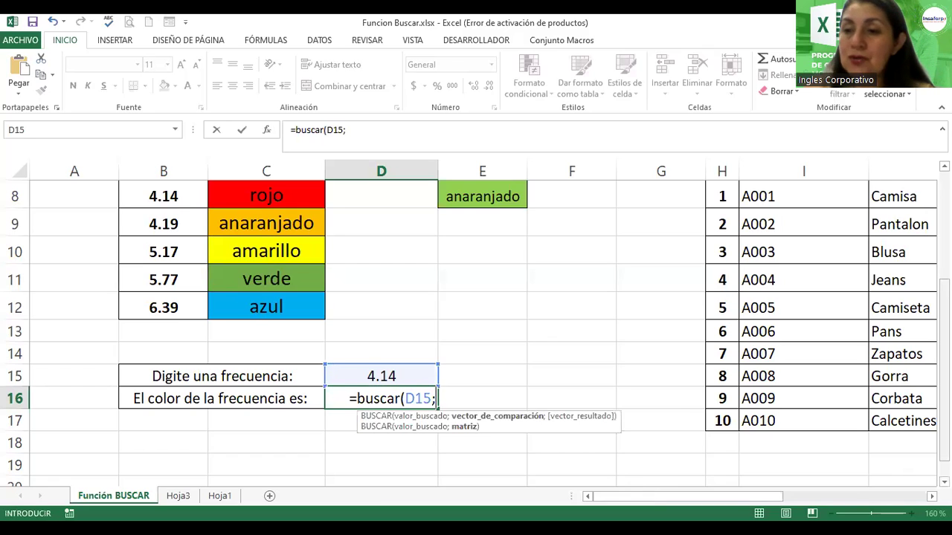
Add ranges B8:B12 and C8:C12 to complete the D16 lookup, which returns rojo.
scroll(192, 323, up, 1)
drag(159, 238, 163, 350)
text(;)
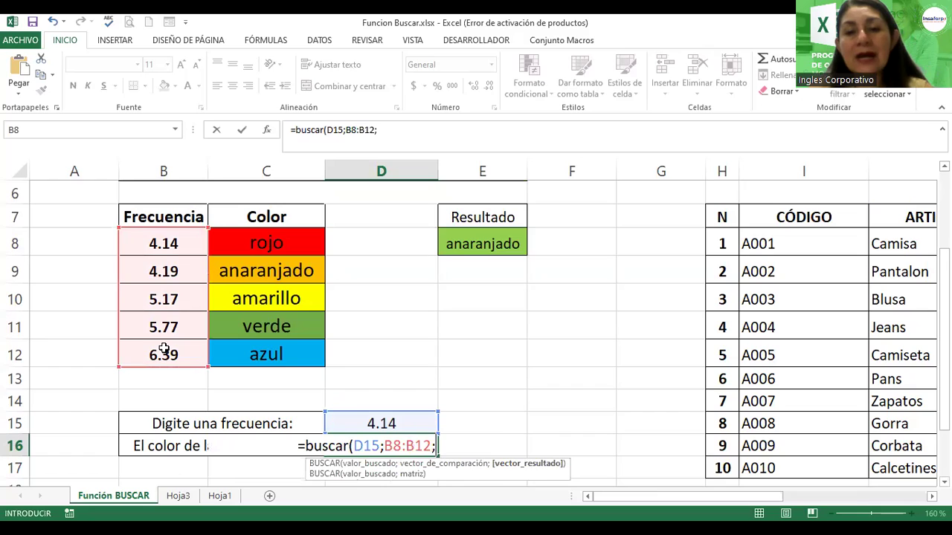
click(253, 237)
drag(252, 237, 260, 341)
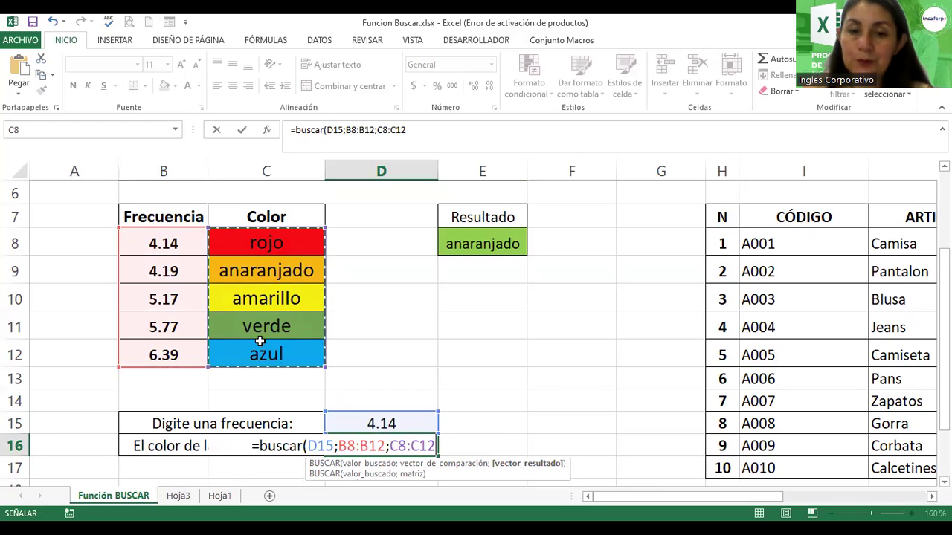
text())
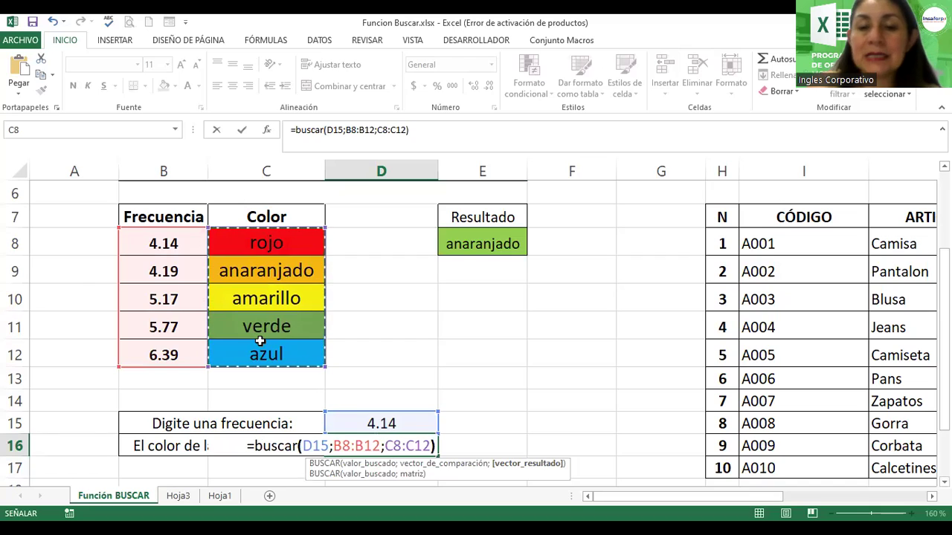
key(Return)
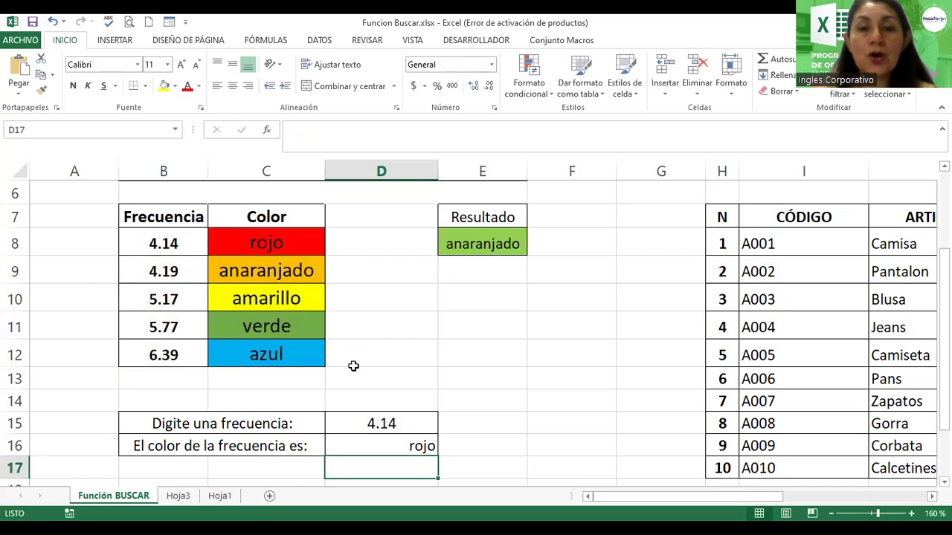
Change the D15 frequency from 4.14 to 4.19 so D16 returns anaranjado.
double_click(409, 423)
click(410, 424)
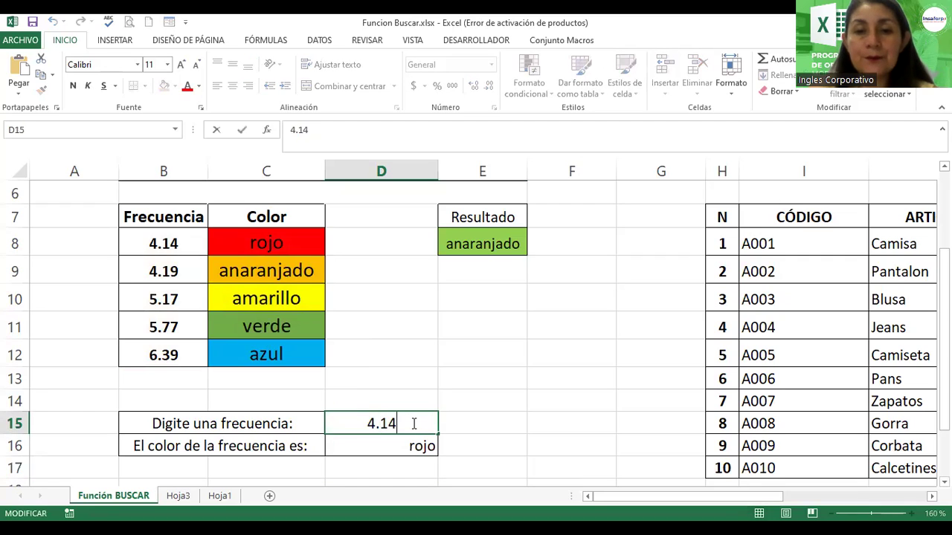
key(BackSpace)
text(9)
key(Return)
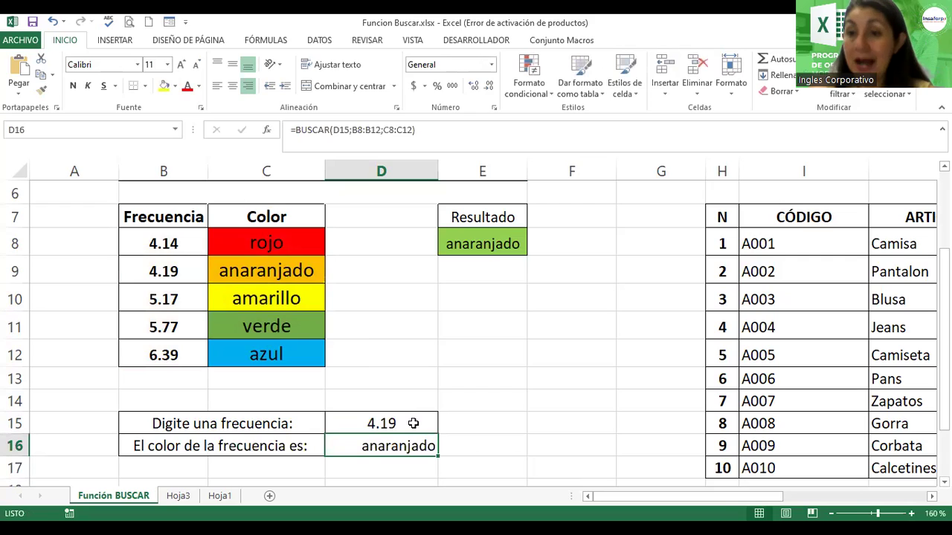
Try frequencies 5.17 and 5.77 in D15, getting amarillo and verde in D16.
click(414, 423)
double_click(413, 423)
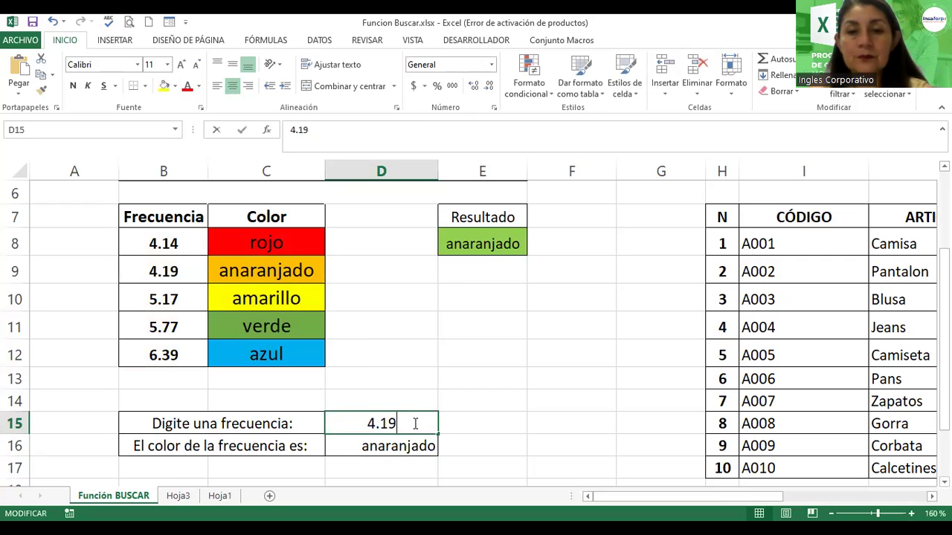
key(BackSpace)
key(BackSpace)
key(BackSpace)
key(BackSpace)
text(5.17)
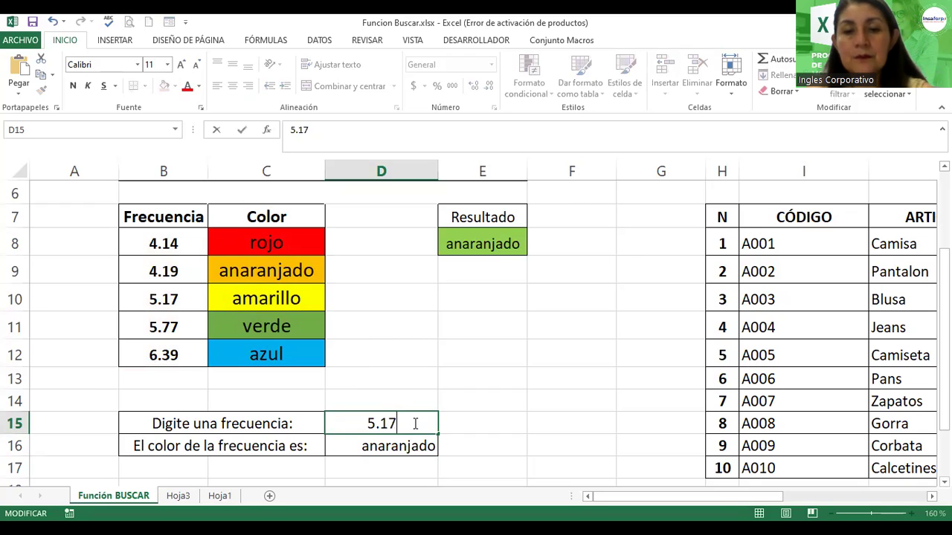
key(Return)
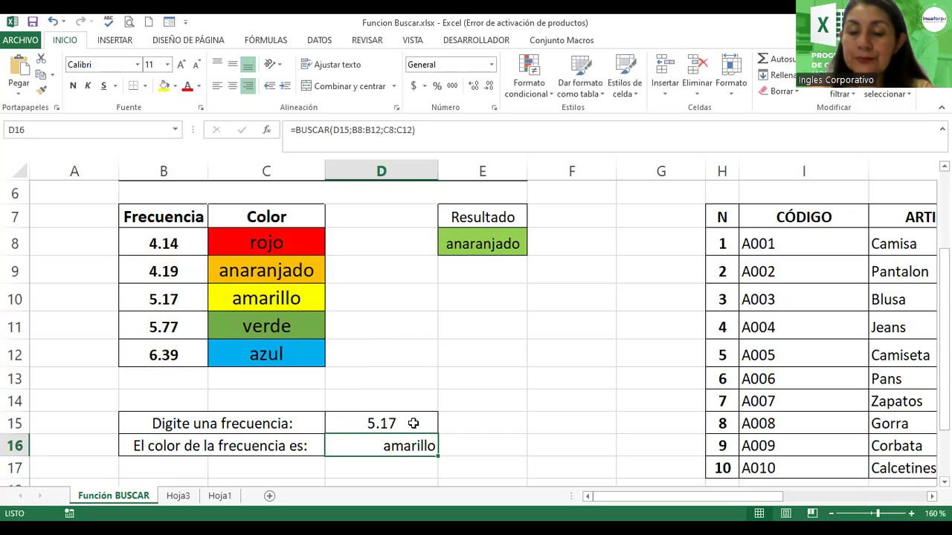
click(413, 423)
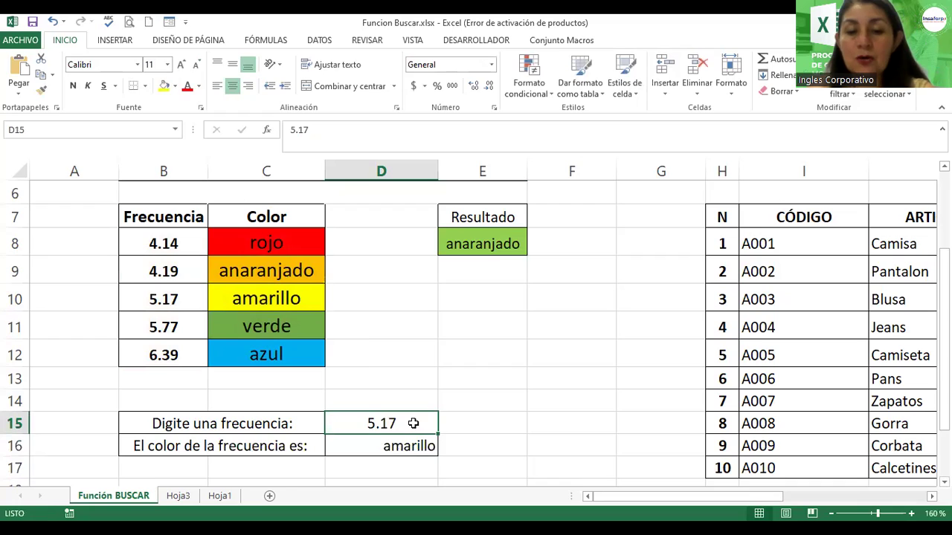
text(5.77)
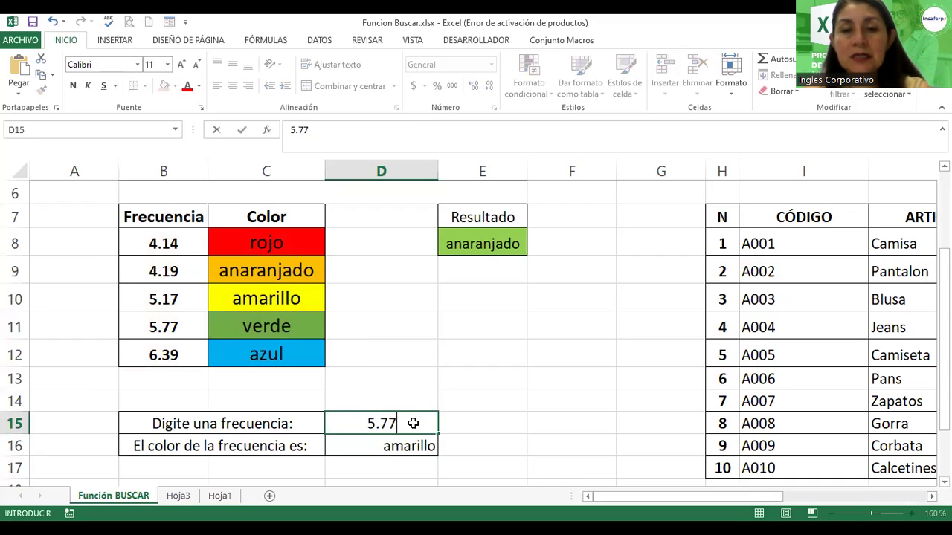
key(Return)
click(413, 423)
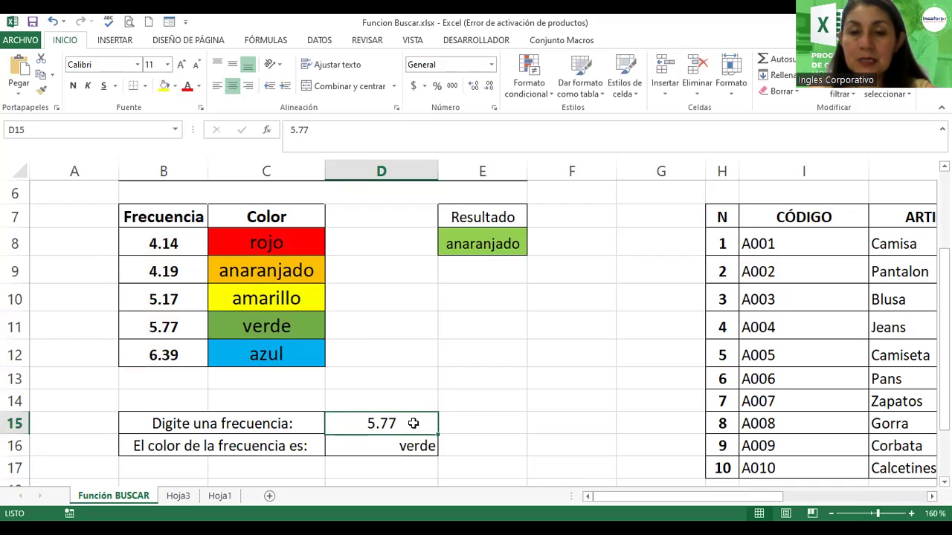
Enter 6.39 in D15 so D16 shows azul, then review D16's BUSCAR arguments unchanged.
text(6.39)
key(Return)
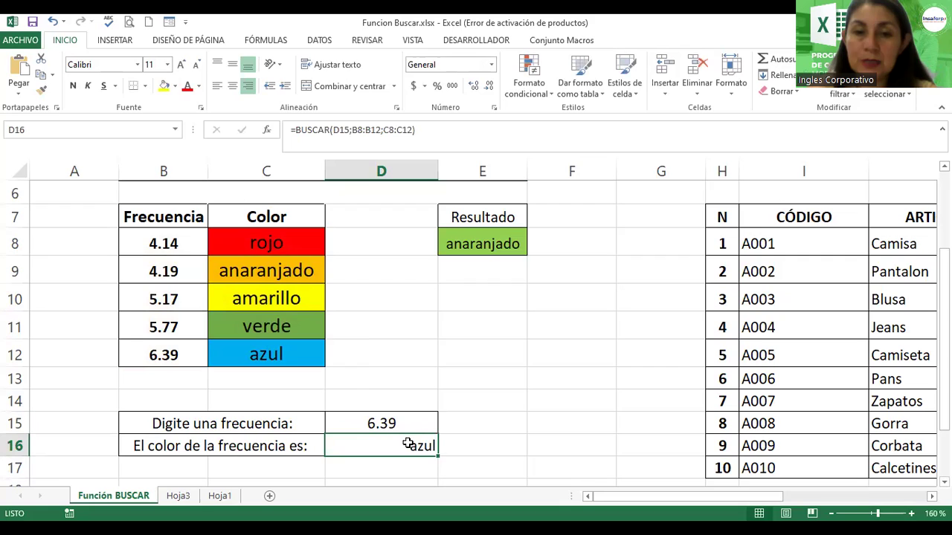
double_click(404, 445)
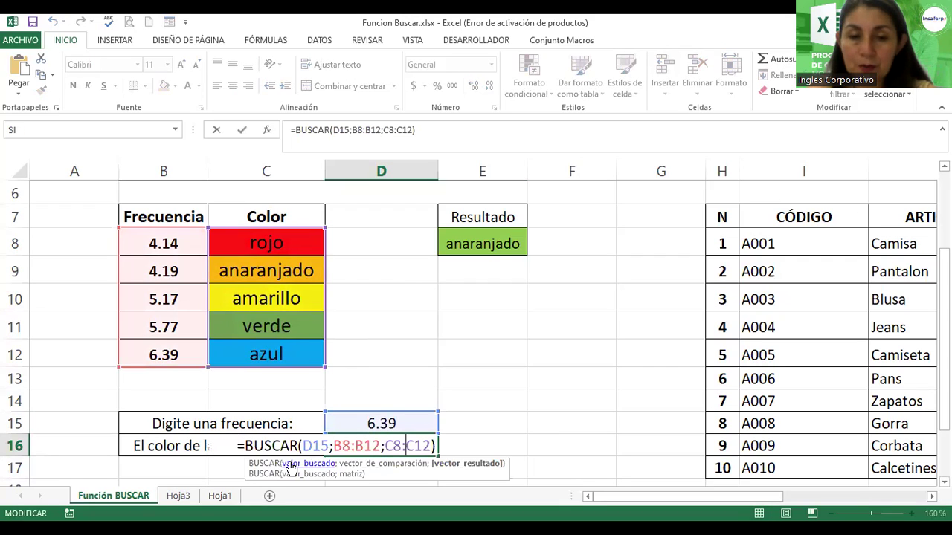
drag(303, 445, 329, 445)
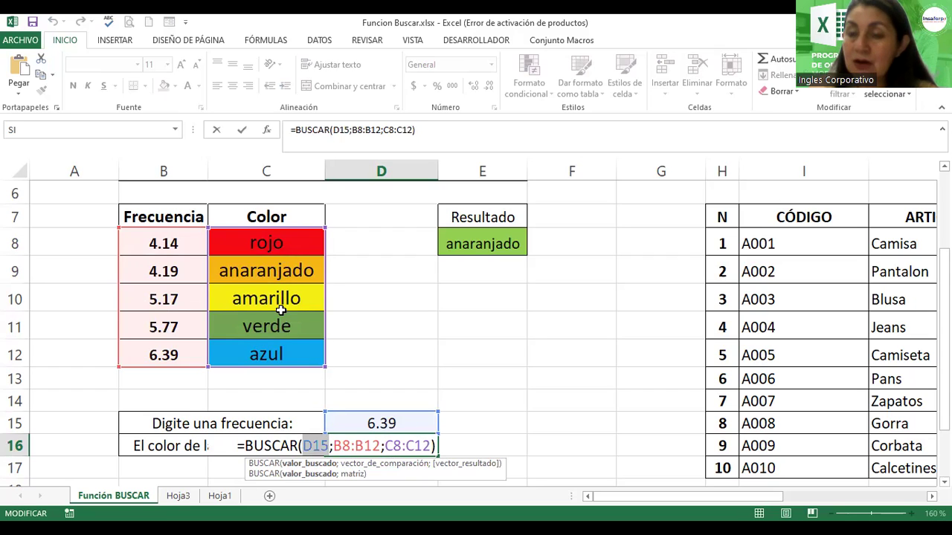
click(436, 448)
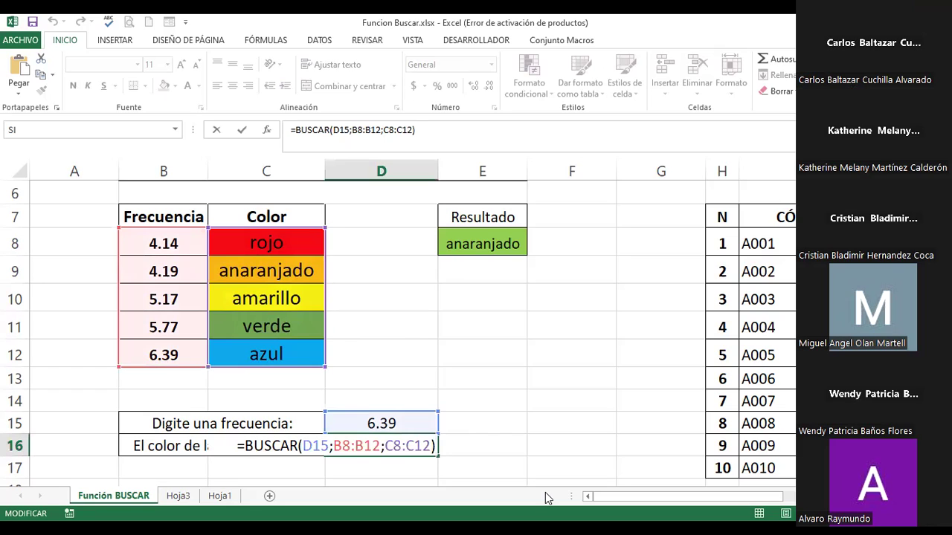
key(Return)
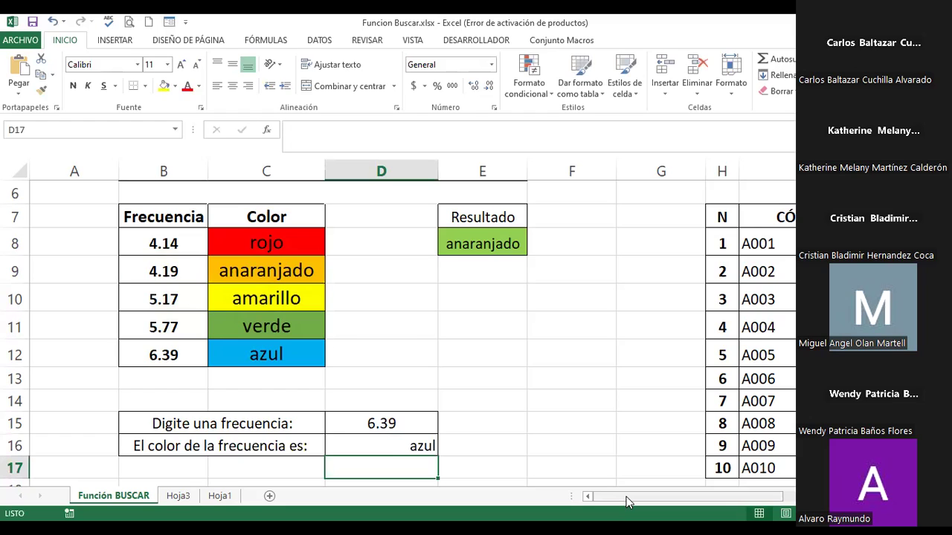
Scroll right to columns H–N and select N8, which holds code A005.
drag(626, 502, 787, 481)
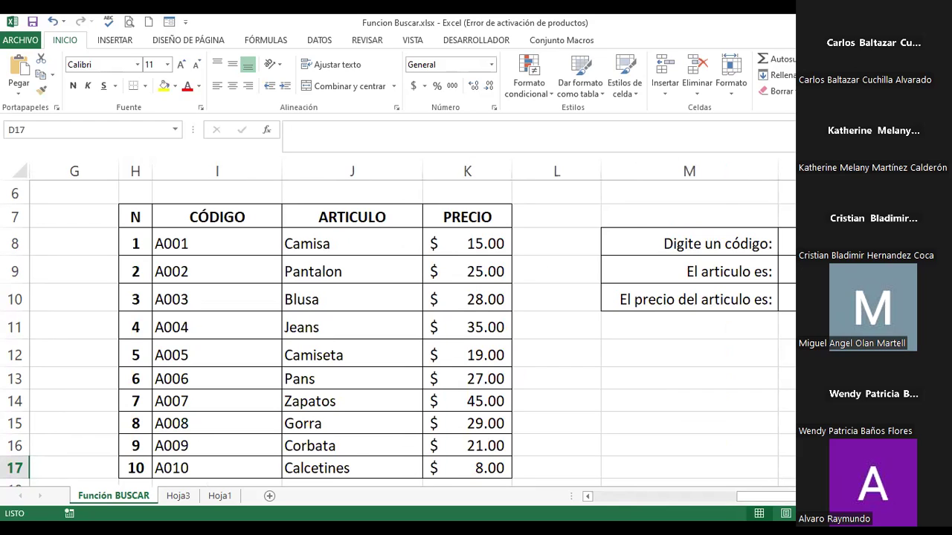
click(932, 497)
click(932, 497)
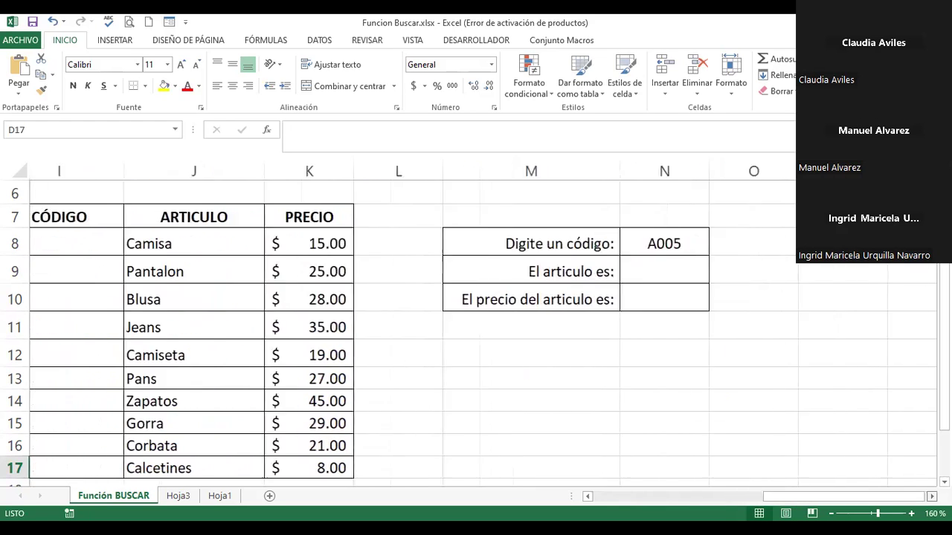
click(931, 497)
click(932, 496)
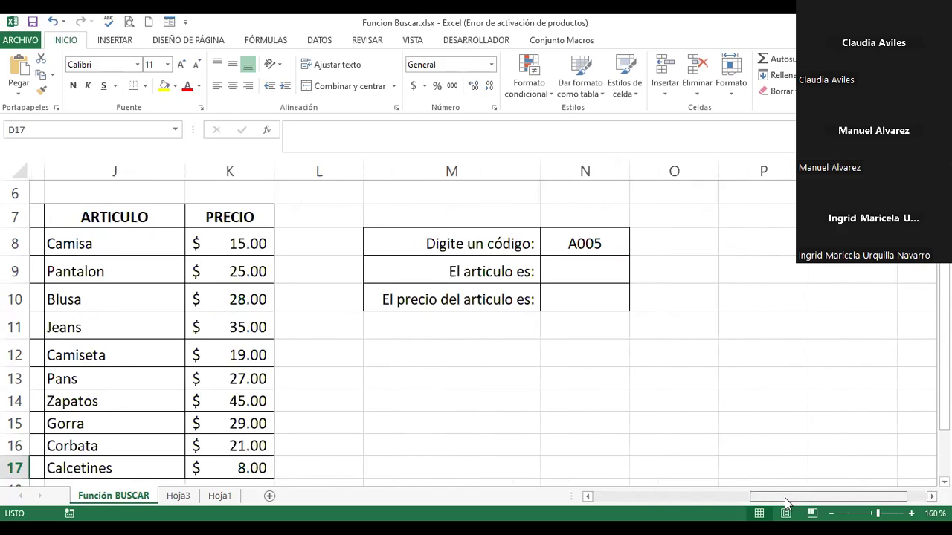
drag(808, 505, 782, 498)
click(569, 243)
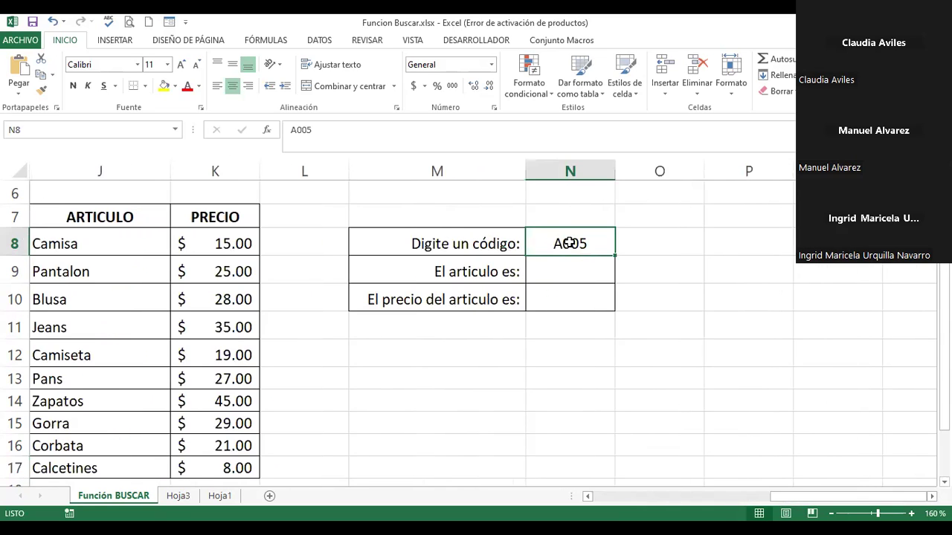
drag(853, 500, 787, 492)
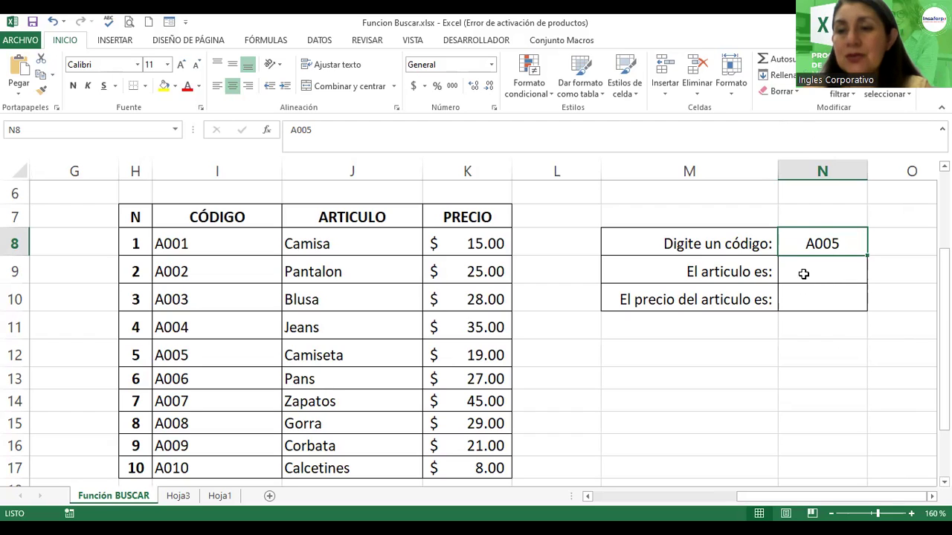
Start and cancel two entries in N9, leaving it without a formula.
click(806, 272)
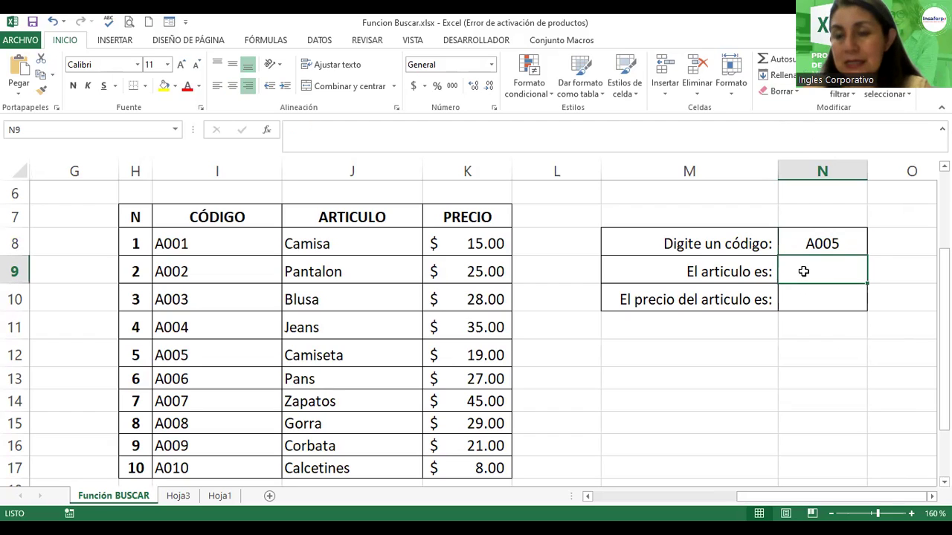
text(=)
click(852, 322)
text(b)
key(Escape)
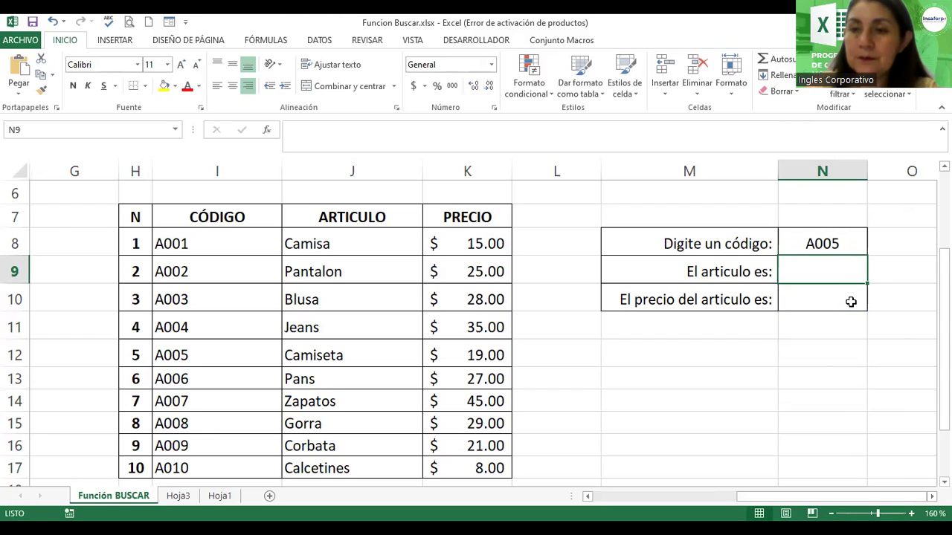
text(=b)
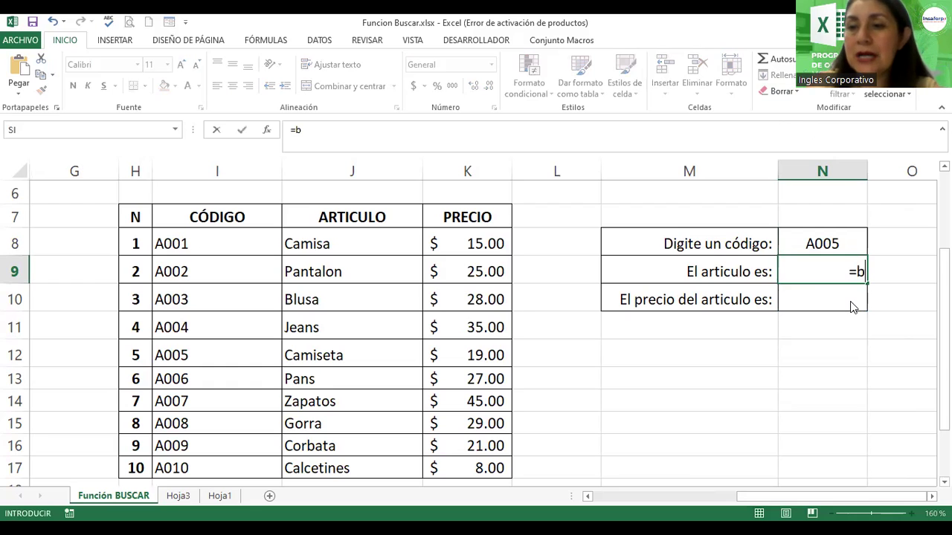
text(uscar()
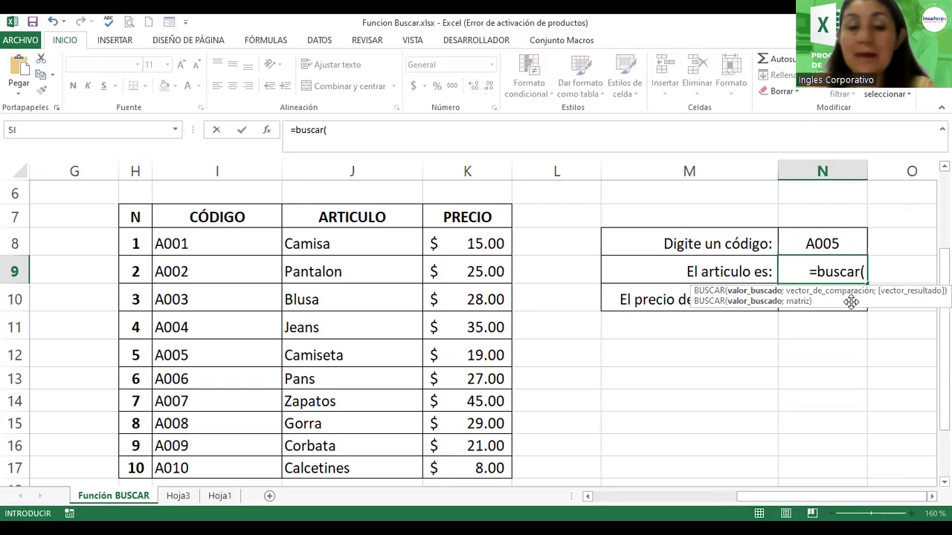
key(Escape)
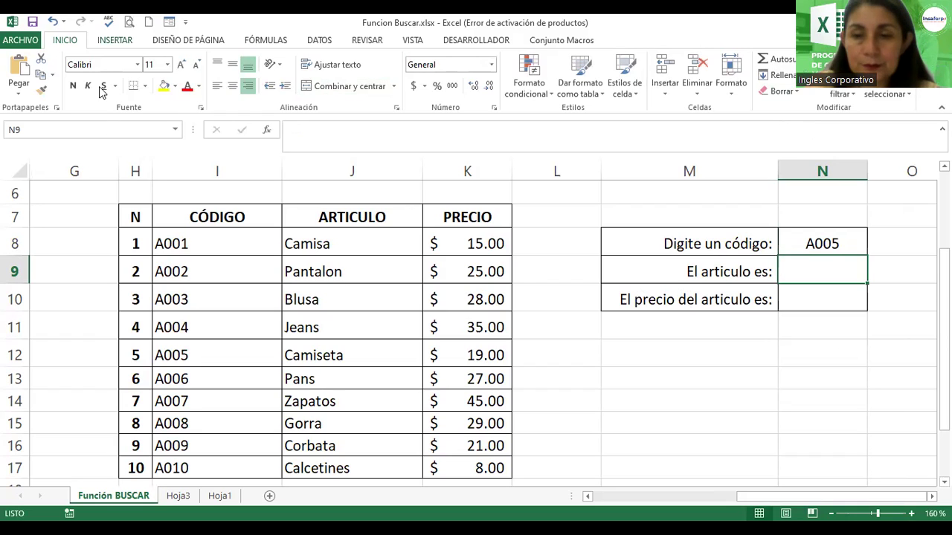
Show the Búsqueda y referencia function list on the FÓRMULAS tab.
scroll(276, 52, down, 1)
click(266, 41)
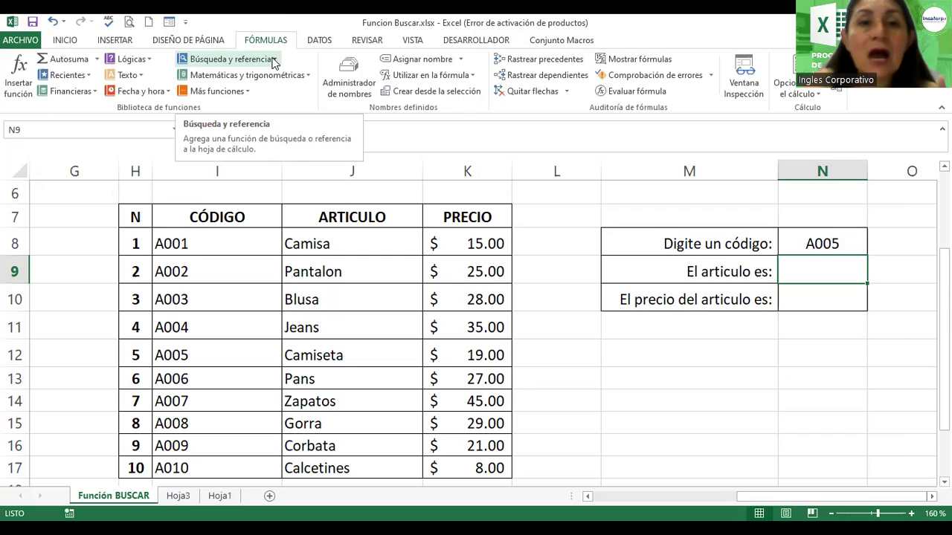
click(273, 59)
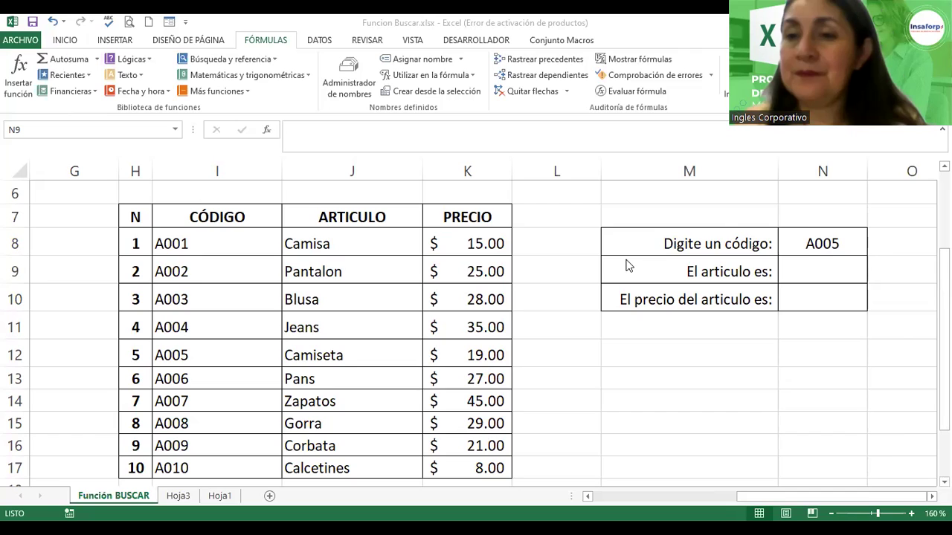
Begin =buscar(N8; in N9, using code A005 in N8 as the lookup value.
text(=)
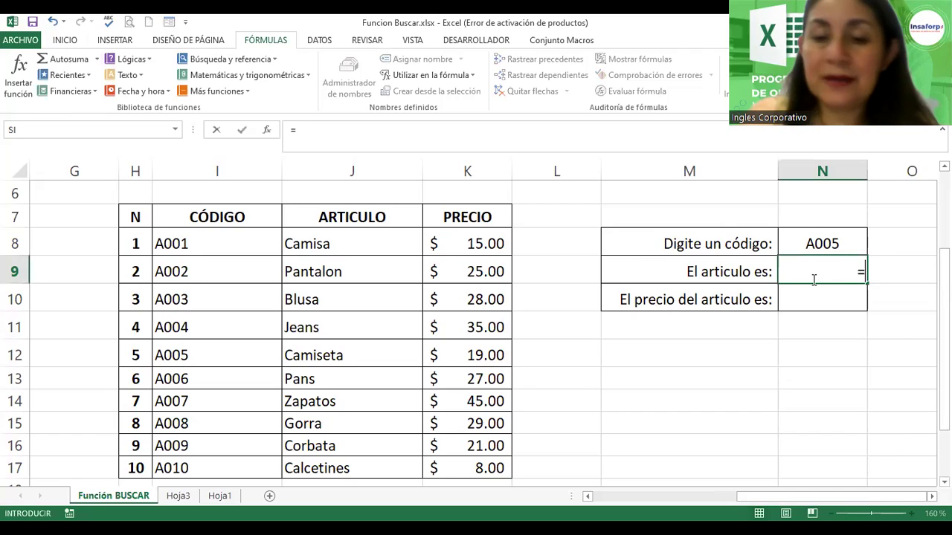
text(b)
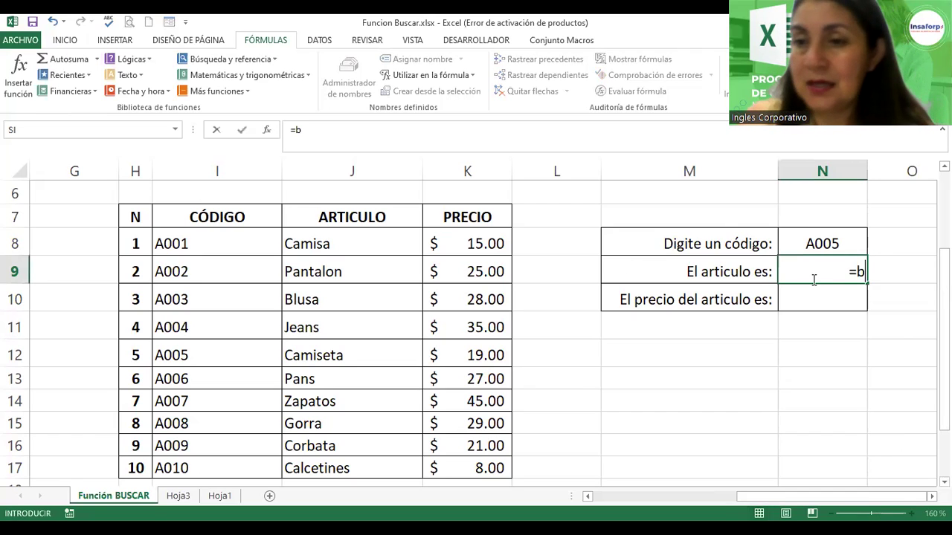
text(uscar)
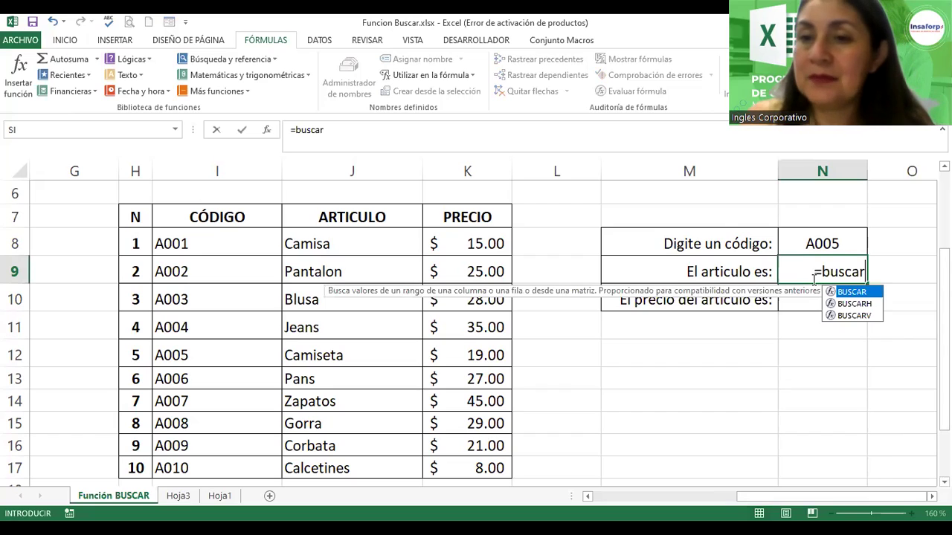
text(()
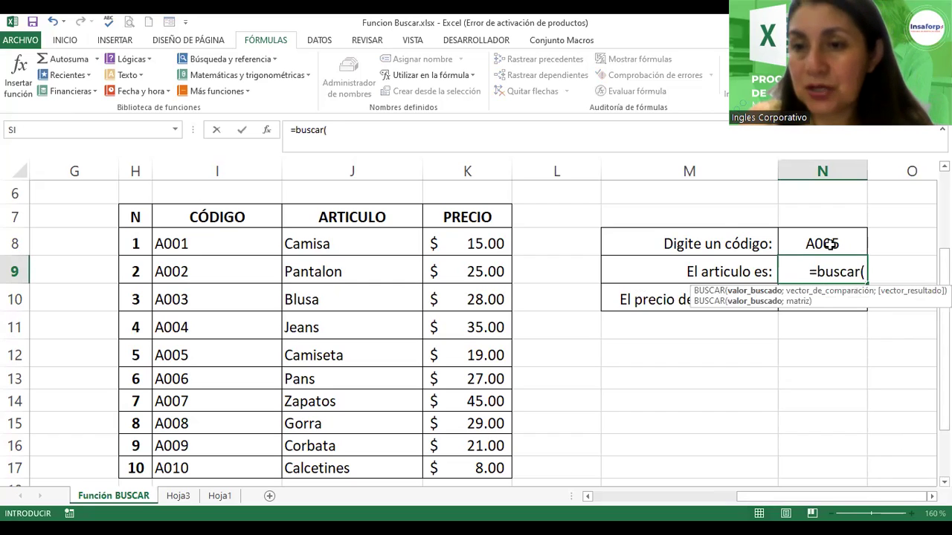
click(830, 246)
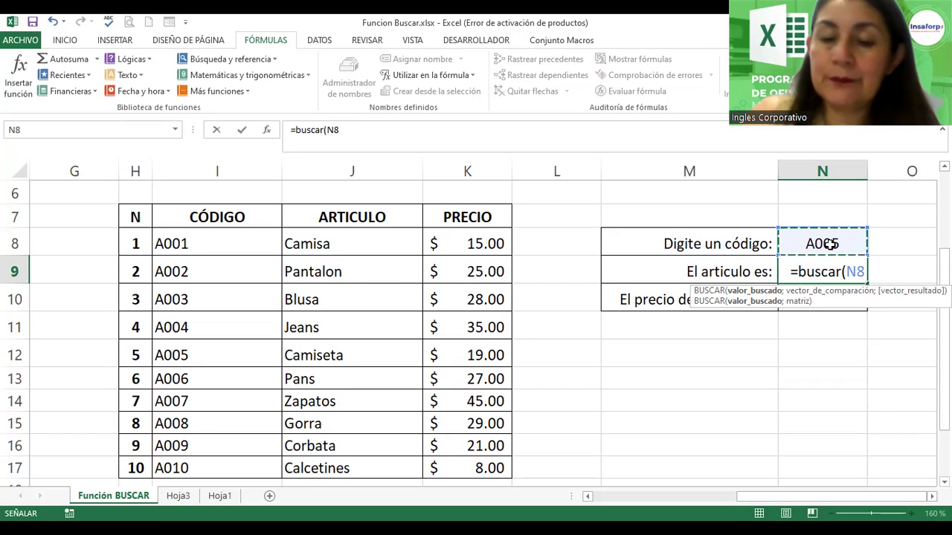
text(;)
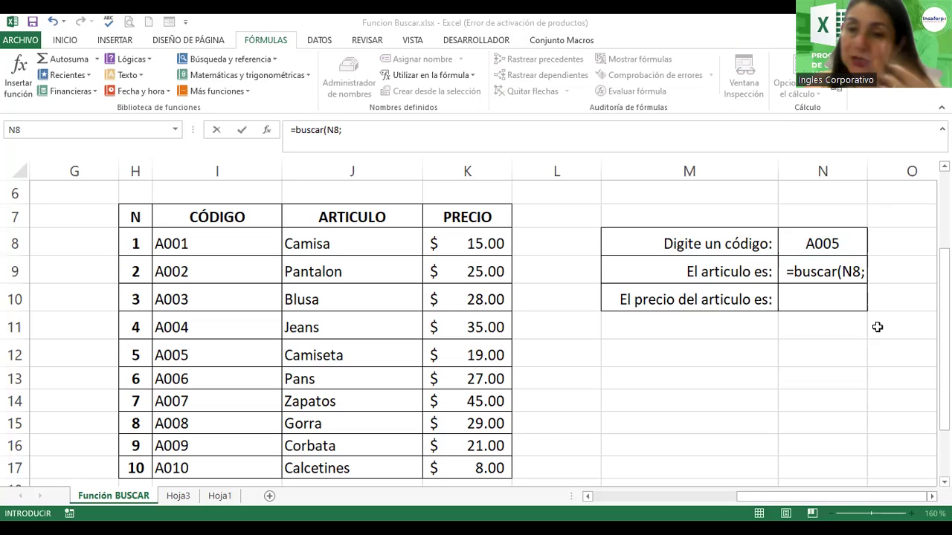
scroll(483, 327, right, 2)
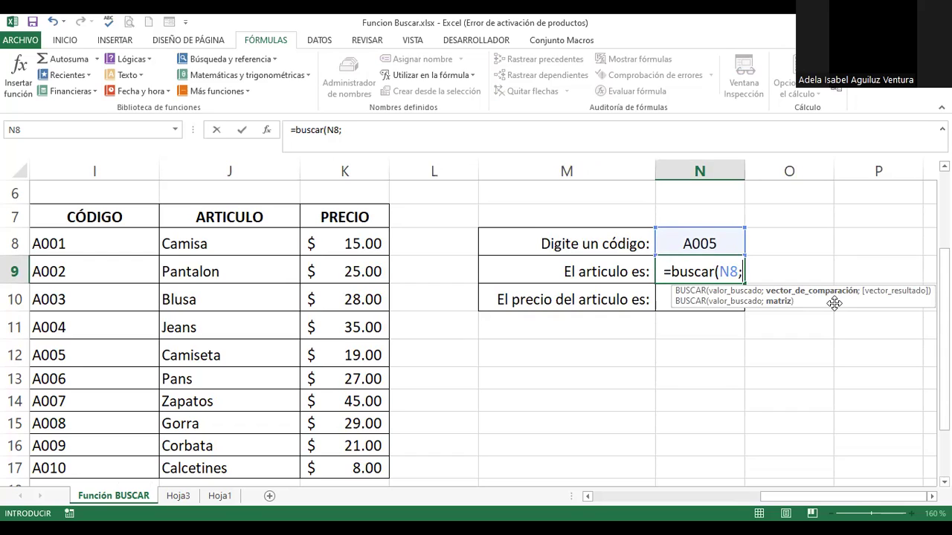
Add J8:J17 as the search range in N9's BUSCAR formula.
click(224, 244)
key(shift+Down)
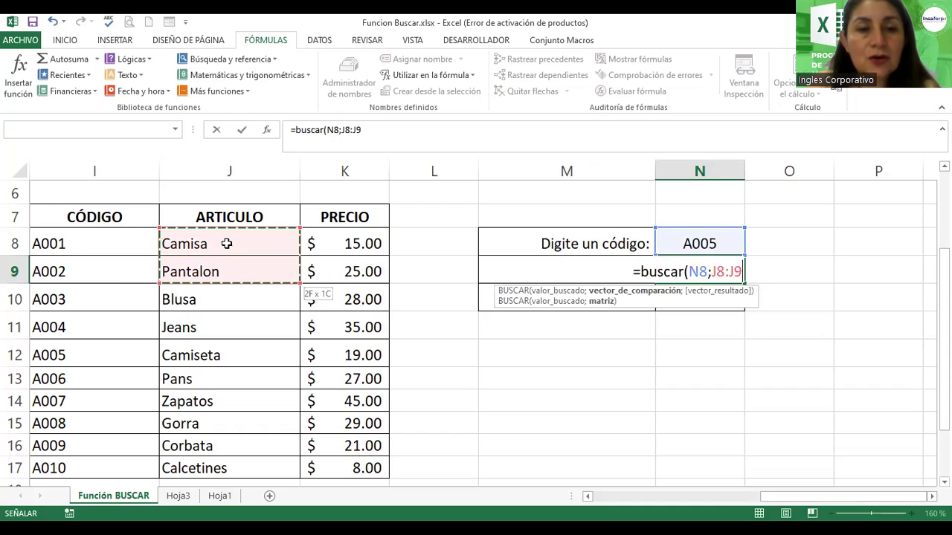
key(ctrl+shift+Down)
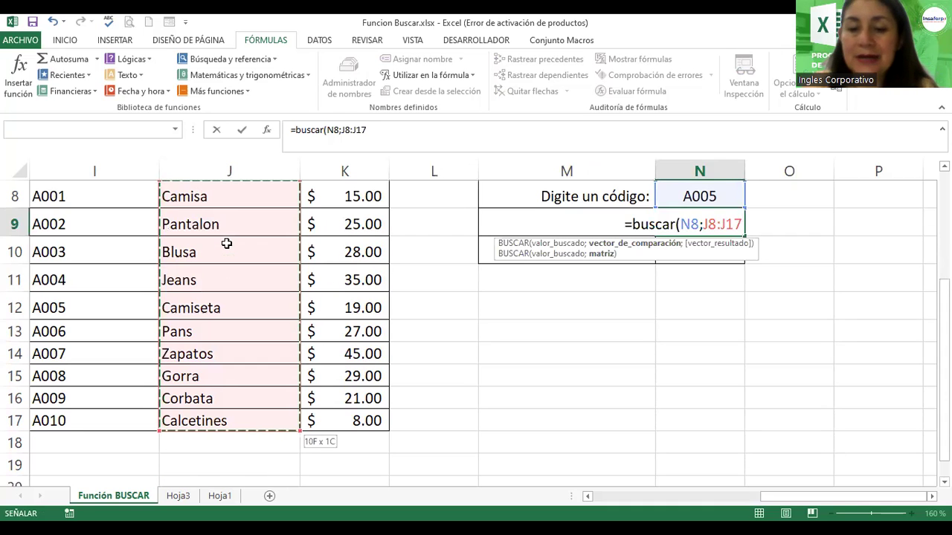
text(;)
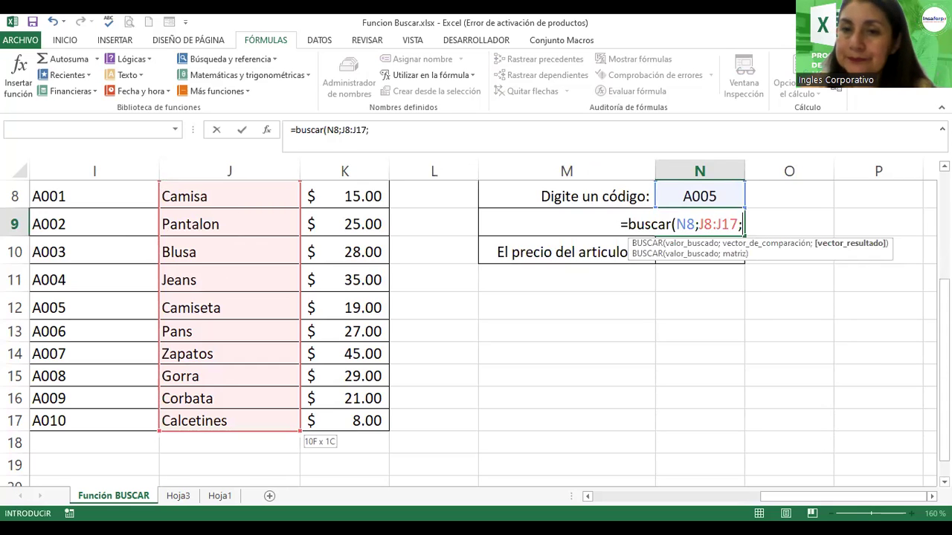
scroll(476, 335, up, 1)
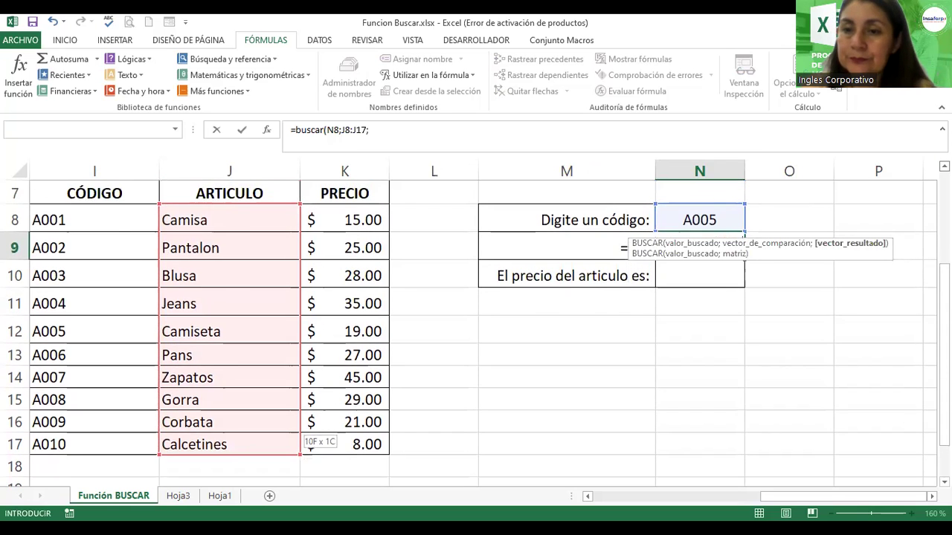
scroll(475, 335, up, 1)
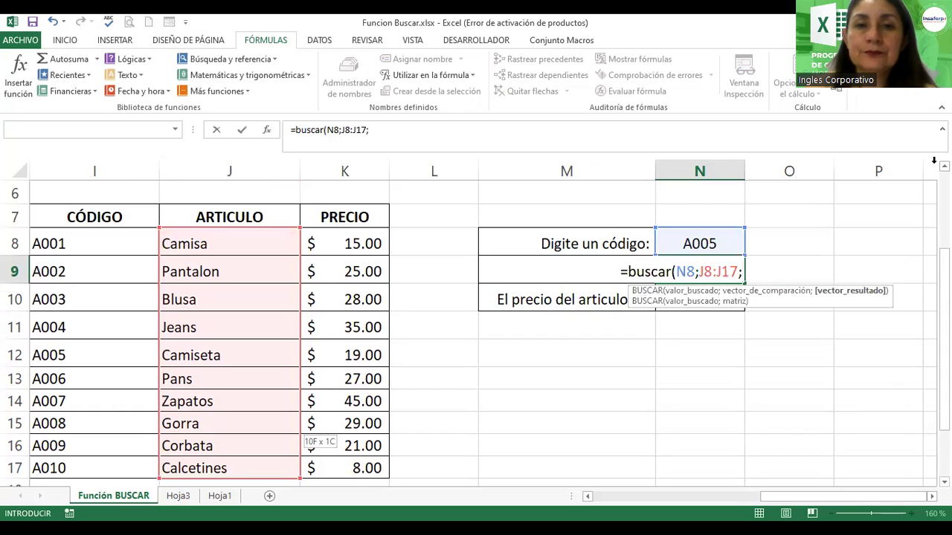
key(alt+Tab)
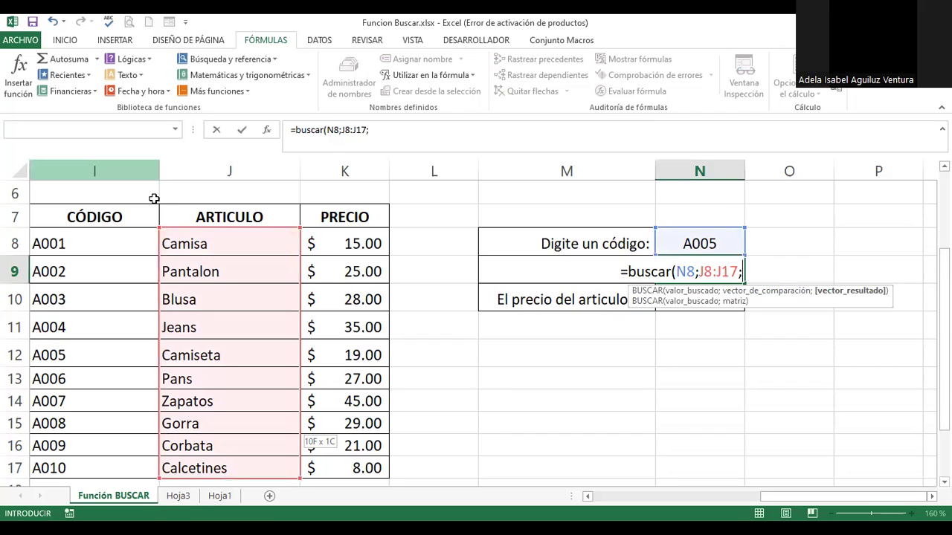
Add I8:I17 as the result range, close the parenthesis and confirm the formula.
click(75, 244)
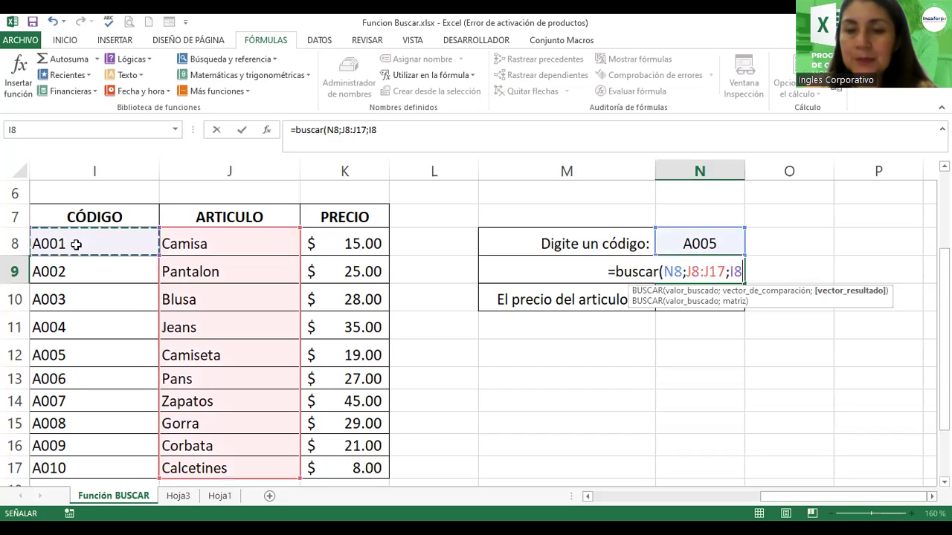
key(shift+Down)
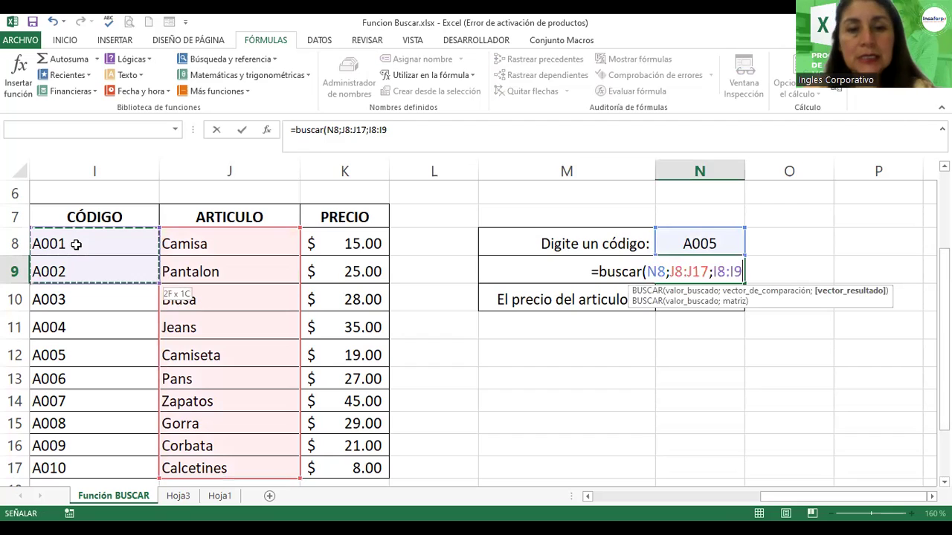
key(ctrl+shift+Down)
text())
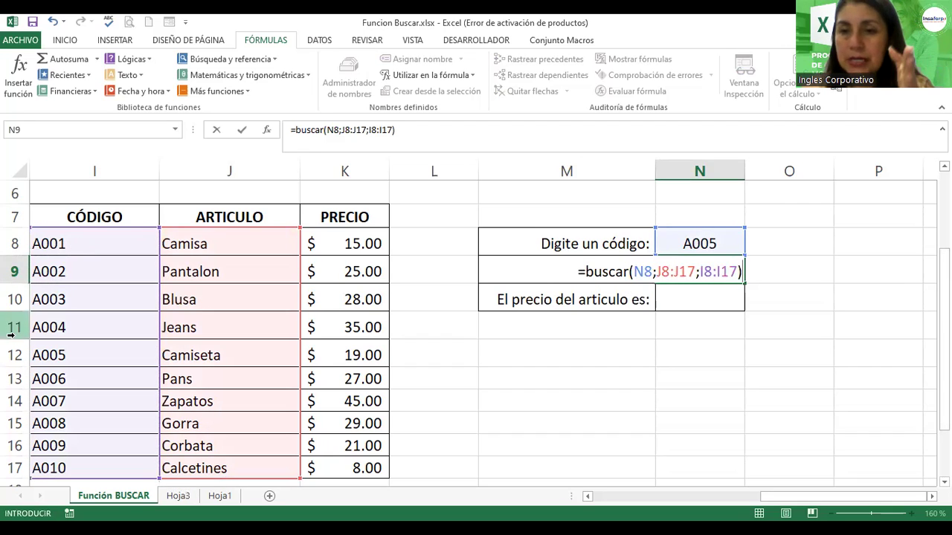
click(675, 270)
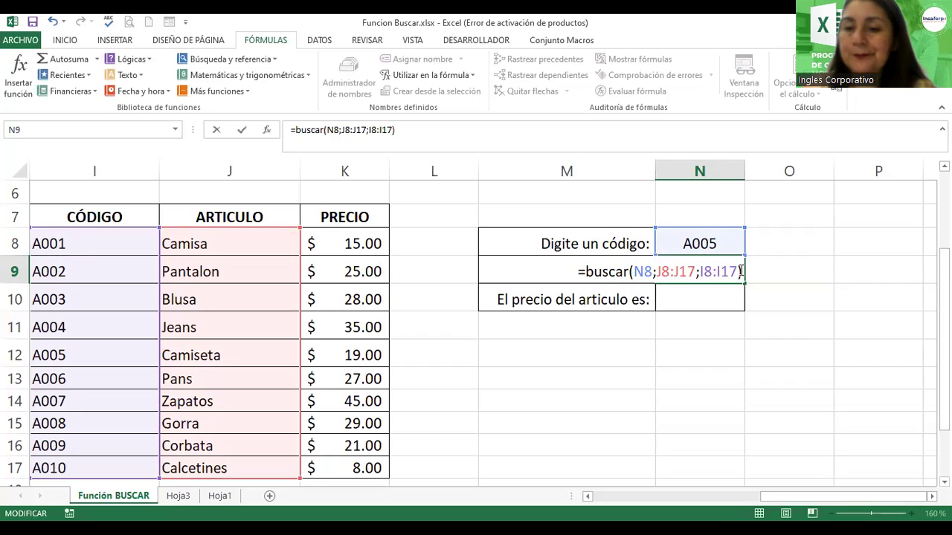
key(Return)
Replace the I8:I17 result range in N9 with the price column K8:K17 and confirm.
click(715, 272)
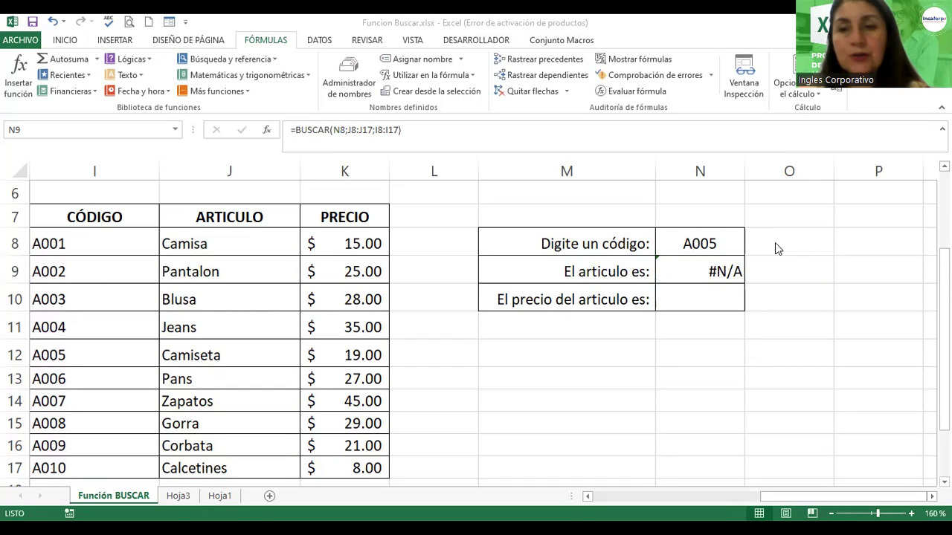
click(712, 271)
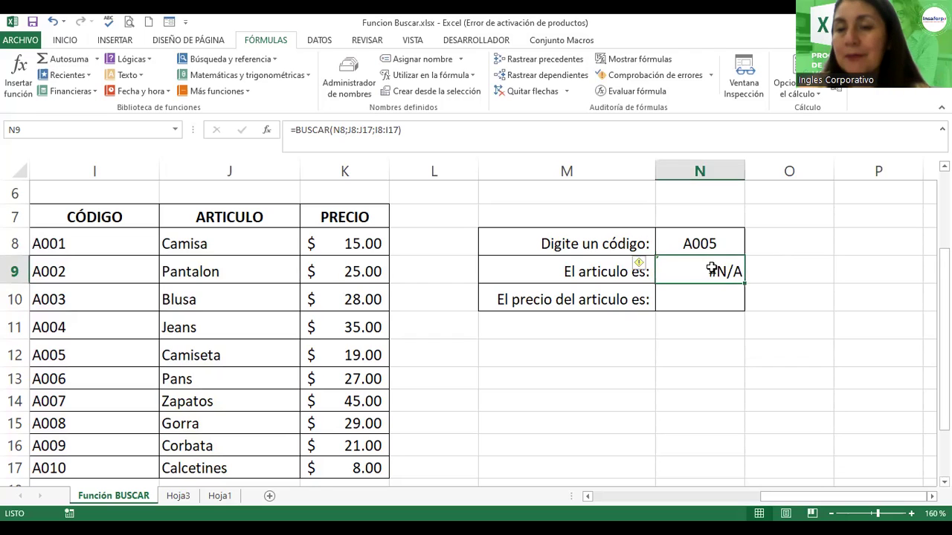
double_click(714, 269)
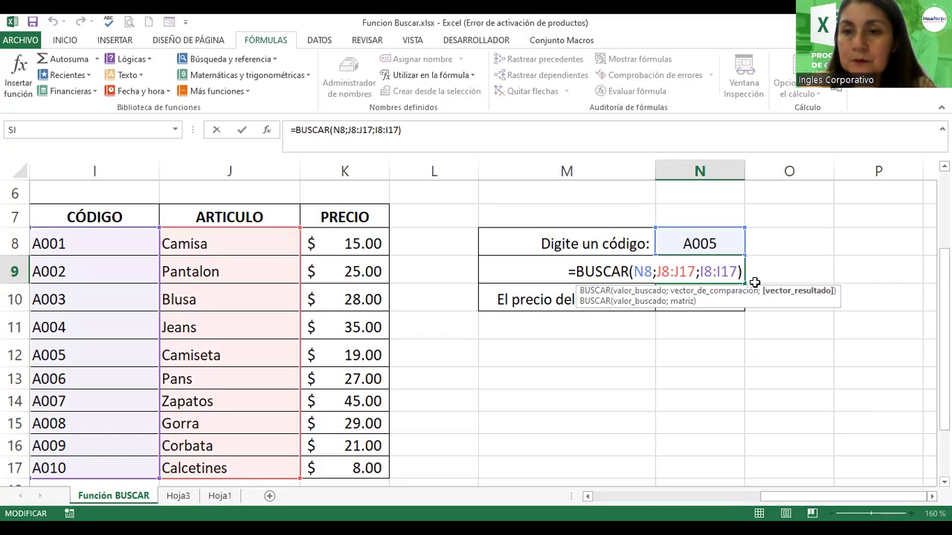
key(BackSpace)
key(BackSpace)
key(BackSpace)
click(349, 244)
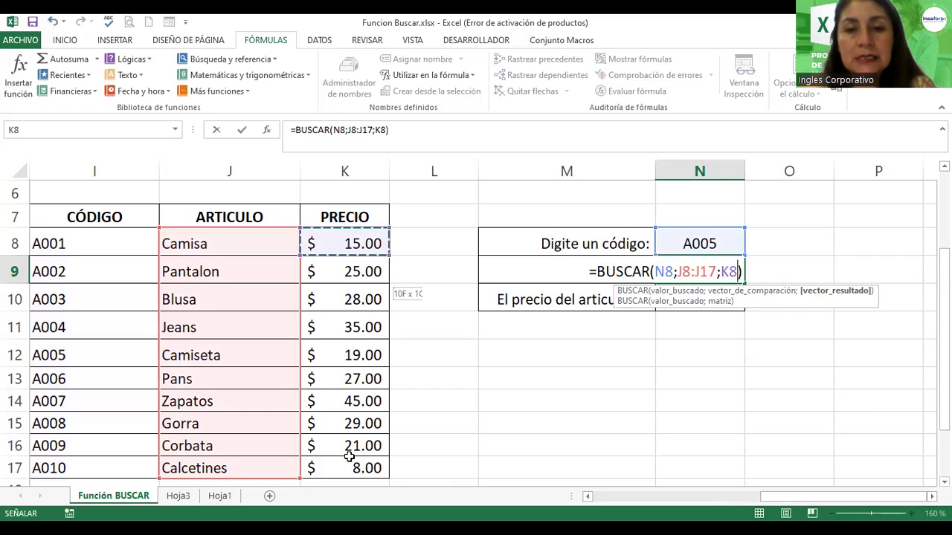
drag(348, 300, 348, 459)
key(Return)
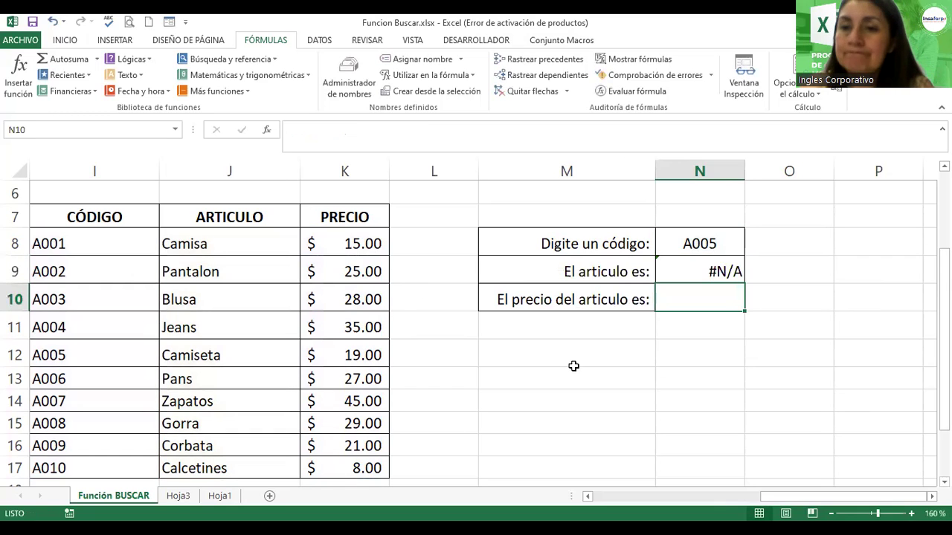
Reopen N9's =BUSCAR(N8;J8:J17;K8:K17) formula for editing with F2.
click(719, 274)
key(F2)
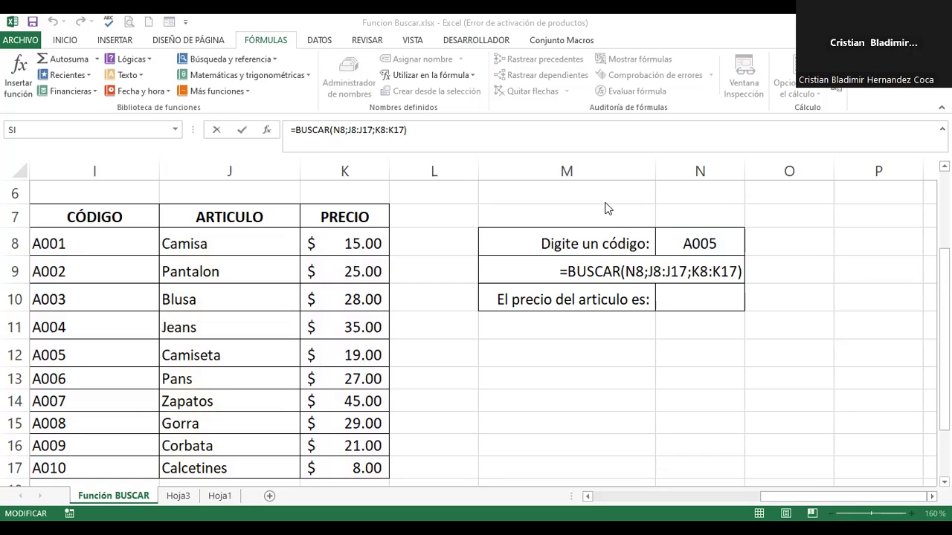
Swap N9's search range for the code column I8:I17.
click(736, 267)
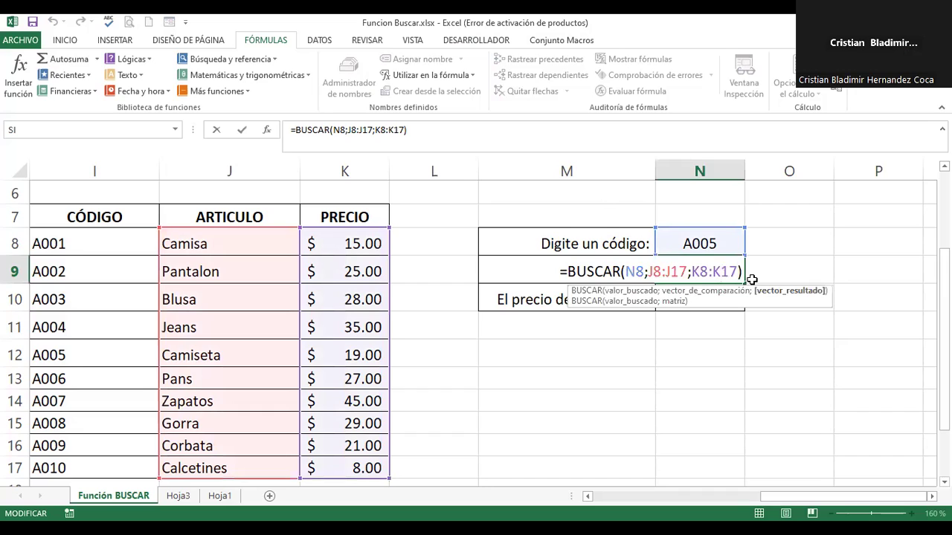
key(BackSpace)
key(BackSpace)
key(BackSpace)
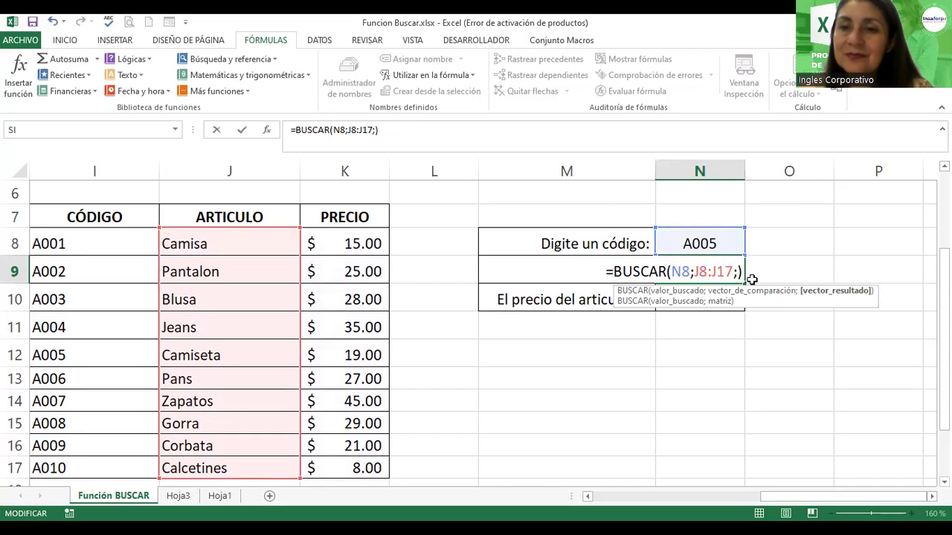
key(BackSpace)
key(BackSpace)
key(BackSpace)
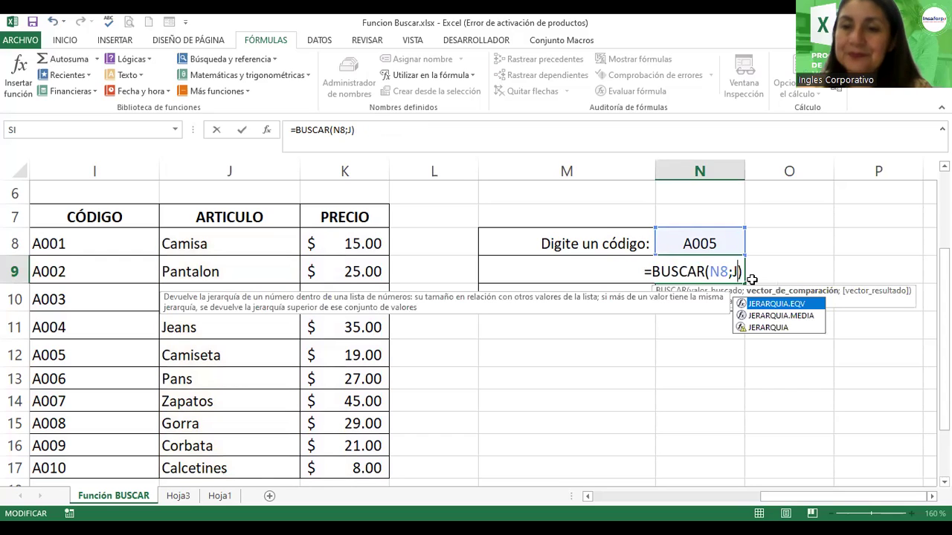
key(BackSpace)
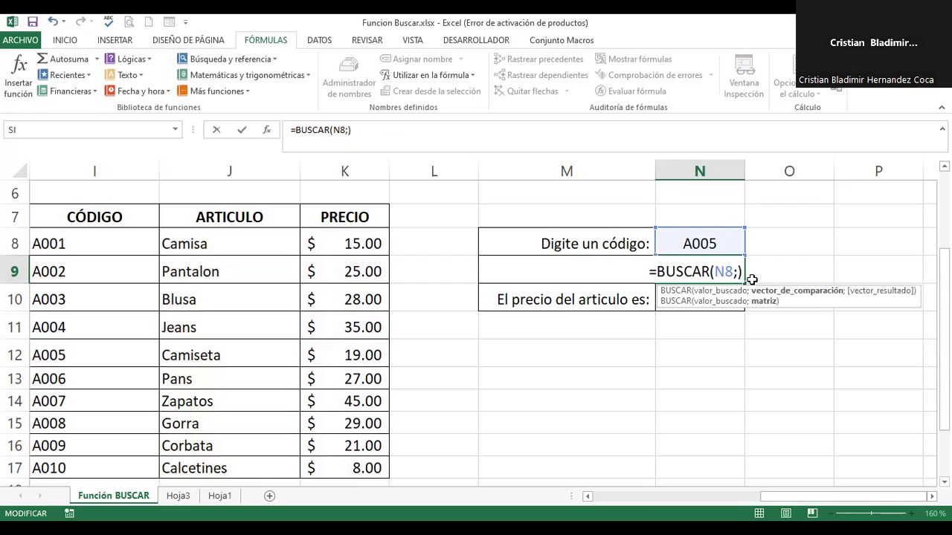
click(78, 249)
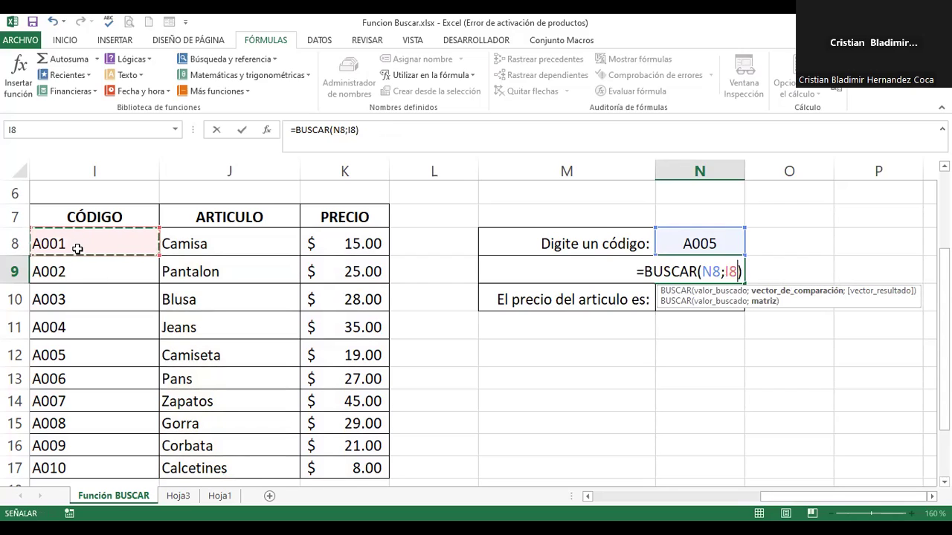
key(shift+Down)
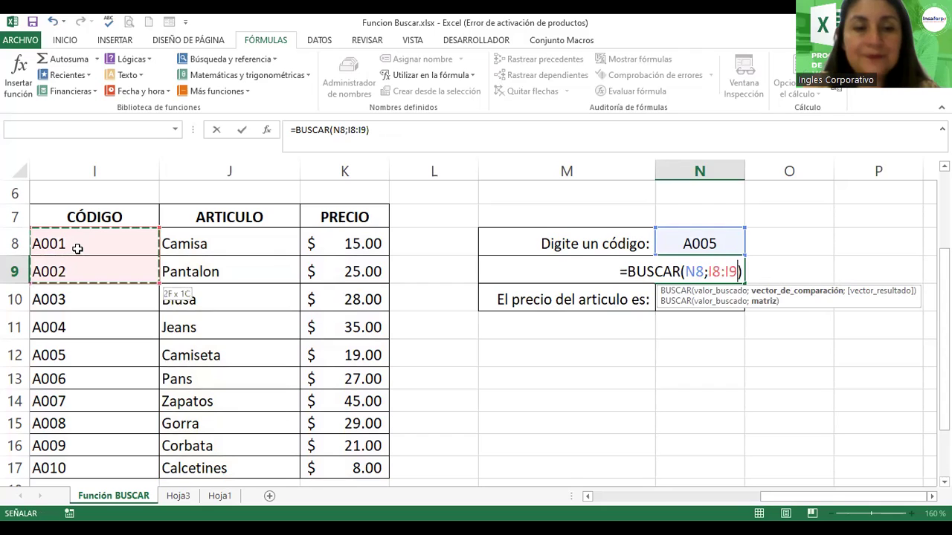
key(ctrl+shift+Down)
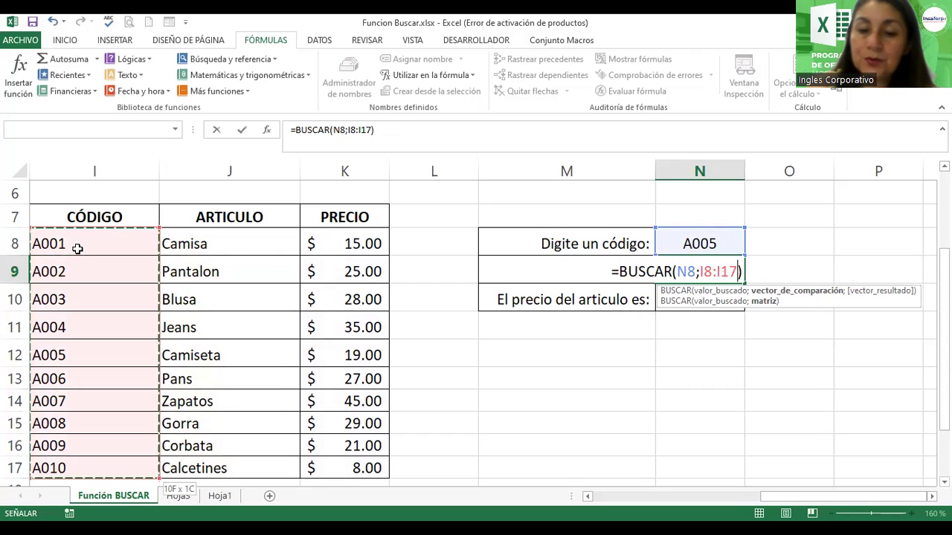
text(;)
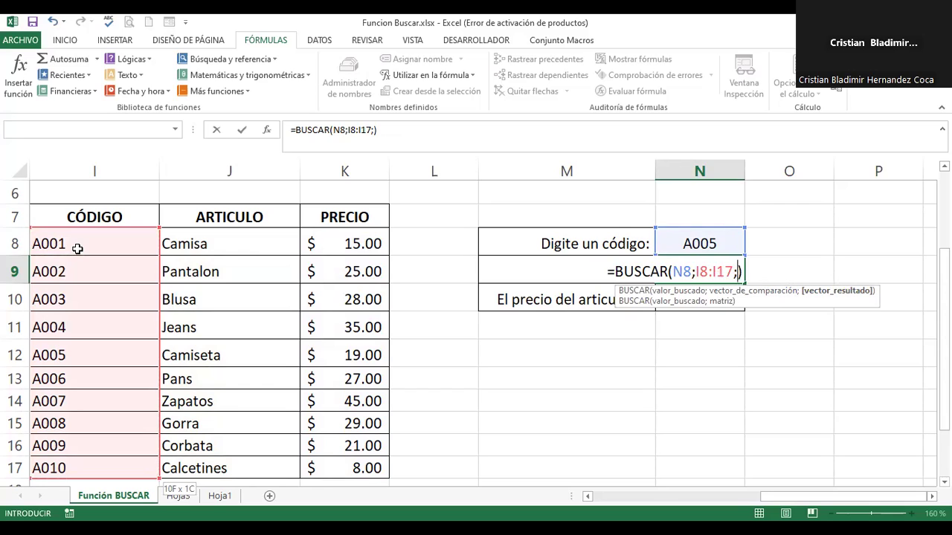
Set J8:J17 as the article result range and confirm, showing Camiseta.
click(205, 243)
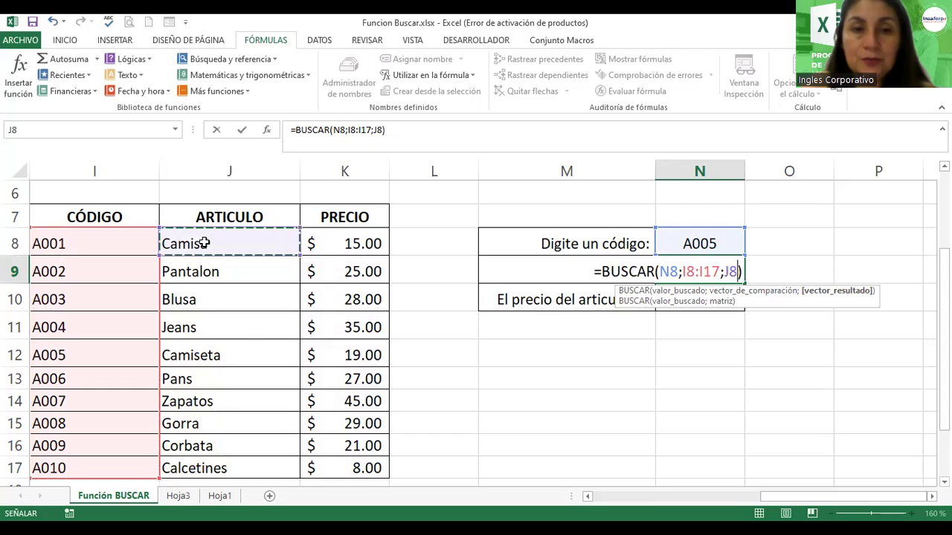
key(shift+Down)
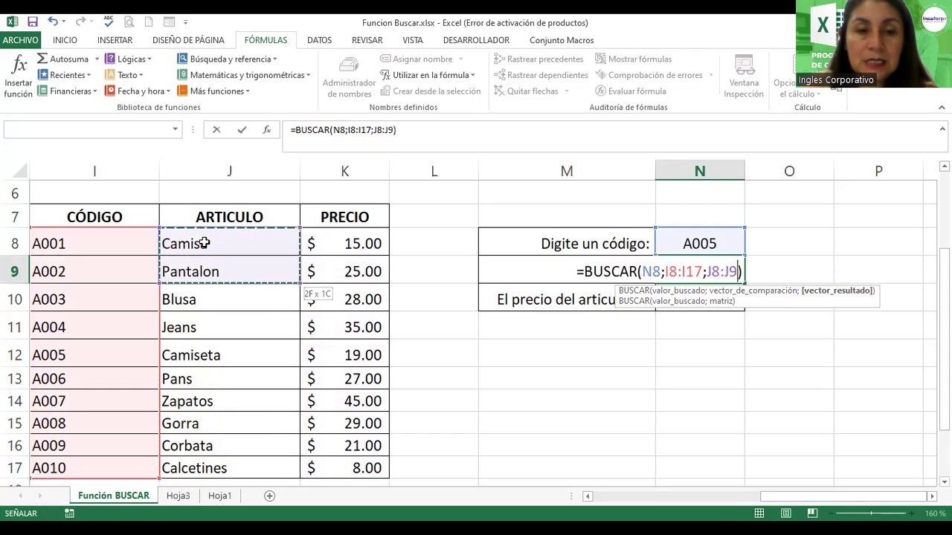
key(ctrl+shift+Down)
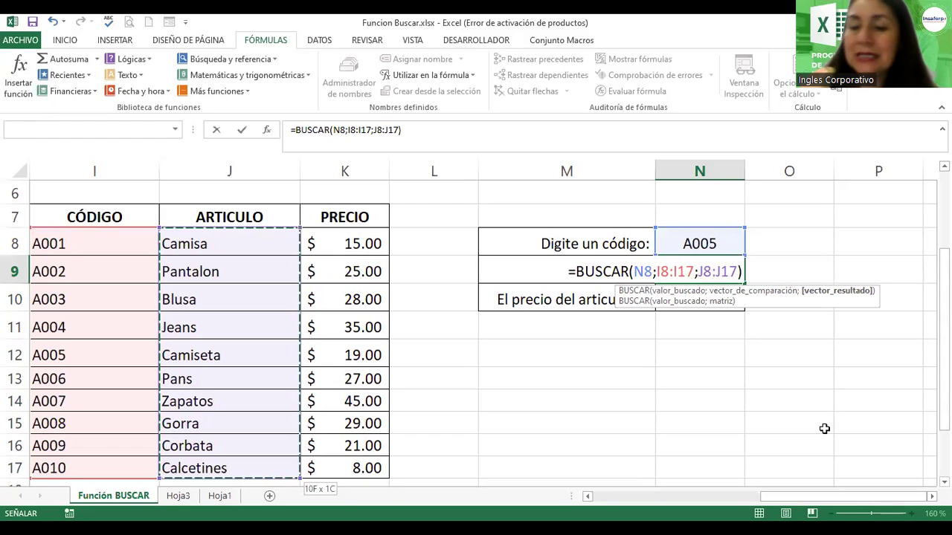
key(Return)
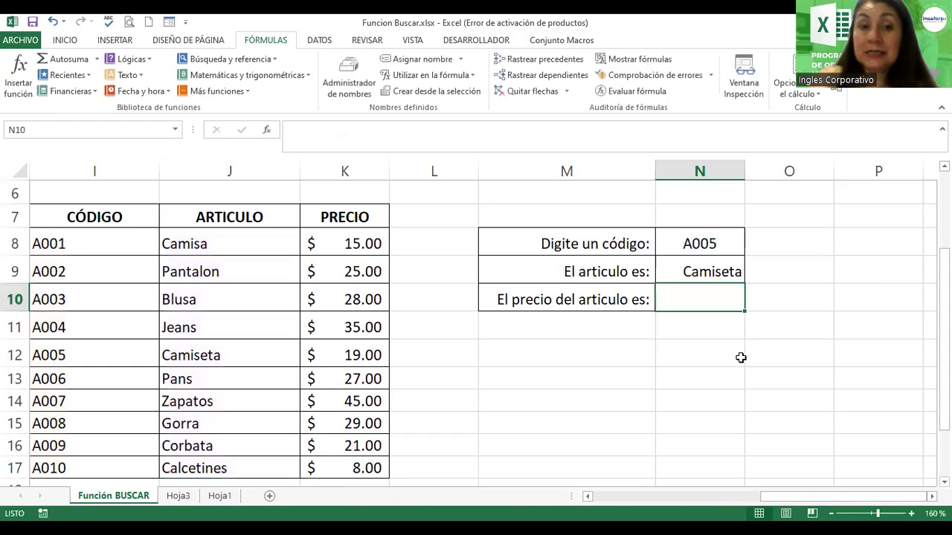
Bold row 12, the A005 Camiseta $ 19.00 entry, from the INICIO tab.
click(15, 354)
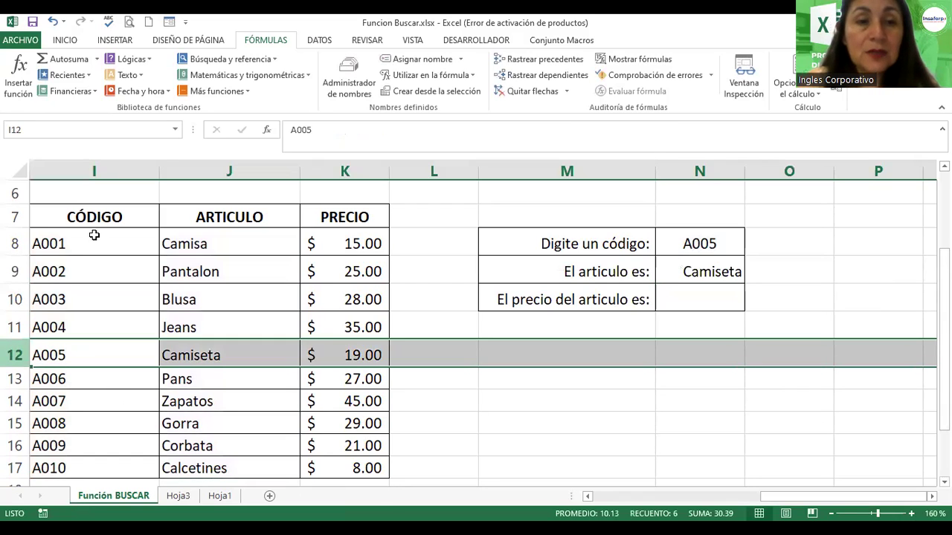
click(67, 40)
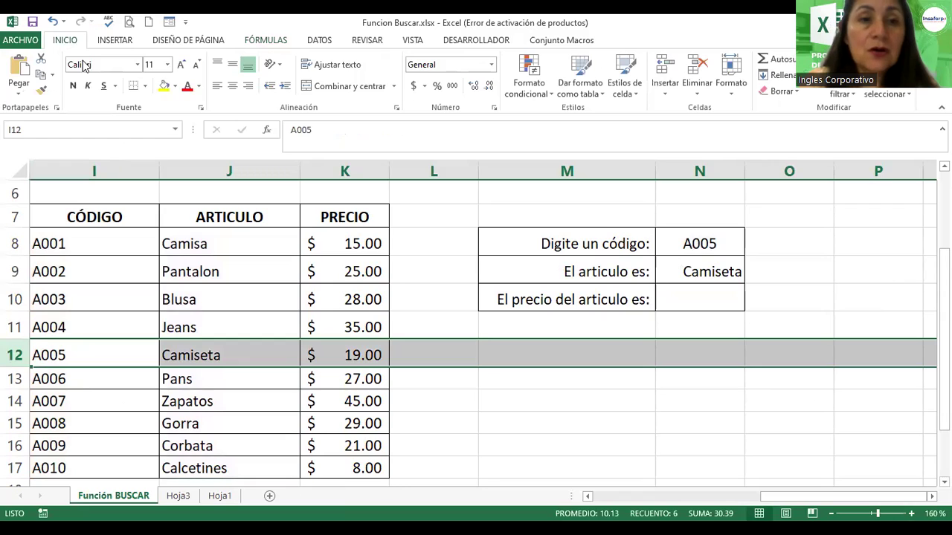
click(73, 86)
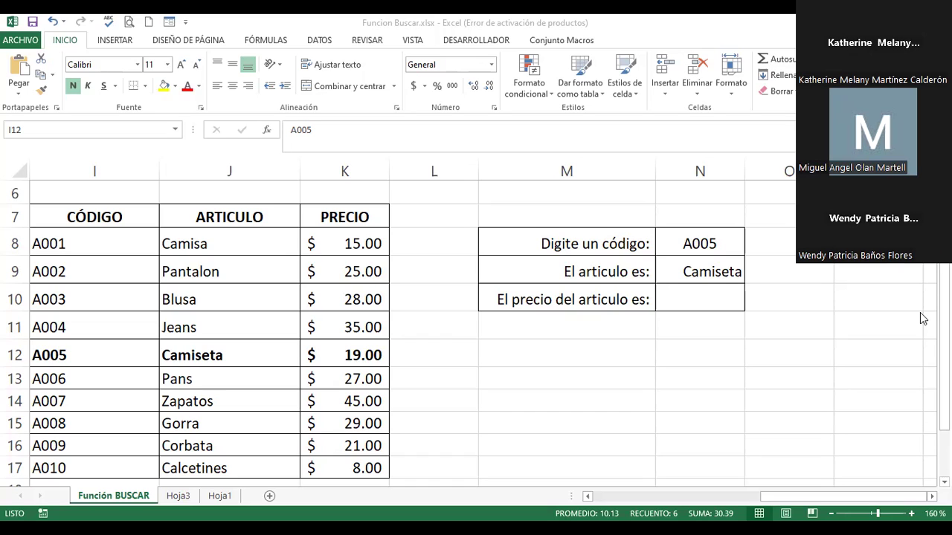
Start a formula with = in price cell N10.
click(691, 299)
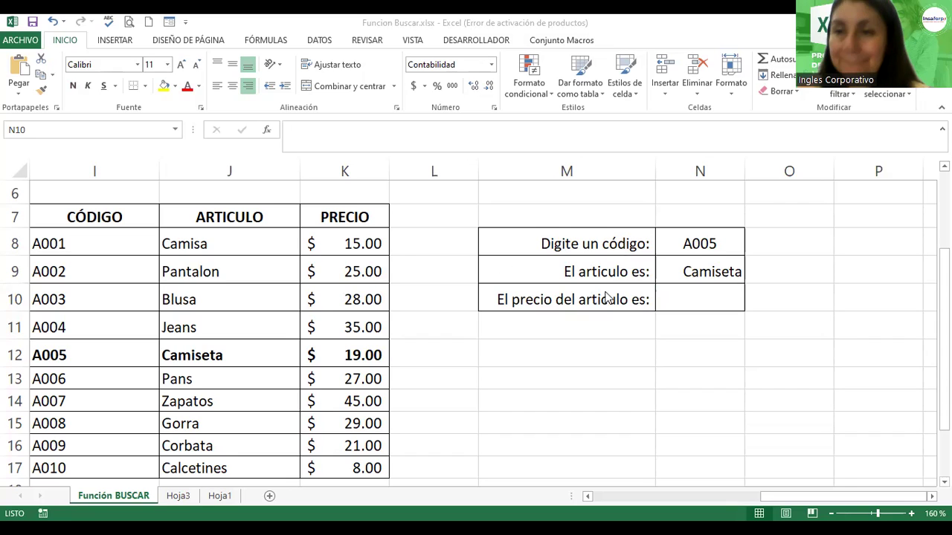
click(690, 301)
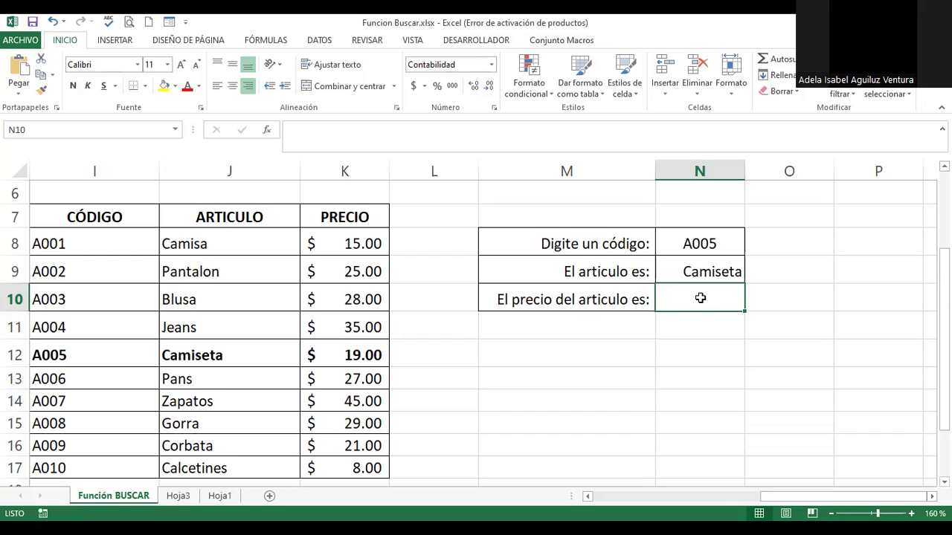
text(=)
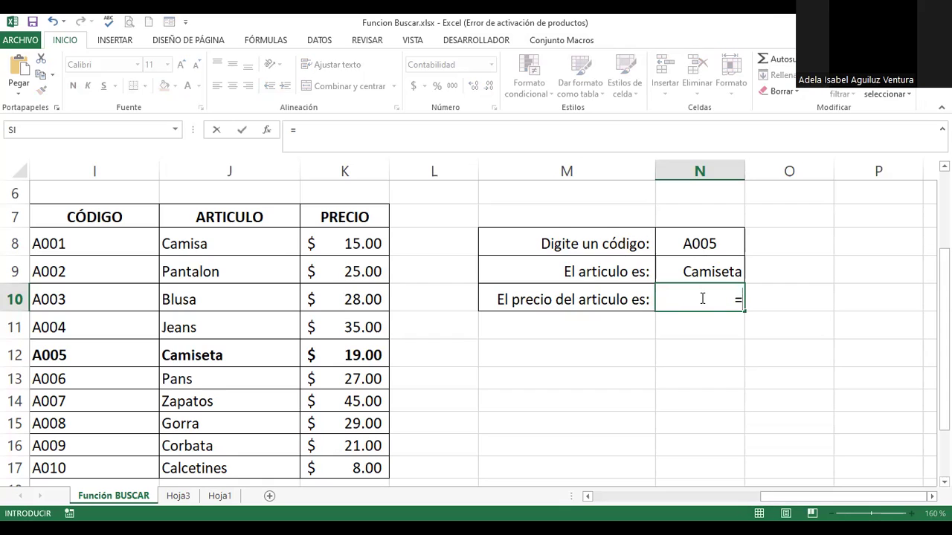
Begin =BUSCAR( in N10 with lookup value N8 and code range I8:I17.
text(b)
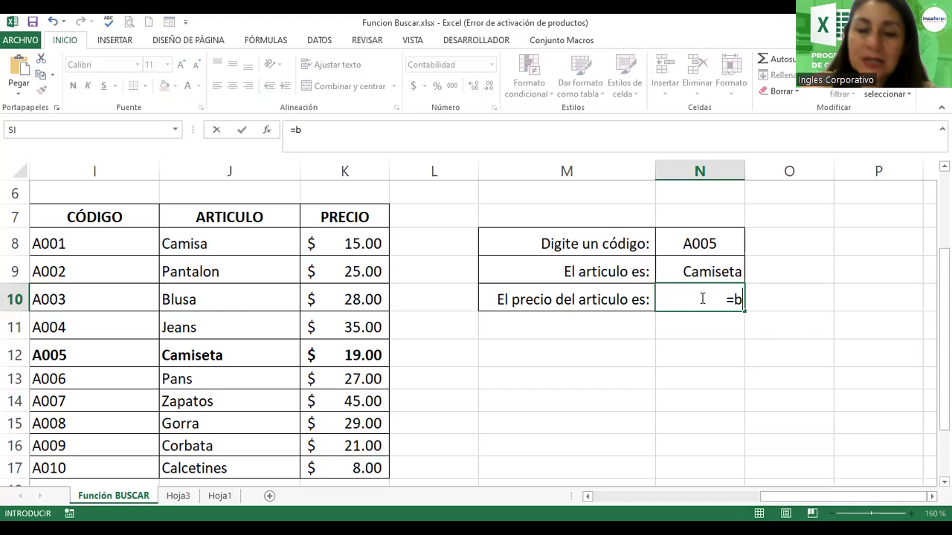
text(uscar()
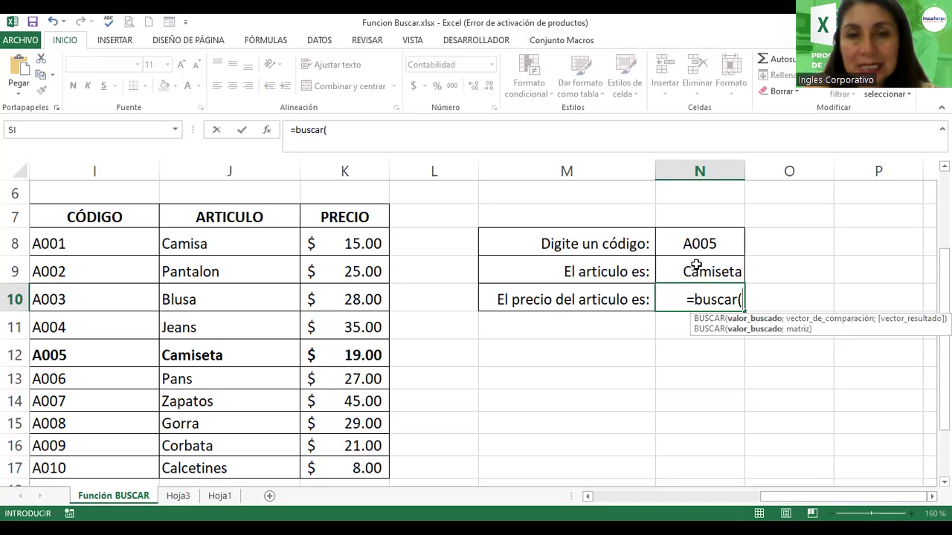
click(701, 244)
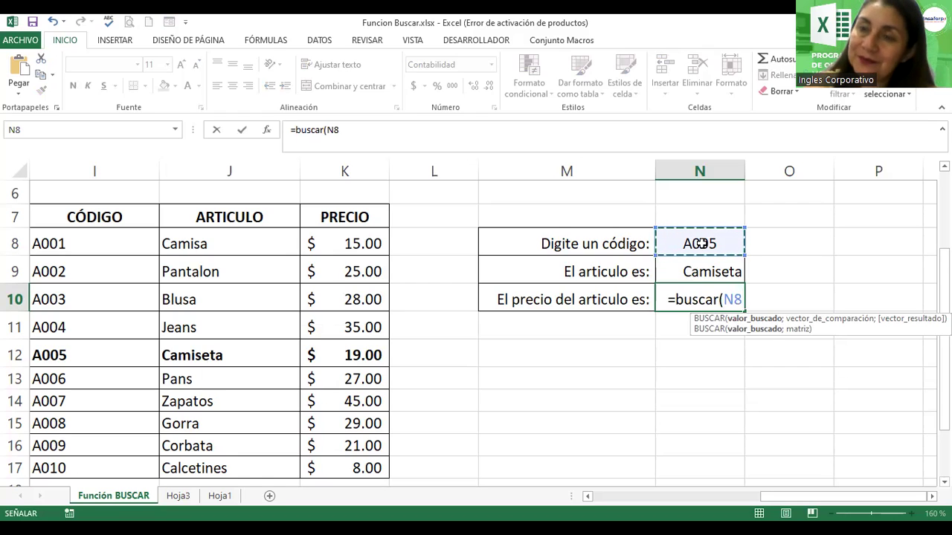
text(;)
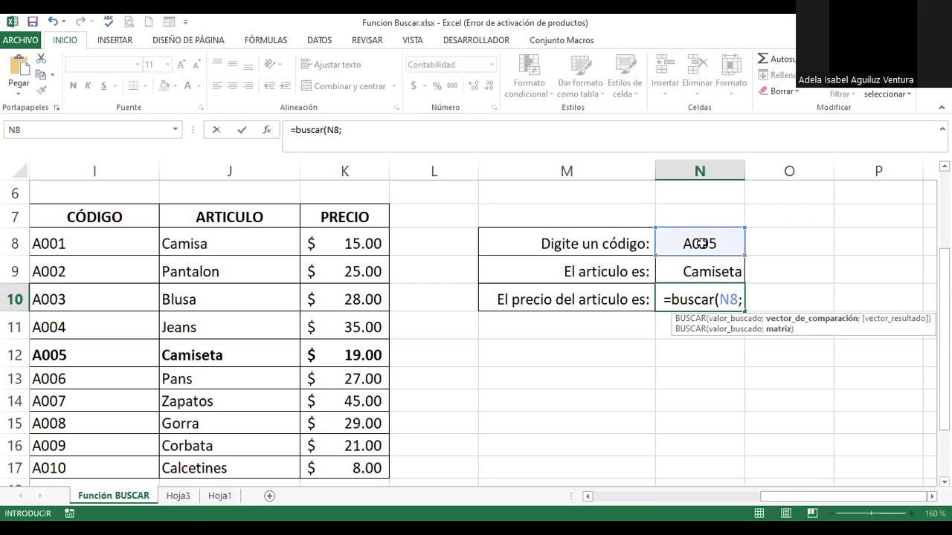
click(116, 244)
key(shift+Down)
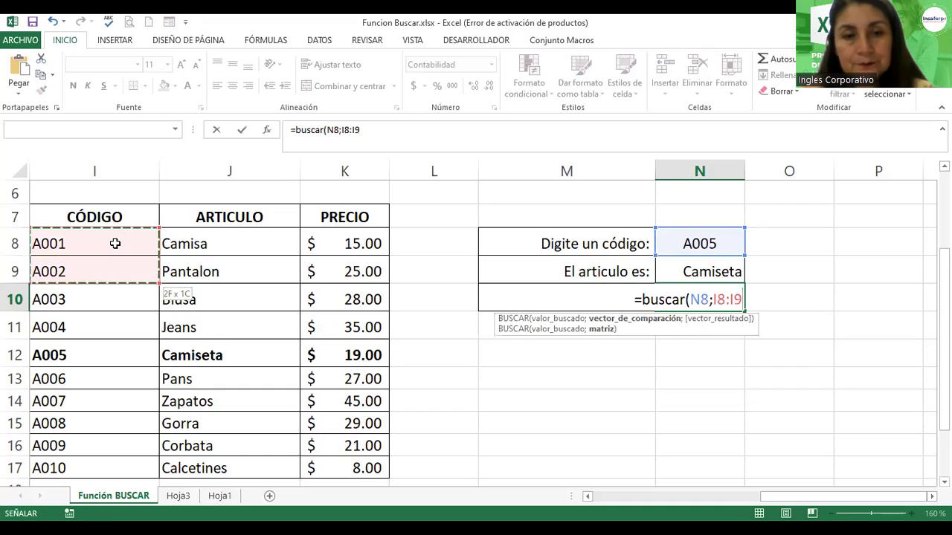
key(ctrl+shift+Down)
Add K8:K17 as the price range and confirm, giving $ 19.00.
text(;)
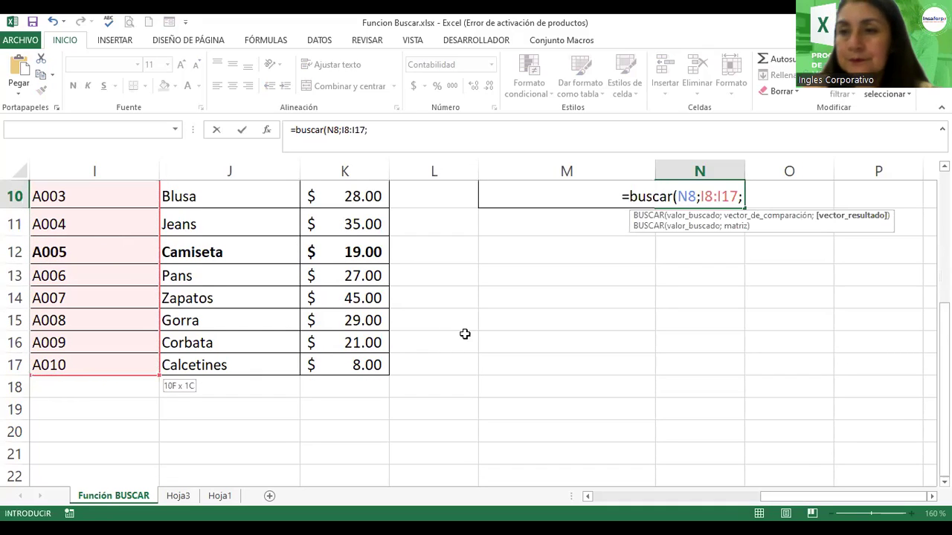
scroll(476, 334, up, 2)
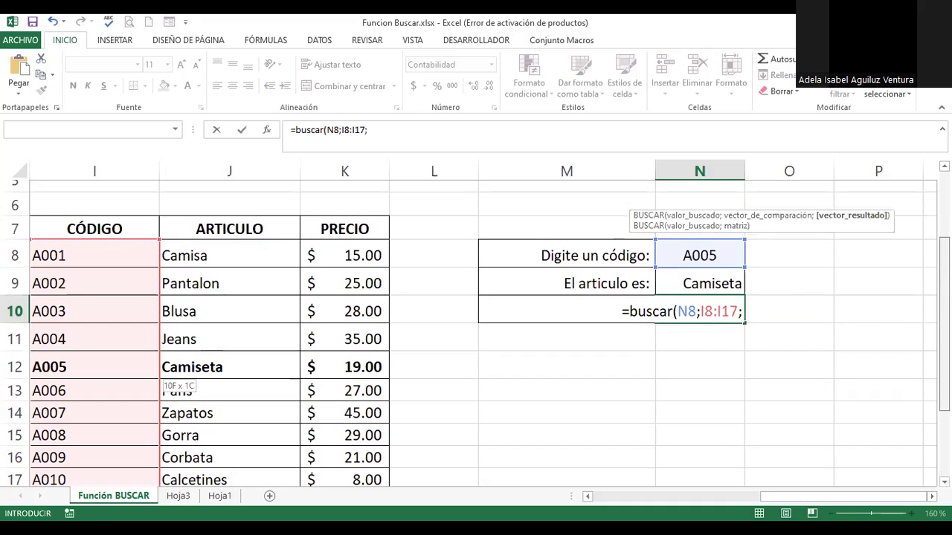
scroll(783, 299, down, 1)
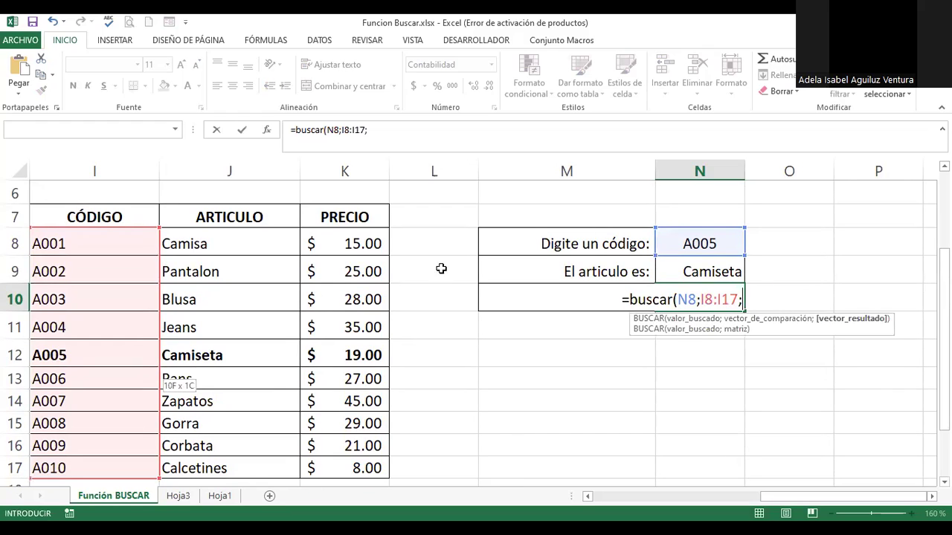
click(348, 243)
key(shift+Down)
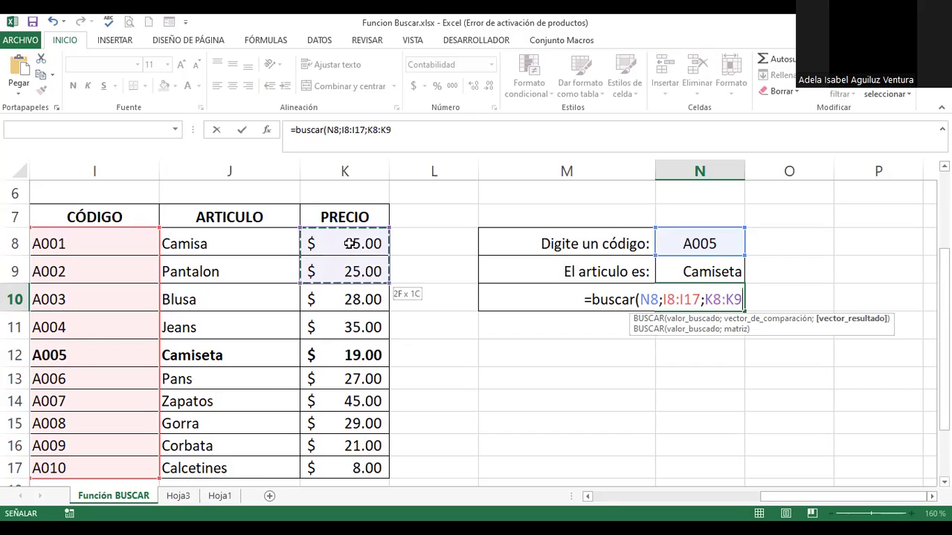
key(ctrl+shift+Down)
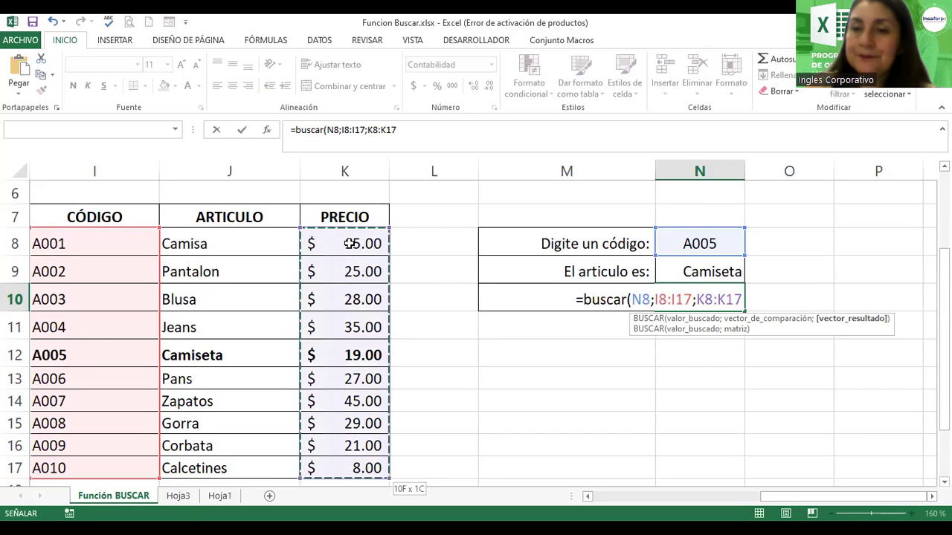
text())
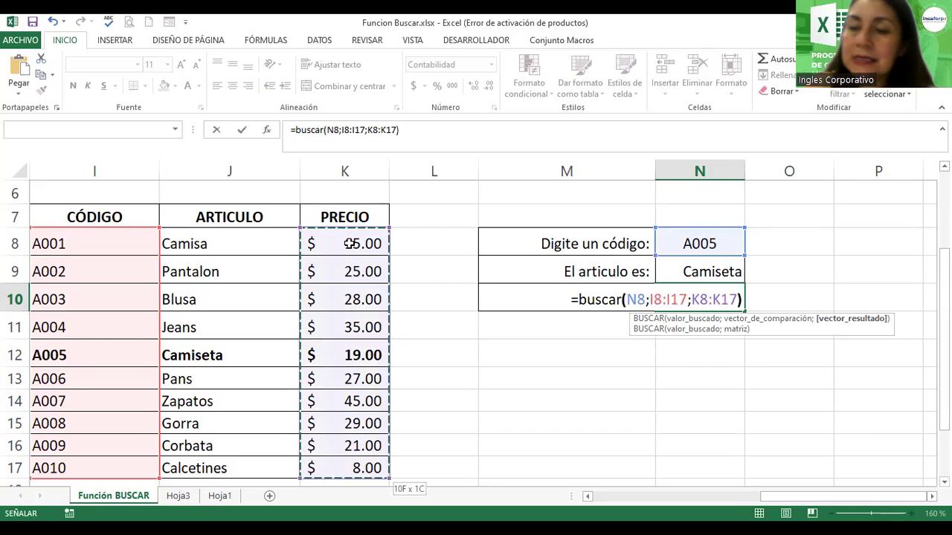
key(Return)
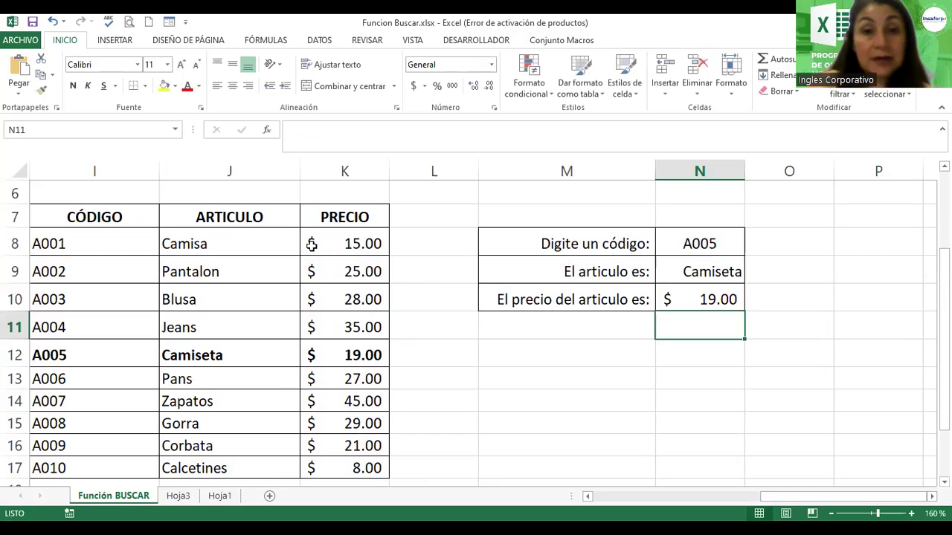
click(717, 240)
Test codes A001, A004 (Jeans, $ 35.00) and A009 (Corbata, $ 21.00) in N8.
double_click(723, 242)
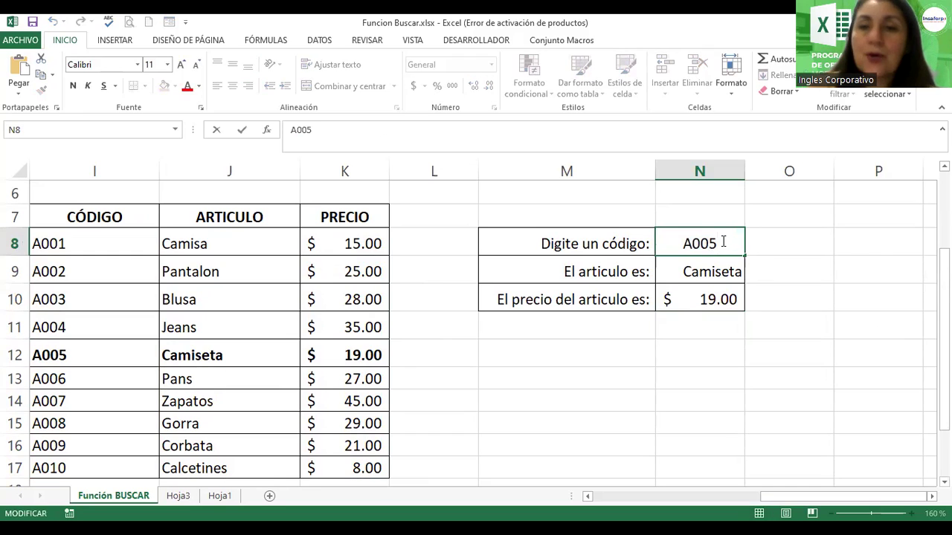
key(BackSpace)
text(1)
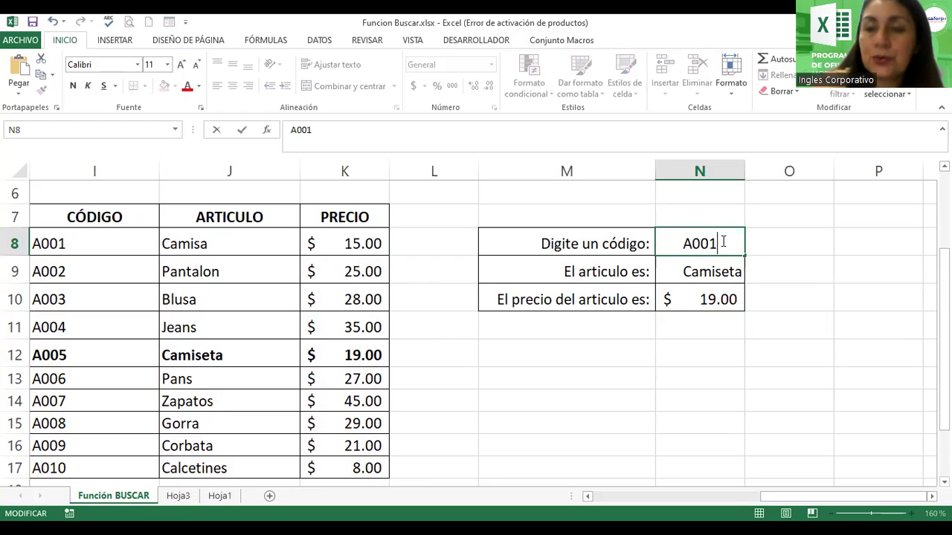
key(Return)
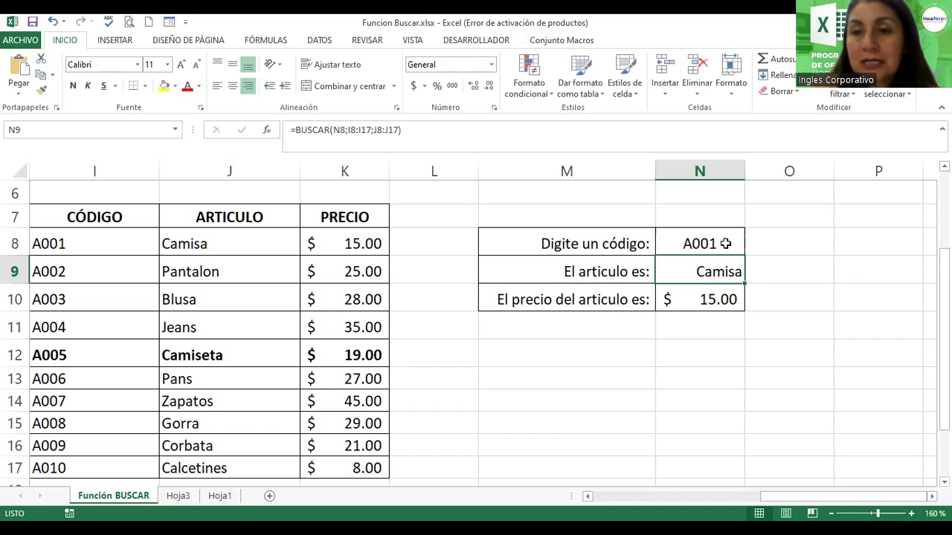
double_click(723, 242)
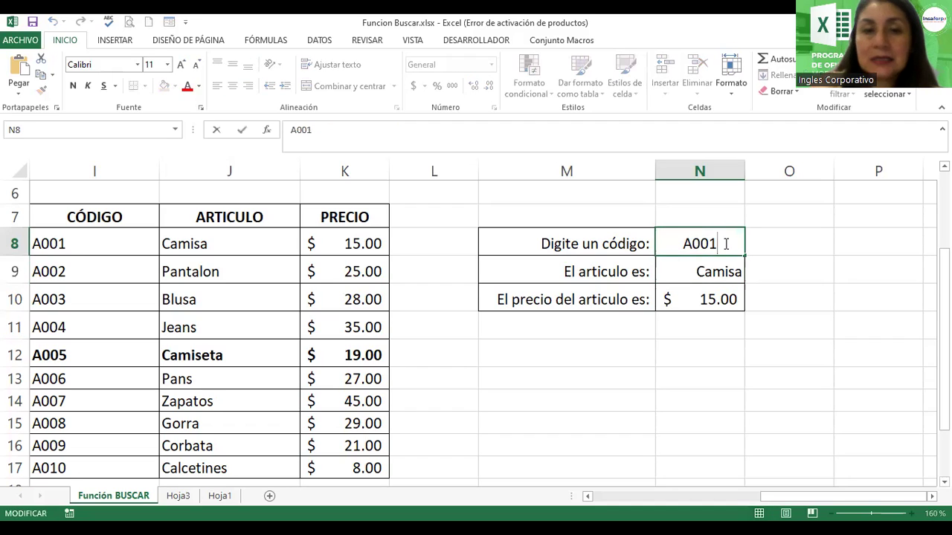
key(BackSpace)
text(4)
key(Return)
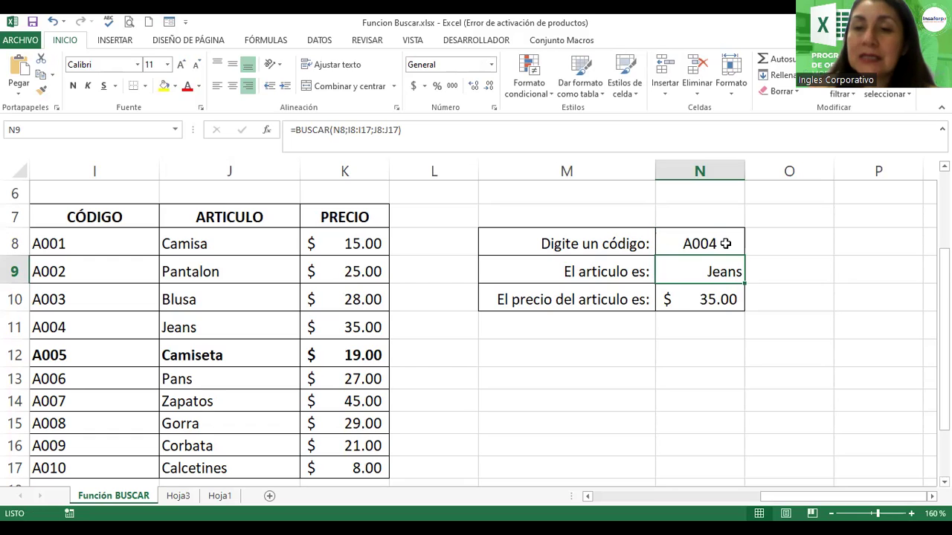
click(724, 243)
double_click(725, 243)
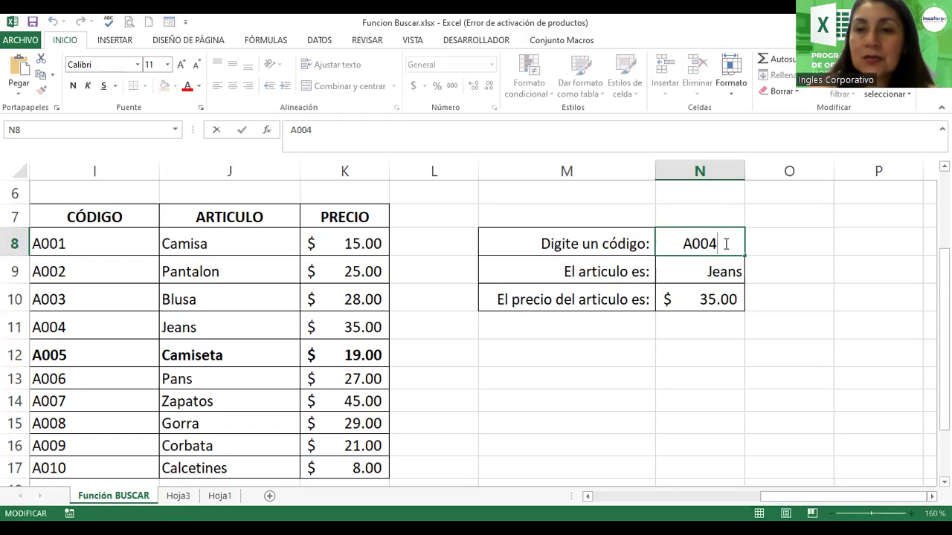
key(BackSpace)
text(9)
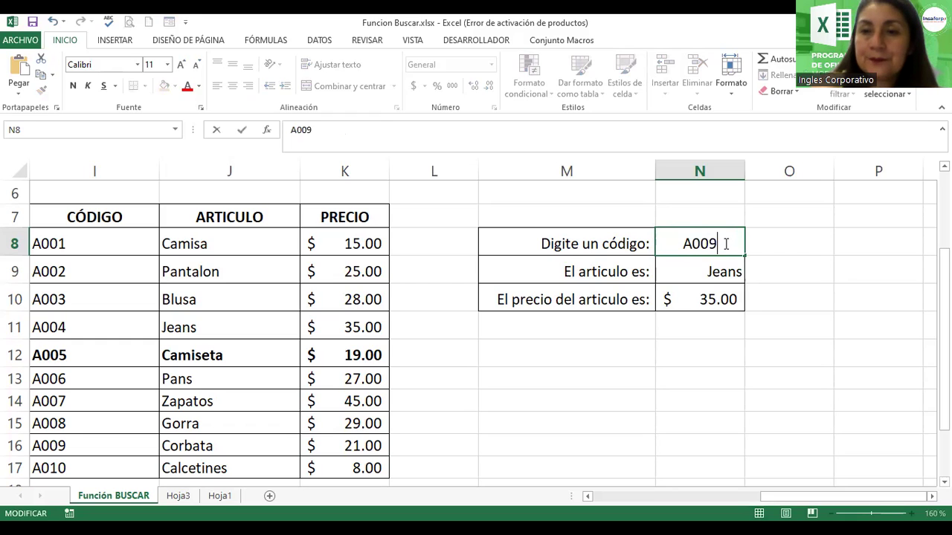
key(Return)
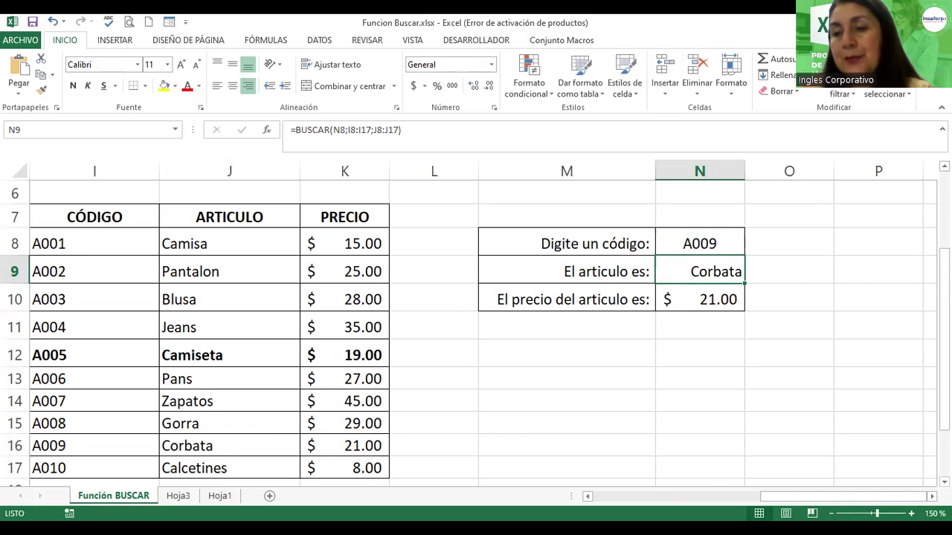
click(831, 513)
click(830, 513)
Enter the label 'Elaborado por:' in cell E19 below the lookup tables.
click(831, 513)
click(831, 513)
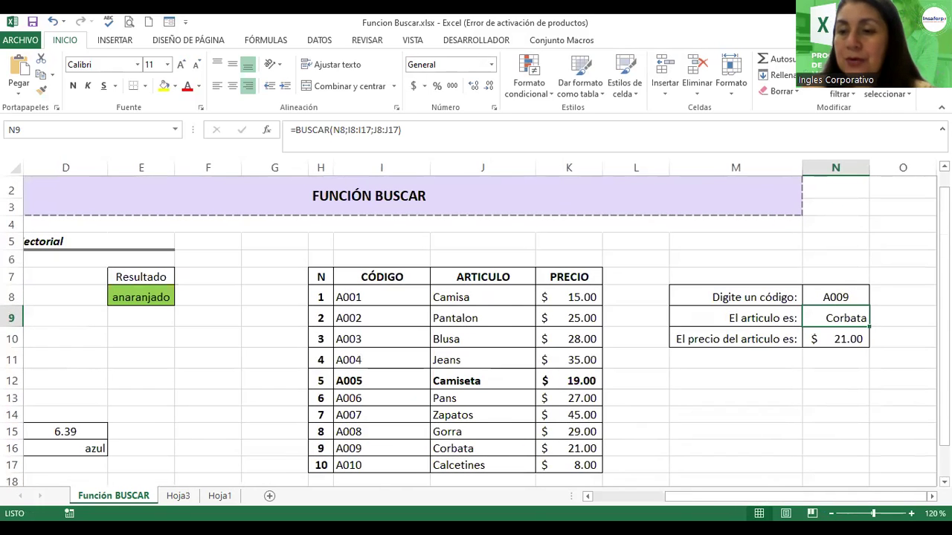
scroll(642, 361, down, 1)
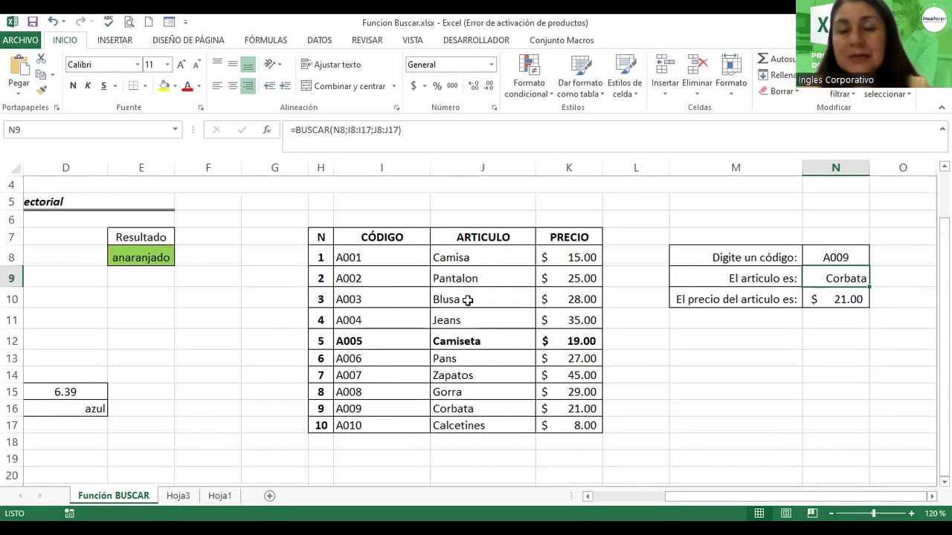
click(138, 464)
text(Elabor)
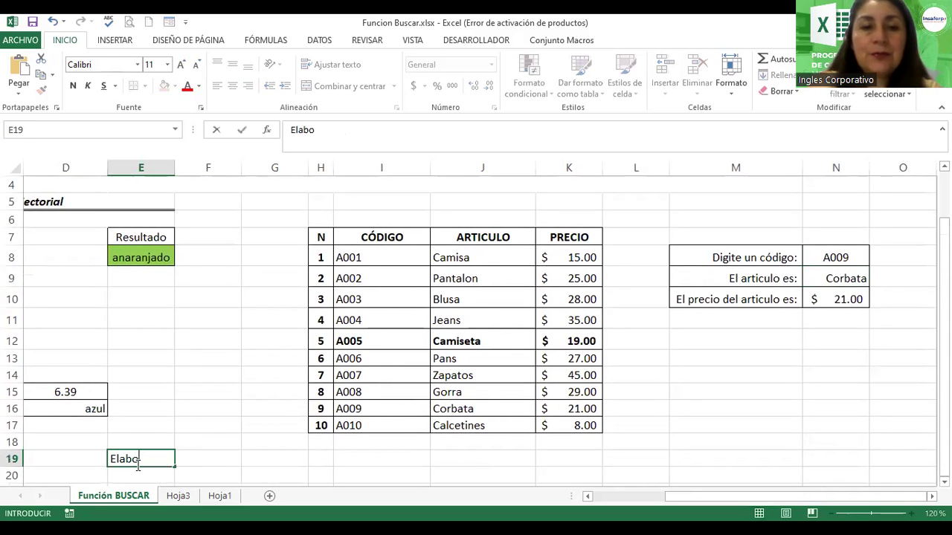
text(ado por:)
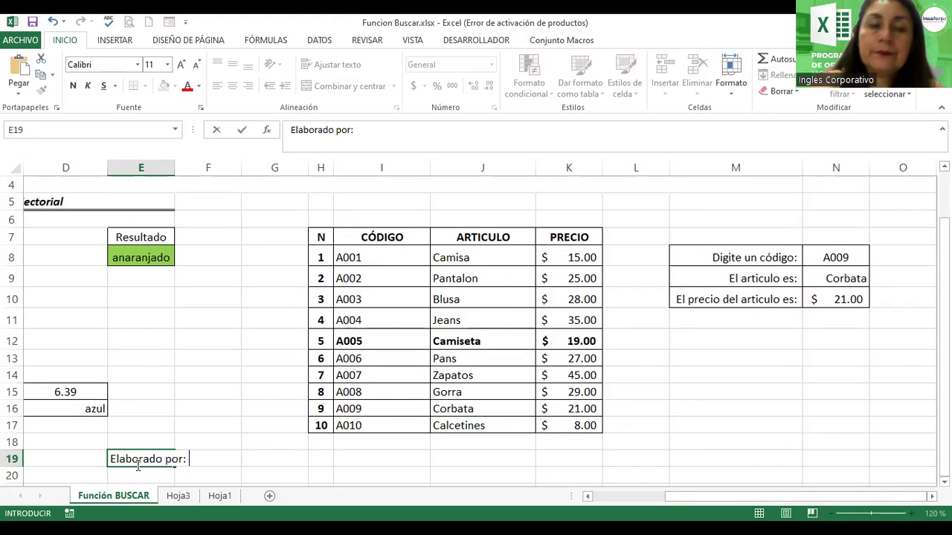
key(Return)
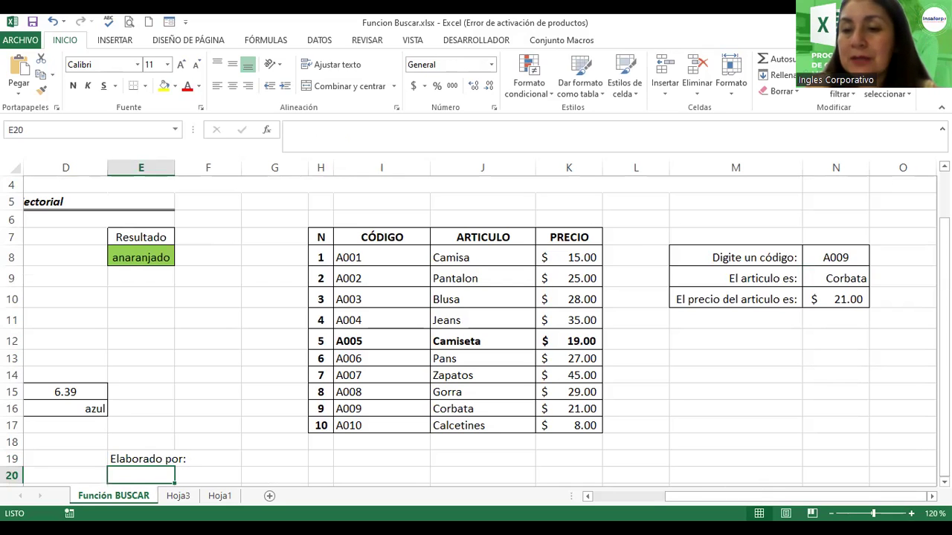
ctrl+scroll(476, 323, down, 2)
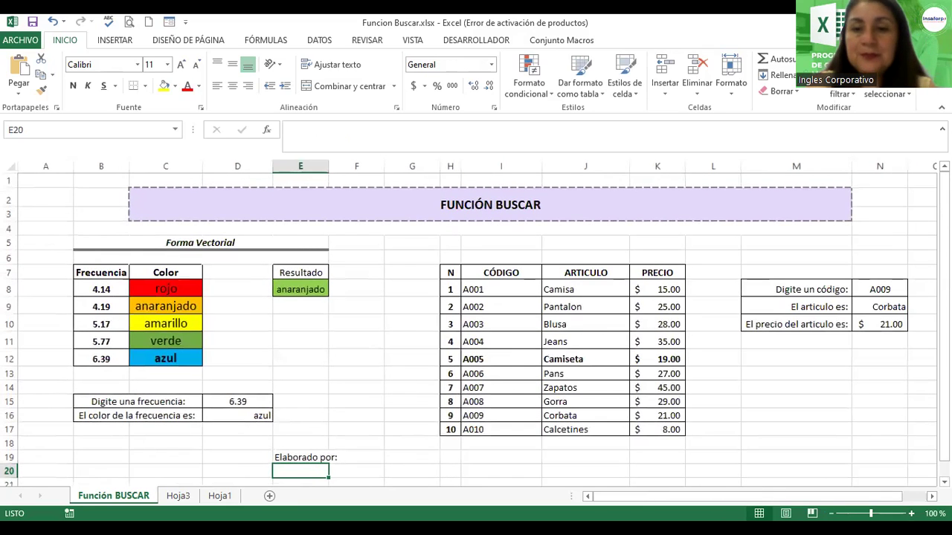
Set the Función BUSCAR tab colour to blue, then go to the Hoja3 price list sheet.
right_click(123, 504)
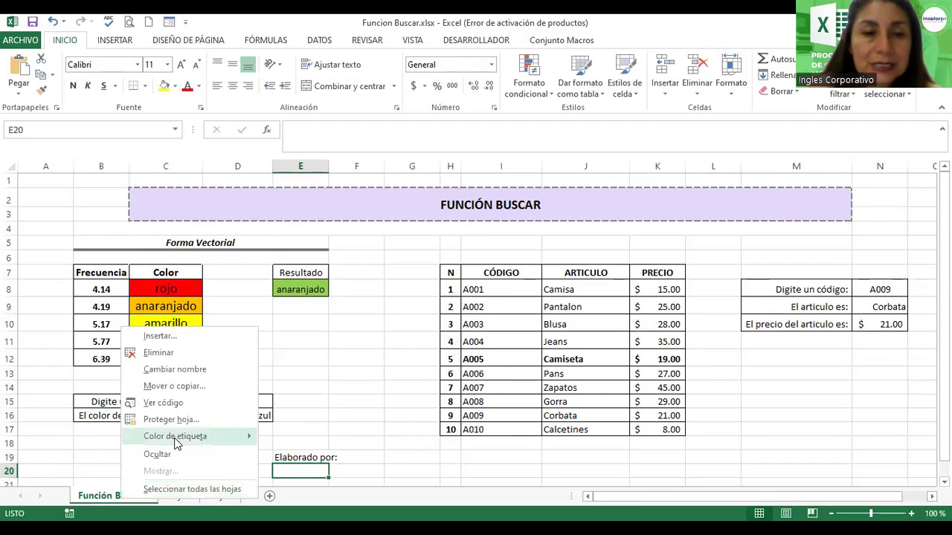
mouse_move(176, 436)
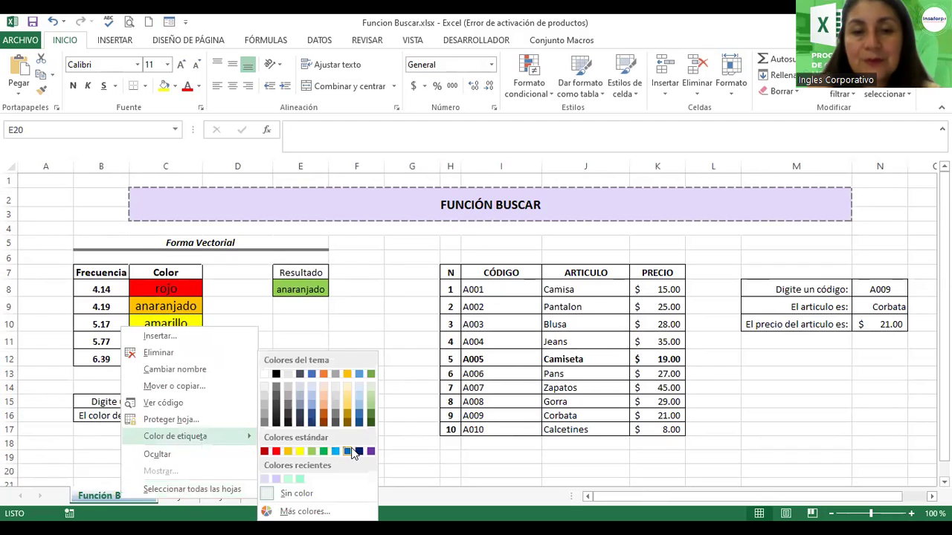
click(354, 452)
click(349, 404)
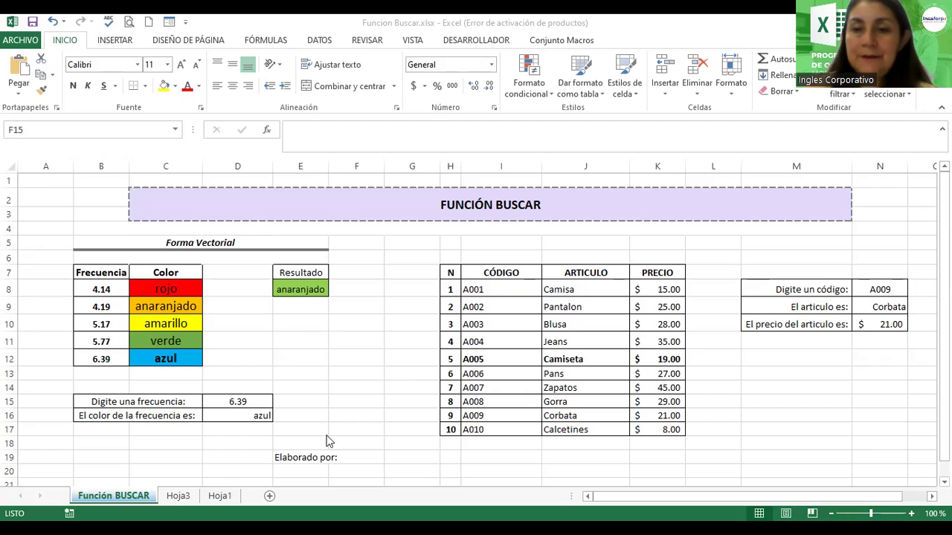
click(177, 498)
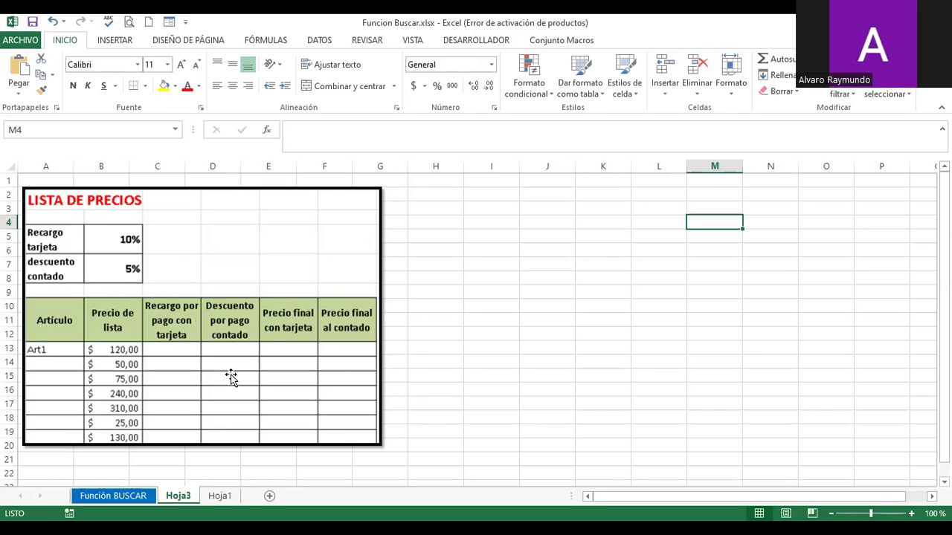
Drag the Lista de precios picture over columns J–P, freeing columns A–I.
click(223, 307)
mouse_move(248, 259)
mouse_down()
mouse_move(761, 255)
mouse_move(713, 248)
mouse_up()
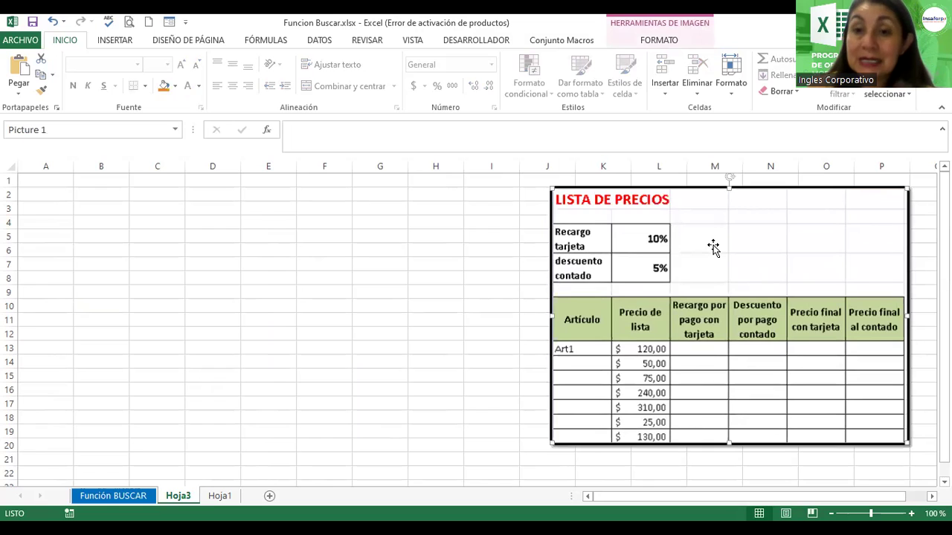
Enter the title 'Lista de precio' in A1 and nudge the picture slightly left.
click(44, 178)
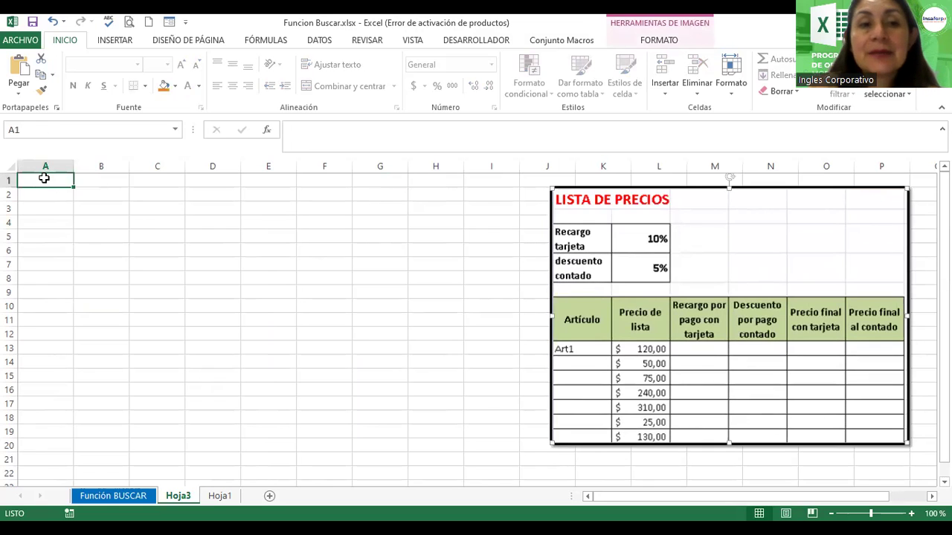
text(Listr)
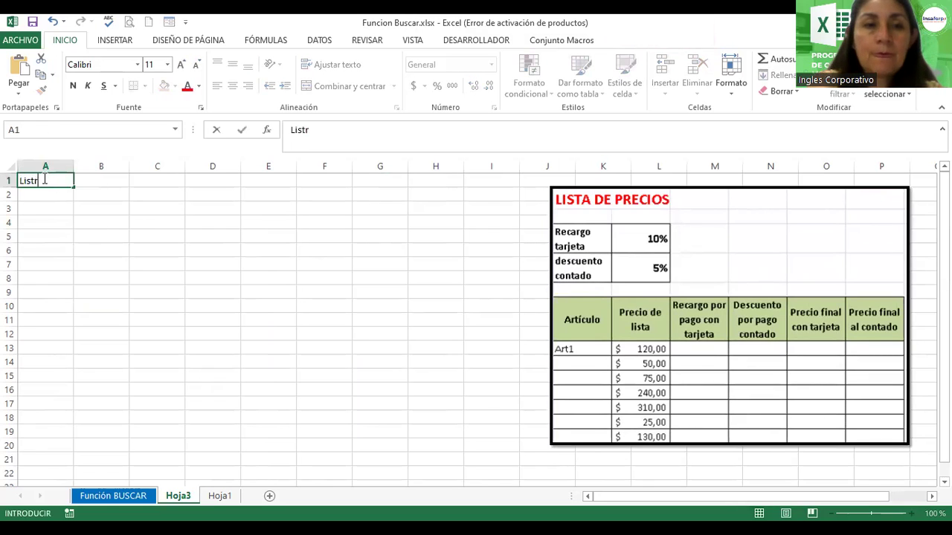
text(a de pec)
key(BackSpace)
key(BackSpace)
text(recio)
key(Return)
key(Return)
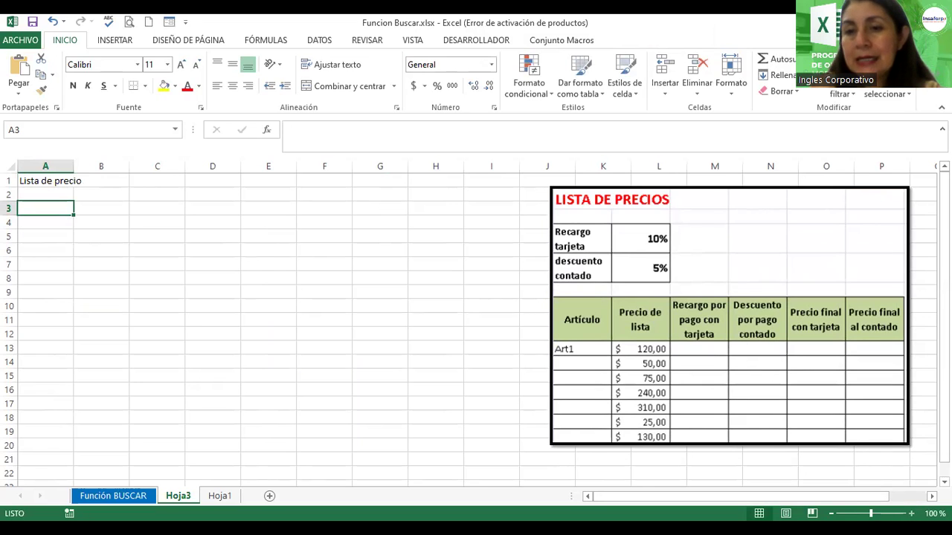
ctrl+scroll(799, 375, up, 3)
ctrl+scroll(799, 375, up, 1)
drag(826, 332, 541, 335)
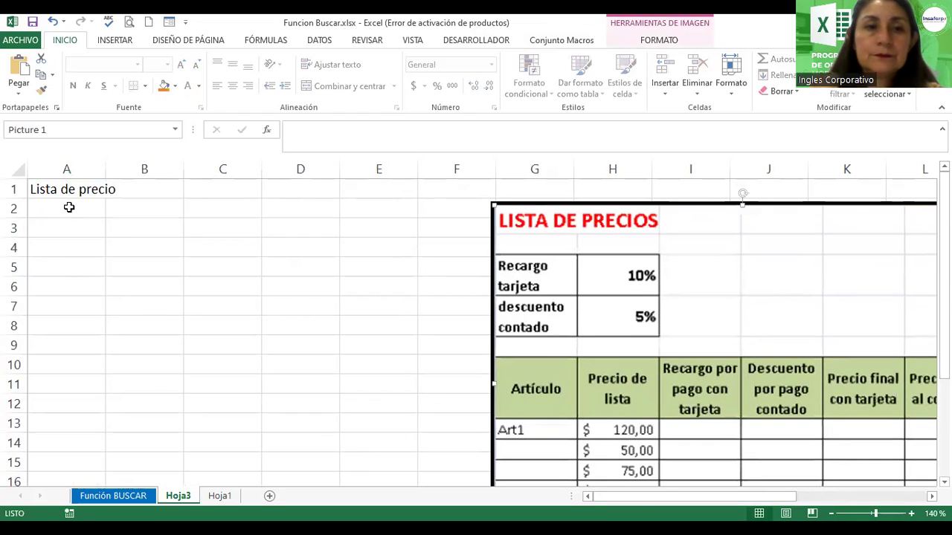
Enter the two-line label 'Recargo' / 'tarjeta' in cell A3.
click(64, 208)
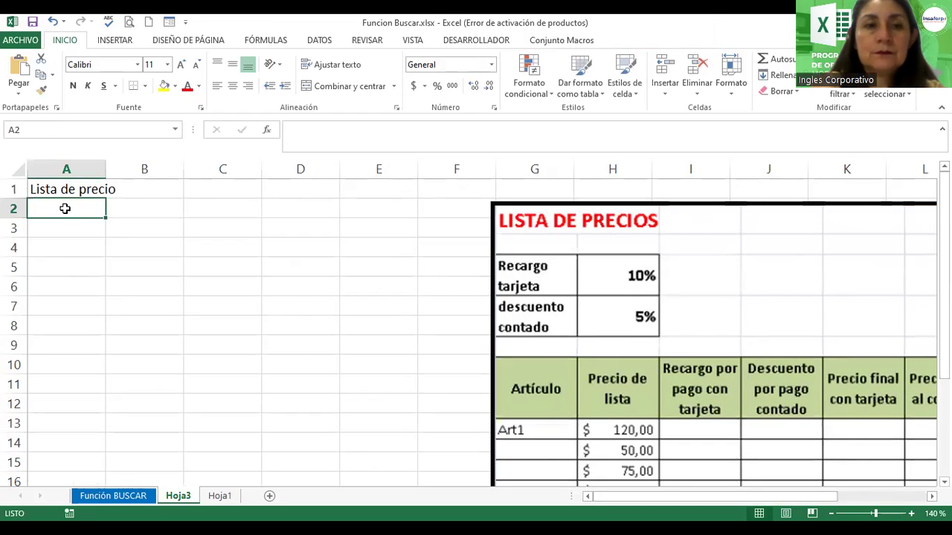
key(Return)
text(Reca)
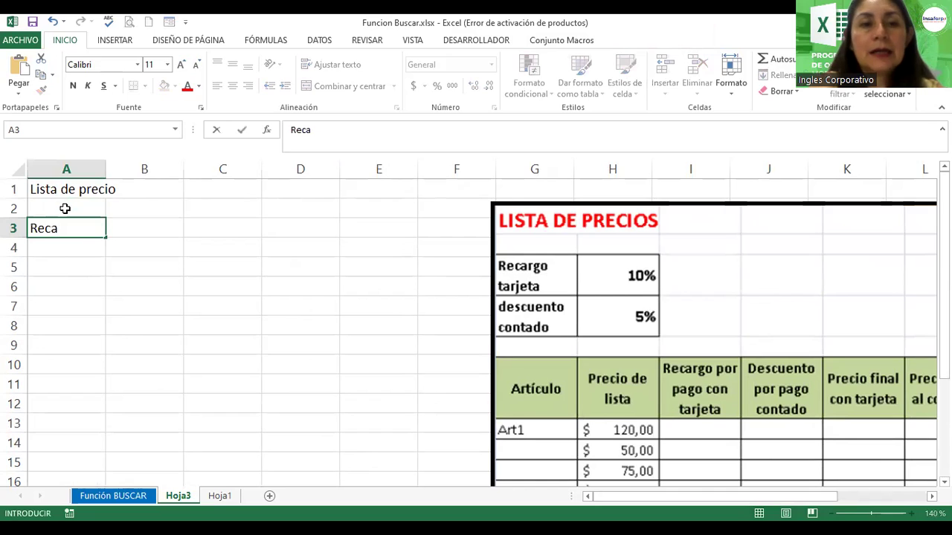
text(rgo)
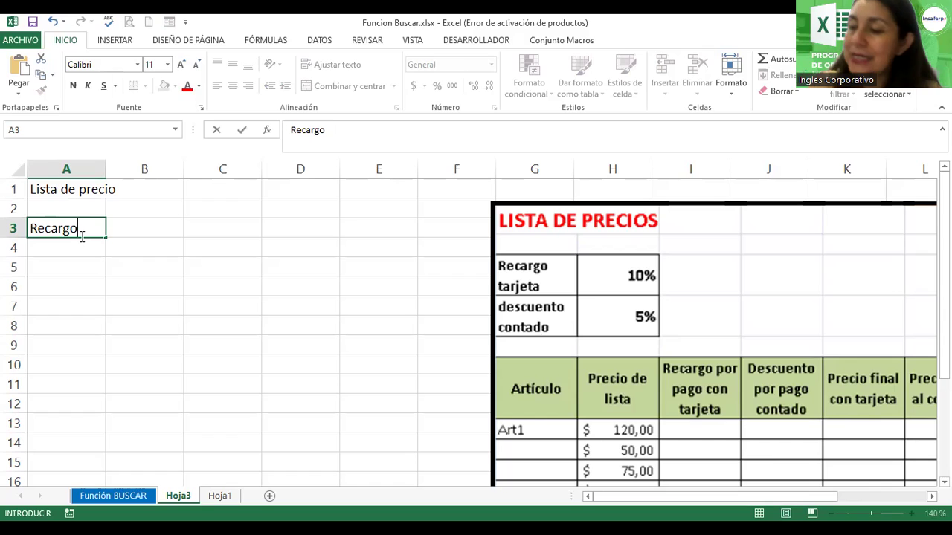
key(alt)
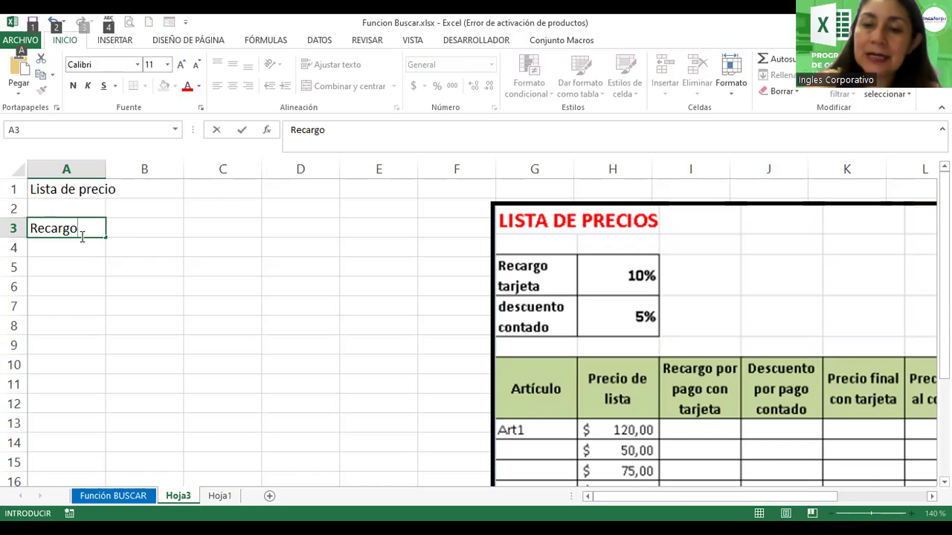
key(alt+Return)
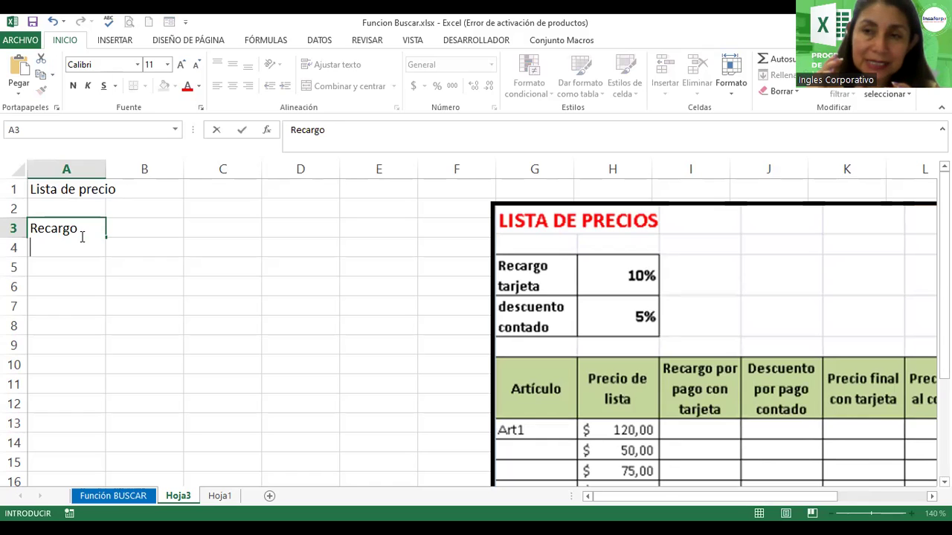
key(alt+Return)
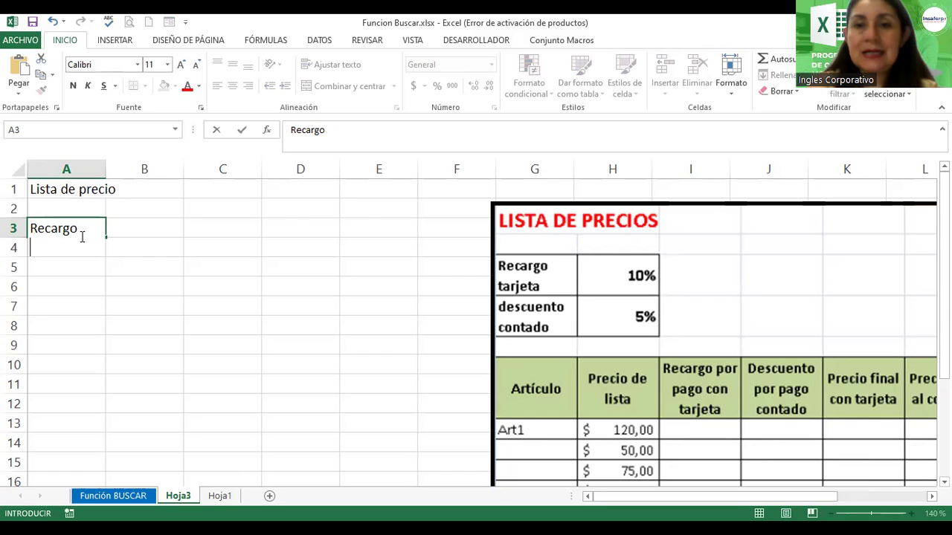
text(tarjeta)
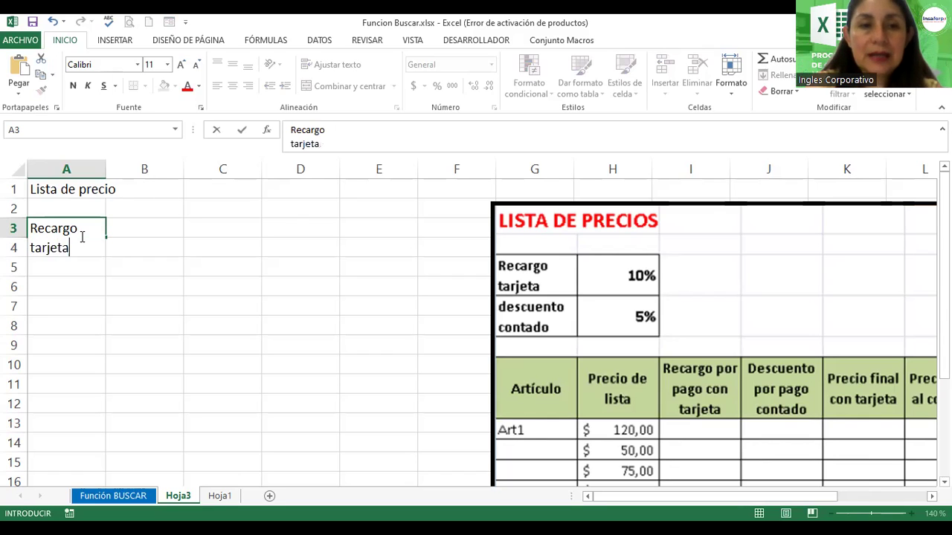
key(Return)
Enter the two-line label 'Descuento' / 'Contado' in cell A4.
text(Descuento)
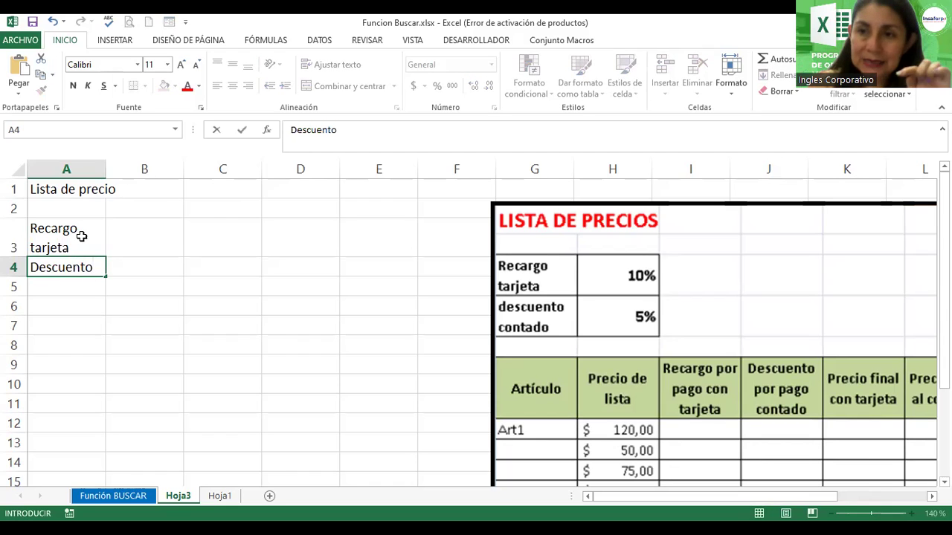
key(alt+Return)
text(Contado)
key(Return)
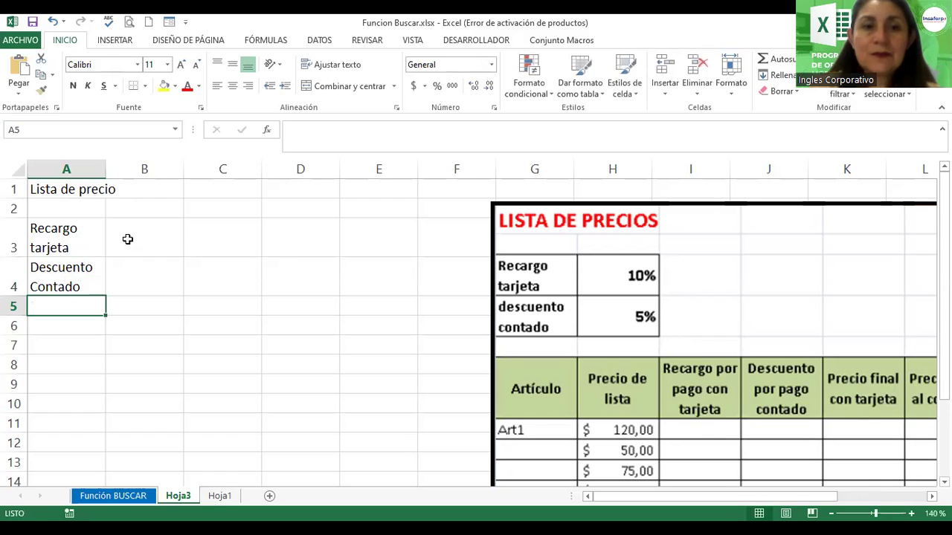
double_click(93, 232)
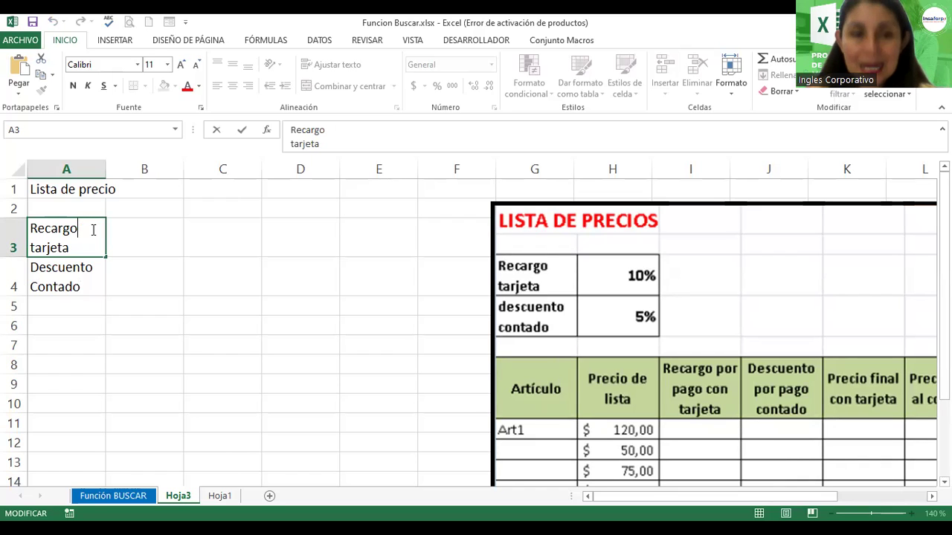
key(alt)
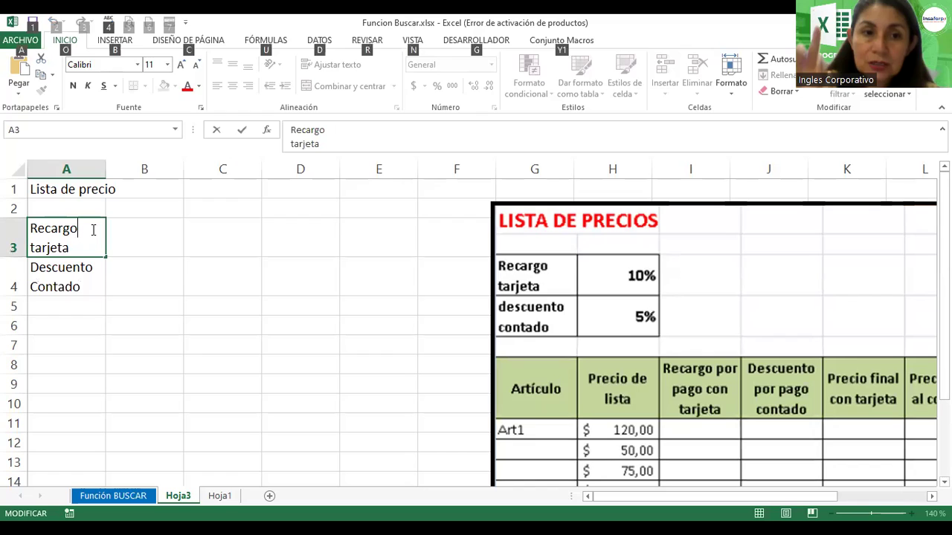
key(alt+Return)
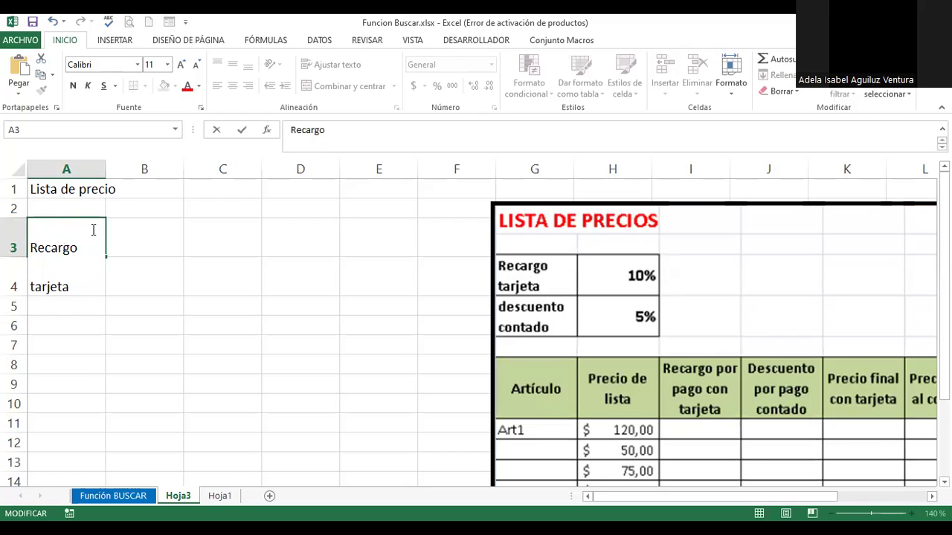
key(BackSpace)
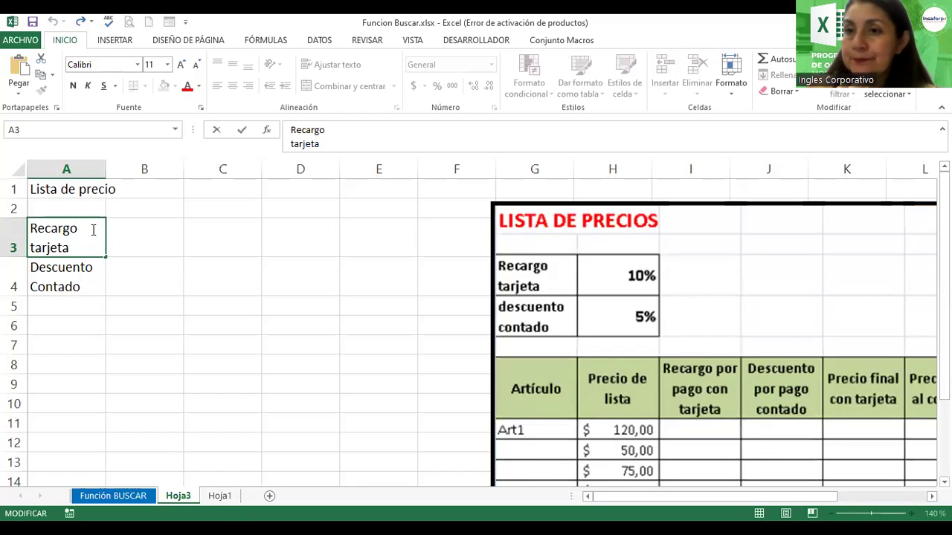
key(Return)
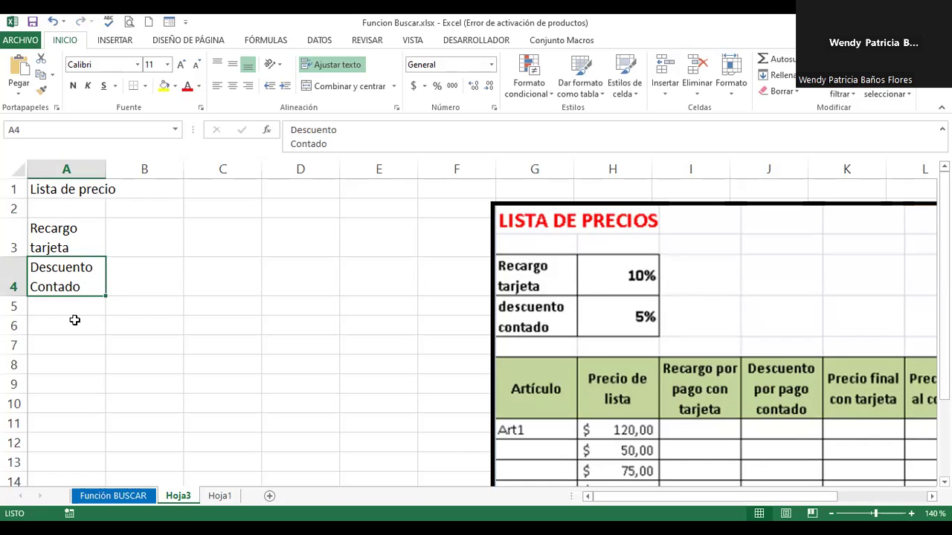
ctrl+scroll(72, 295, up, 7)
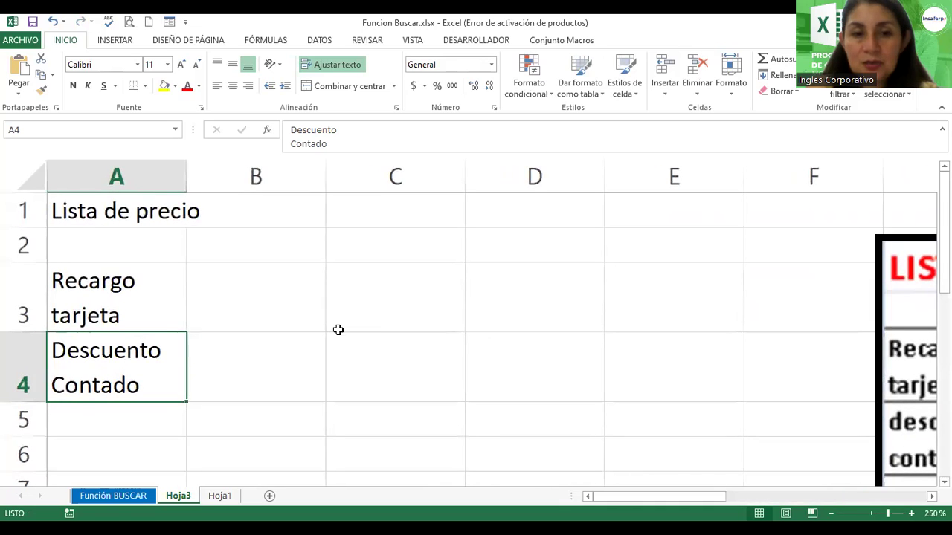
Type a two-line 'Precio del producto' header in C3, then clear it again.
click(428, 303)
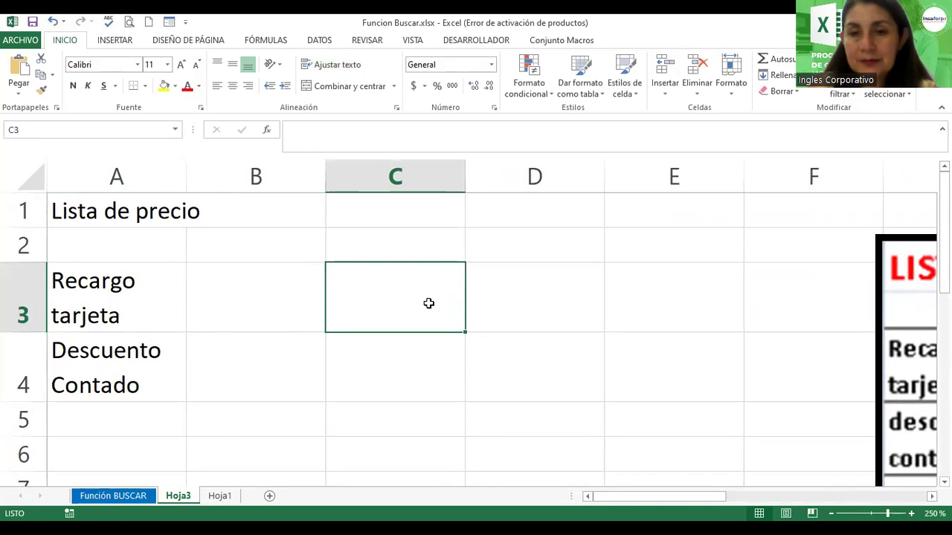
text(Precio)
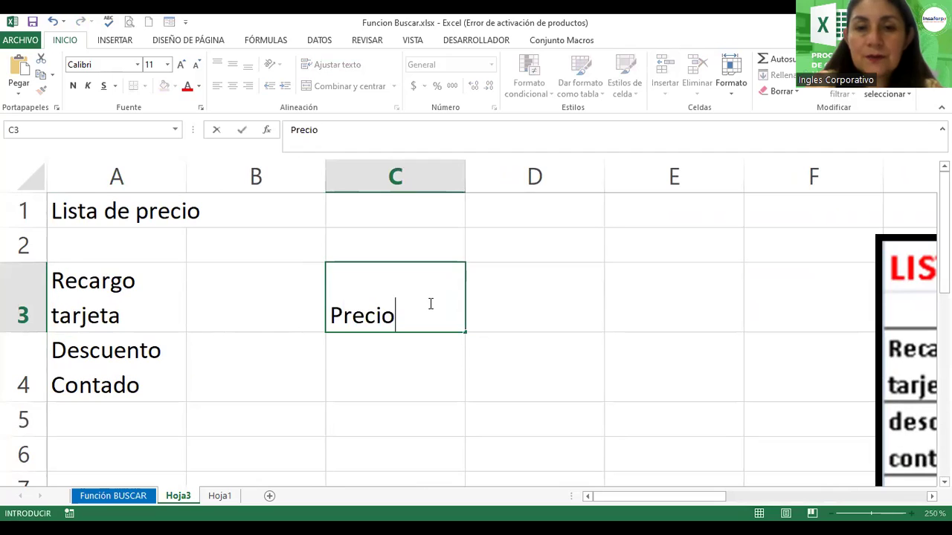
key(alt)
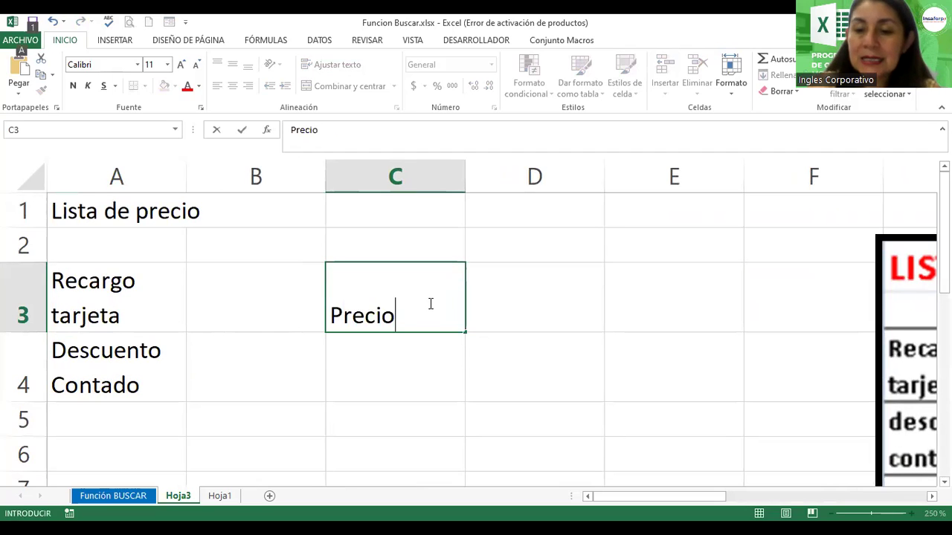
key(alt+Return)
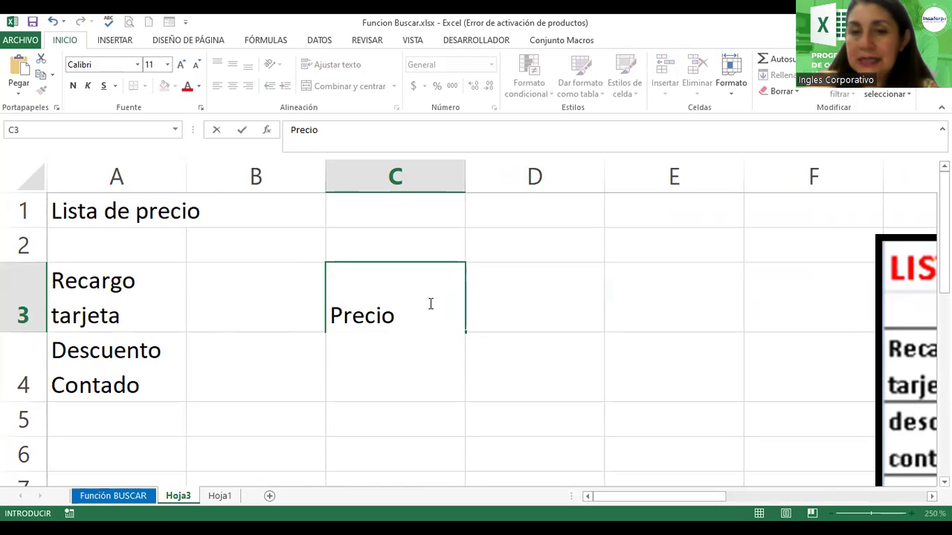
text(del producto)
key(Return)
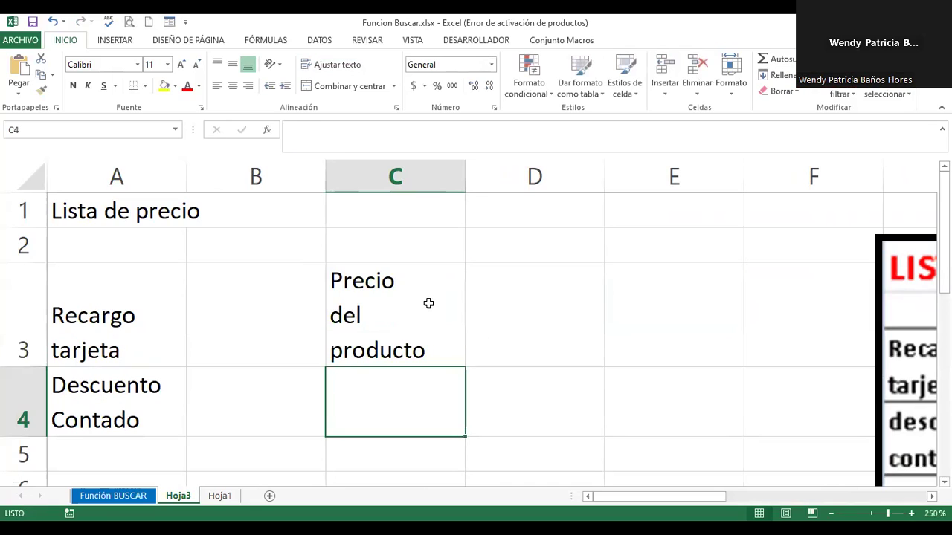
click(428, 288)
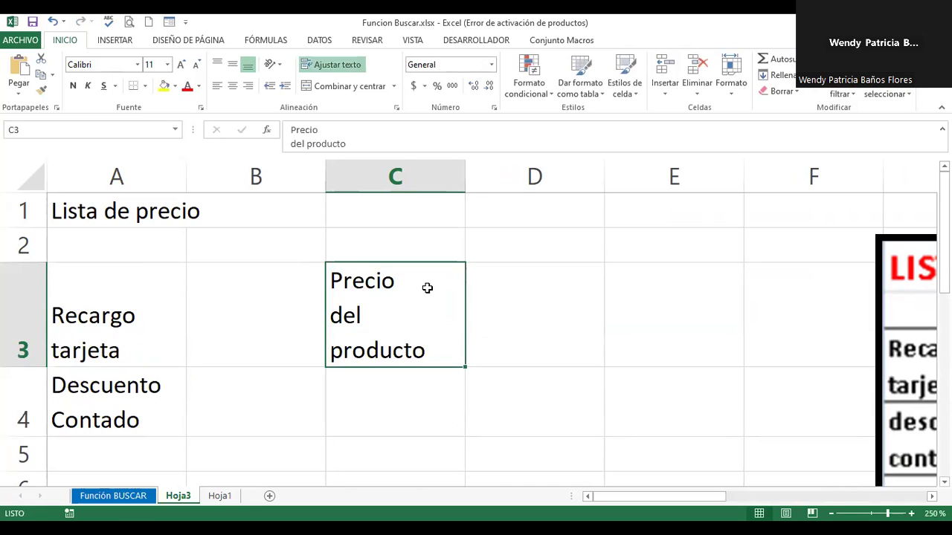
key(Delete)
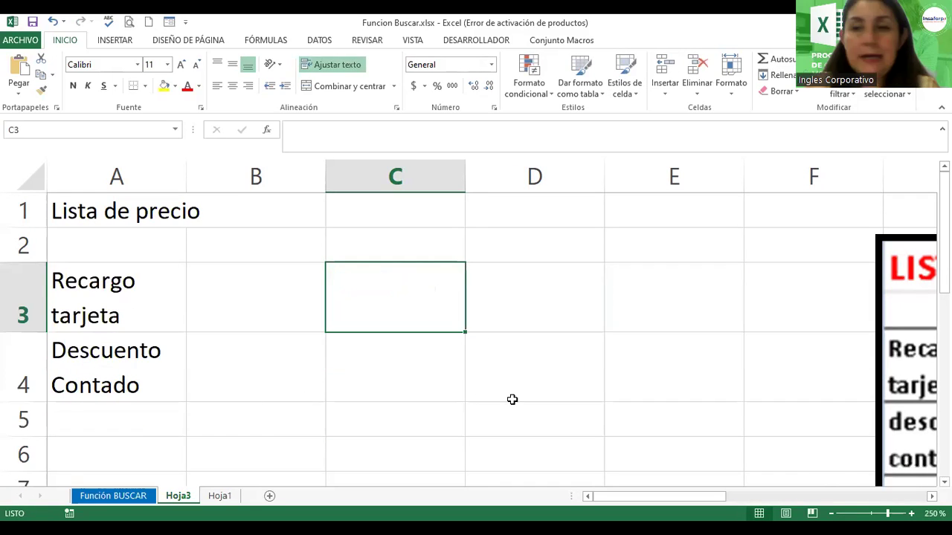
Move the reference picture left, closer to the worksheet cells.
scroll(860, 342, down, 1)
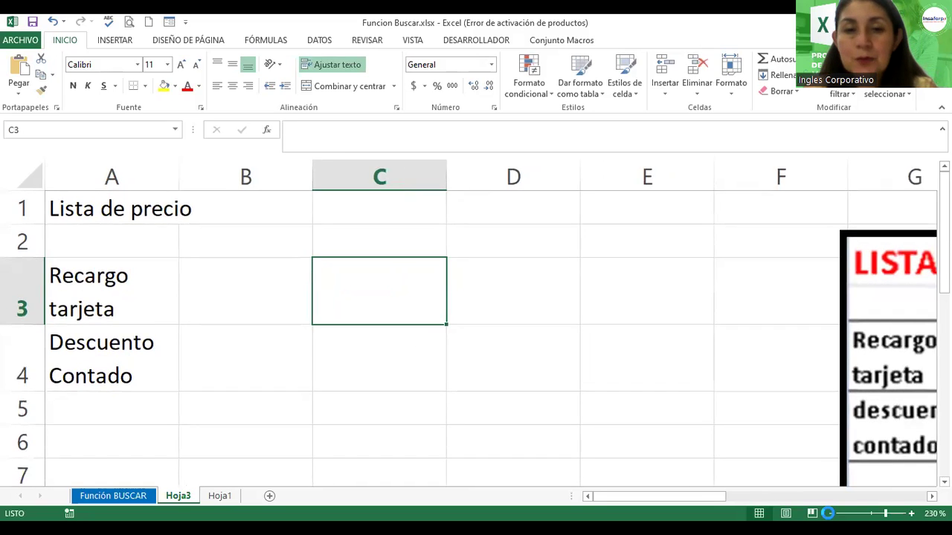
scroll(860, 342, down, 1)
click(860, 342)
mouse_move(861, 342)
mouse_down()
mouse_move(684, 365)
mouse_move(644, 336)
mouse_up()
click(324, 285)
Enter 10% in B3 and 5% in B4.
click(226, 276)
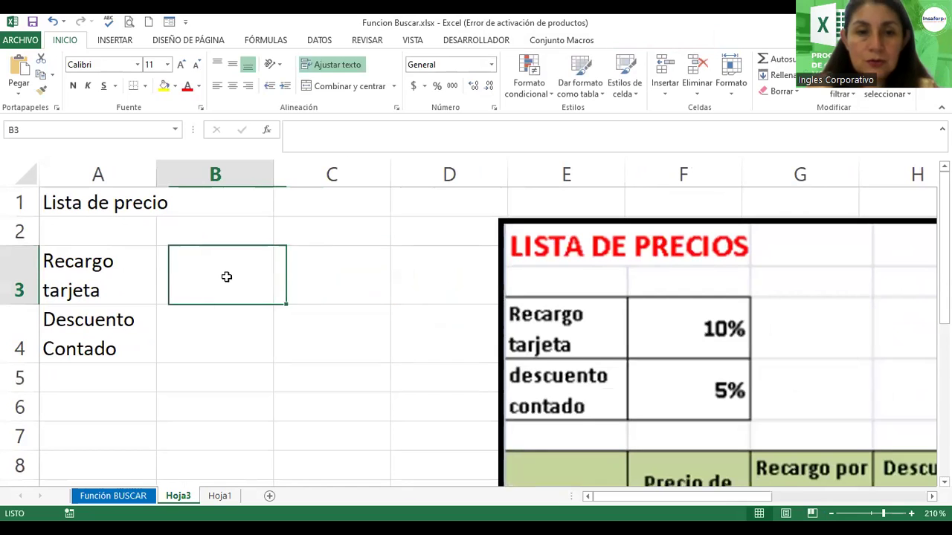
text(10%)
key(Return)
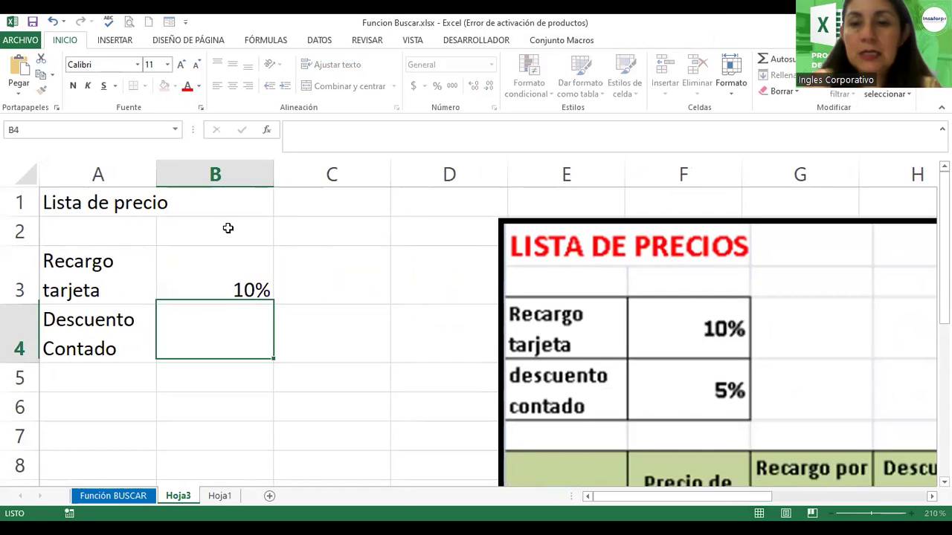
text(5%)
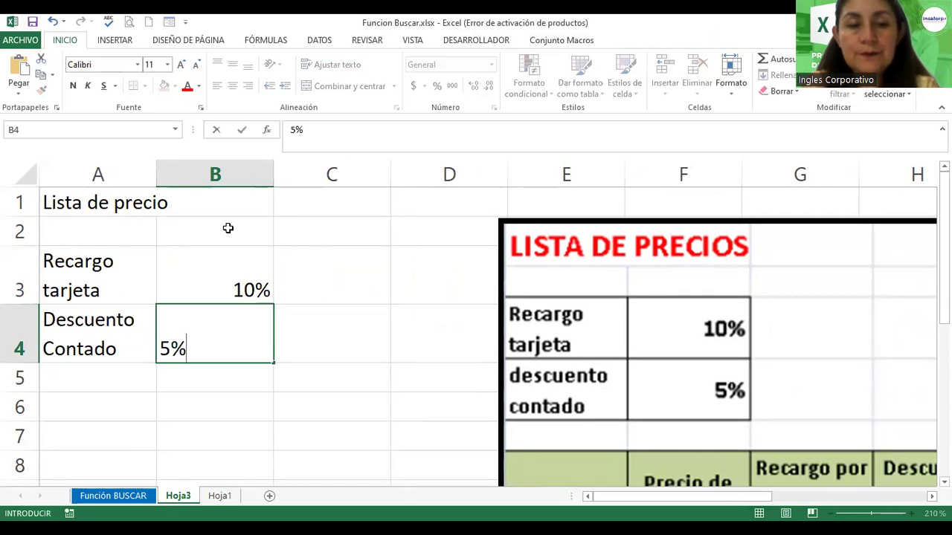
key(Return)
Centre A3:B4 vertically and horizontally and give it a thick box border.
click(504, 221)
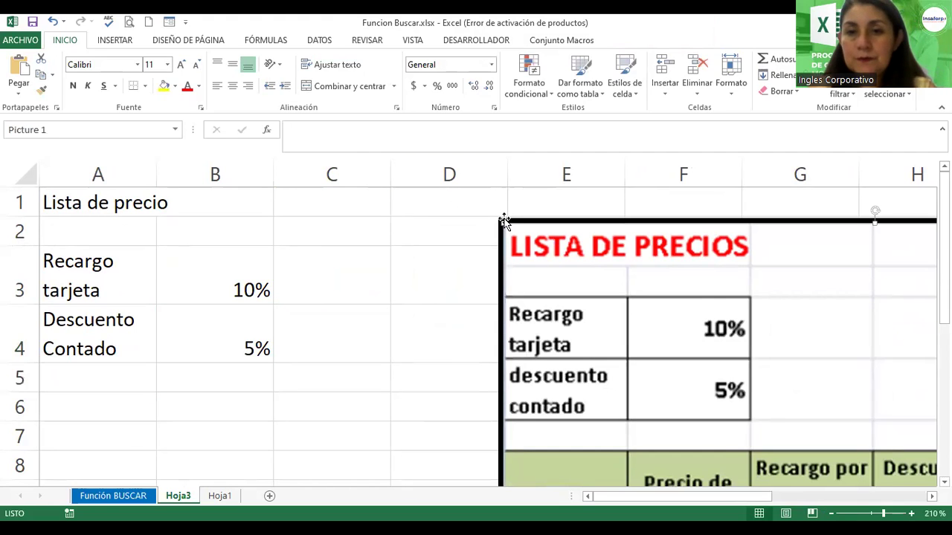
mouse_move(504, 221)
mouse_down()
mouse_move(817, 364)
mouse_move(648, 260)
mouse_up()
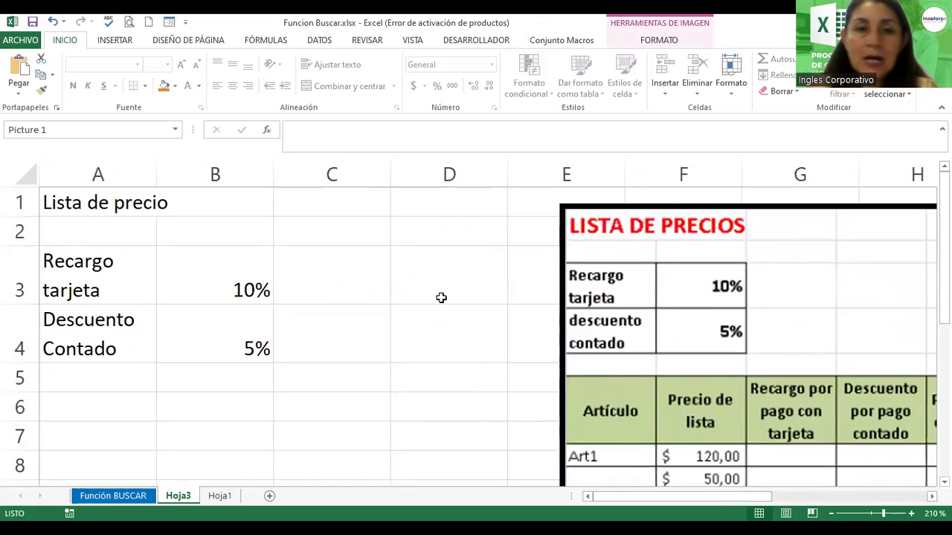
mouse_move(93, 286)
mouse_down()
mouse_move(127, 278)
mouse_move(223, 334)
mouse_up()
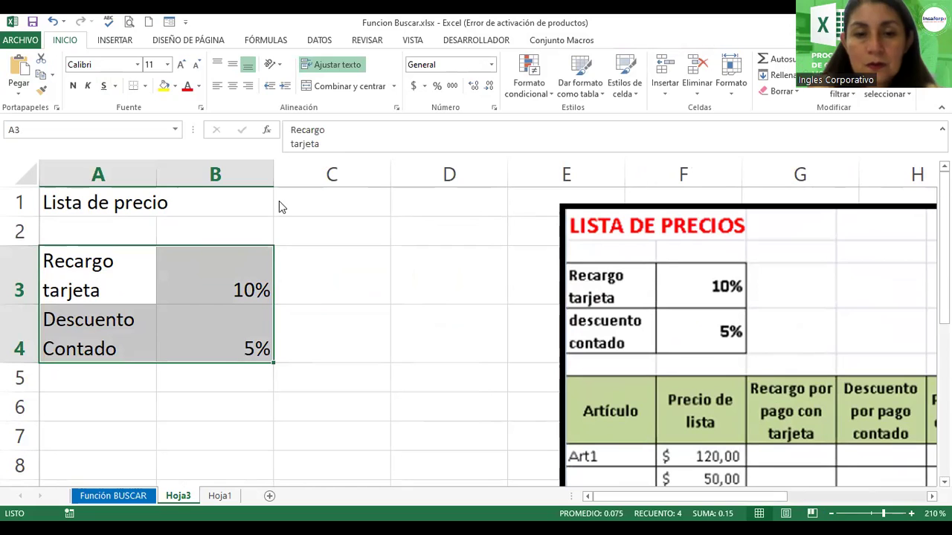
click(232, 67)
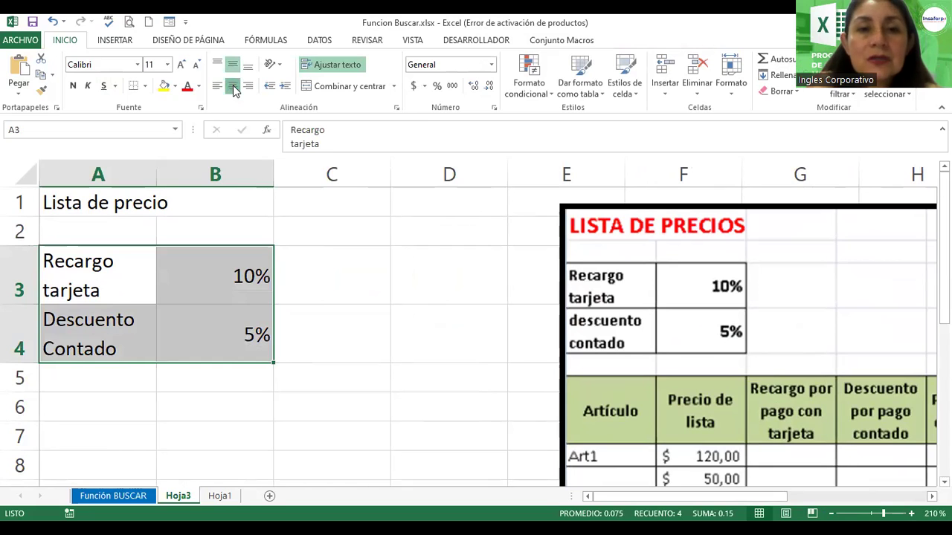
click(233, 86)
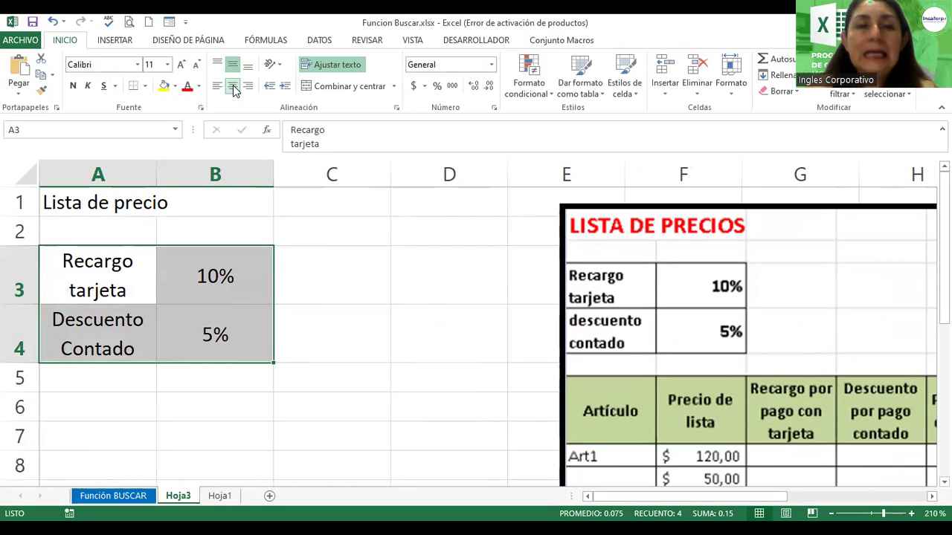
click(145, 86)
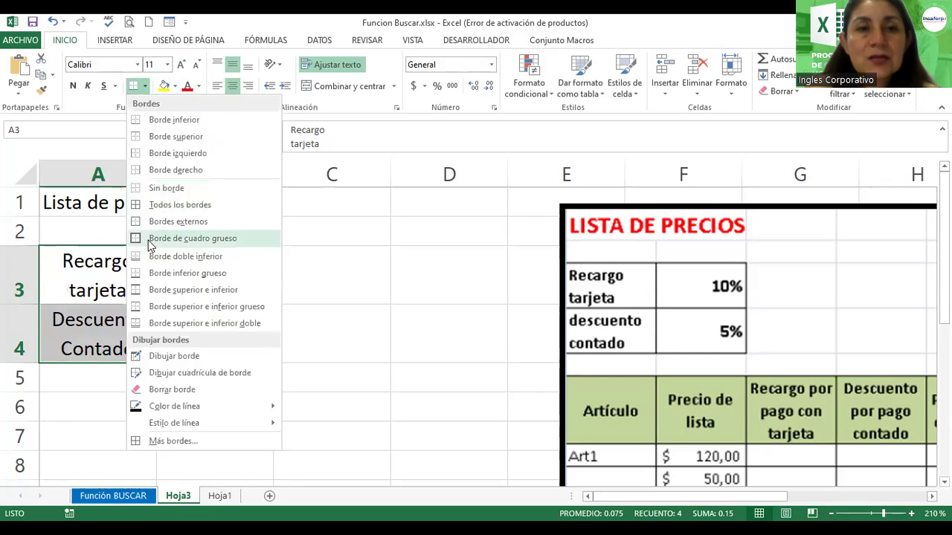
click(149, 240)
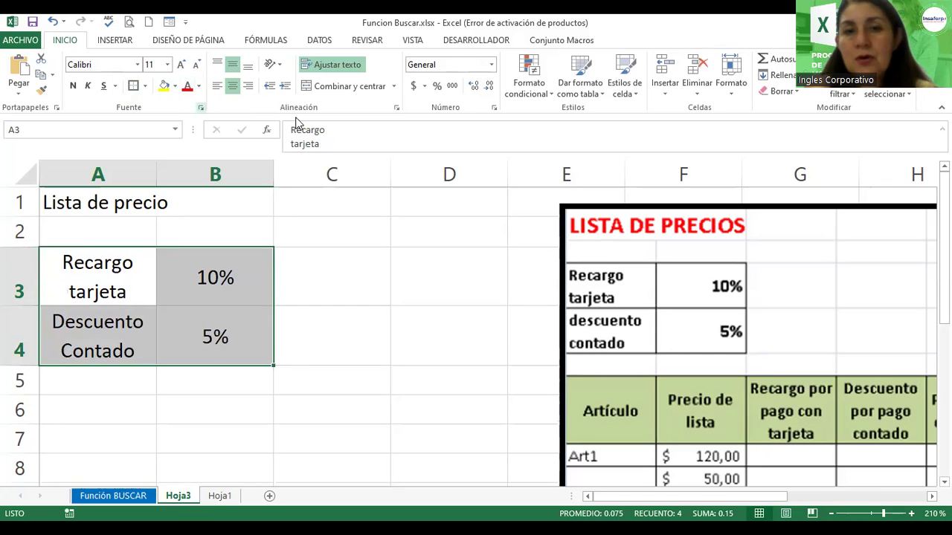
Fill A3:B4 with a diagonal-down gradient using light yellow as Color 2.
click(201, 108)
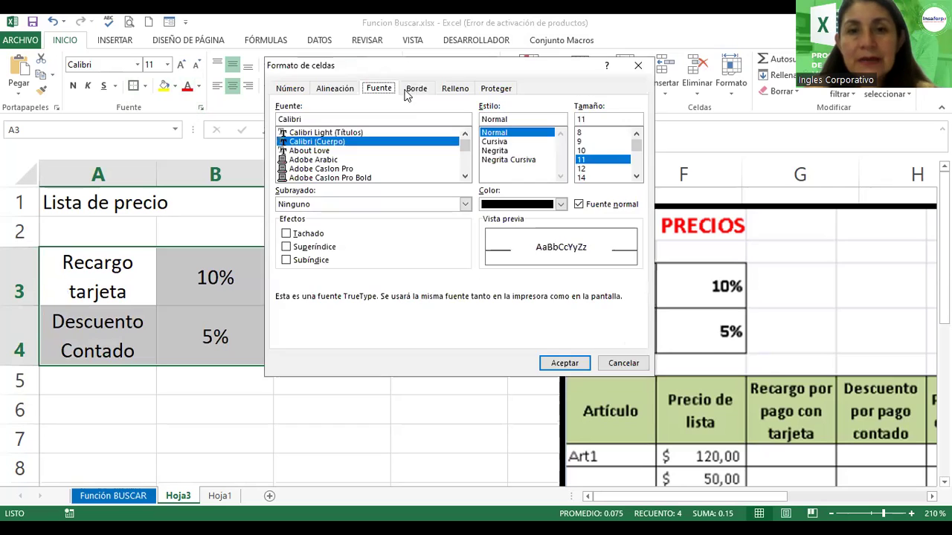
click(455, 90)
click(312, 250)
click(359, 286)
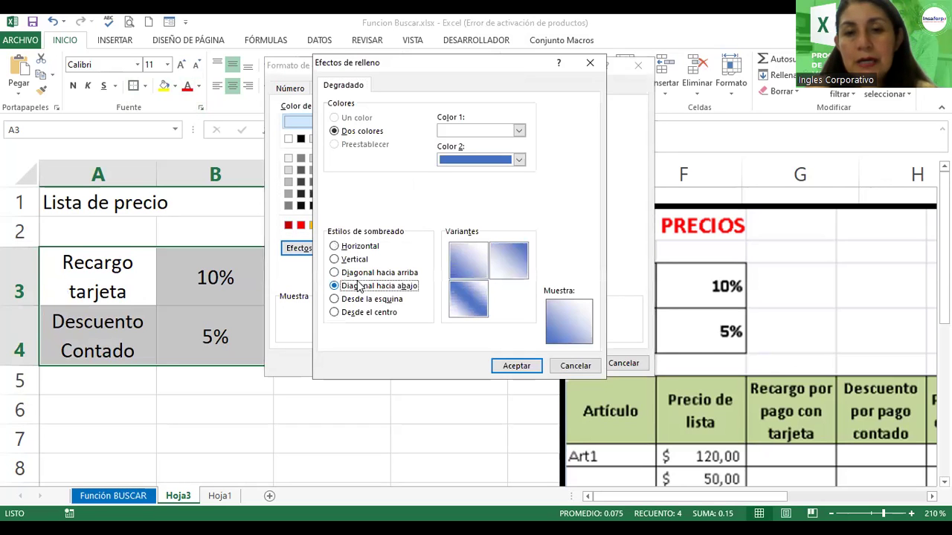
click(473, 302)
click(485, 165)
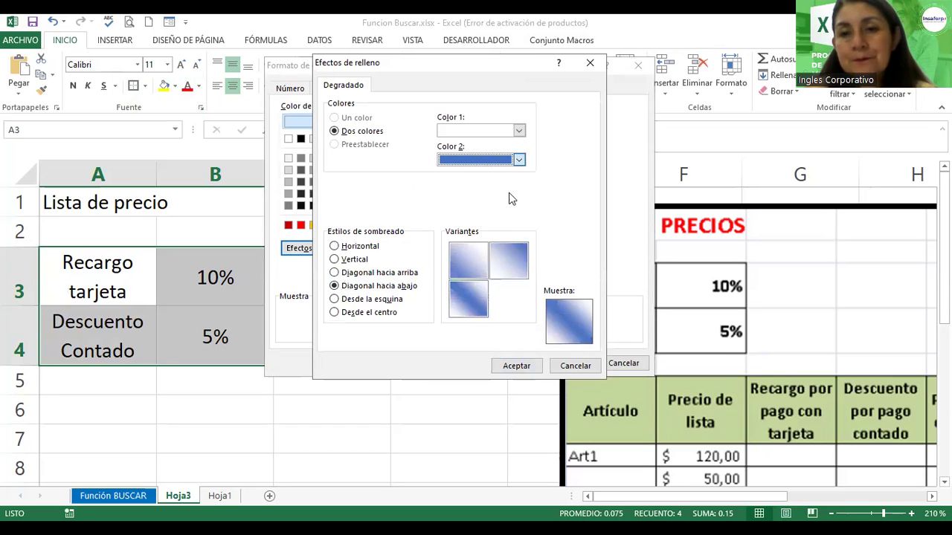
click(523, 208)
click(520, 367)
click(564, 362)
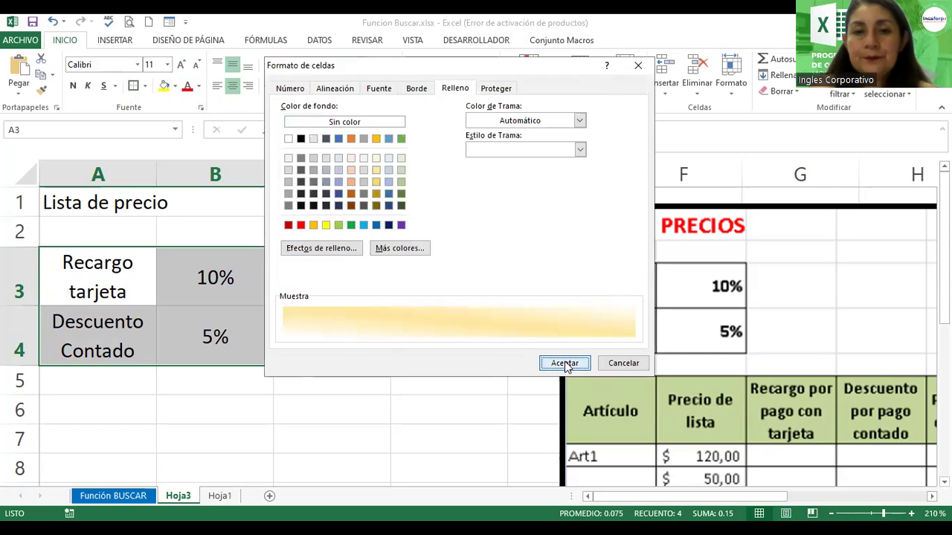
click(401, 263)
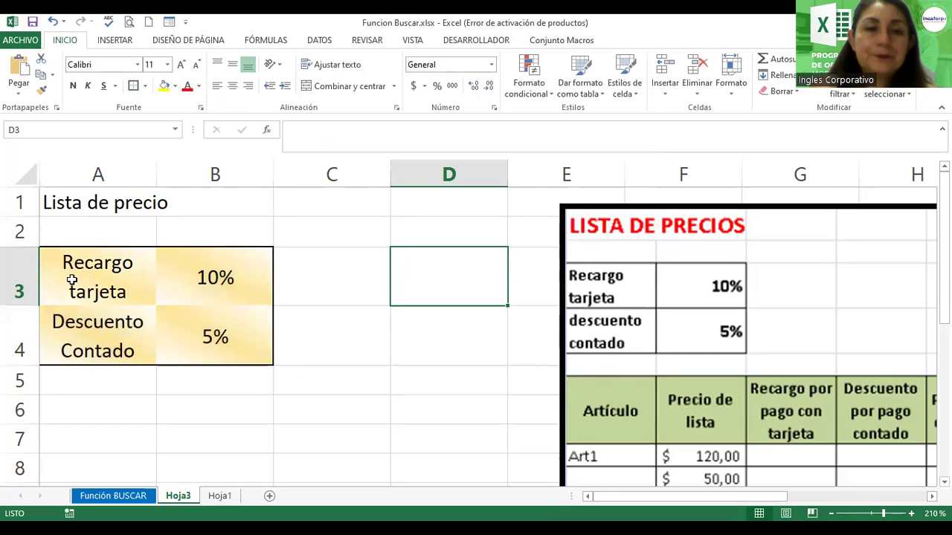
Make the Recargo tarjeta and Descuento Contado labels in A3:A4 bold.
drag(74, 267, 79, 340)
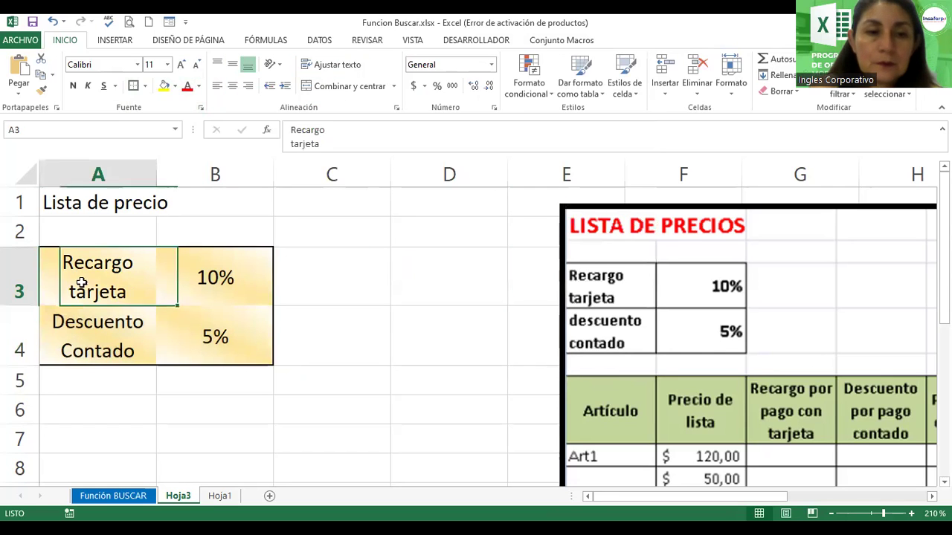
click(73, 86)
click(349, 299)
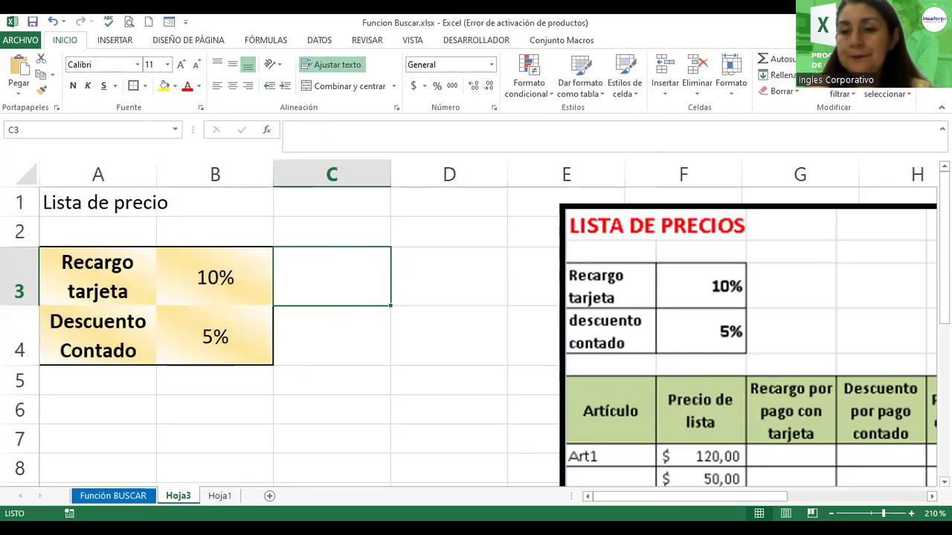
ctrl+scroll(468, 323, down, 2)
ctrl+scroll(468, 323, down, 2)
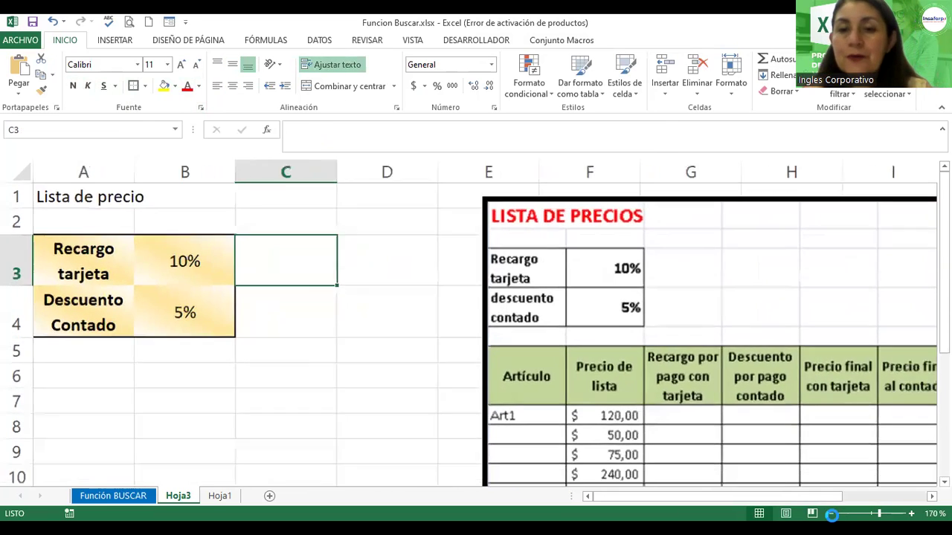
ctrl+scroll(469, 324, down, 2)
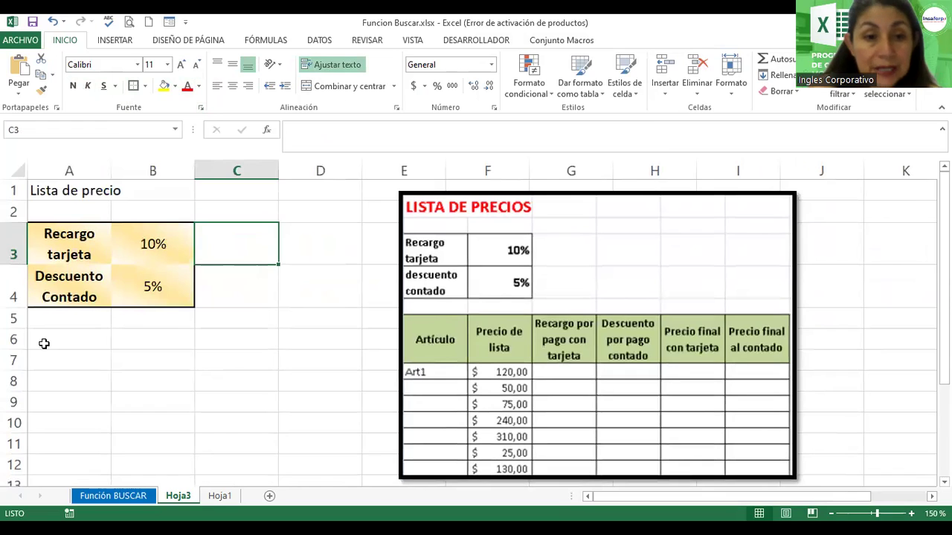
Enter headers Artículo, Precio de Lista and Recargo por pago con tarjeta in A6:C6.
click(61, 342)
text(Artínculo)
key(BackSpace)
key(BackSpace)
key(BackSpace)
key(BackSpace)
key(BackSpace)
text(culo)
key(Tab)
text(PReci)
key(BackSpace)
key(BackSpace)
key(BackSpace)
text(ecio de L)
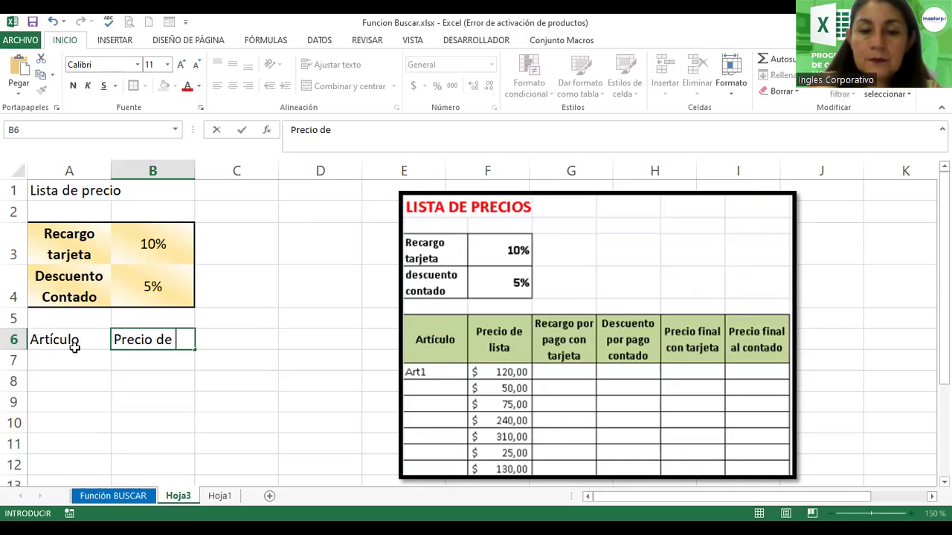
text(ista)
key(Tab)
text(Recargo por pago con tarjeta)
key(Return)
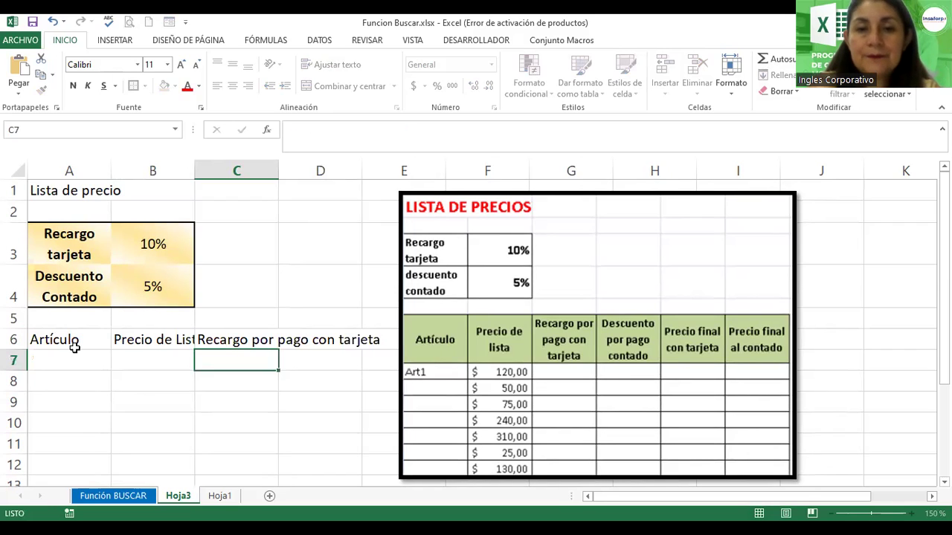
Enter the header 'Descuento por pago de contado' in D6.
click(249, 338)
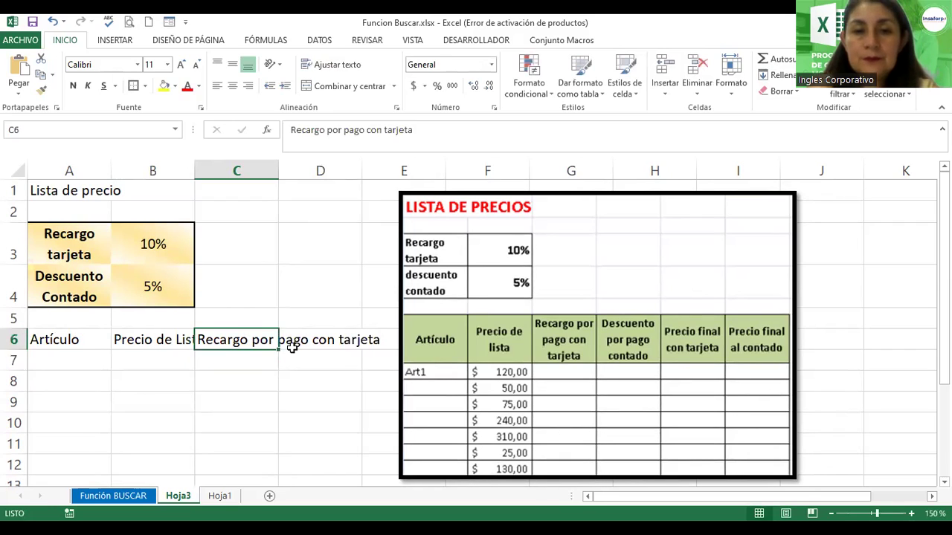
click(312, 339)
text(Descuento por pago de contado)
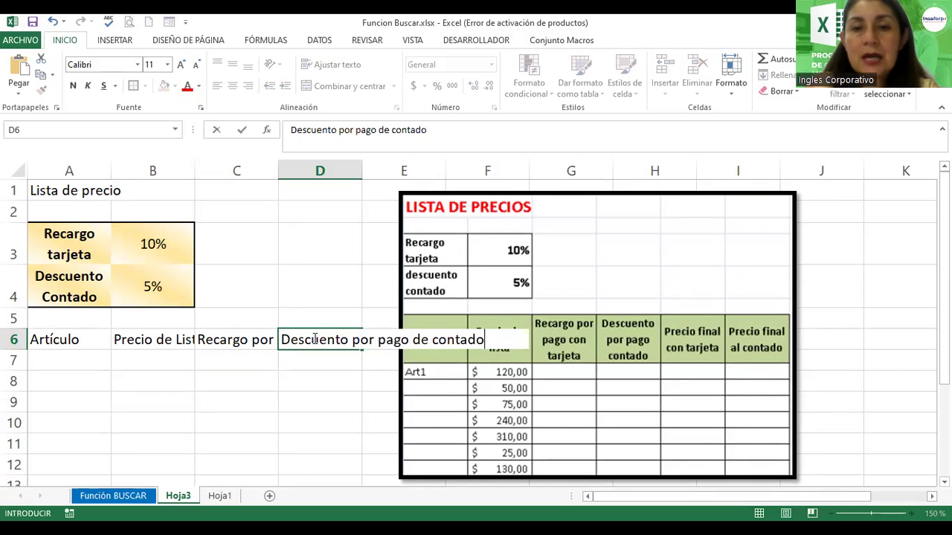
key(Return)
click(316, 339)
Move the price list picture right to column H and review the B6–D6 headers.
drag(585, 340, 795, 336)
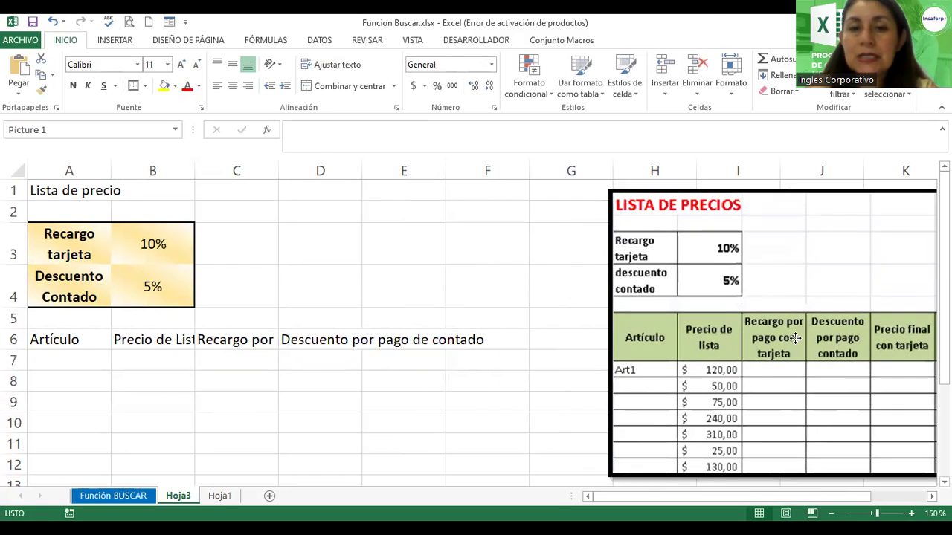
click(169, 324)
click(164, 340)
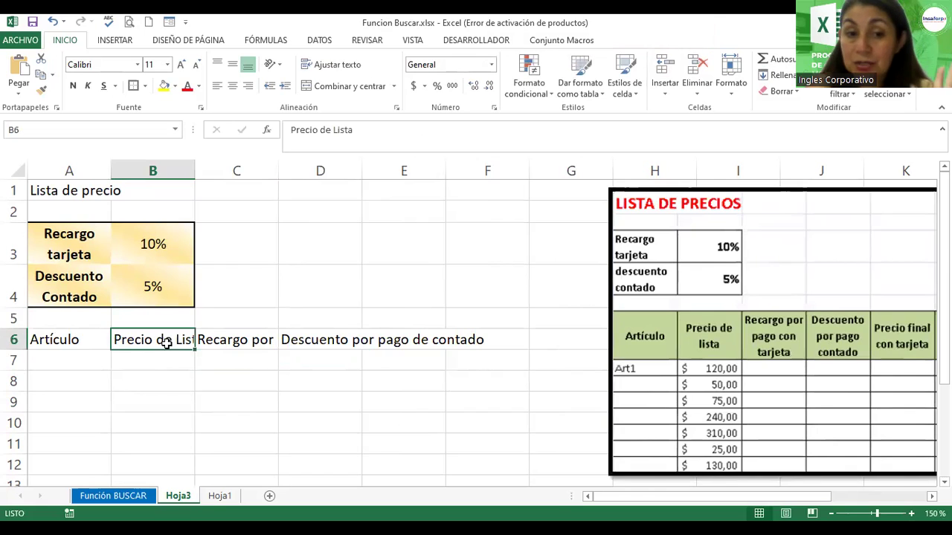
click(255, 339)
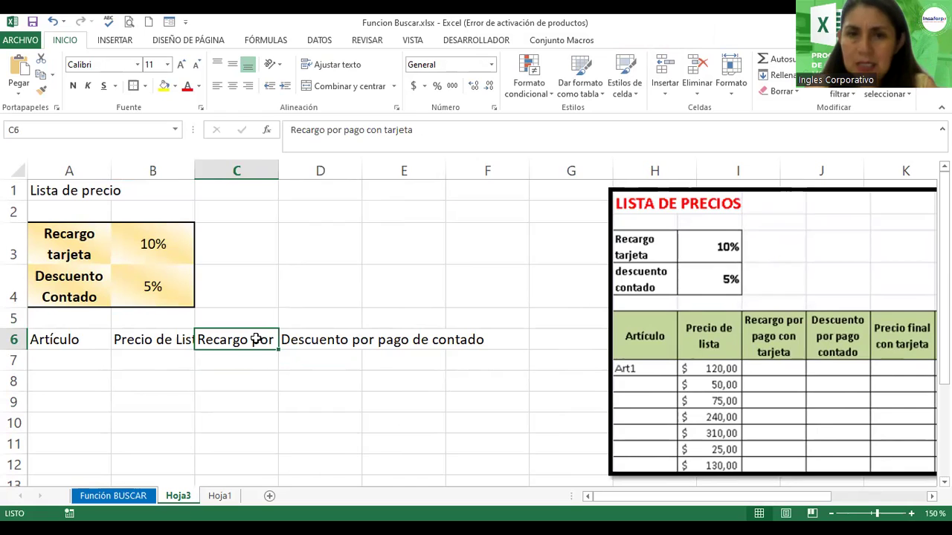
key(Right)
key(Right)
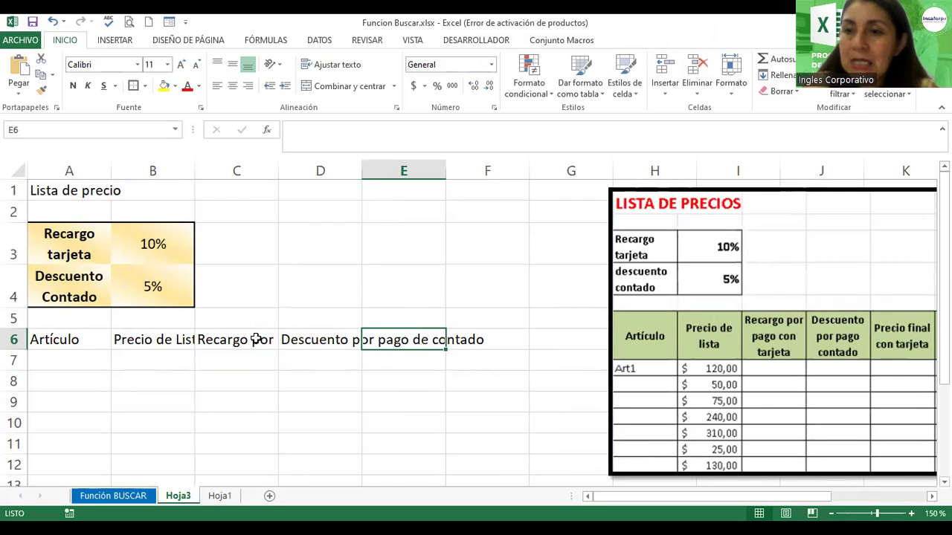
key(Left)
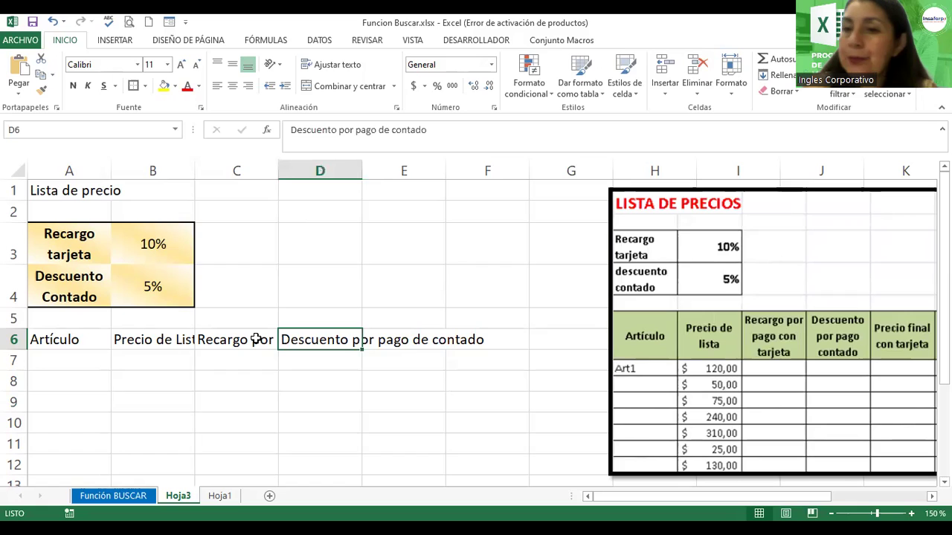
key(Right)
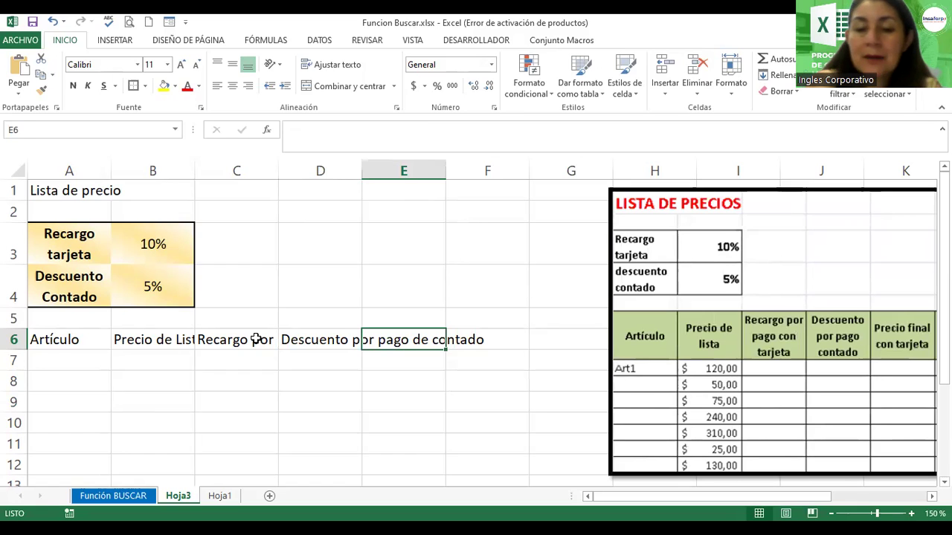
Enter the header 'Precio final con tarjeta' in E6.
text(Precio fian)
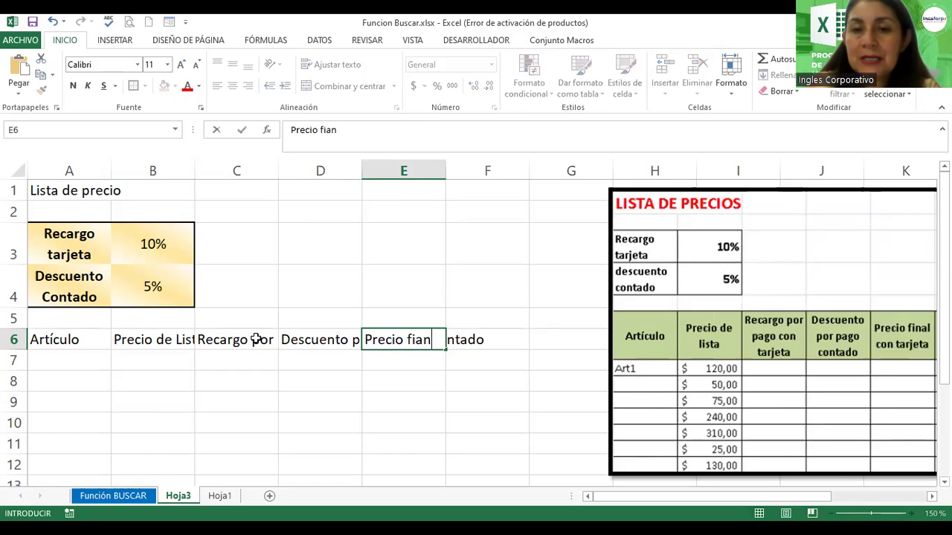
key(BackSpace)
key(BackSpace)
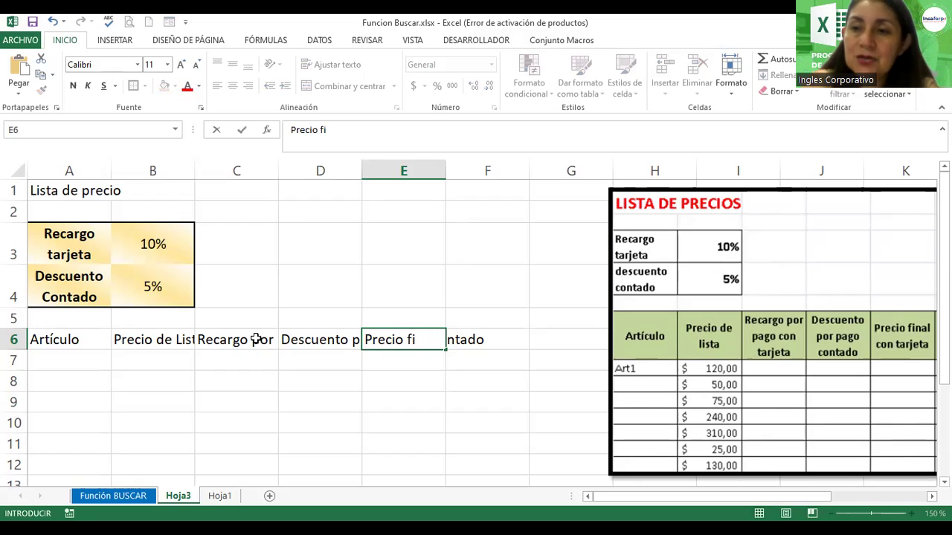
click(255, 339)
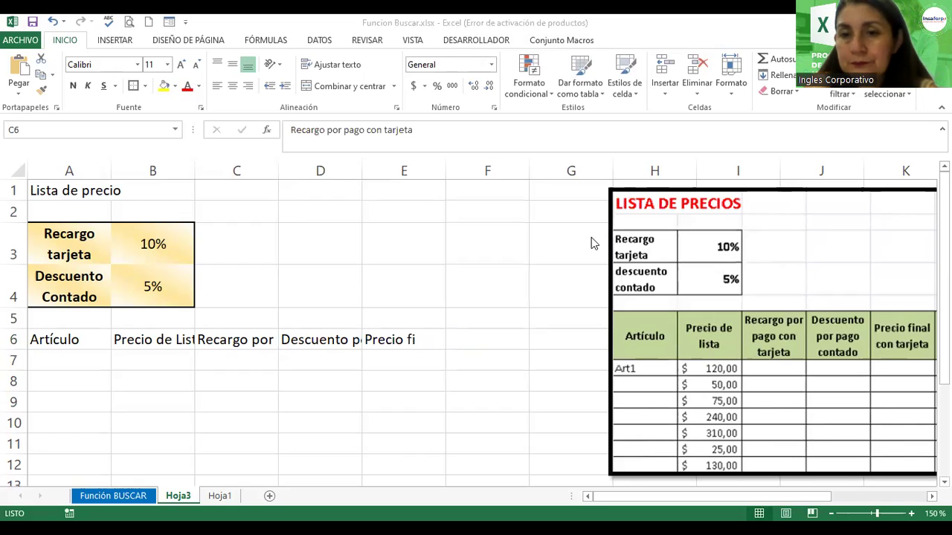
double_click(427, 340)
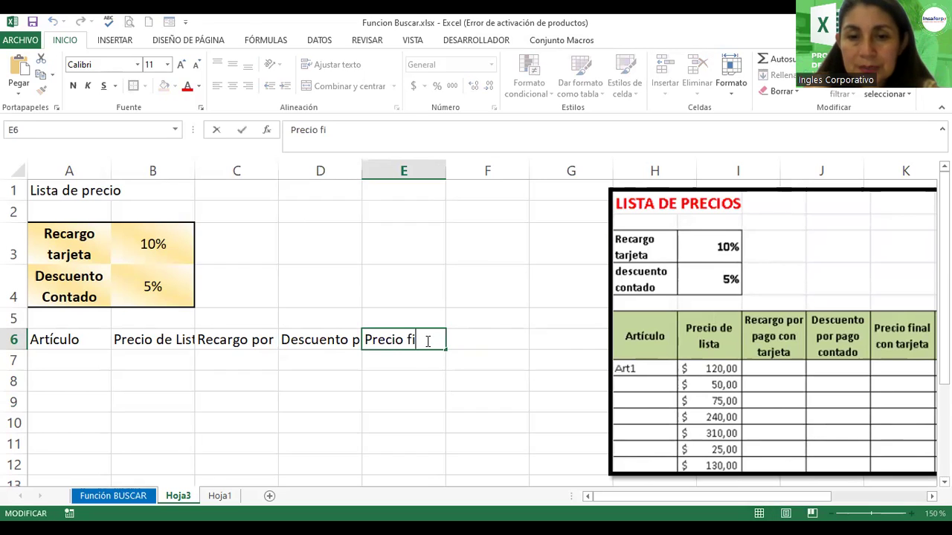
text(nal con )
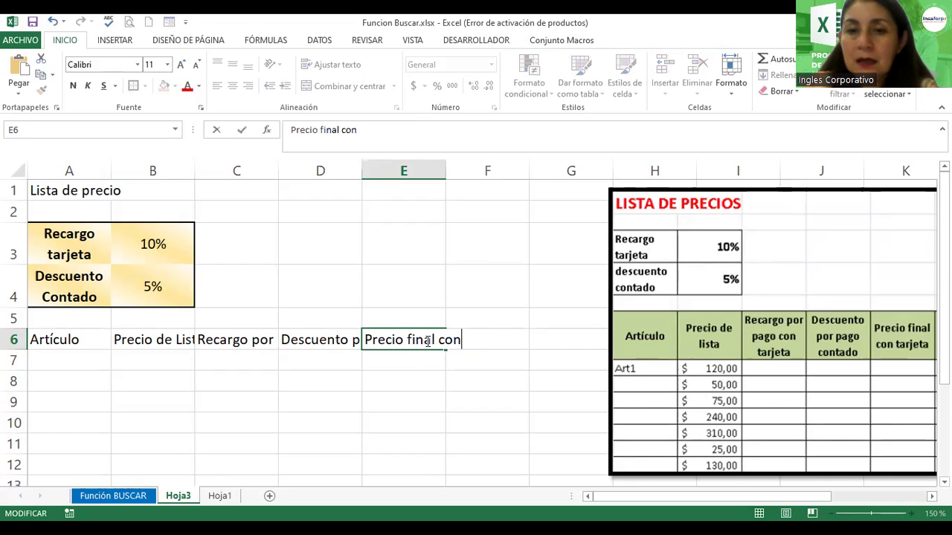
text(tarjeta)
key(Return)
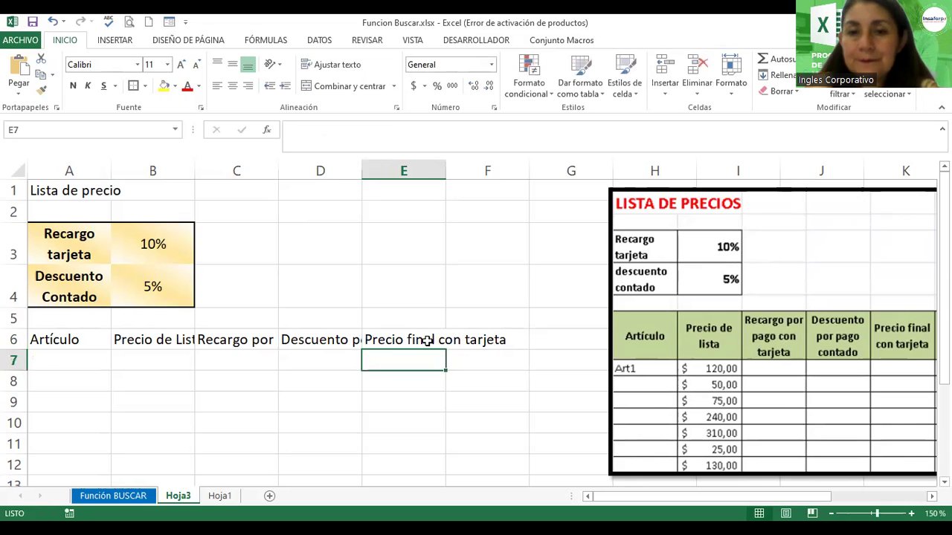
Enter the header 'Precio final al contado' in F6.
drag(837, 425, 754, 423)
click(309, 336)
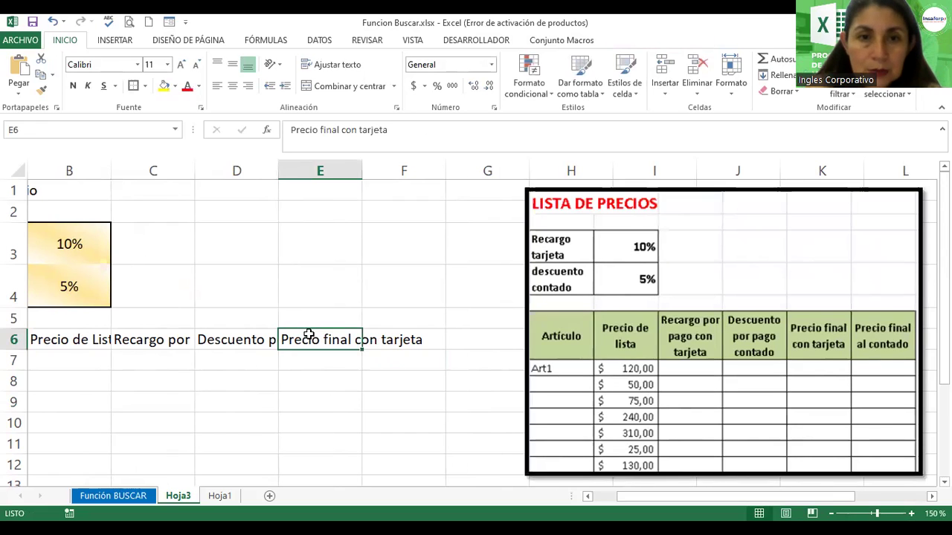
click(386, 339)
text(Precio final al contado)
key(ctrl+Return)
Shift the price-list picture aside and return to cell A6.
click(387, 364)
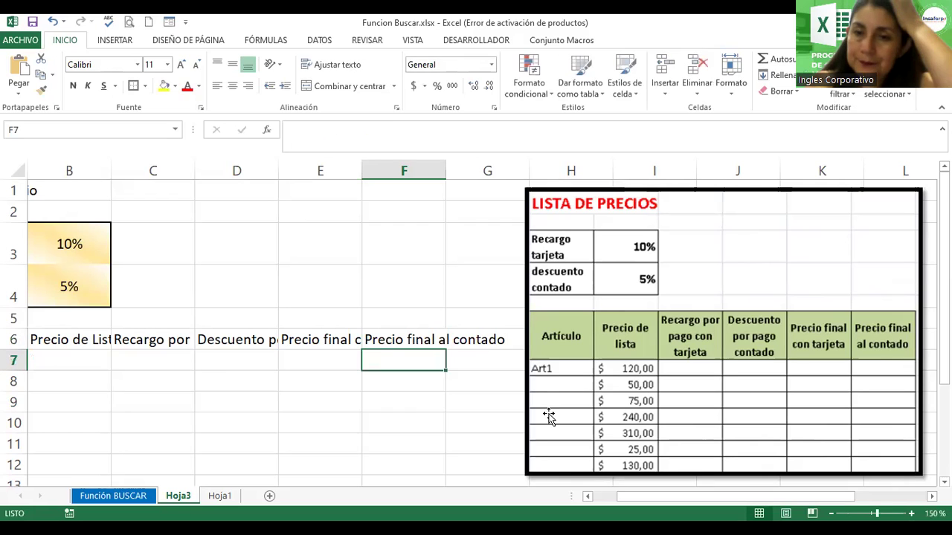
click(634, 400)
drag(634, 401, 702, 394)
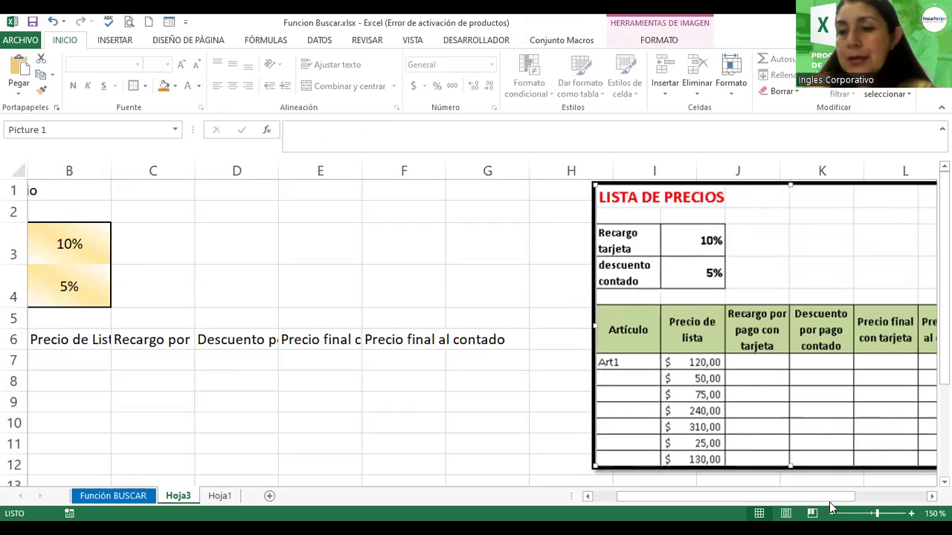
drag(838, 496, 813, 496)
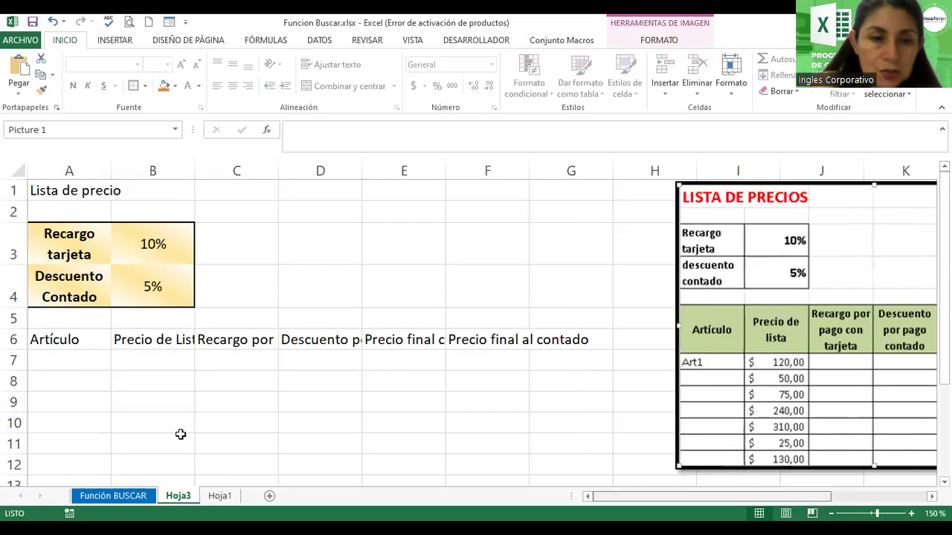
click(78, 339)
Make the A6:F6 headers wrapped, centred horizontally and vertically, and bold.
key(shift+Right)
key(shift+Right)
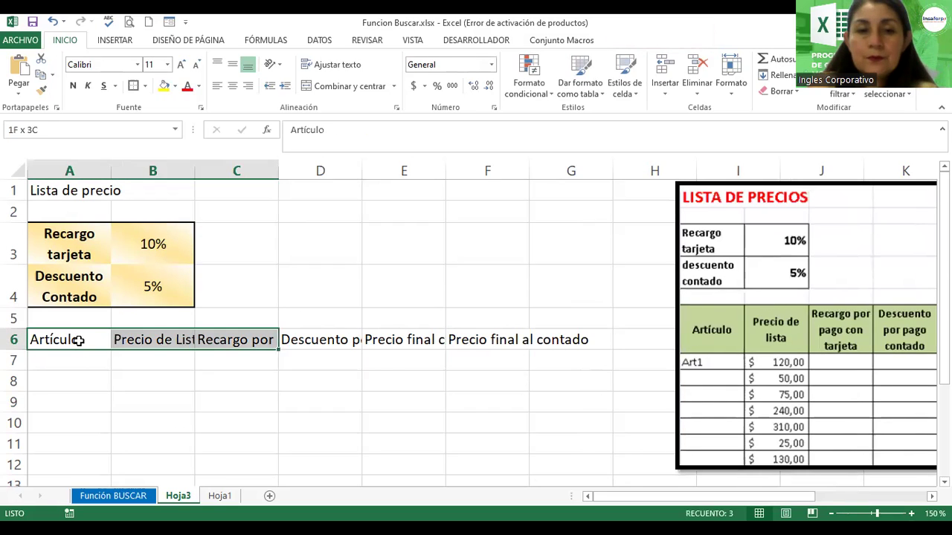
key(shift+Right)
key(shift+Right)
key(shift+Right)
key(shift+Right)
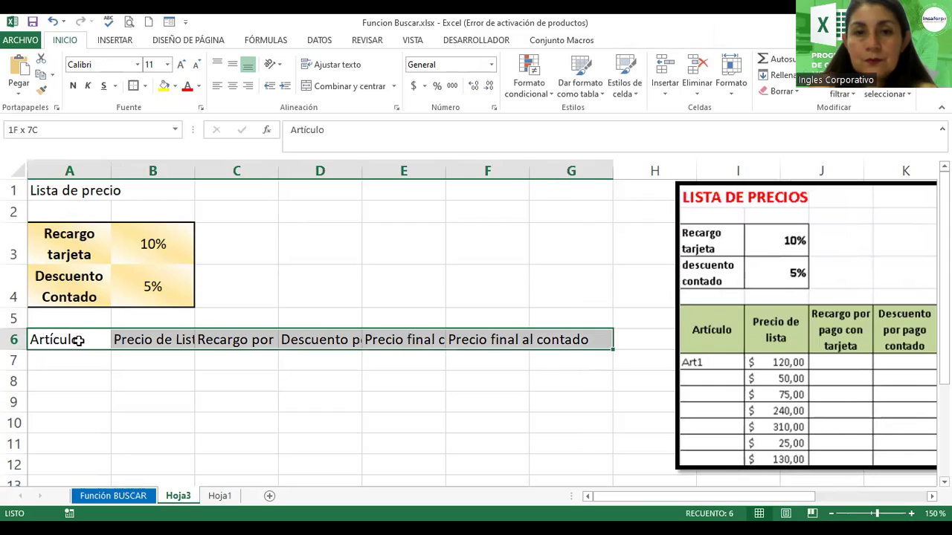
key(shift+Left)
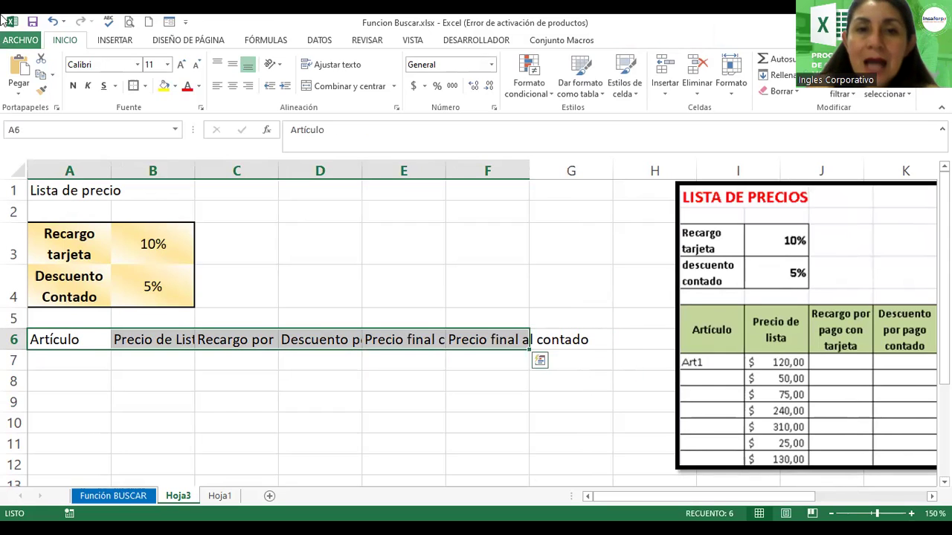
click(332, 69)
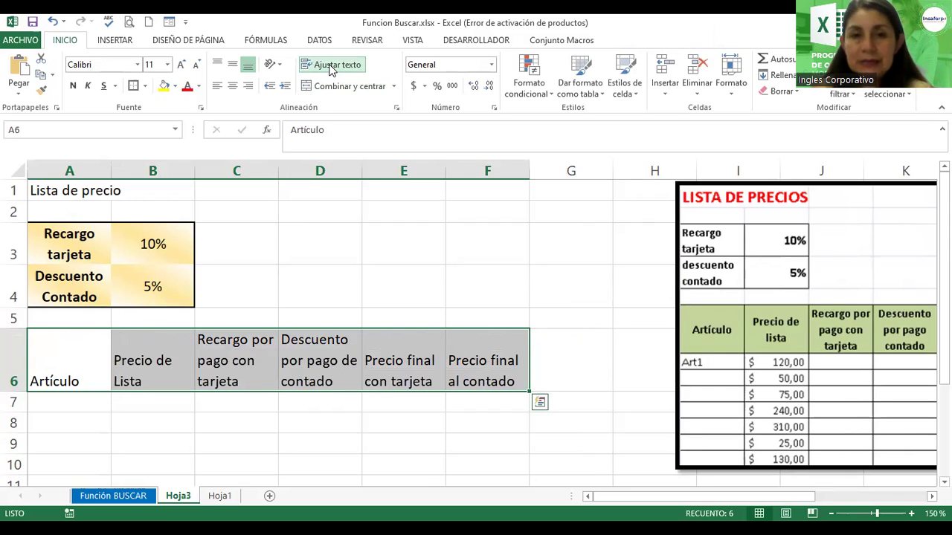
click(232, 88)
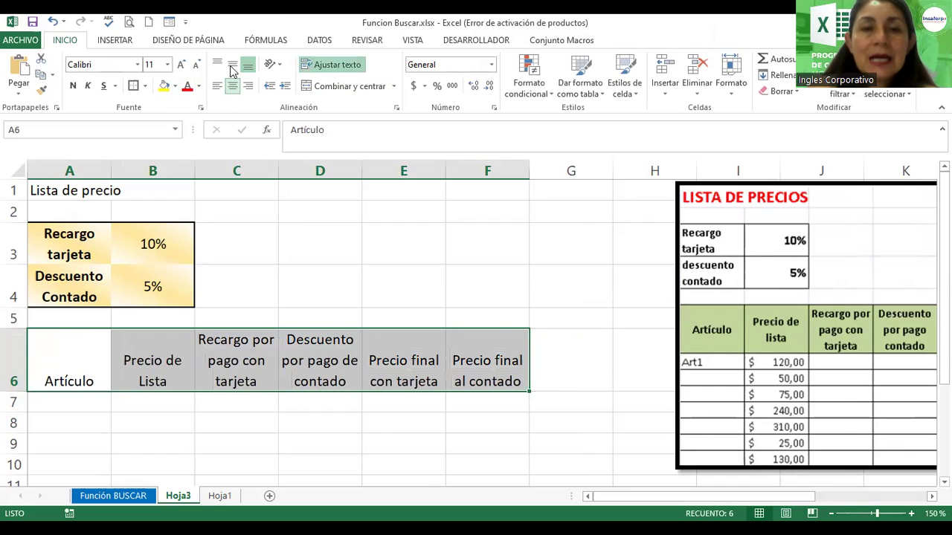
click(232, 67)
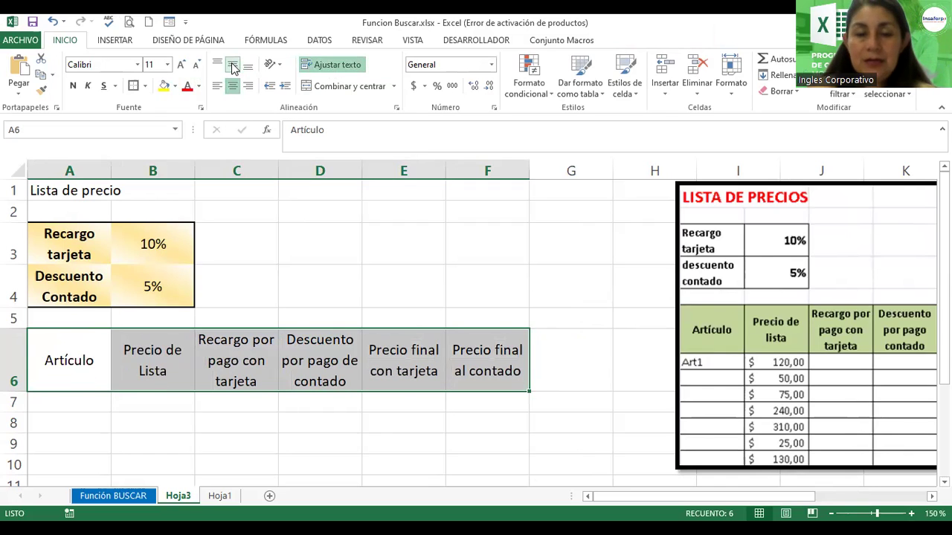
click(74, 87)
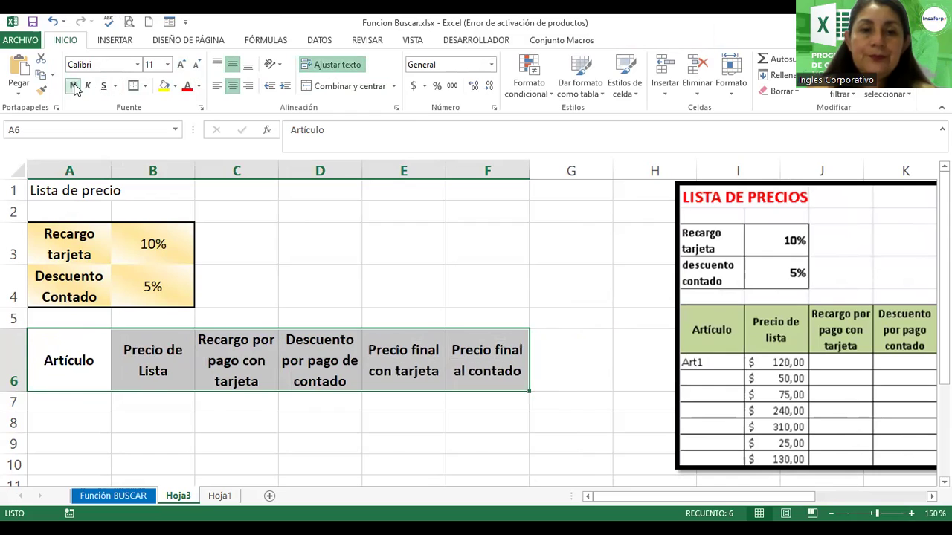
click(308, 361)
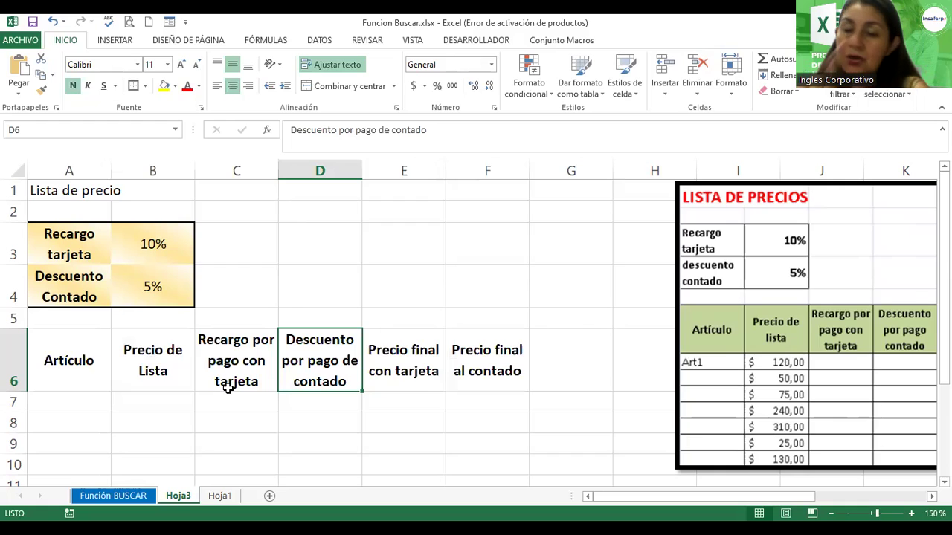
Reselect the header row A6:F6 and keep Ajustar texto on.
click(76, 354)
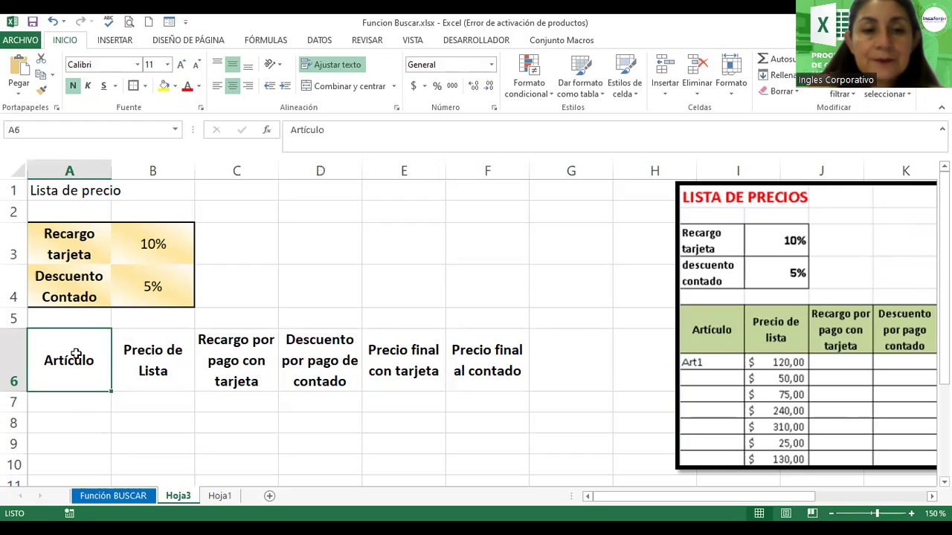
key(shift+Right)
key(shift+Right)
key(shift+Right)
key(shift+Right)
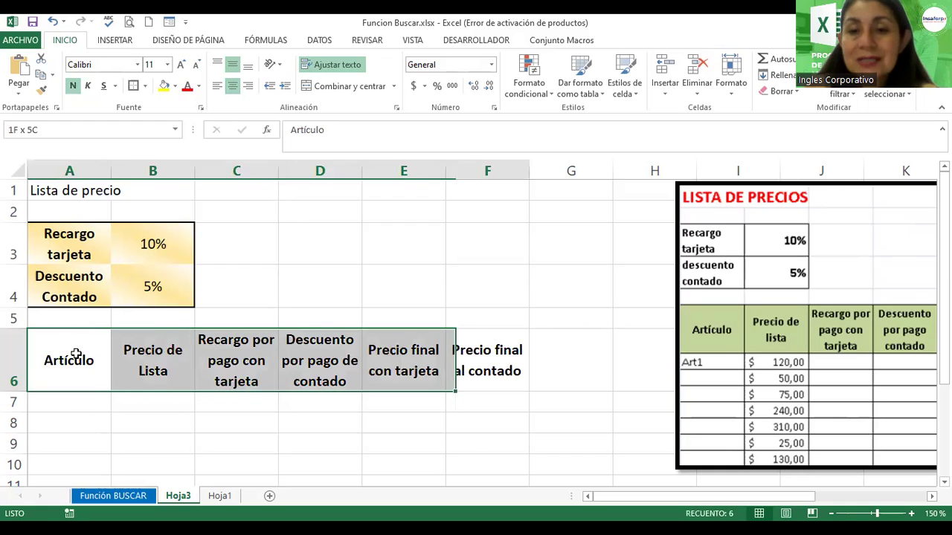
key(shift+Right)
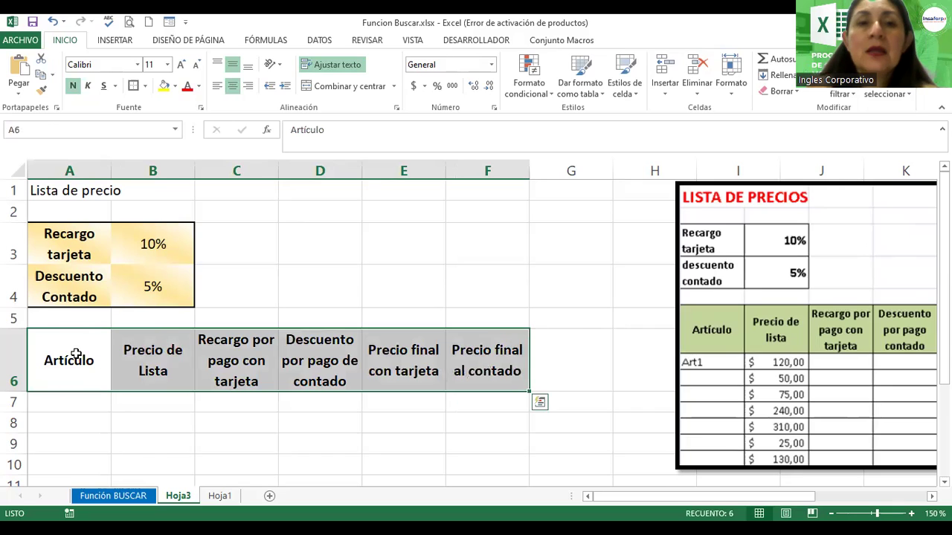
click(330, 64)
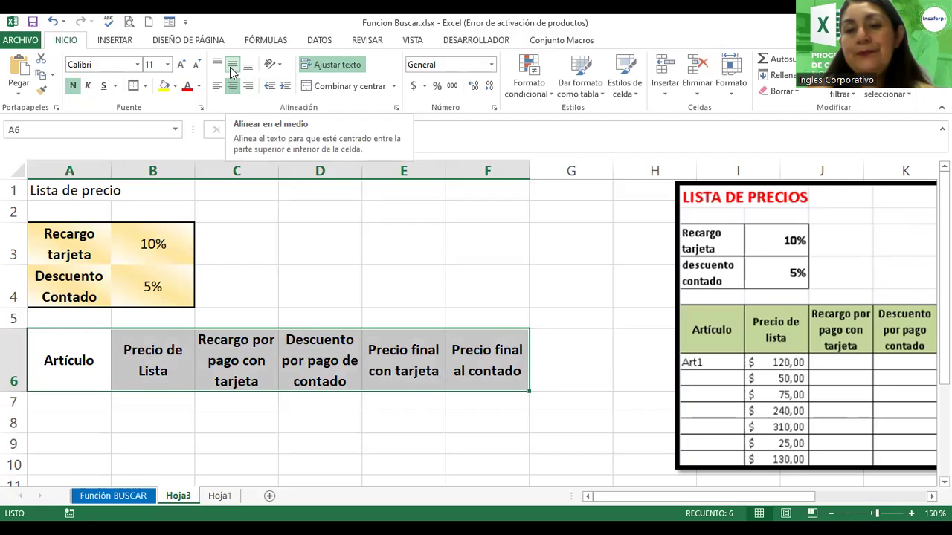
Apply Todos los bordes plus a thick box border to A6:F6.
click(146, 86)
click(157, 208)
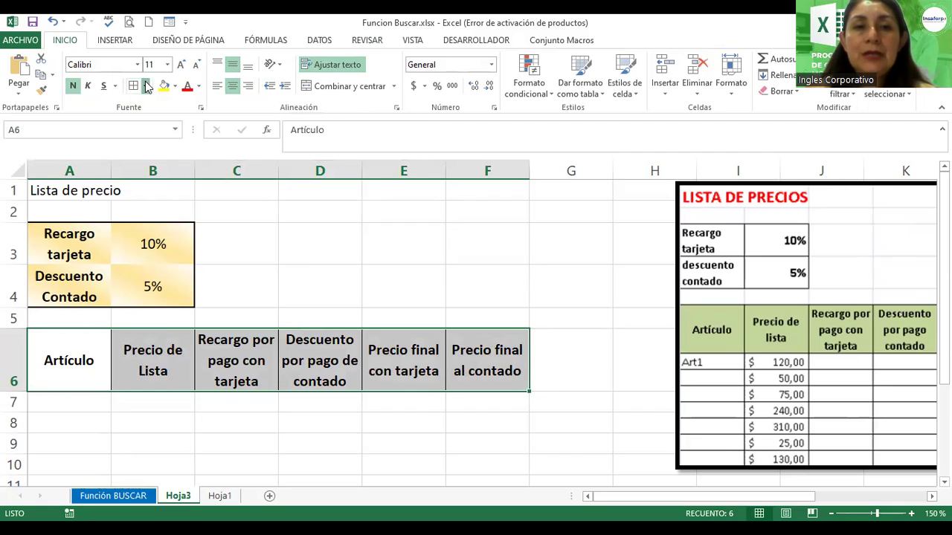
click(145, 87)
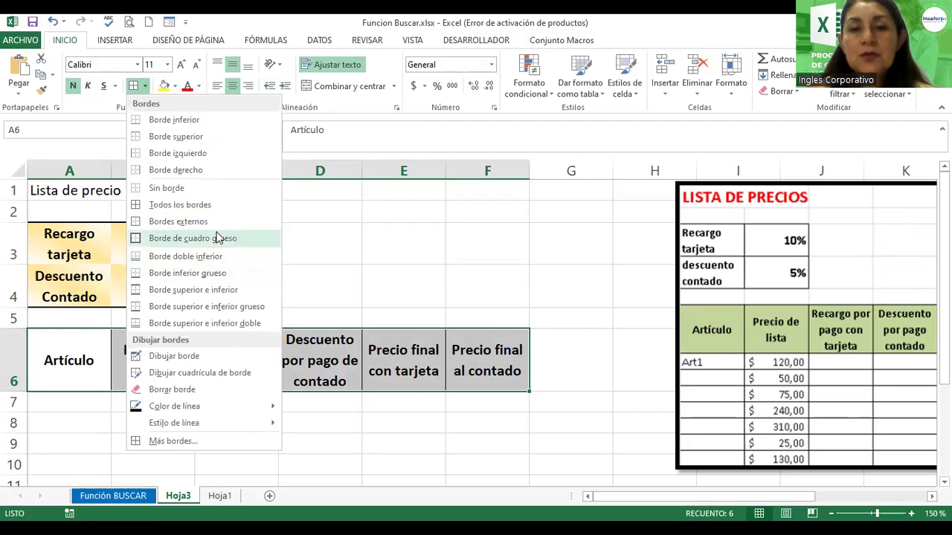
click(217, 238)
click(461, 364)
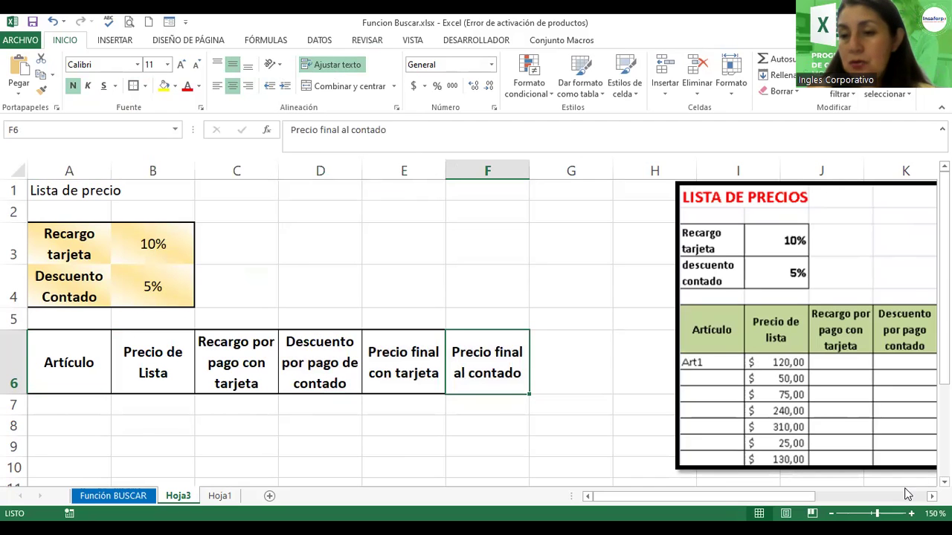
scroll(548, 351, down, 1)
scroll(922, 474, down, 1)
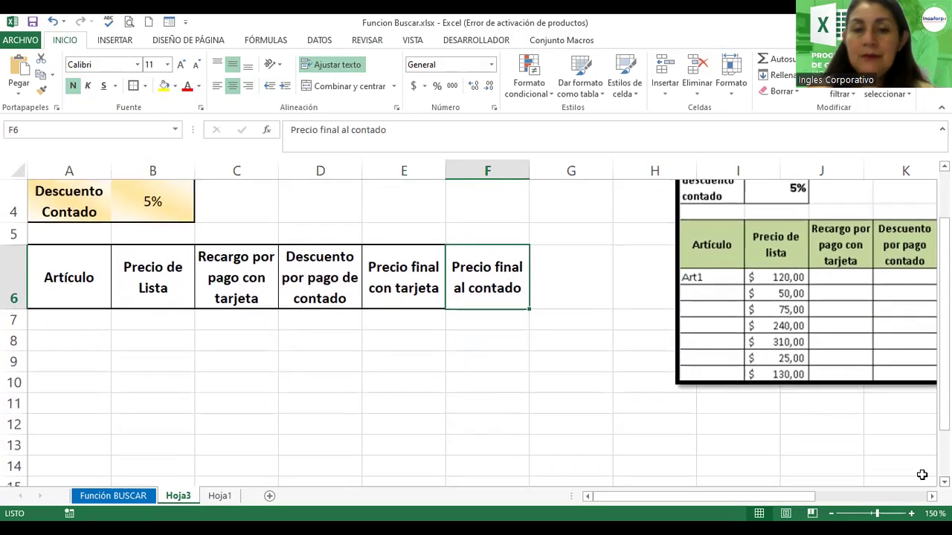
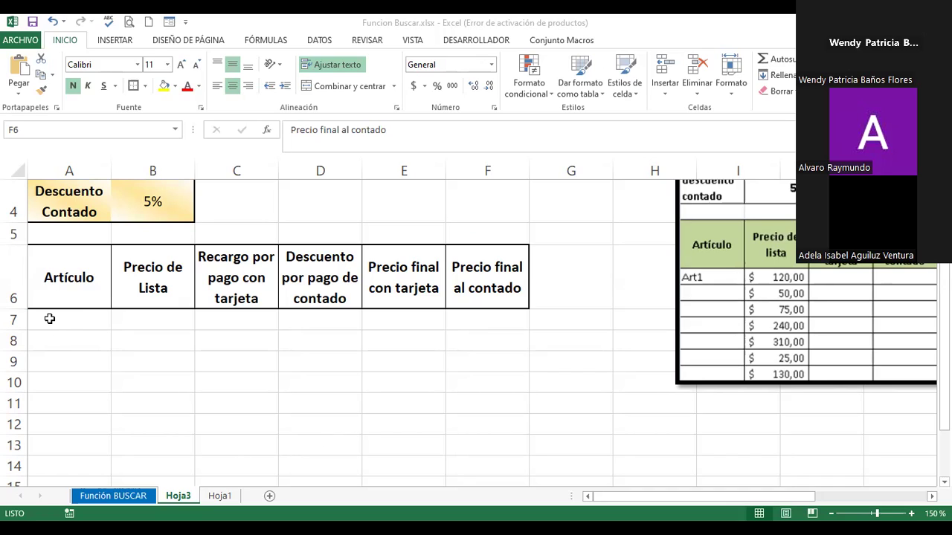
Enter Art. 1 in A7 and extend the series down to Art. 7 in A13.
click(72, 320)
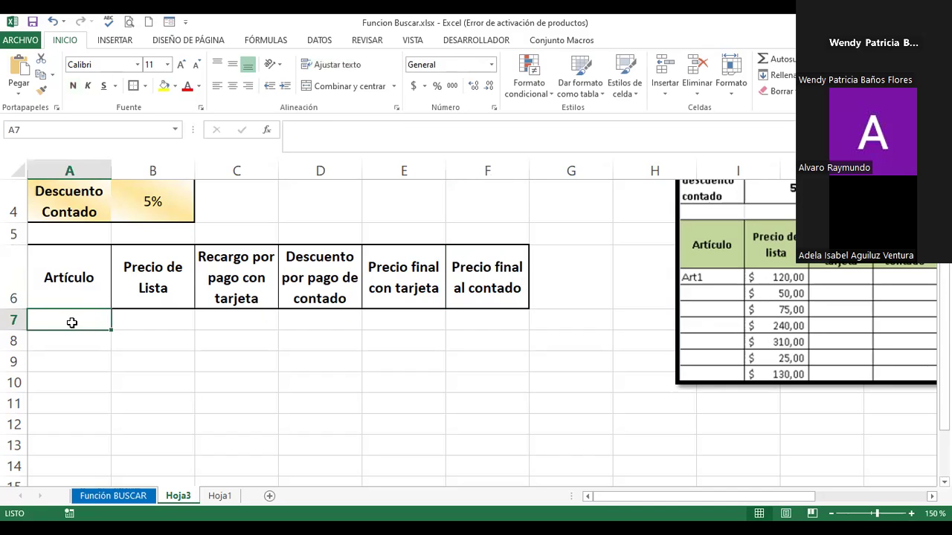
text(Art)
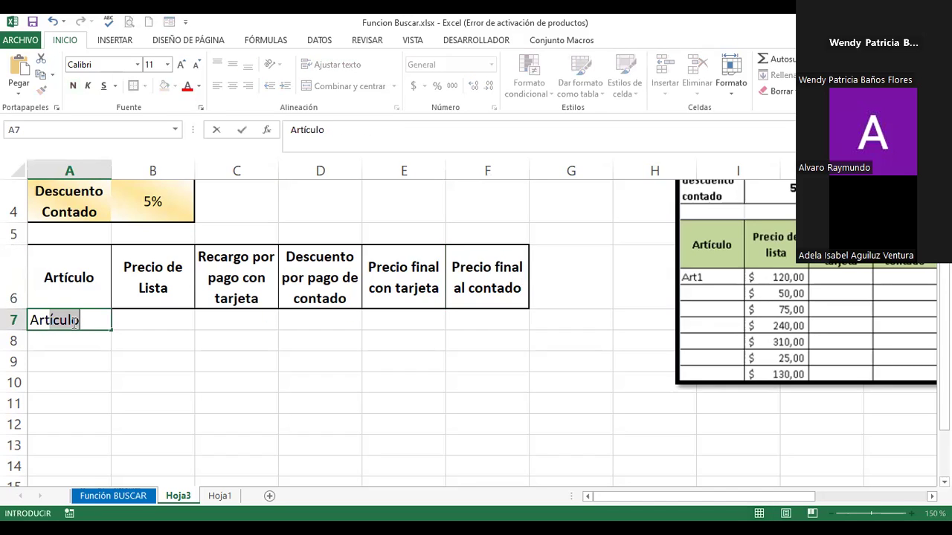
text(. 1)
key(Return)
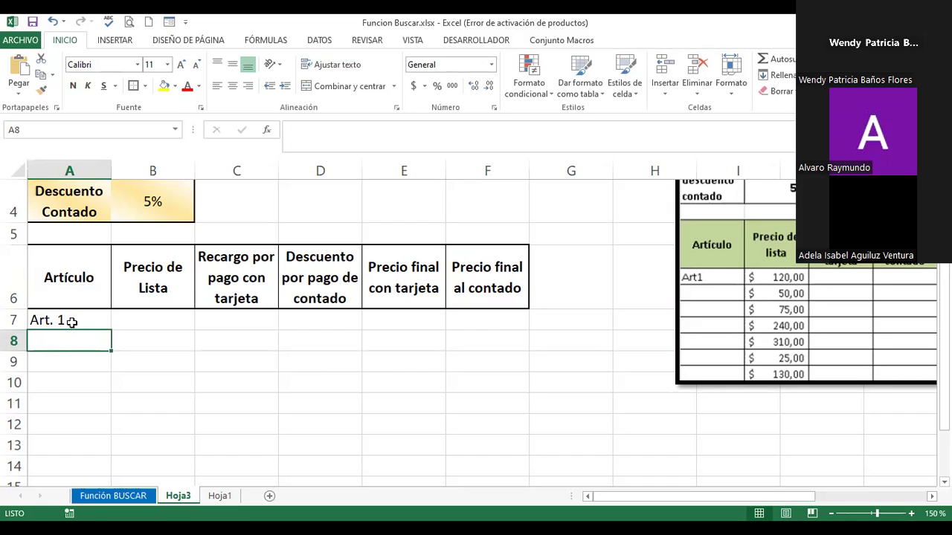
click(74, 321)
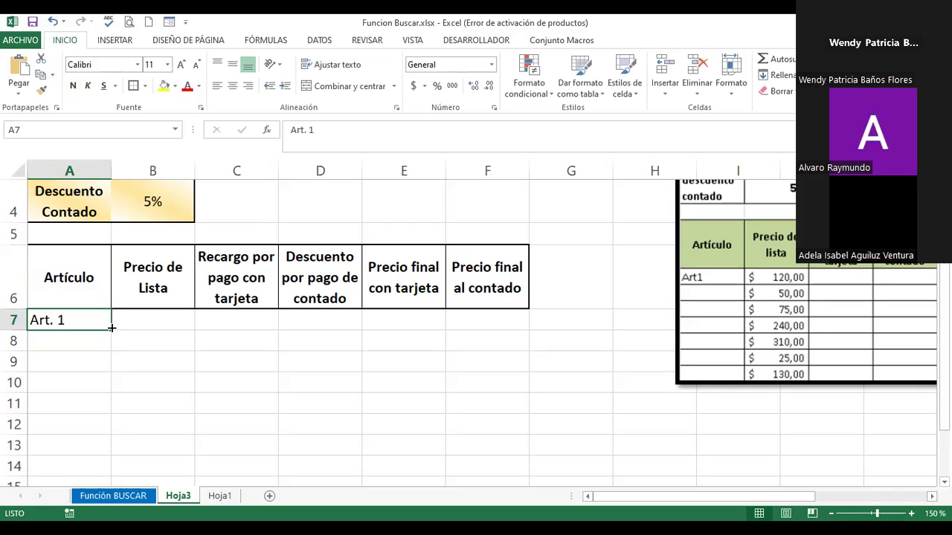
drag(111, 327, 105, 401)
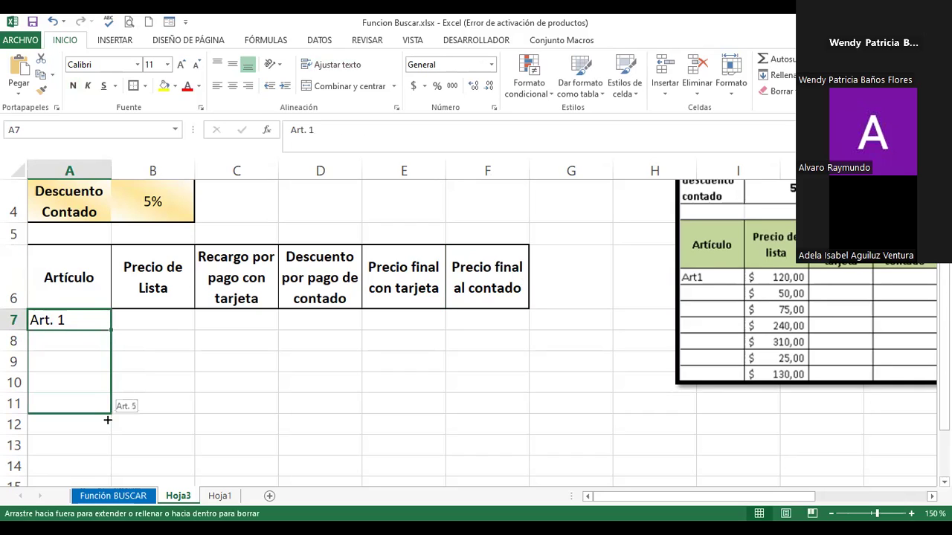
drag(107, 420, 107, 447)
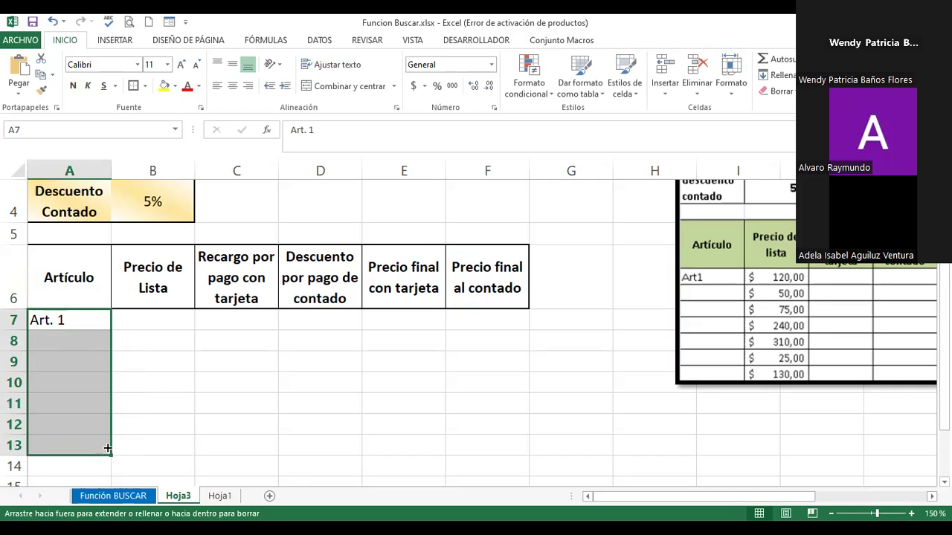
click(152, 324)
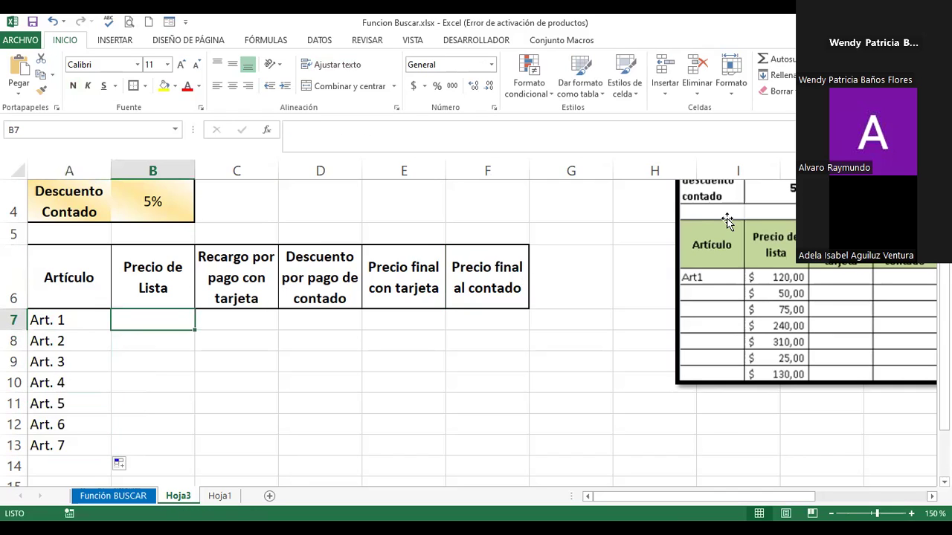
Enter the list prices 120, 50, 75, 240, 310, 25 and 130 in B7:B13.
drag(718, 187, 617, 237)
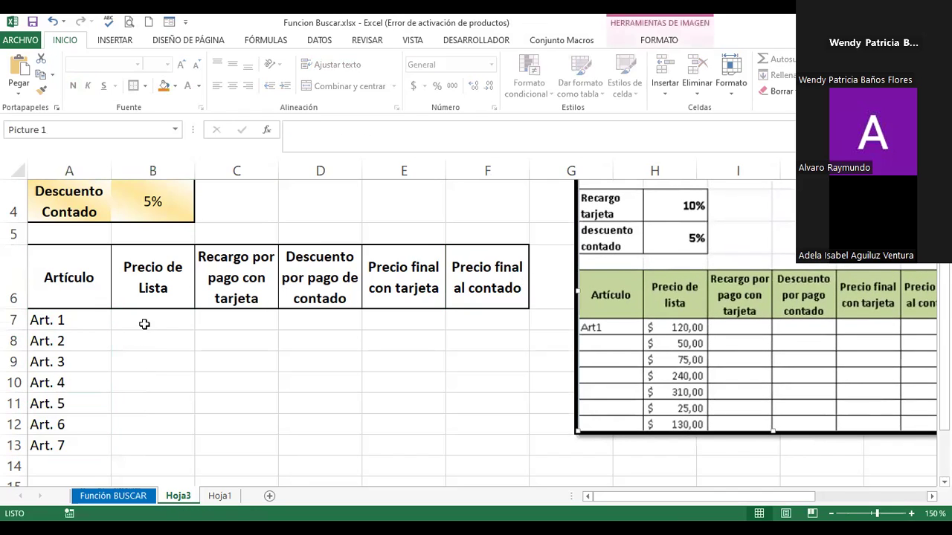
click(144, 324)
text(120)
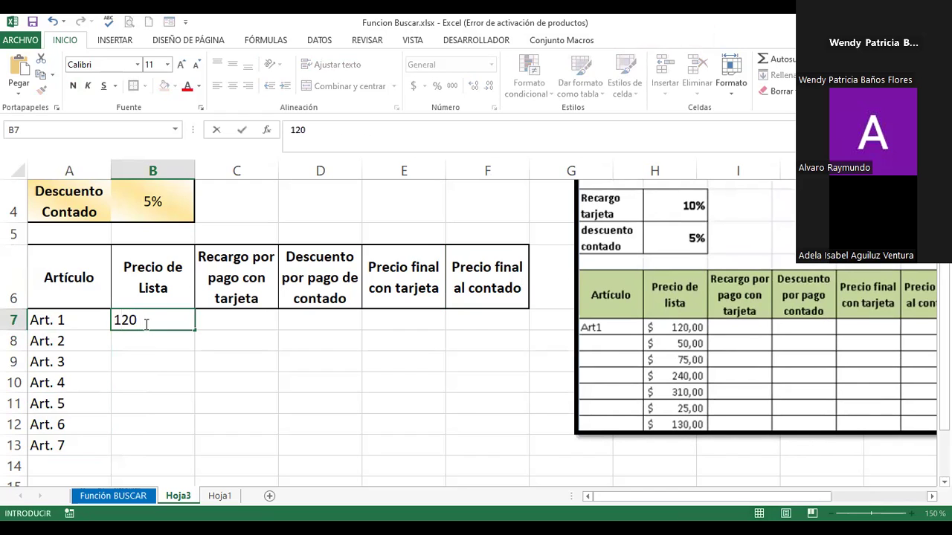
key(Return)
text(50)
key(Return)
text(75)
key(Return)
text(240)
key(Return)
text(310)
key(Return)
text(25)
key(Return)
text(13)
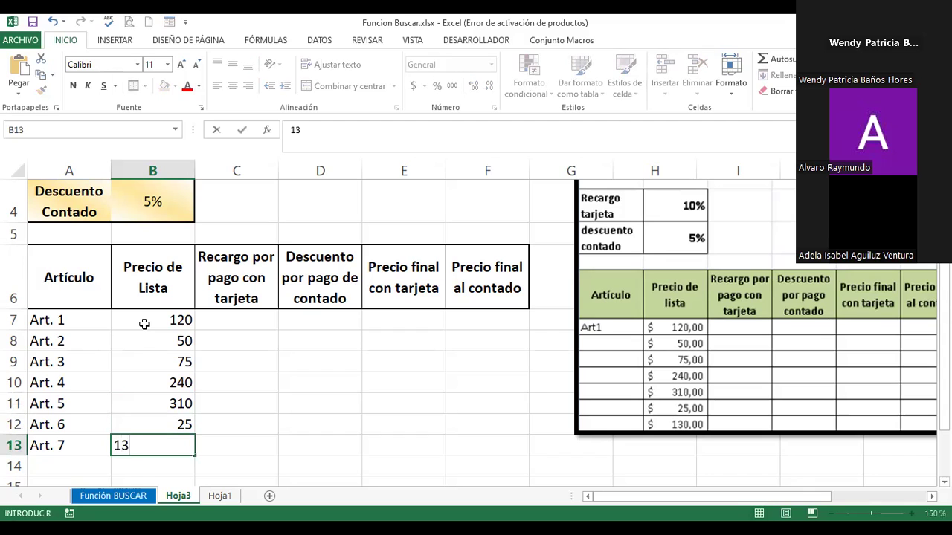
text(0)
key(Return)
Format the prices in B7:B13 as accounting currency.
click(151, 319)
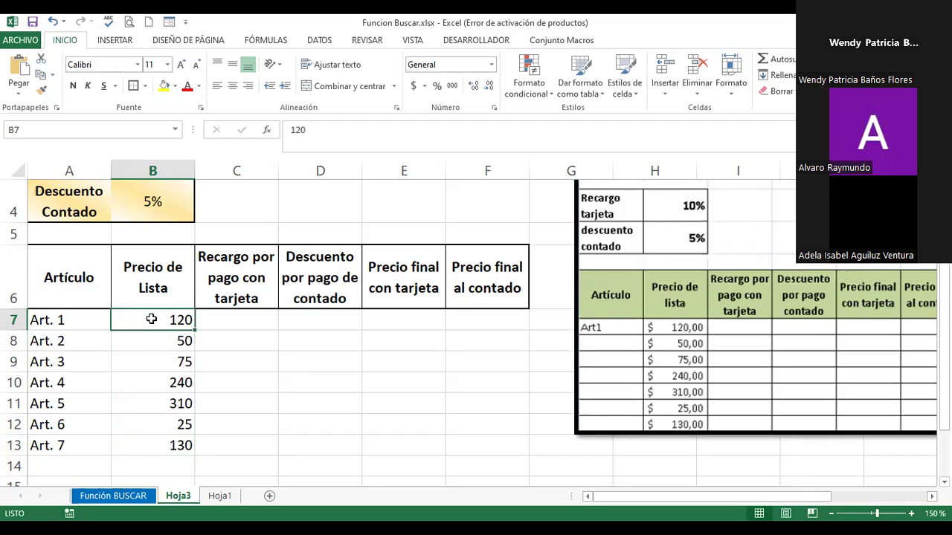
key(shift+Down)
key(shift+Down)
key(shift+Down)
key(shift+Down)
key(shift+Down)
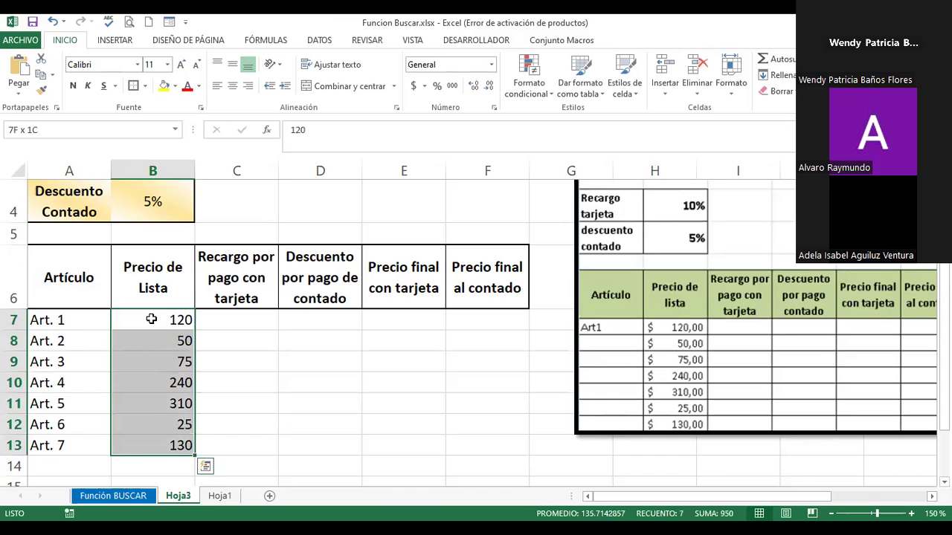
click(411, 89)
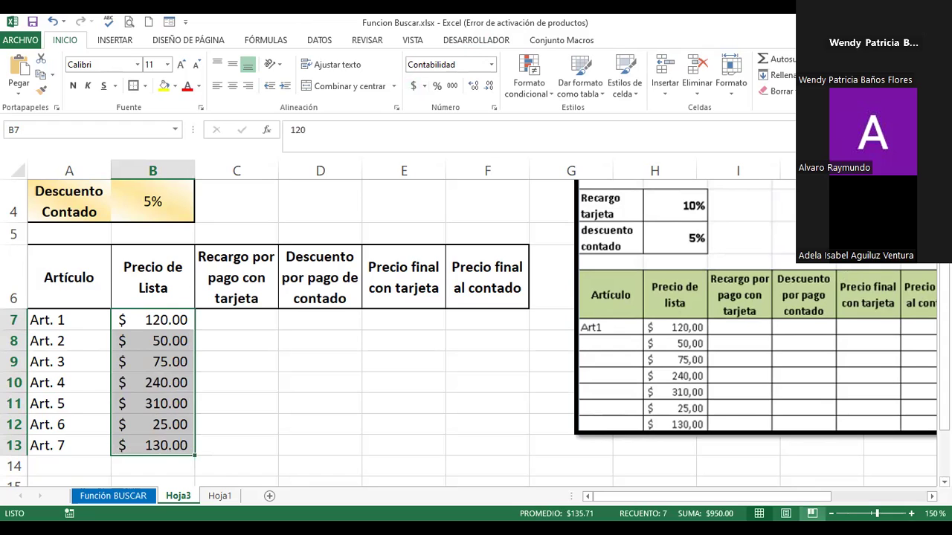
click(831, 513)
click(831, 513)
click(705, 409)
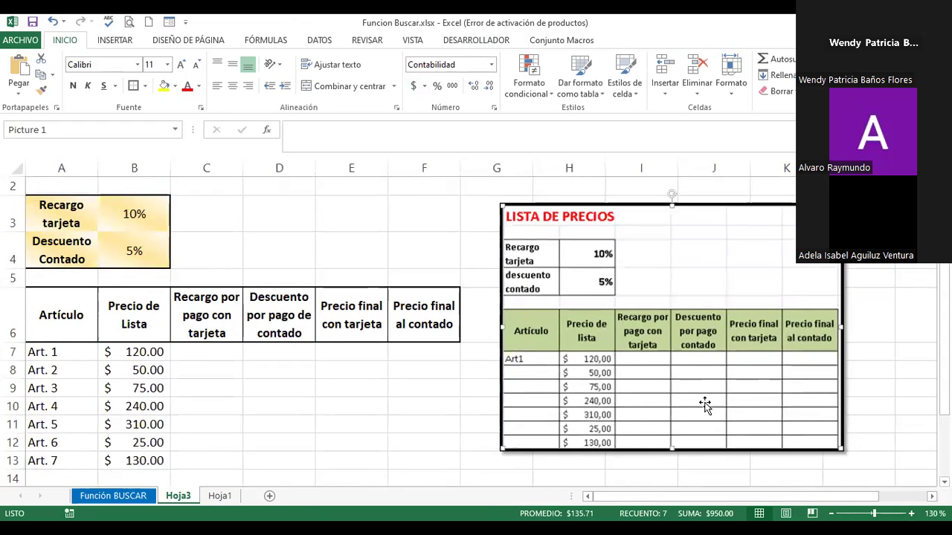
Delete the reference price table picture and zoom out to see the whole table.
key(Delete)
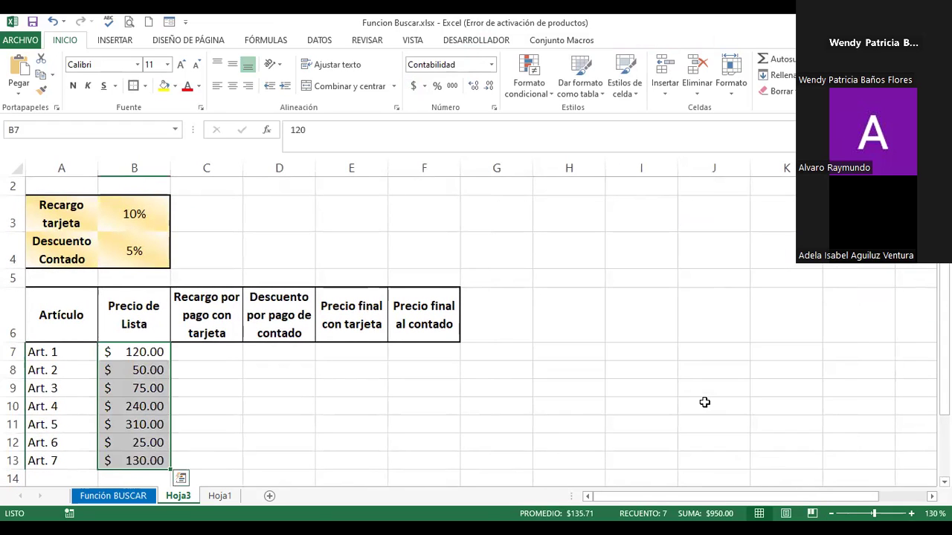
click(841, 507)
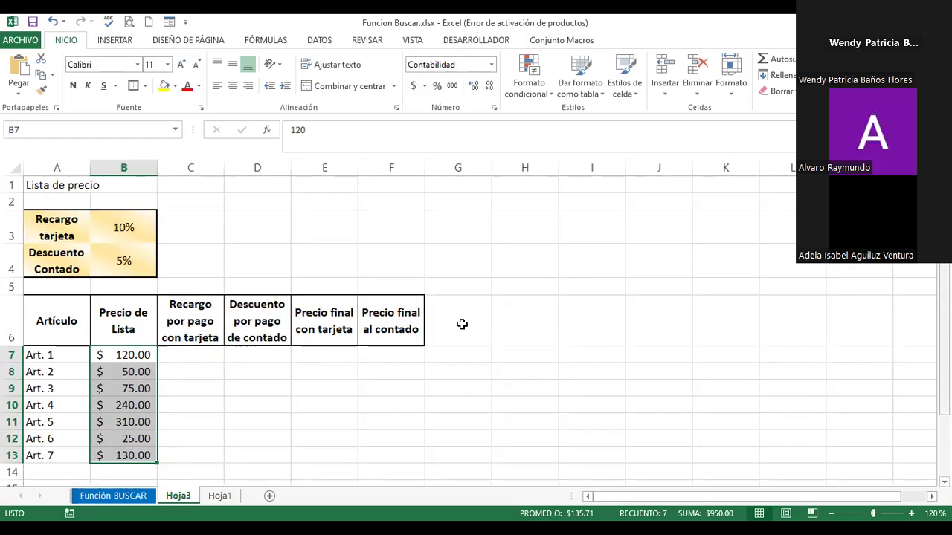
click(456, 299)
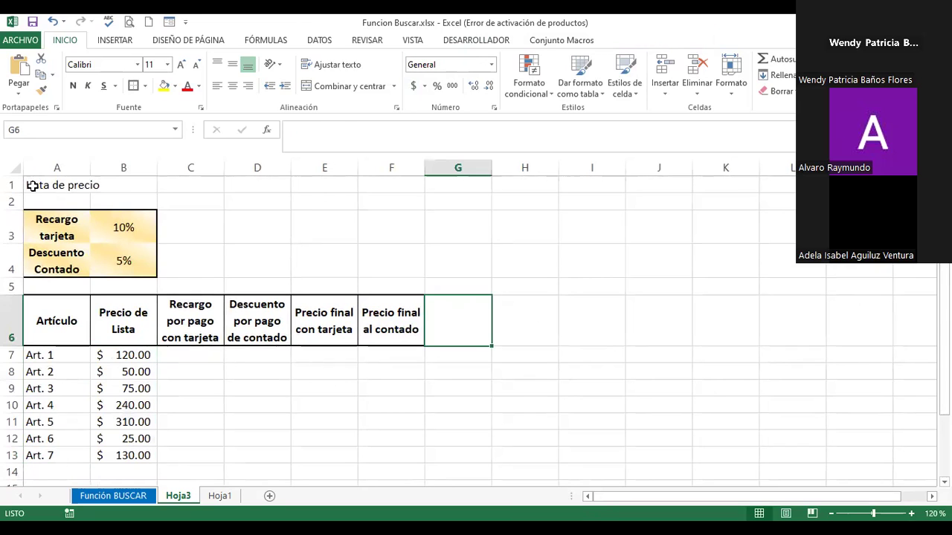
Merge and centre the title across A1:F1, bold at 16 points.
click(33, 186)
key(shift+Right)
key(shift+Right)
key(shift+Right)
key(shift+Right)
key(shift+Right)
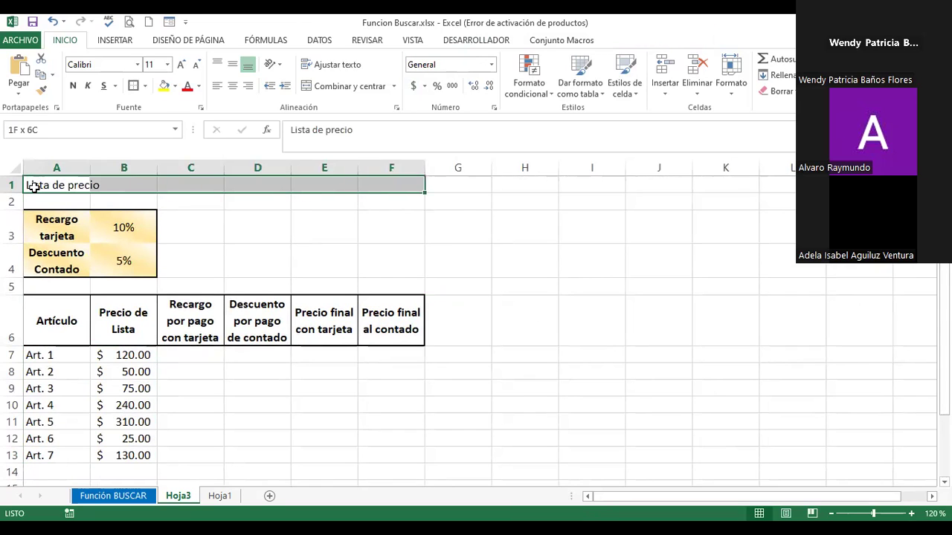
click(350, 86)
click(180, 66)
click(180, 65)
click(181, 66)
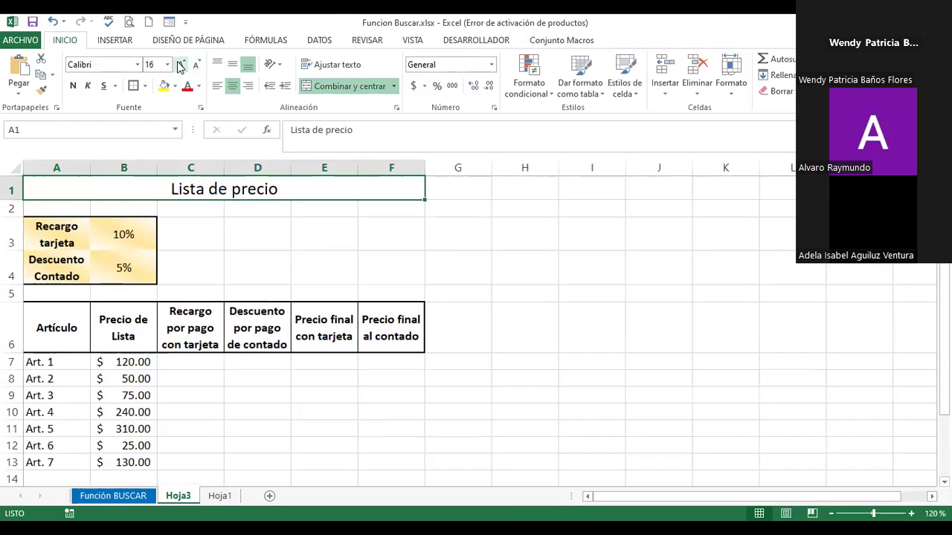
click(73, 86)
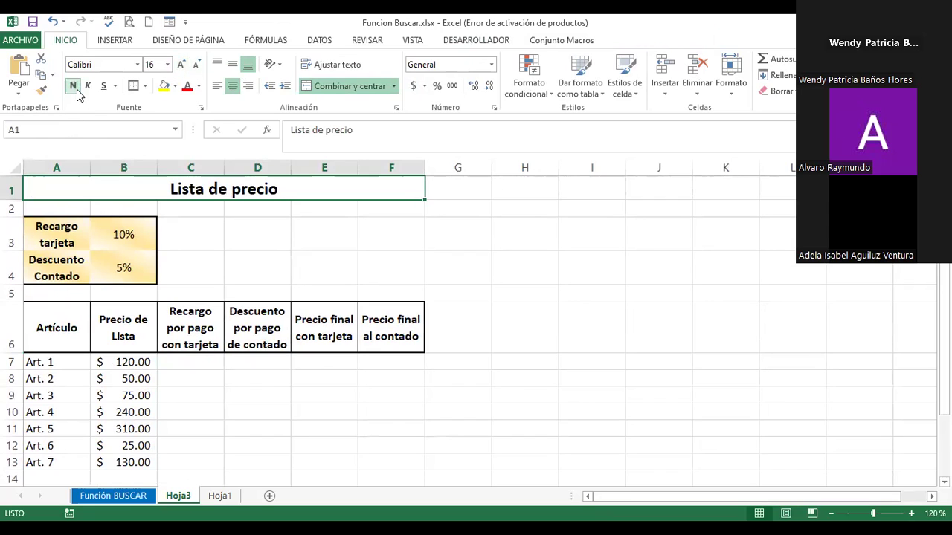
Correct the title to '>< Lista de precios ><'.
double_click(278, 190)
click(292, 195)
text(s)
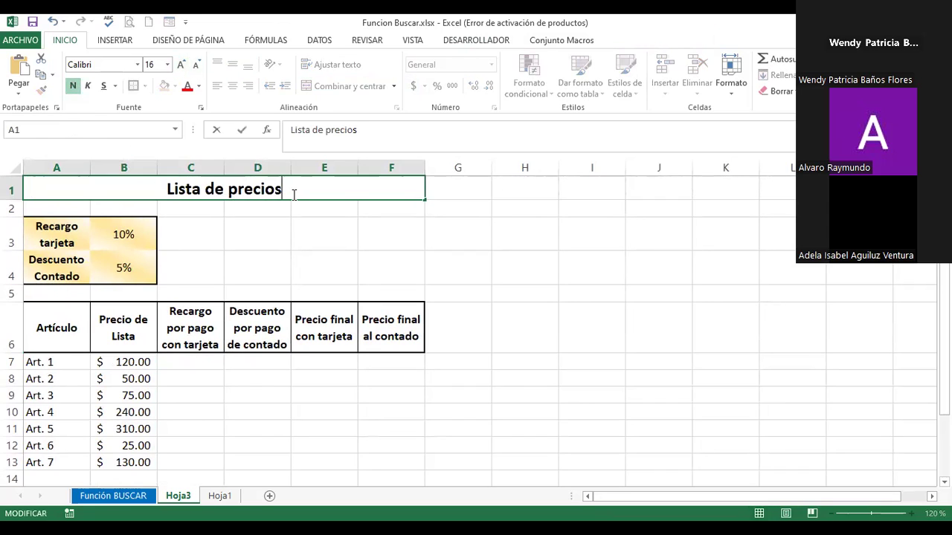
key(Return)
click(294, 194)
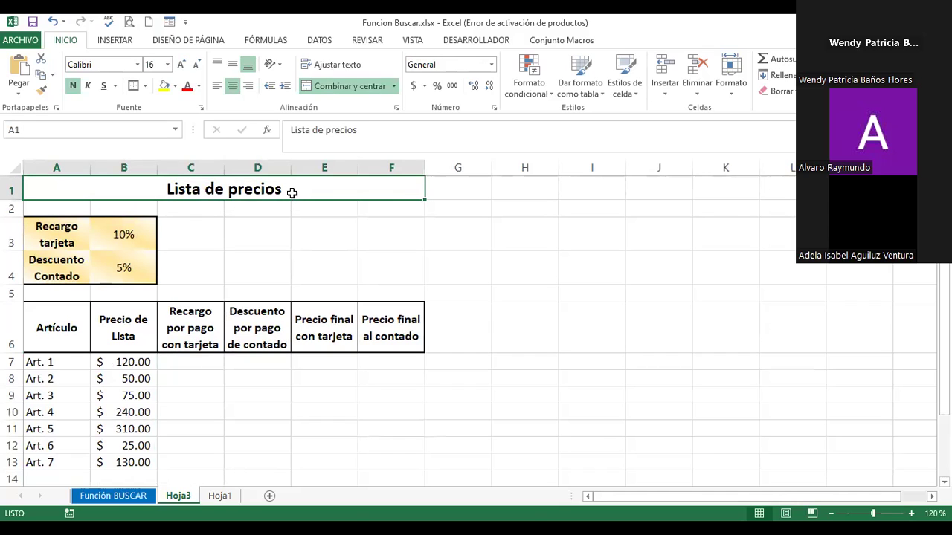
double_click(300, 193)
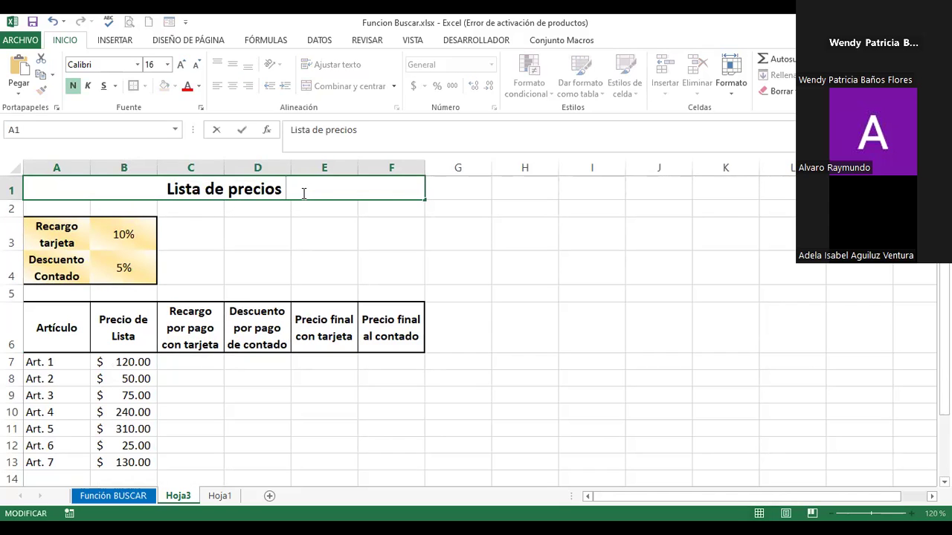
text(<)
key(BackSpace)
text(><)
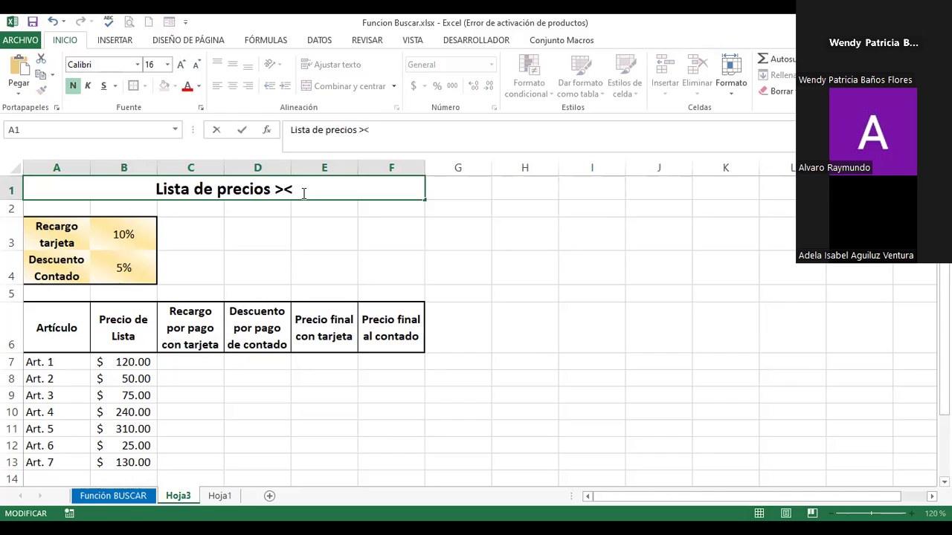
click(163, 190)
text(<)
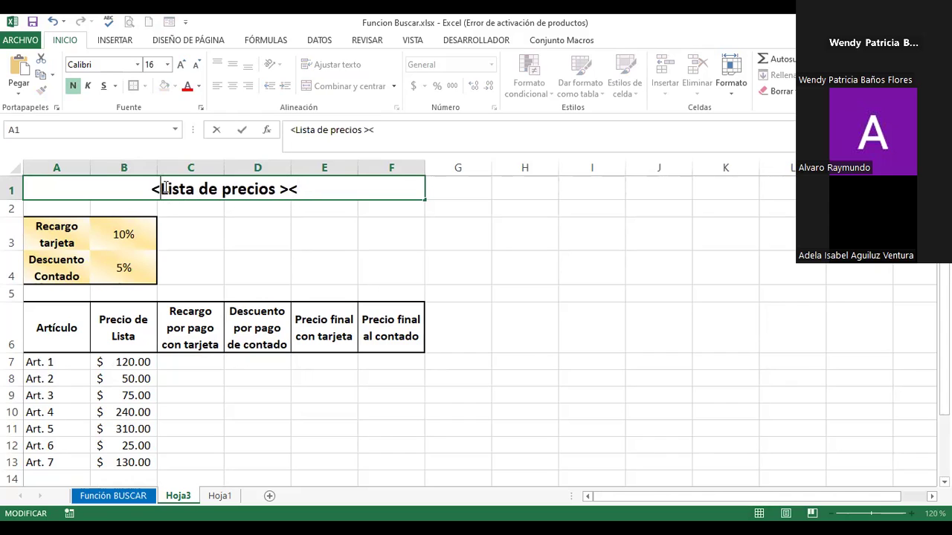
key(BackSpace)
text(><)
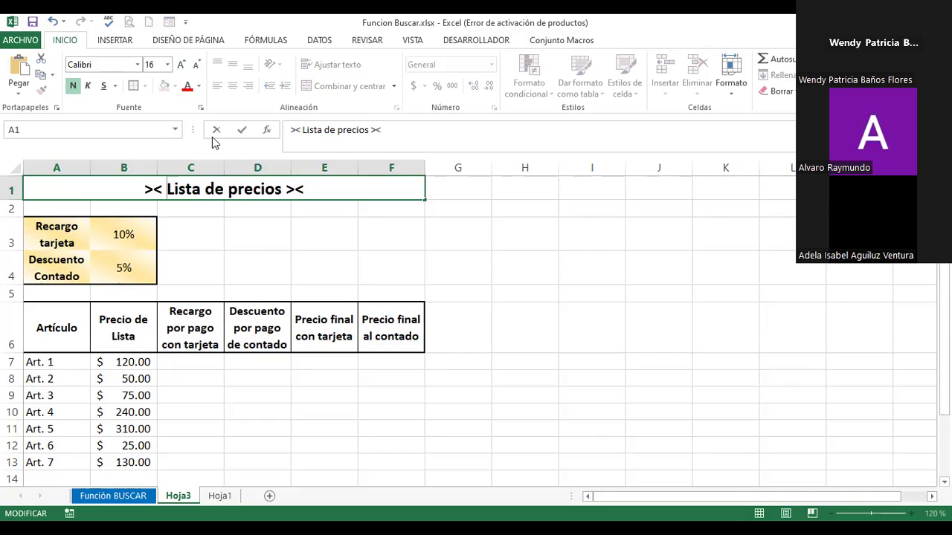
click(267, 236)
Enlarge the title font to 24 points.
click(237, 191)
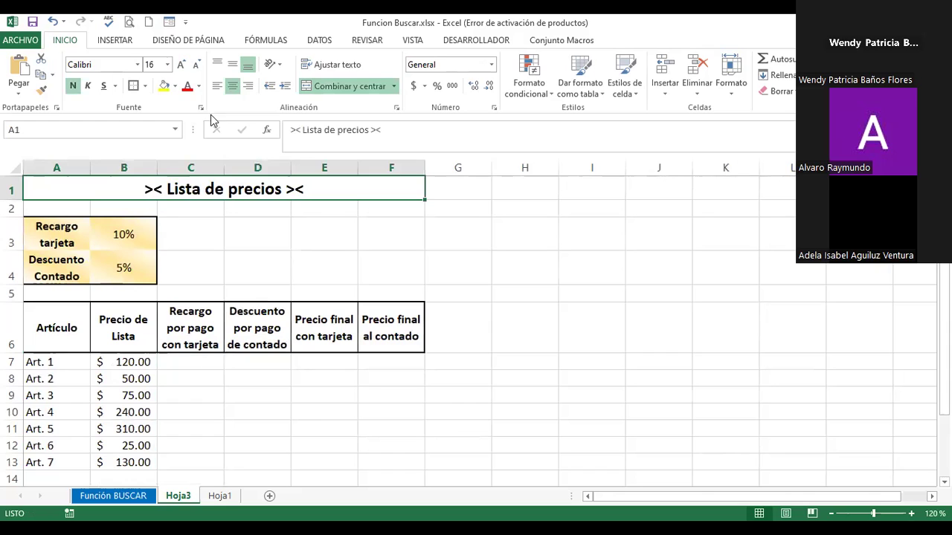
click(180, 65)
click(180, 65)
click(180, 66)
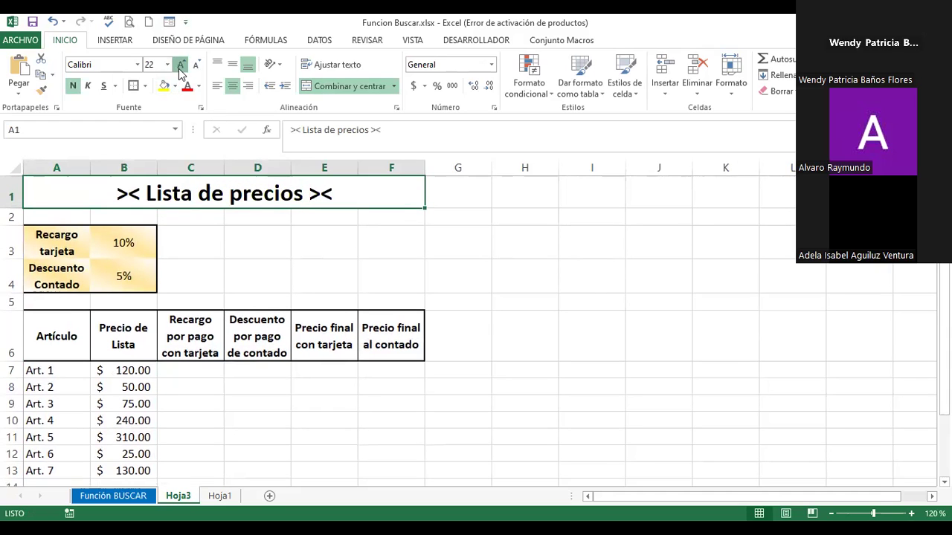
click(180, 66)
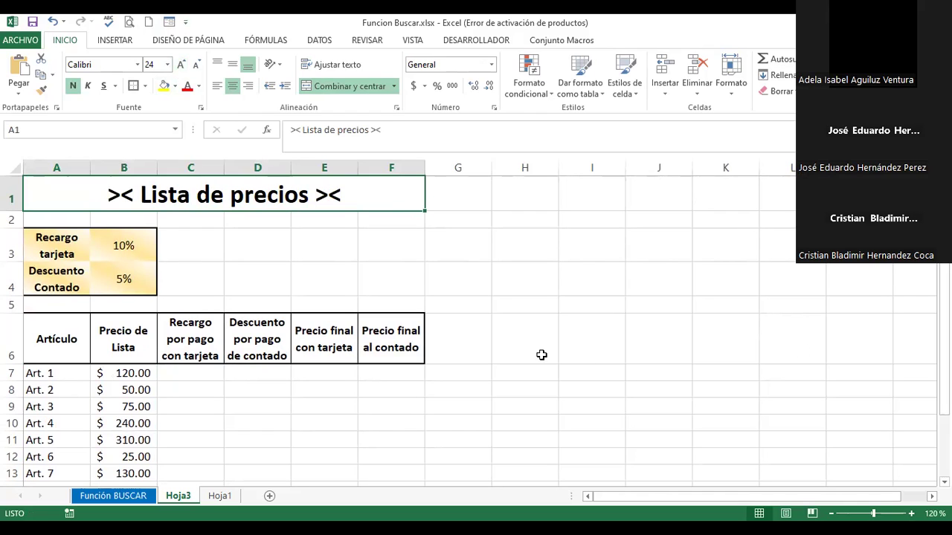
click(201, 371)
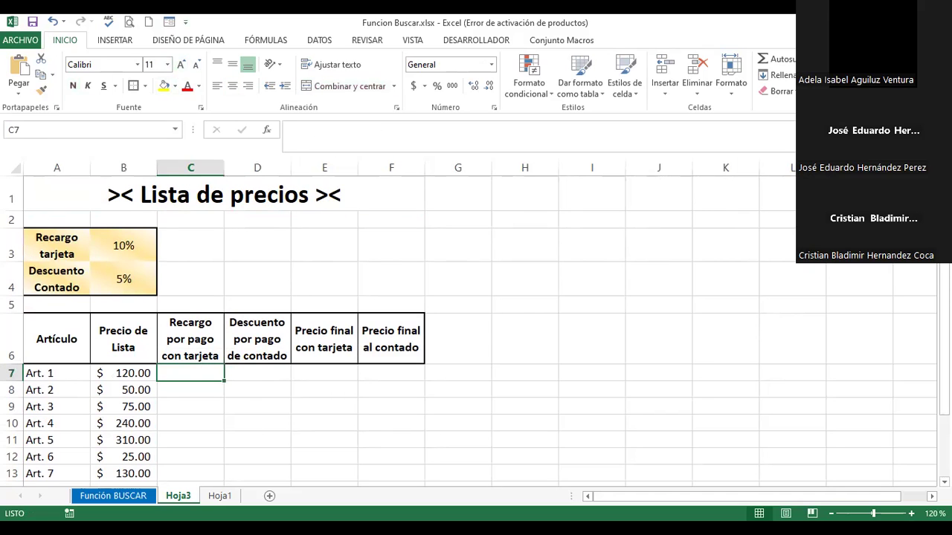
Zoom the sheet in to 160% and begin a formula with = in C7.
scroll(476, 335, down, 1)
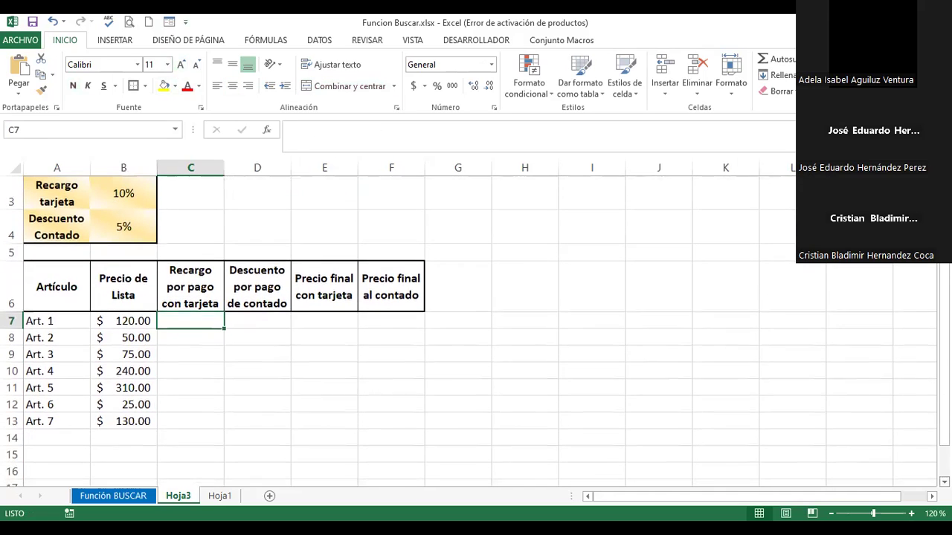
click(911, 513)
click(910, 513)
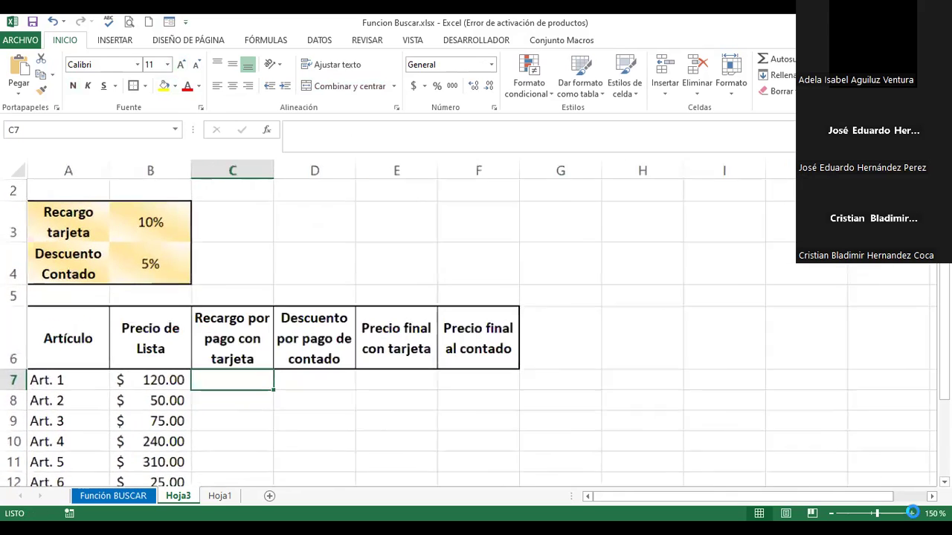
click(911, 513)
click(911, 513)
scroll(193, 441, down, 1)
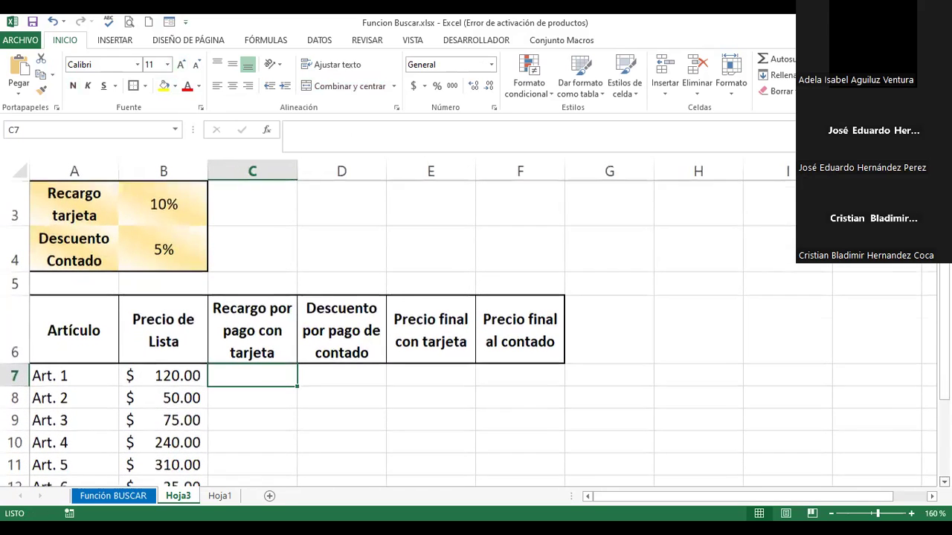
scroll(193, 441, down, 1)
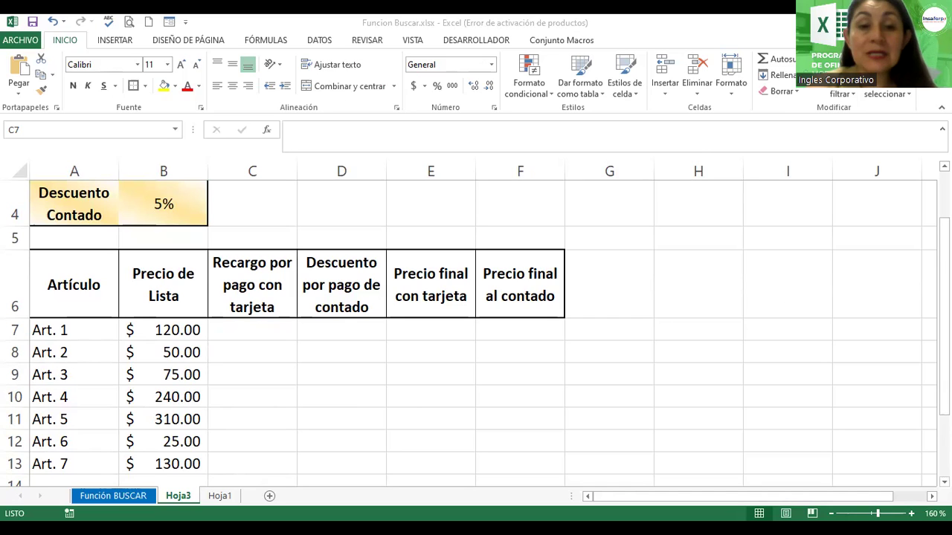
scroll(476, 328, up, 1)
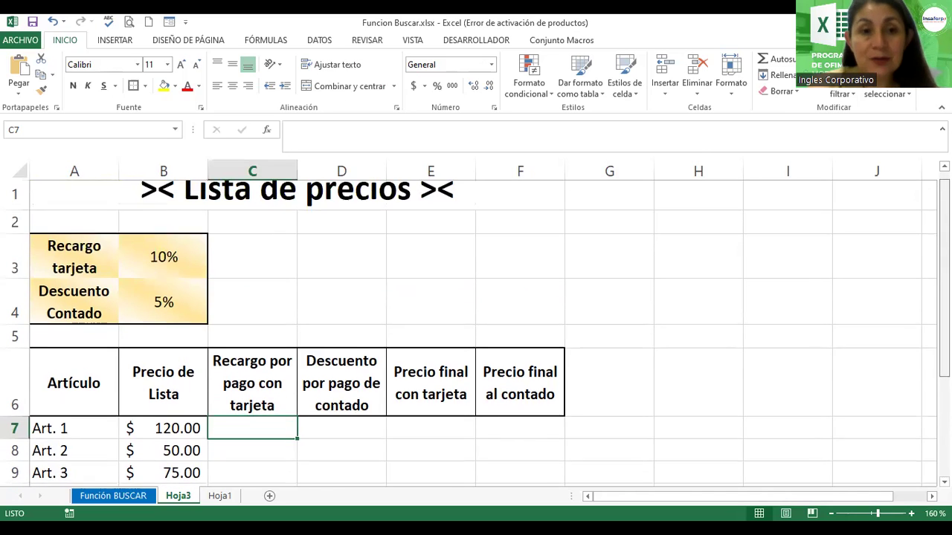
scroll(476, 335, down, 1)
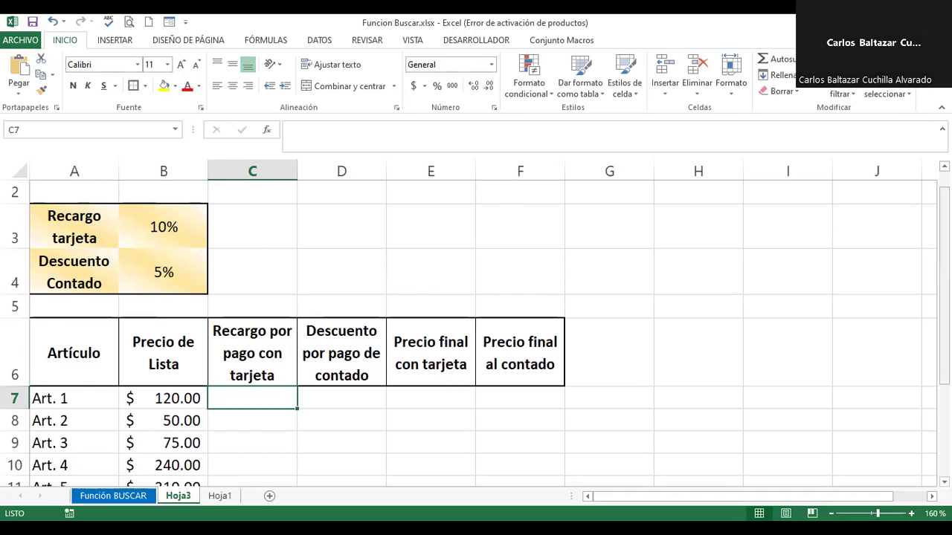
scroll(475, 327, down, 1)
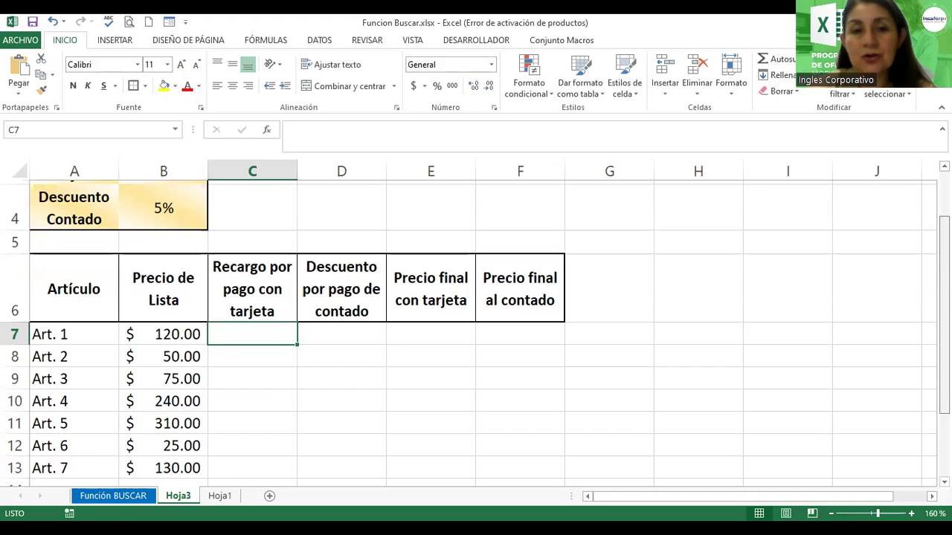
scroll(476, 327, up, 1)
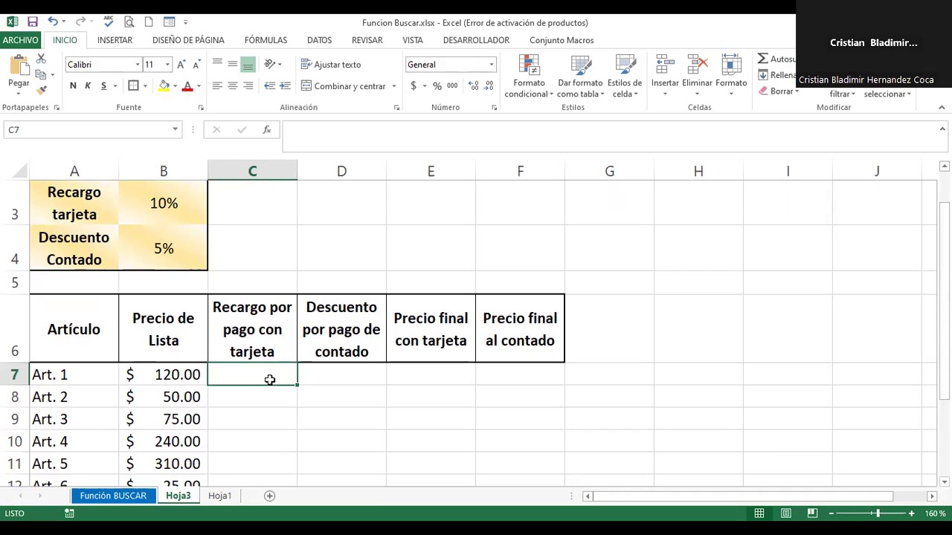
text(=)
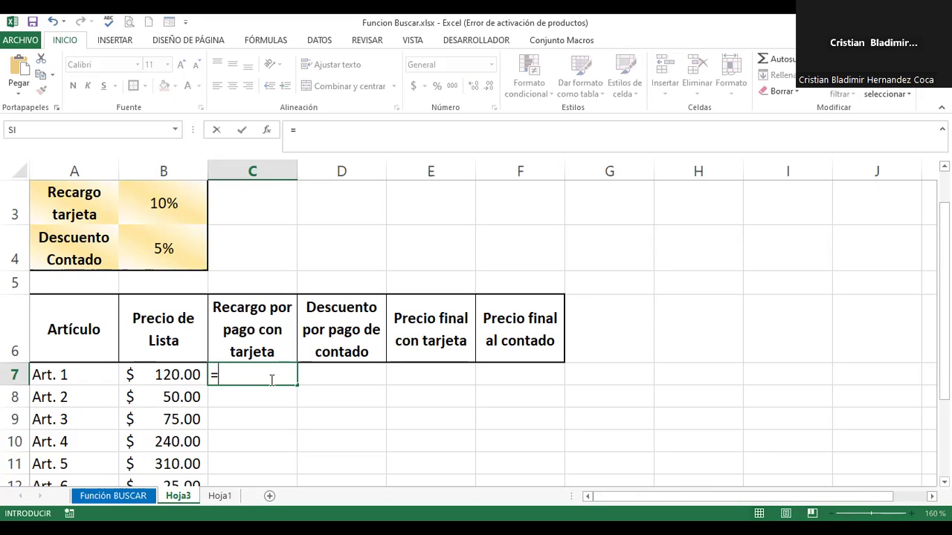
Complete =B7*B3 in C7, copy it down to C13, and widen column C.
click(163, 373)
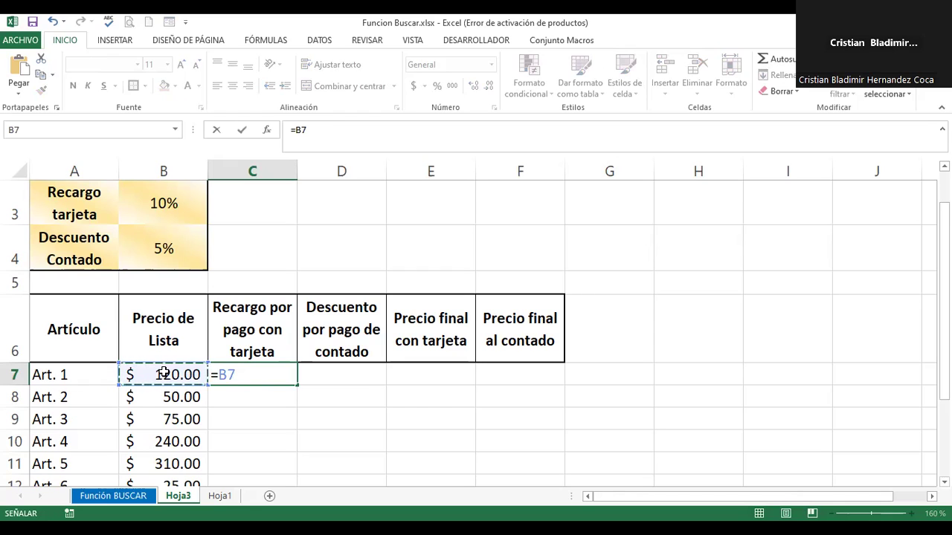
text(*)
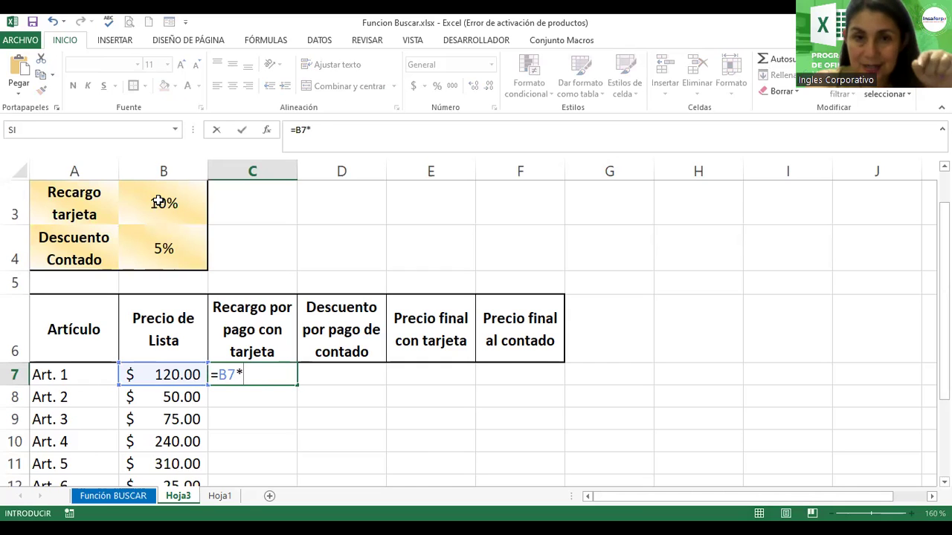
click(159, 202)
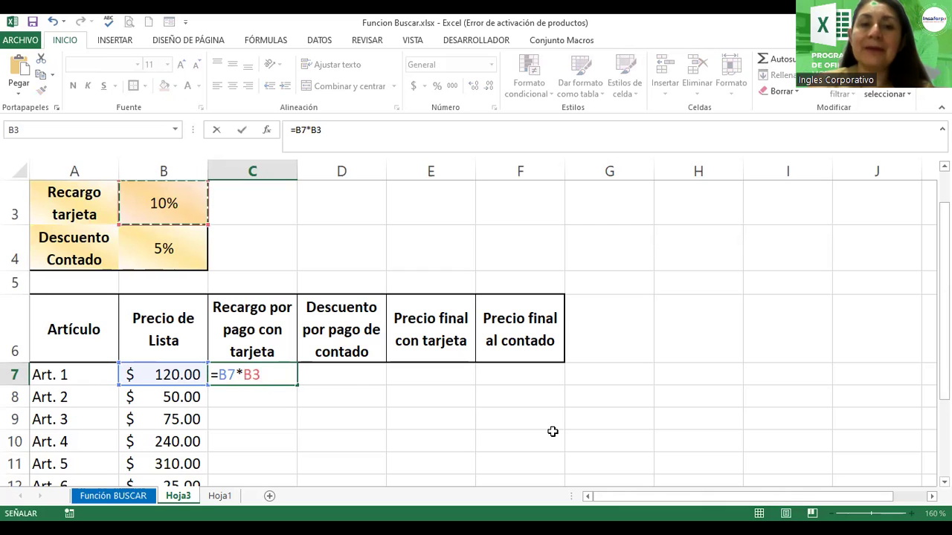
key(Return)
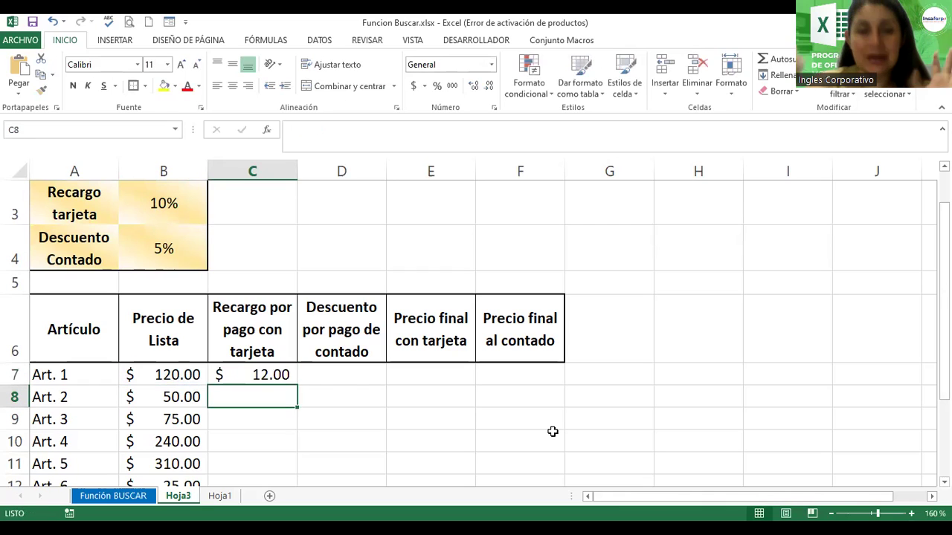
click(269, 374)
drag(295, 388, 291, 447)
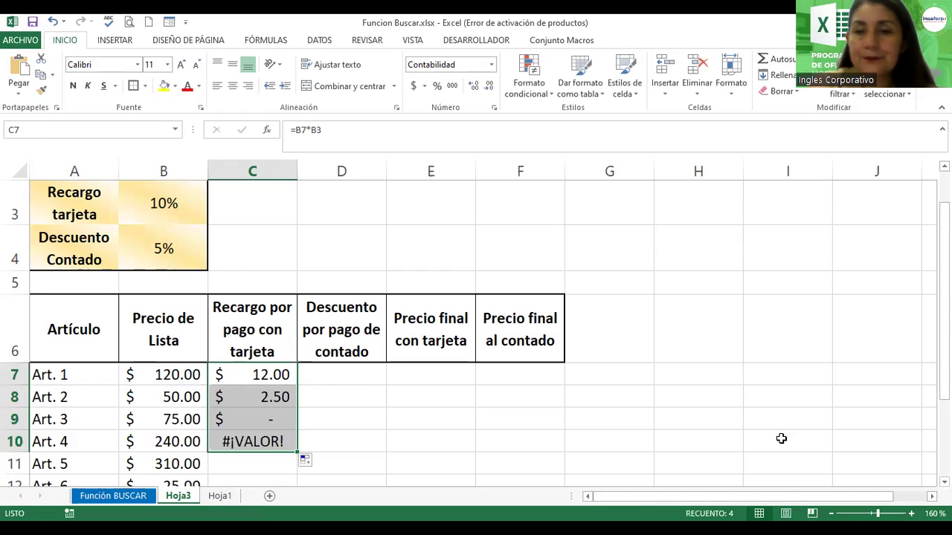
scroll(359, 363, down, 1)
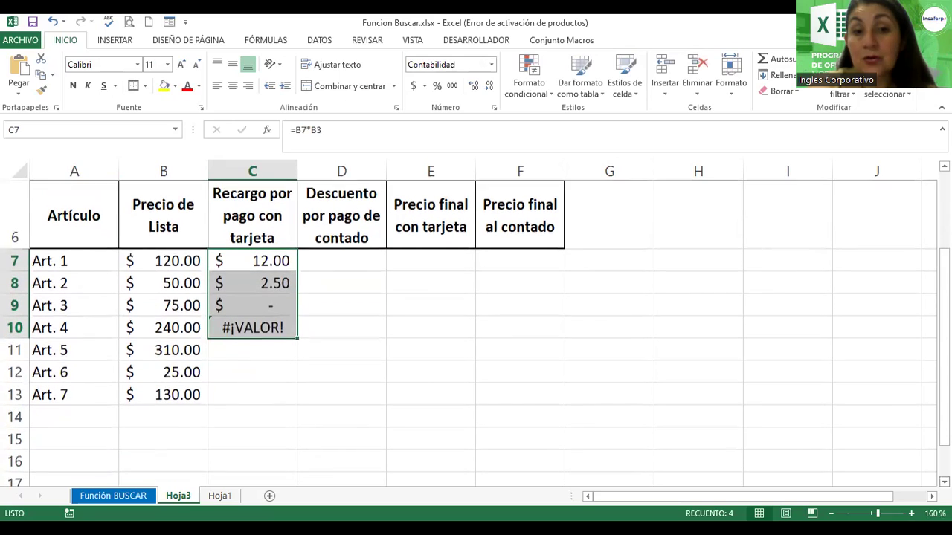
drag(296, 339, 295, 409)
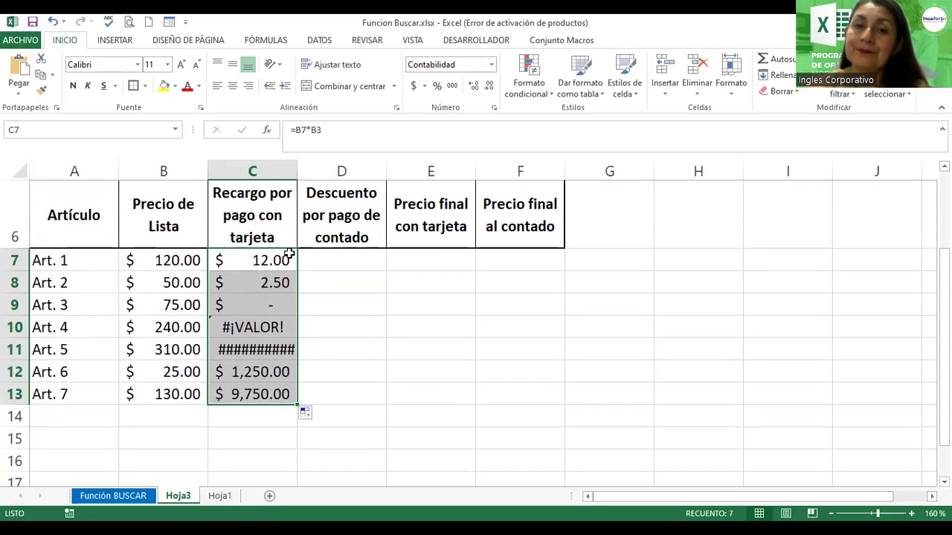
drag(297, 176, 343, 176)
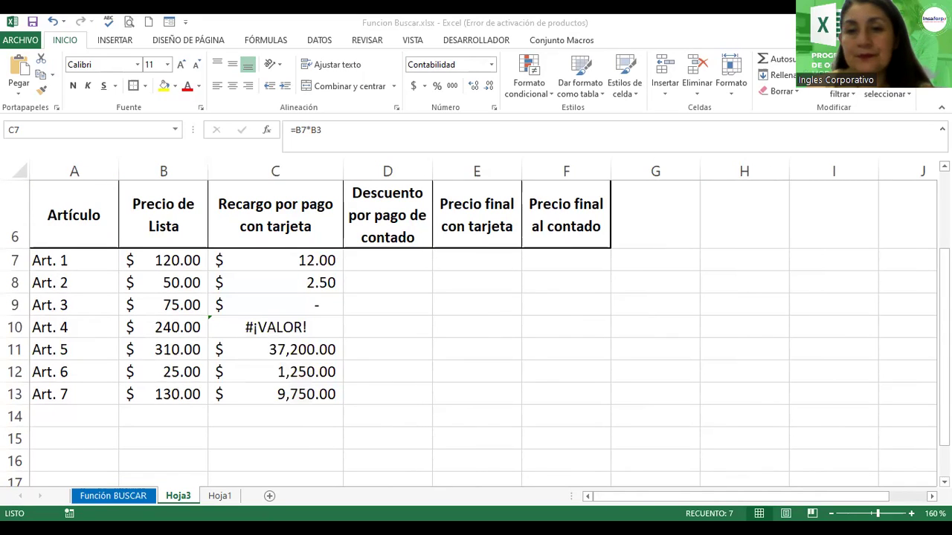
key(alt+Tab)
Change the C7 formula to =B7*$B$3 and fill it down to C13.
scroll(259, 389, up, 1)
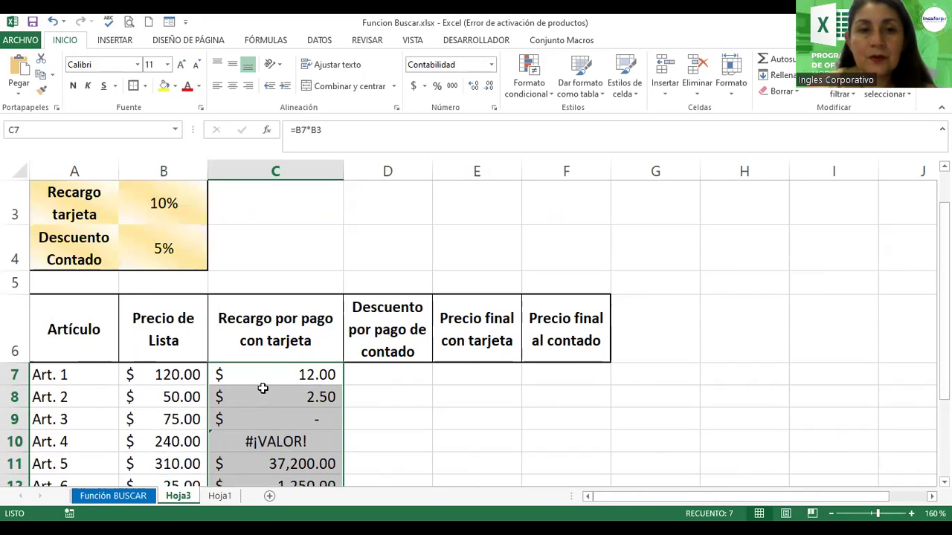
double_click(268, 374)
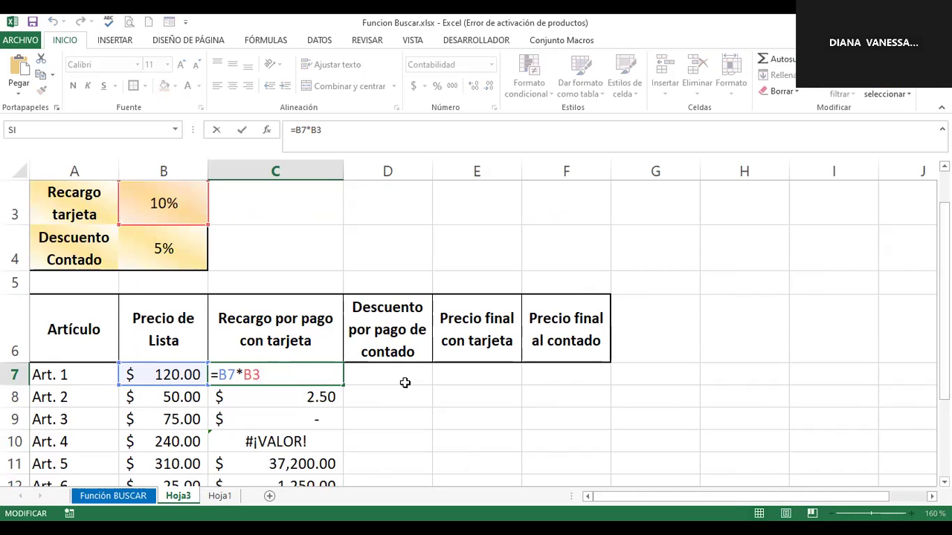
key(F4)
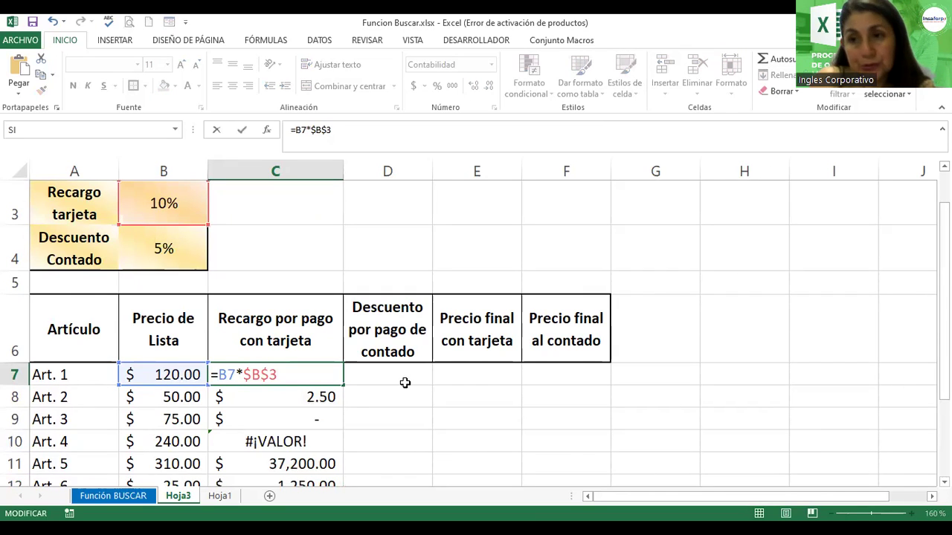
key(Return)
click(312, 375)
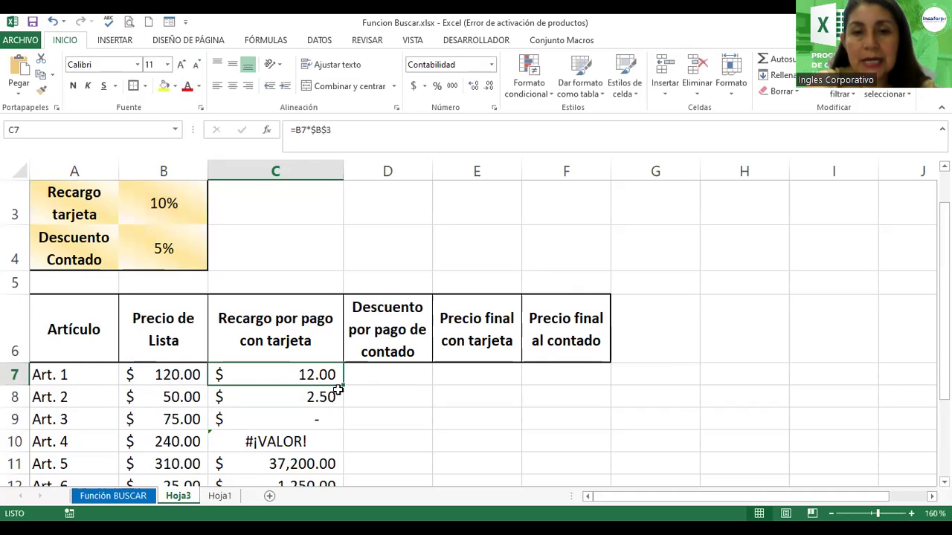
mouse_move(343, 385)
mouse_down()
mouse_move(342, 439)
mouse_move(333, 421)
mouse_up()
double_click(305, 285)
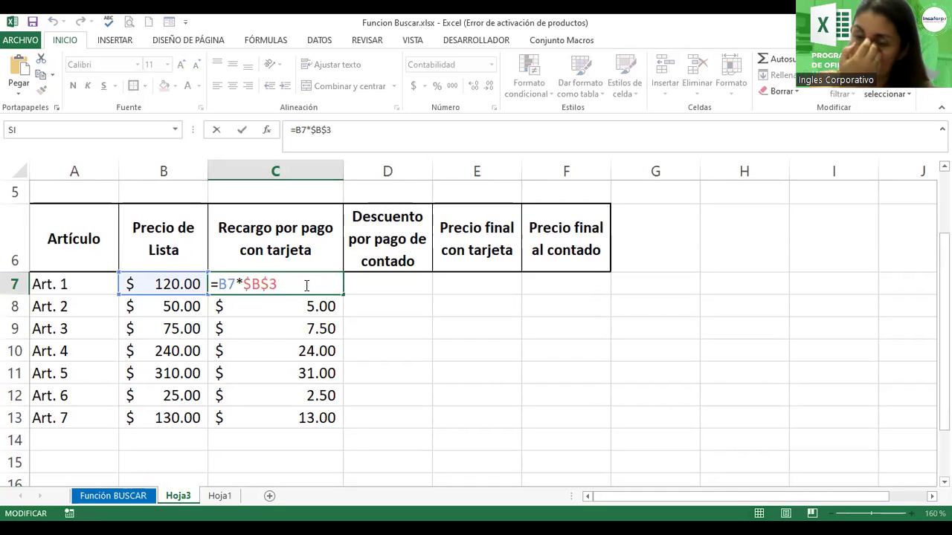
key(Return)
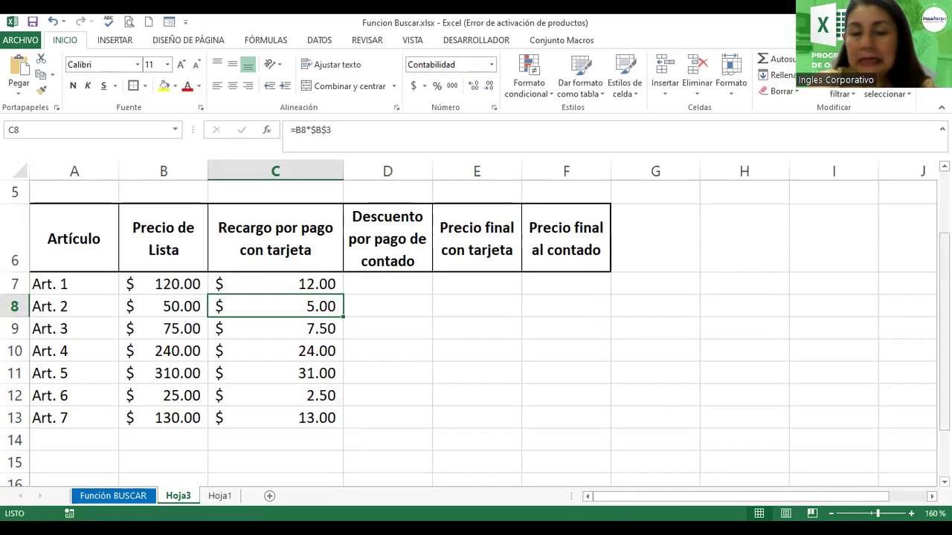
scroll(476, 327, up, 1)
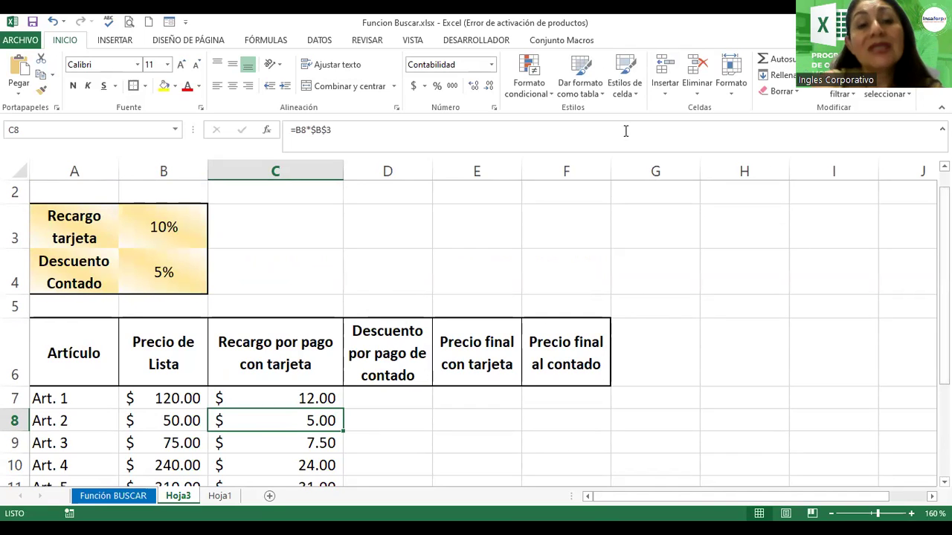
Change the card surcharge rate in B3 from 10% to 15%.
double_click(151, 227)
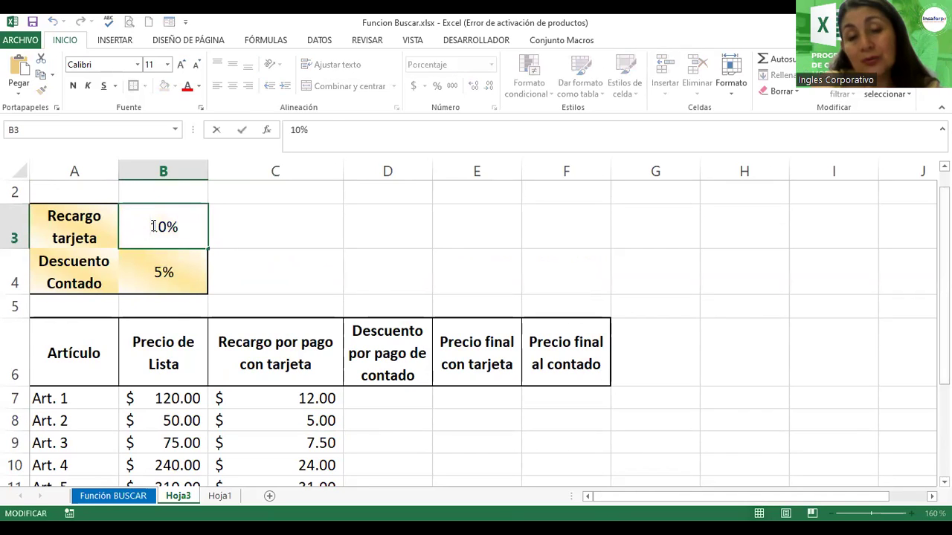
key(Right)
key(Right)
key(BackSpace)
text(5)
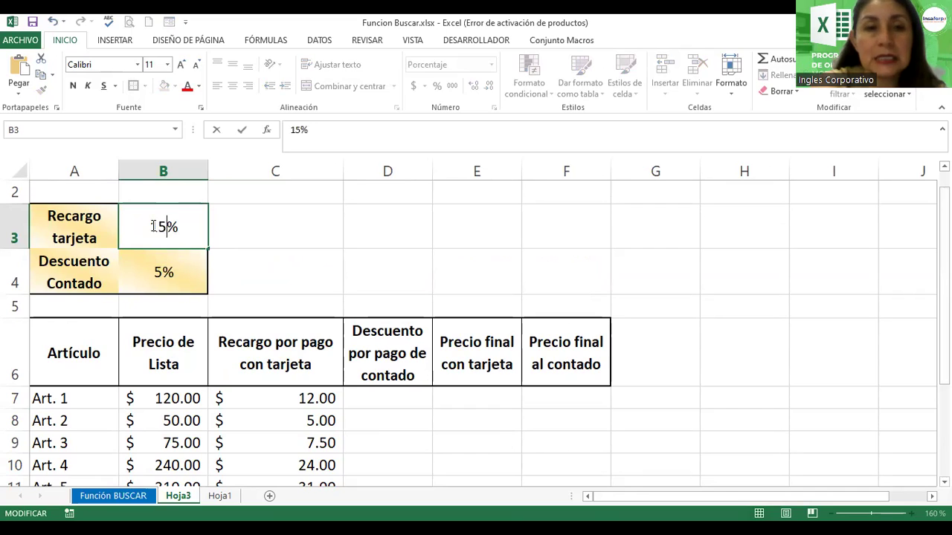
key(Return)
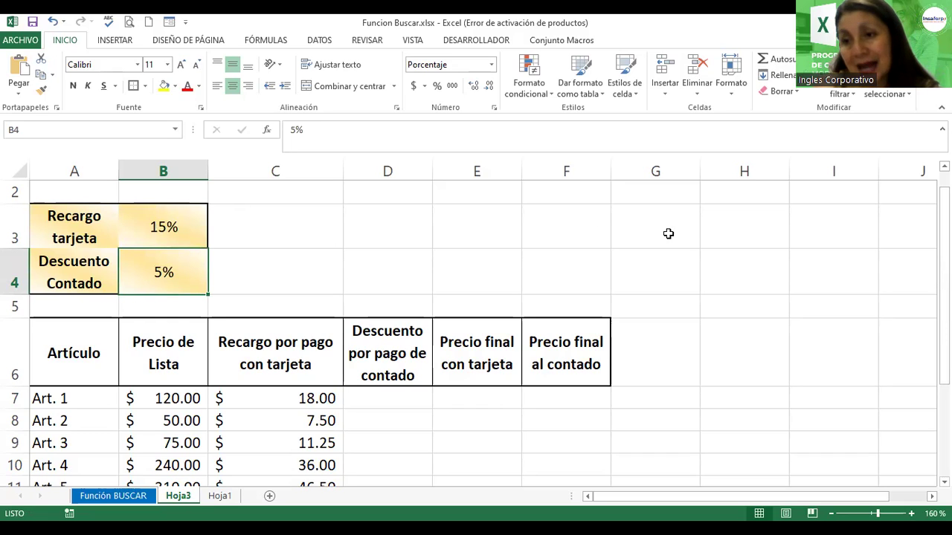
Check that the C7 formula still reads =B7*$B$3.
scroll(669, 233, down, 1)
scroll(293, 260, down, 1)
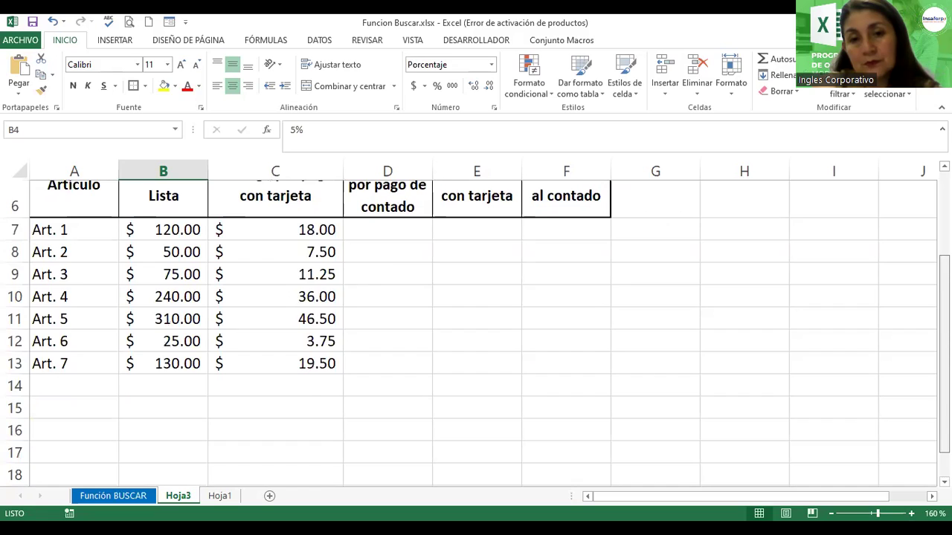
double_click(293, 264)
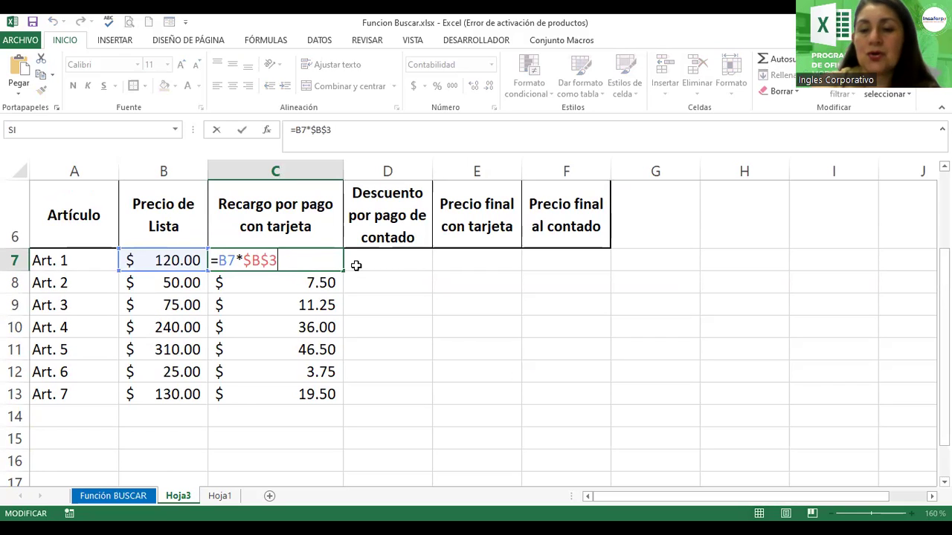
key(Return)
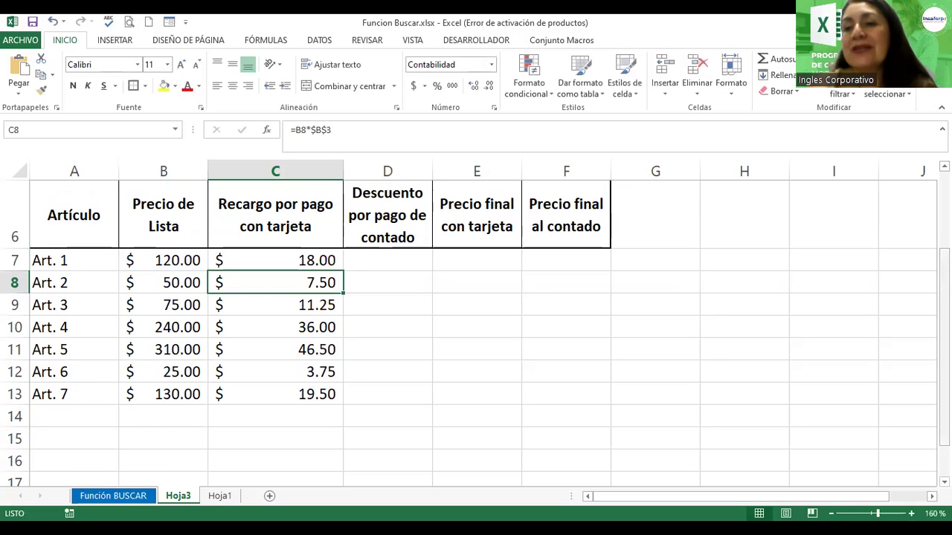
scroll(476, 327, up, 2)
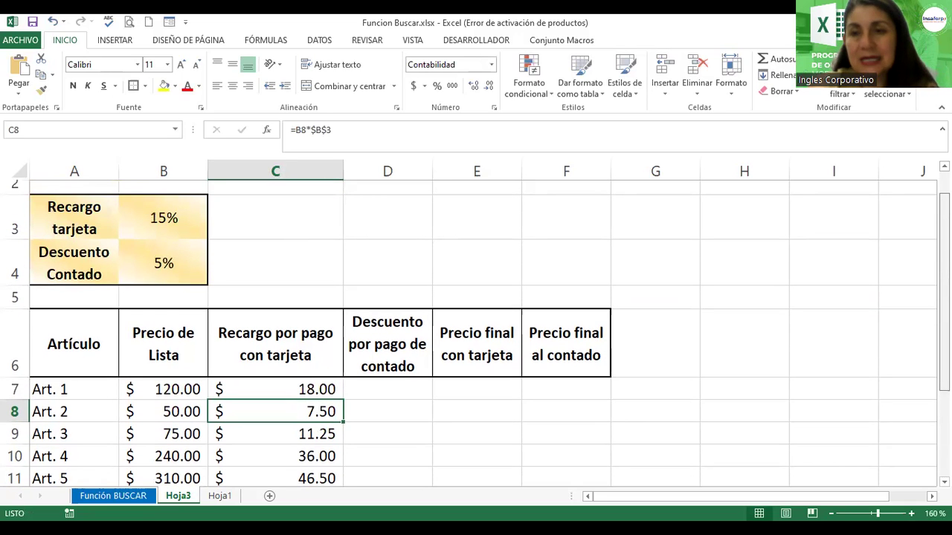
scroll(363, 368, up, 1)
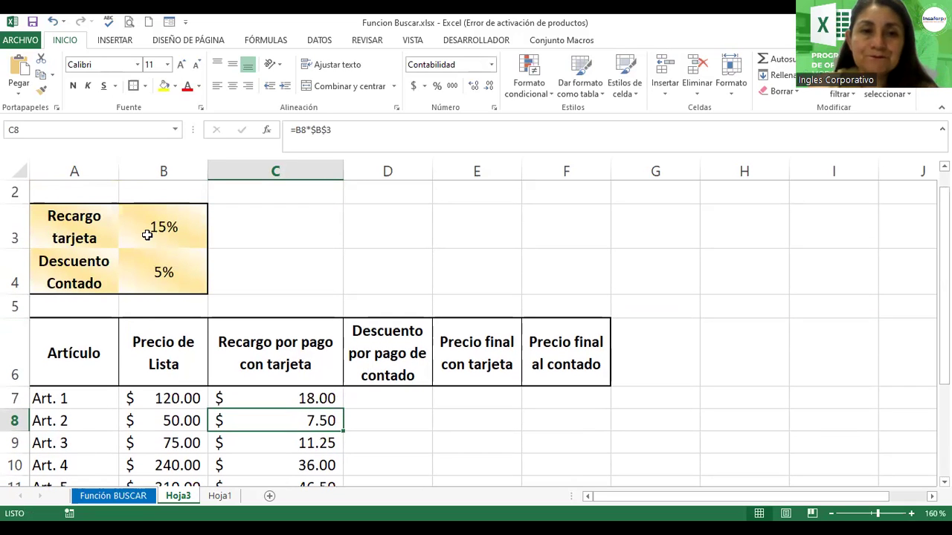
Set the card surcharge rate in B3 back to 10%.
click(147, 234)
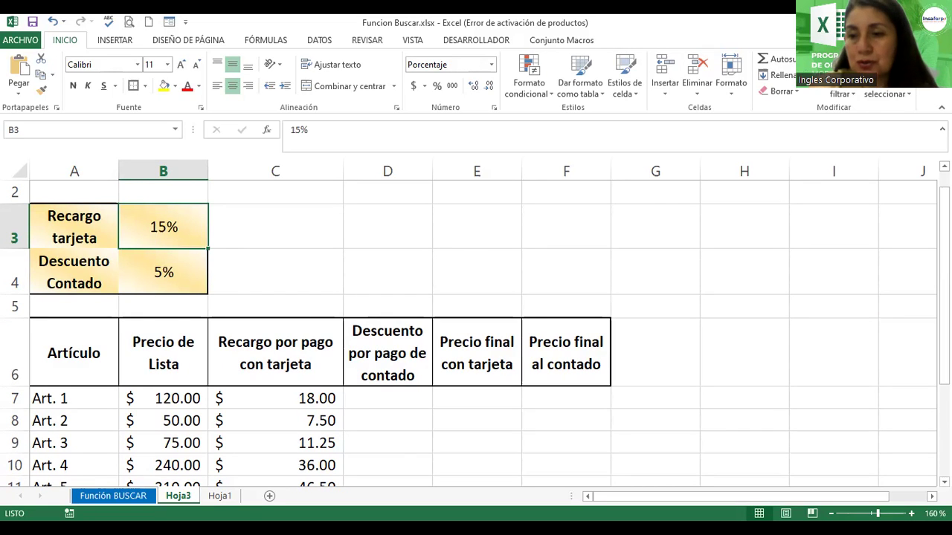
scroll(476, 334, down, 1)
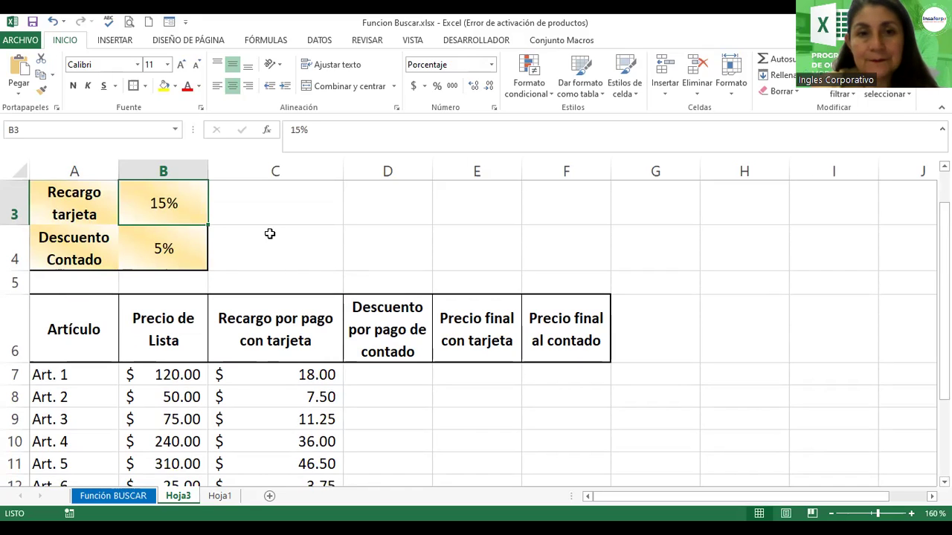
text(10)
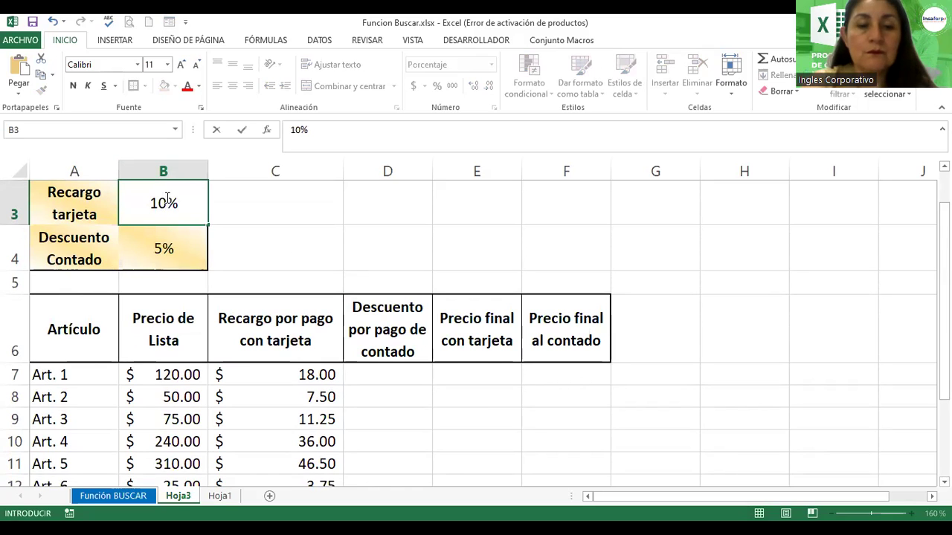
key(Return)
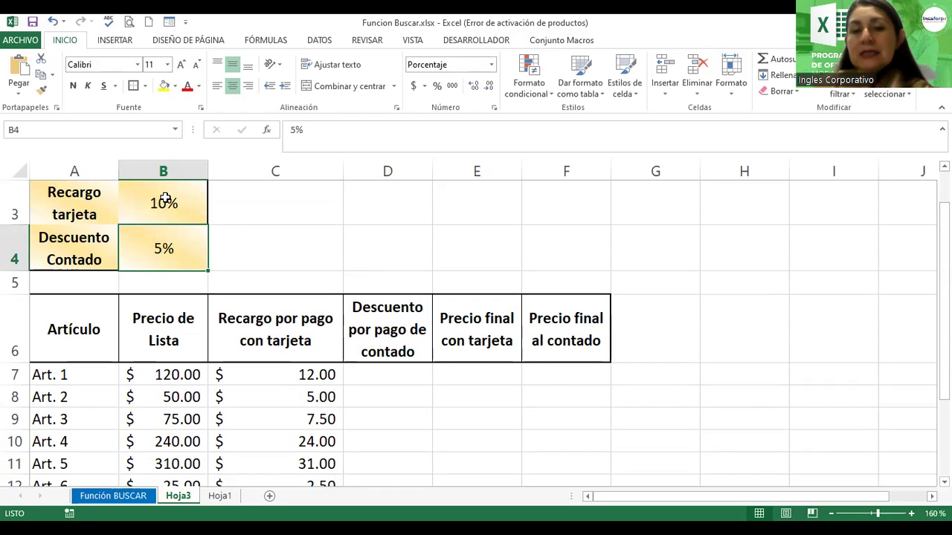
click(388, 380)
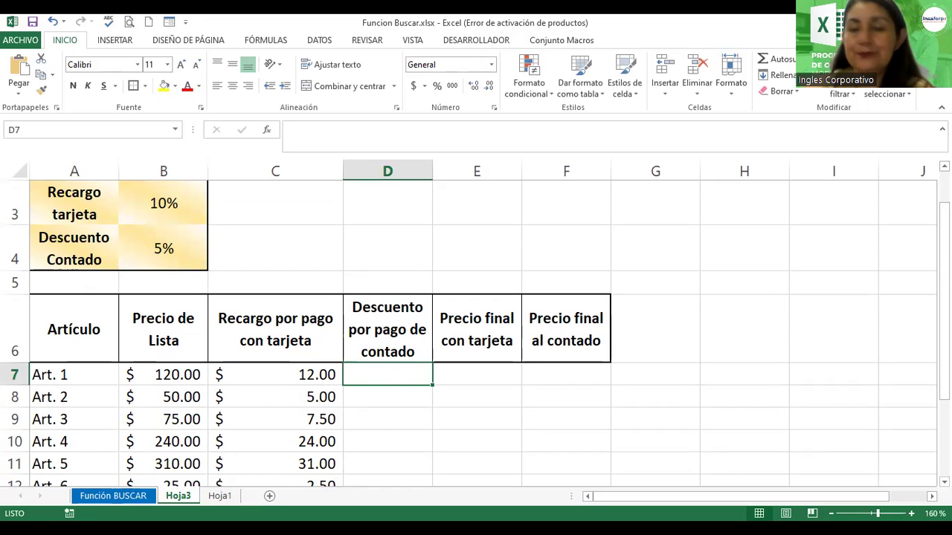
Return to the spreadsheet and start a formula with = in D7.
key(alt+Tab)
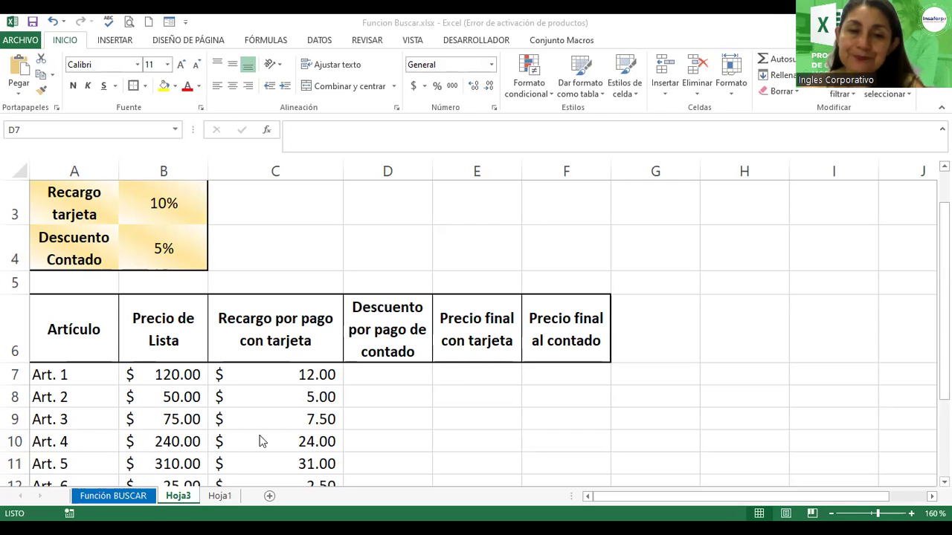
click(407, 373)
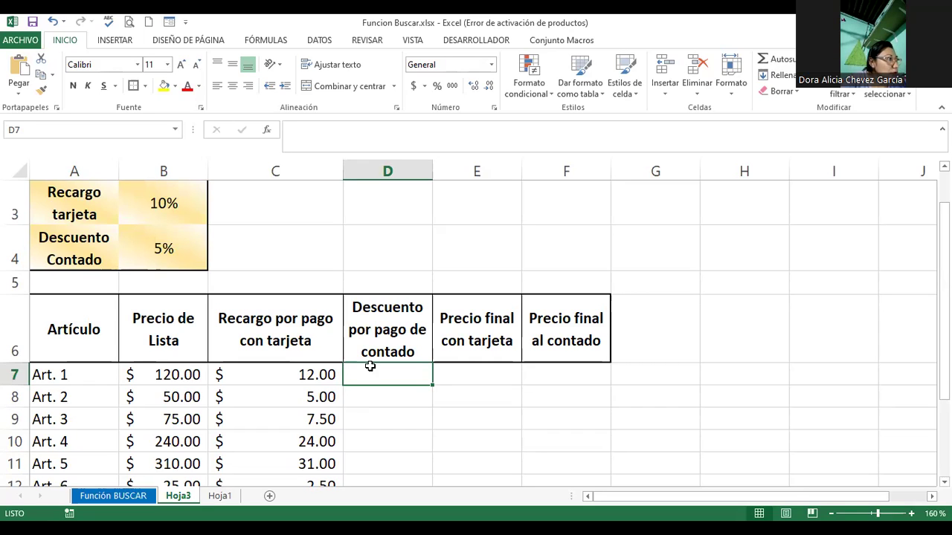
text(=)
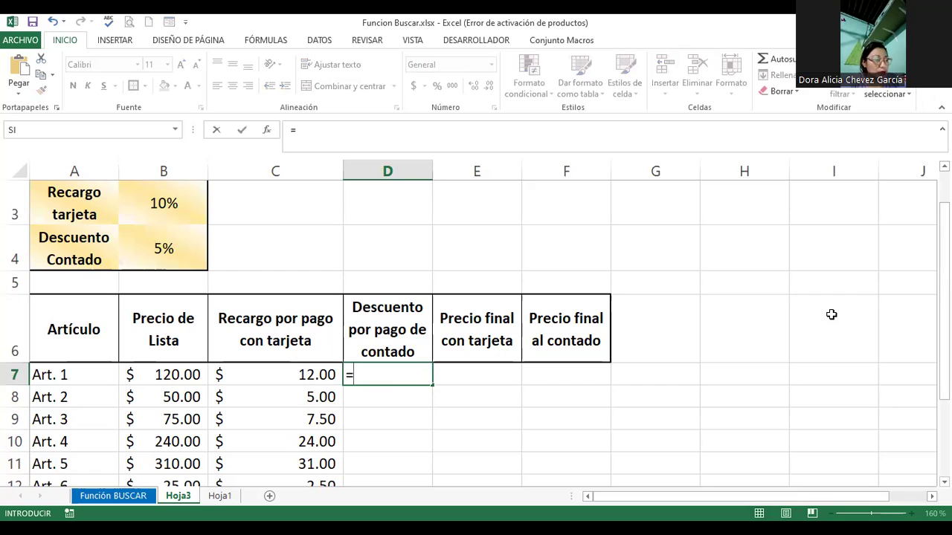
Enter =$B$4*B7 in D7 and fill it down to D13.
click(155, 249)
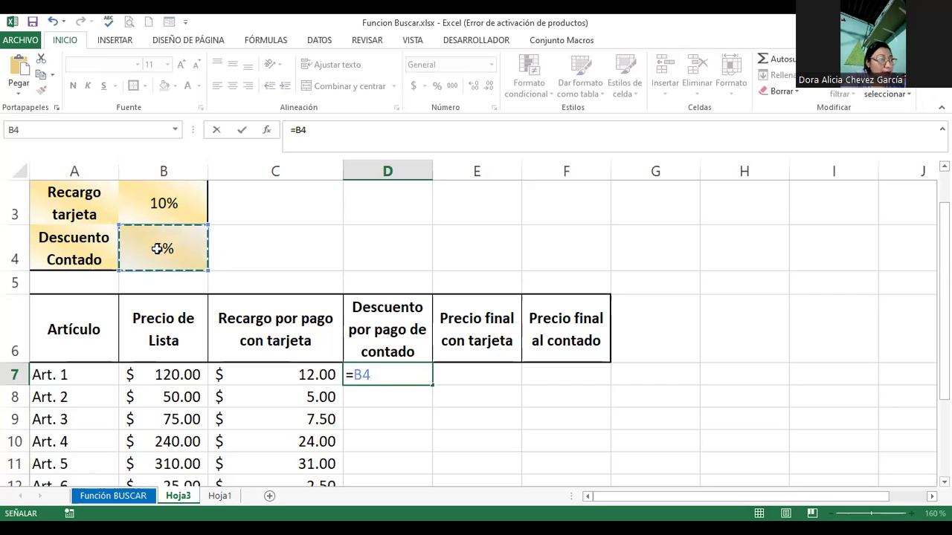
text(*)
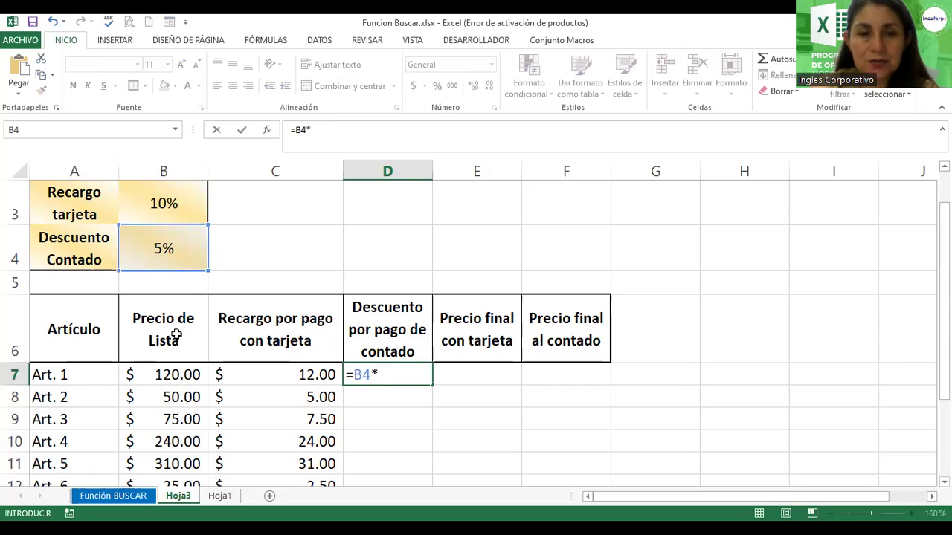
click(159, 375)
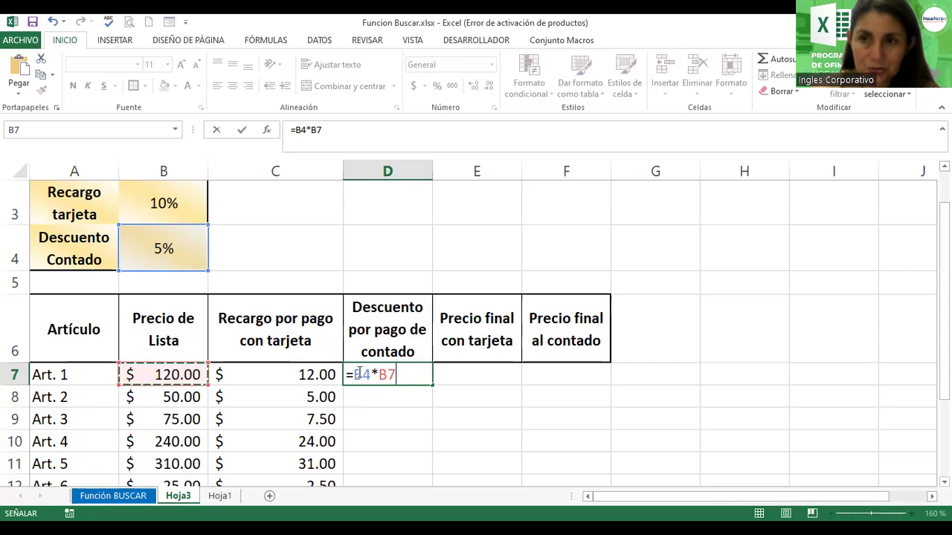
click(360, 373)
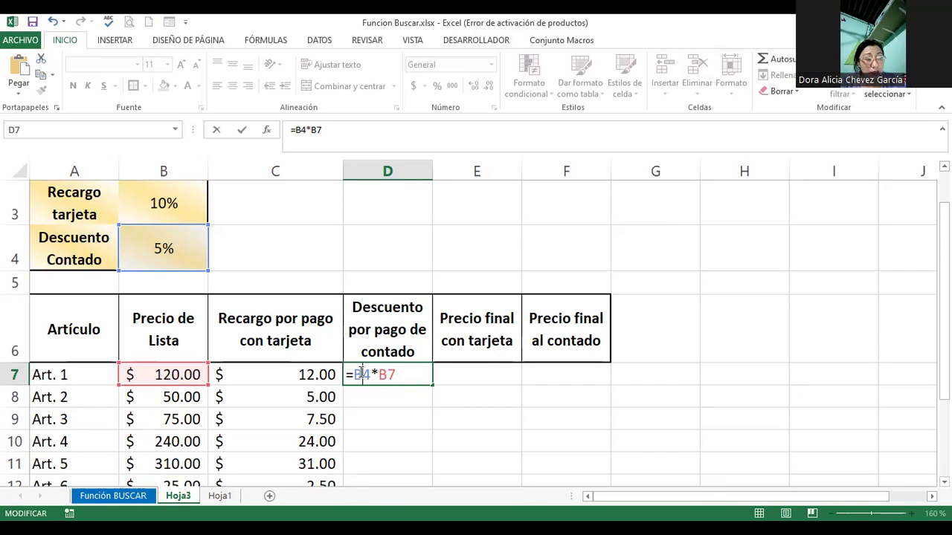
key(F4)
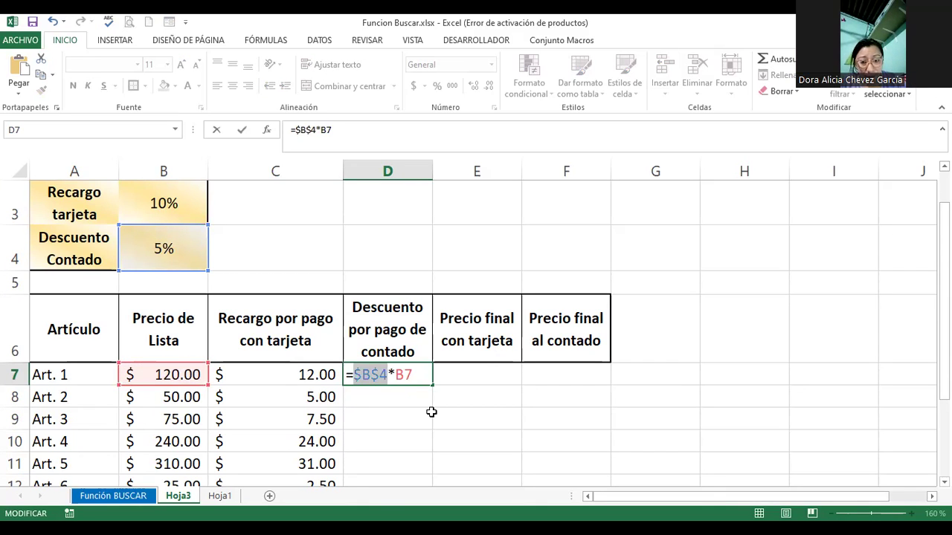
key(Return)
click(398, 376)
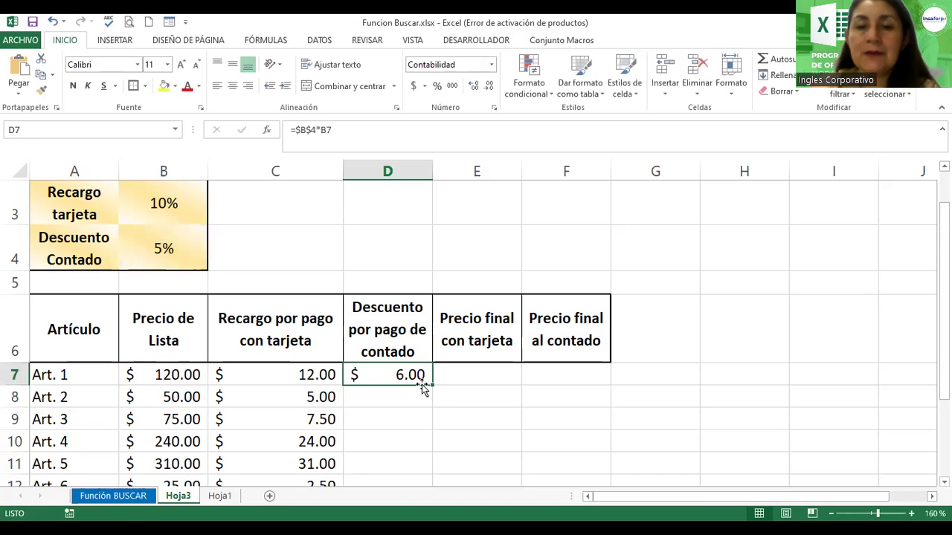
drag(430, 385, 453, 442)
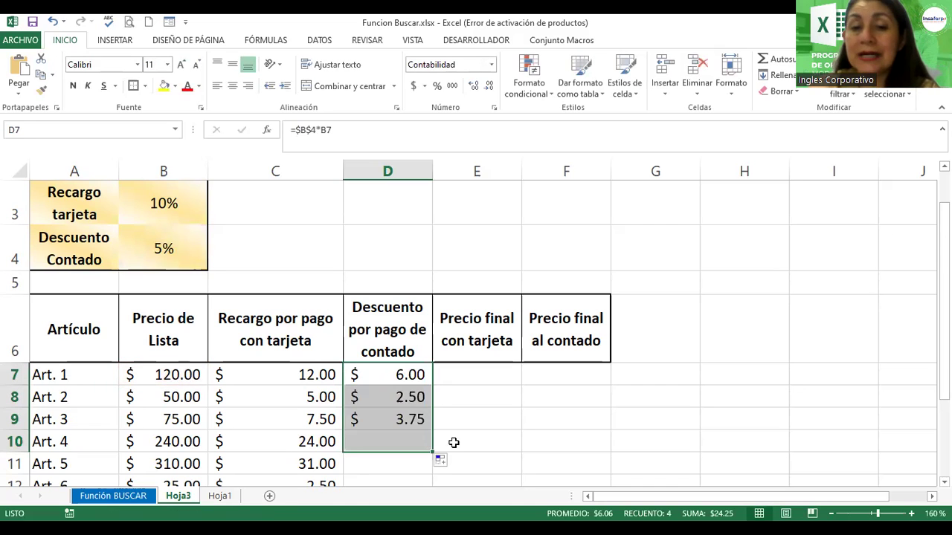
scroll(453, 442, down, 1)
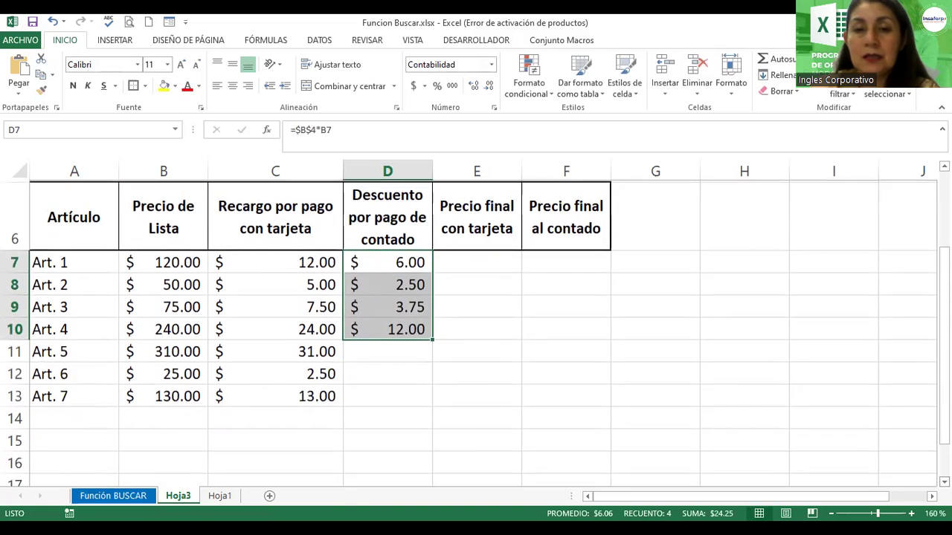
drag(431, 338, 431, 399)
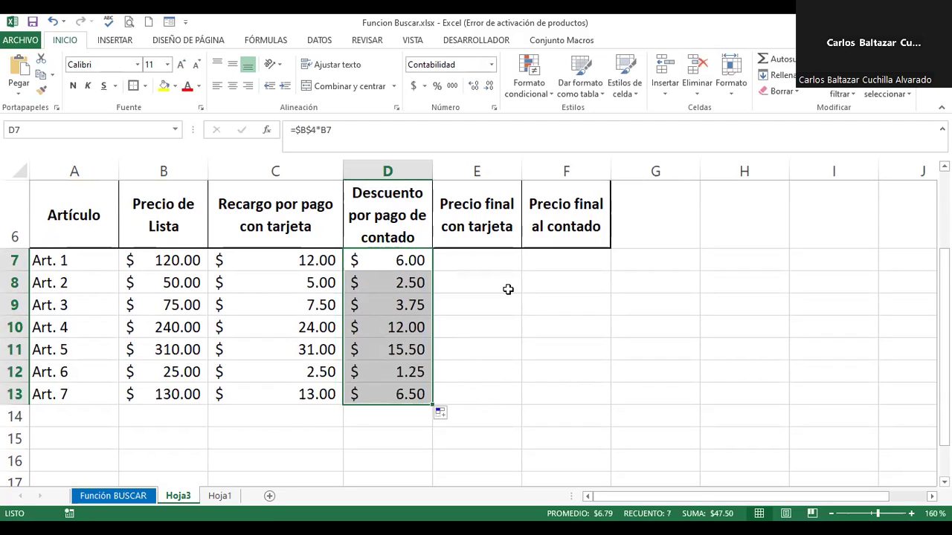
click(476, 263)
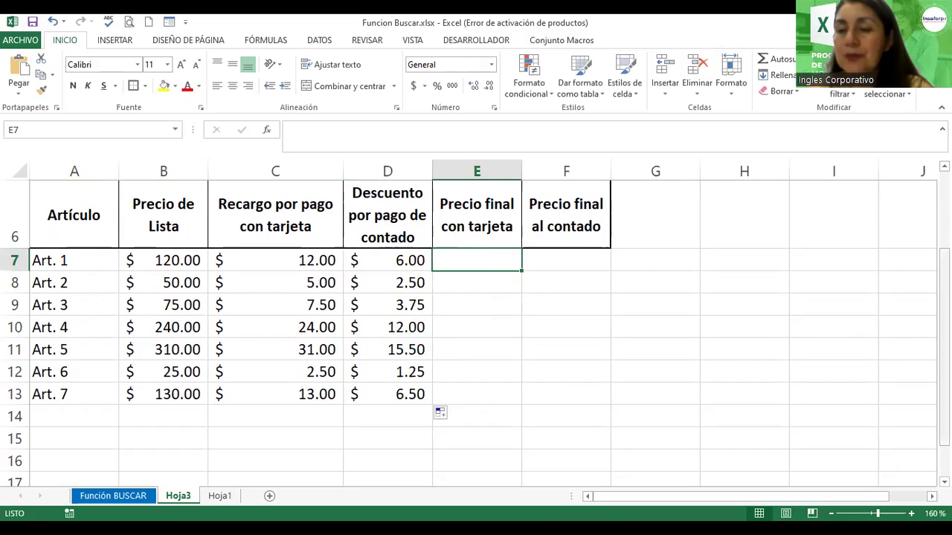
Enter =B7+C7 in E7 and copy it down to E13.
scroll(476, 298, up, 2)
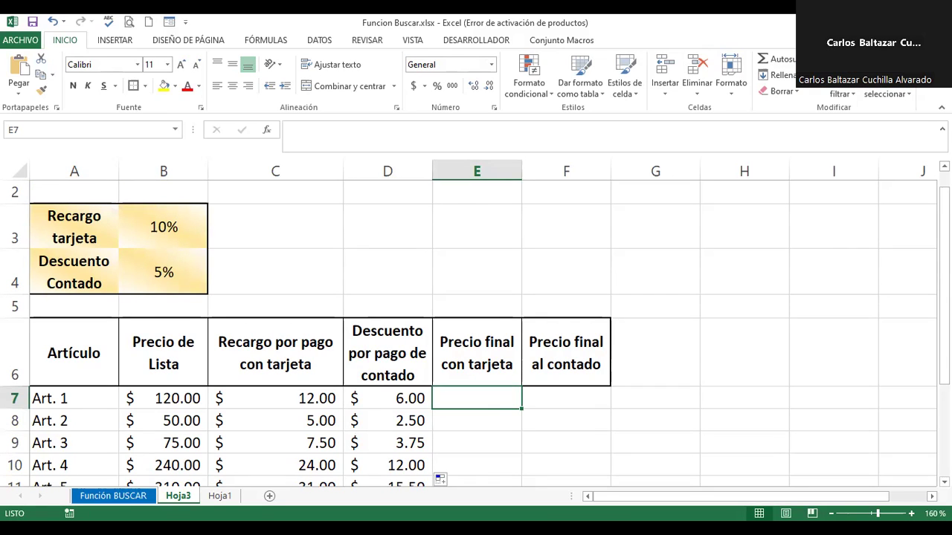
text(=)
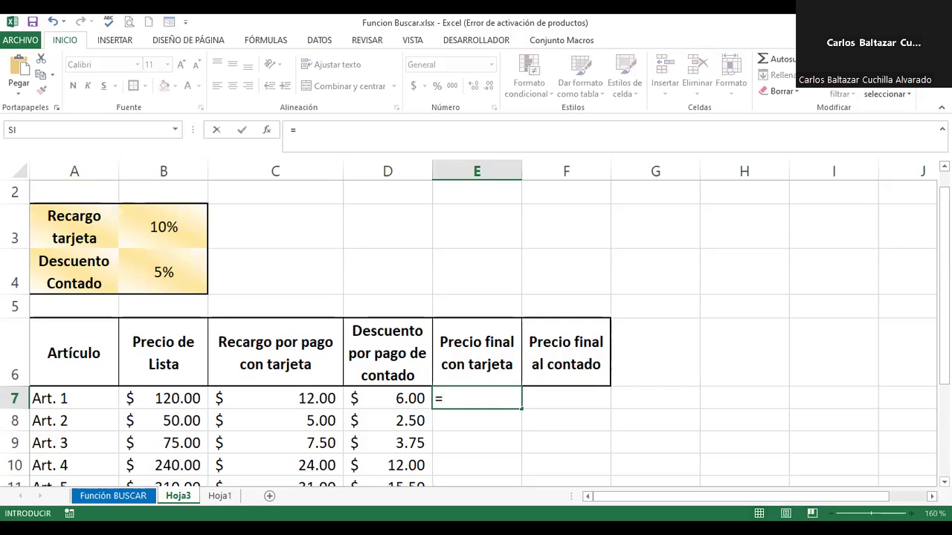
click(160, 399)
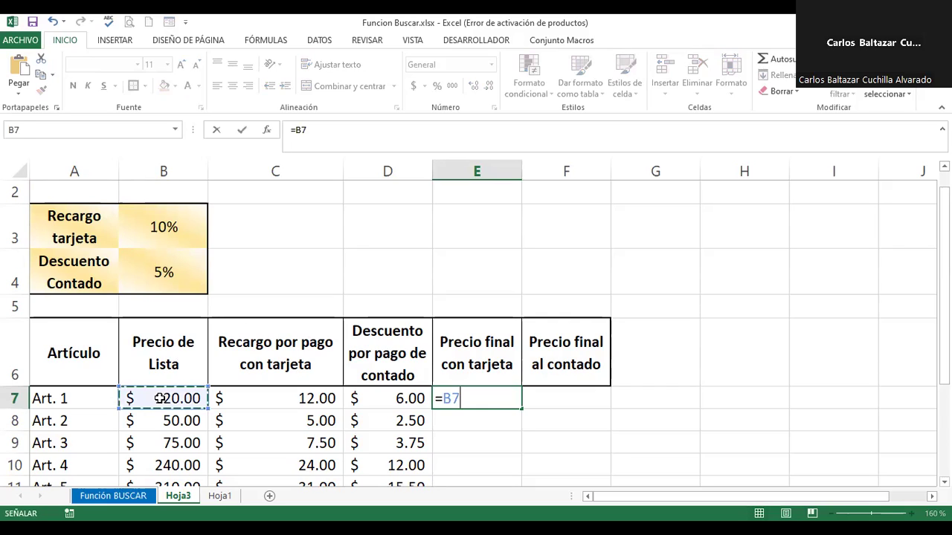
text(+)
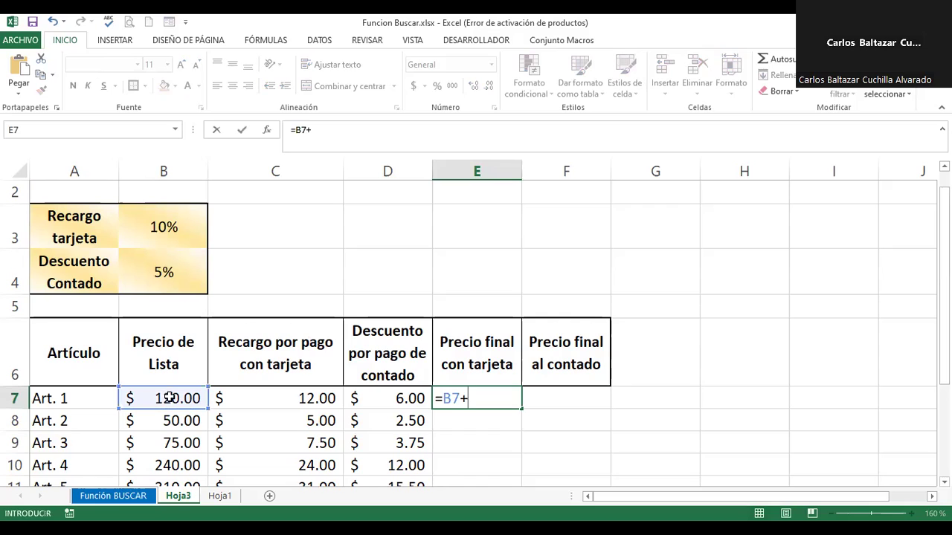
click(287, 400)
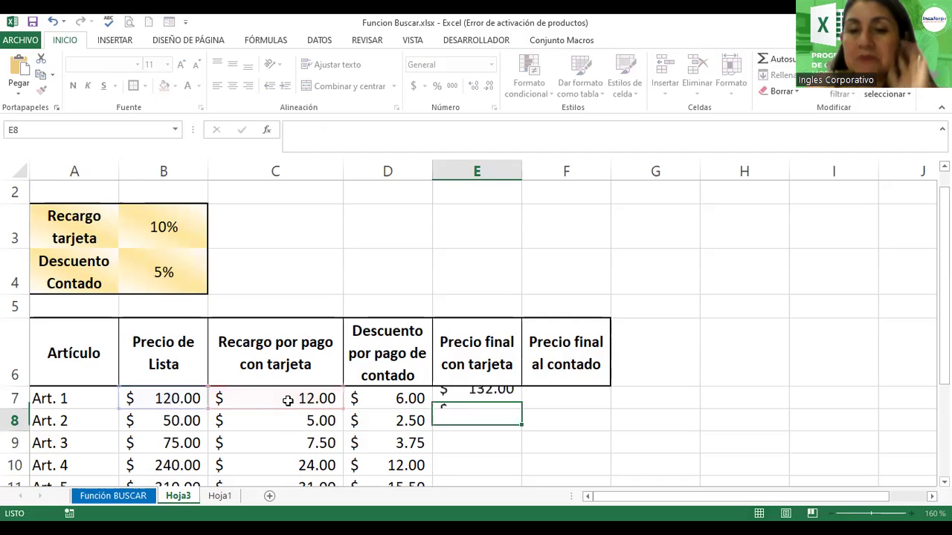
key(Return)
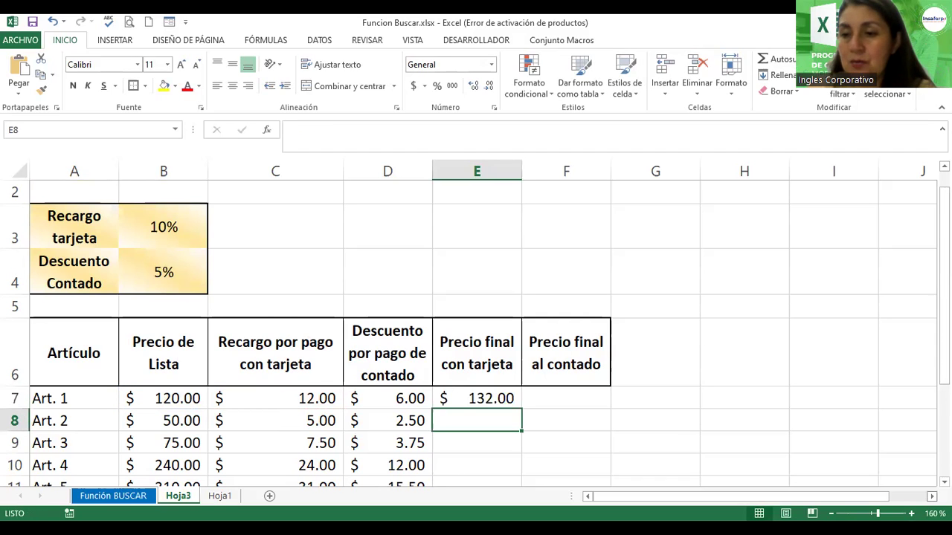
scroll(623, 281, down, 2)
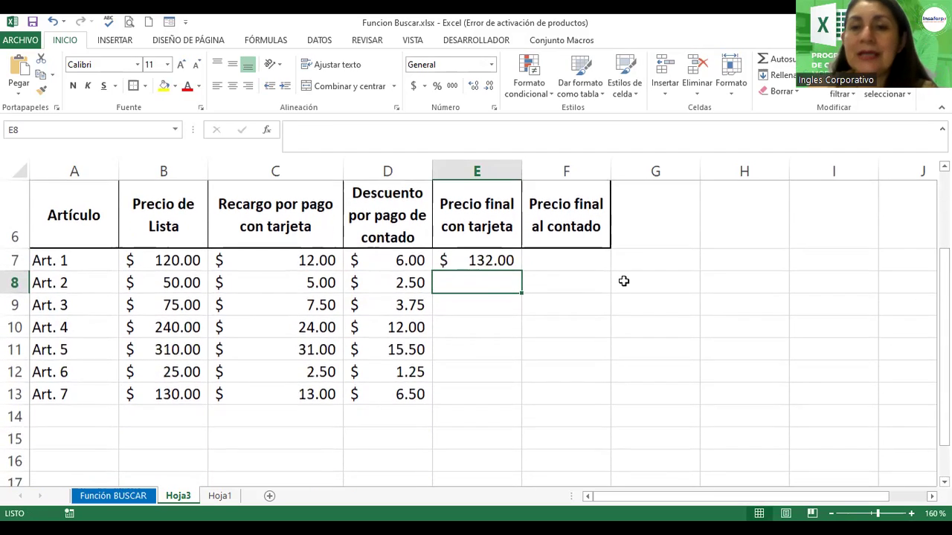
click(493, 260)
drag(521, 271, 541, 394)
click(574, 258)
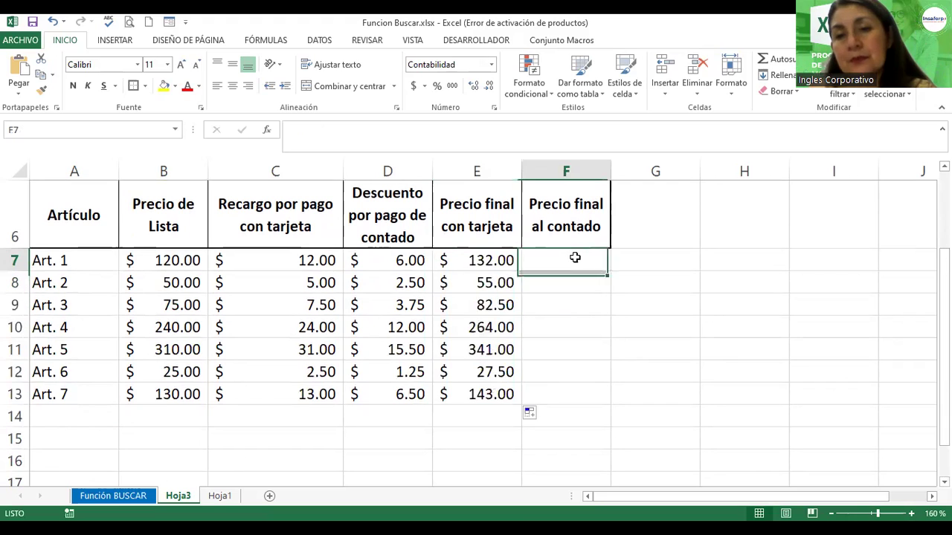
scroll(575, 258, up, 2)
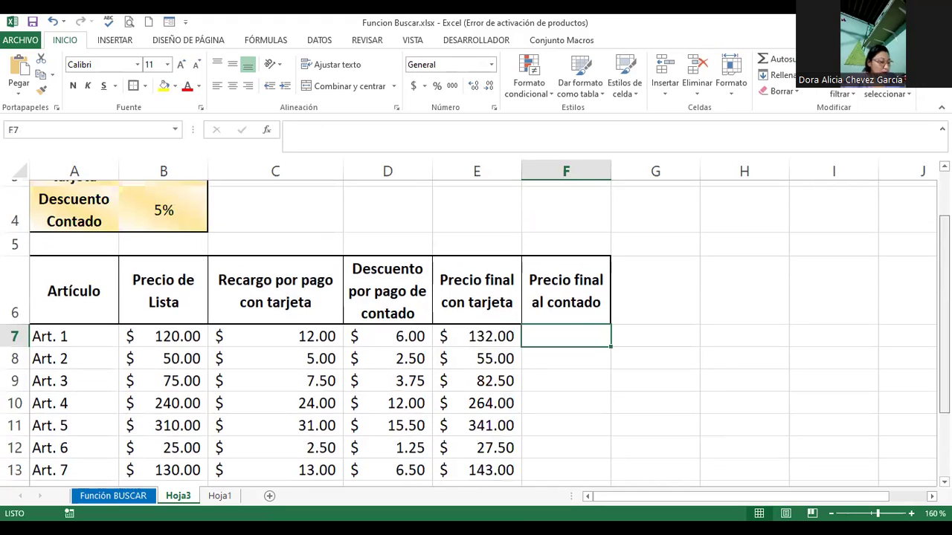
scroll(575, 258, up, 1)
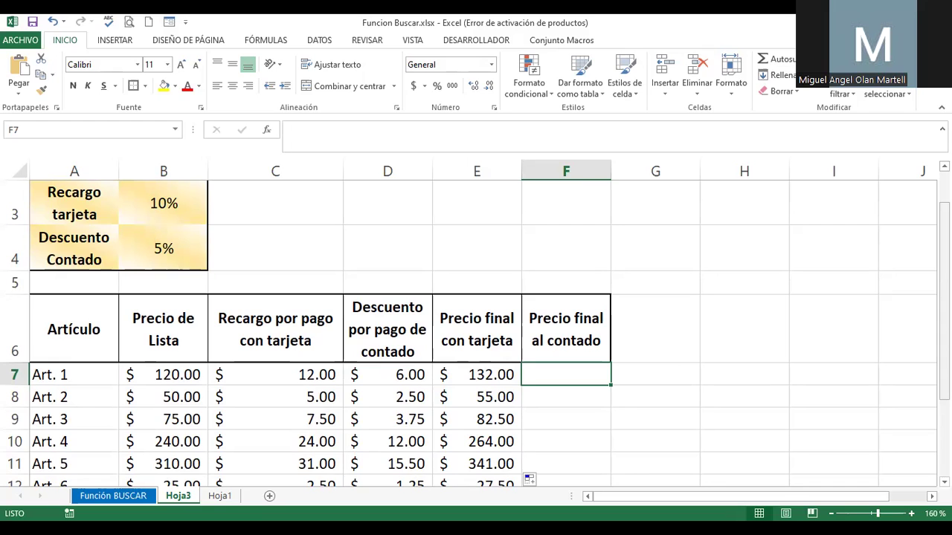
double_click(402, 375)
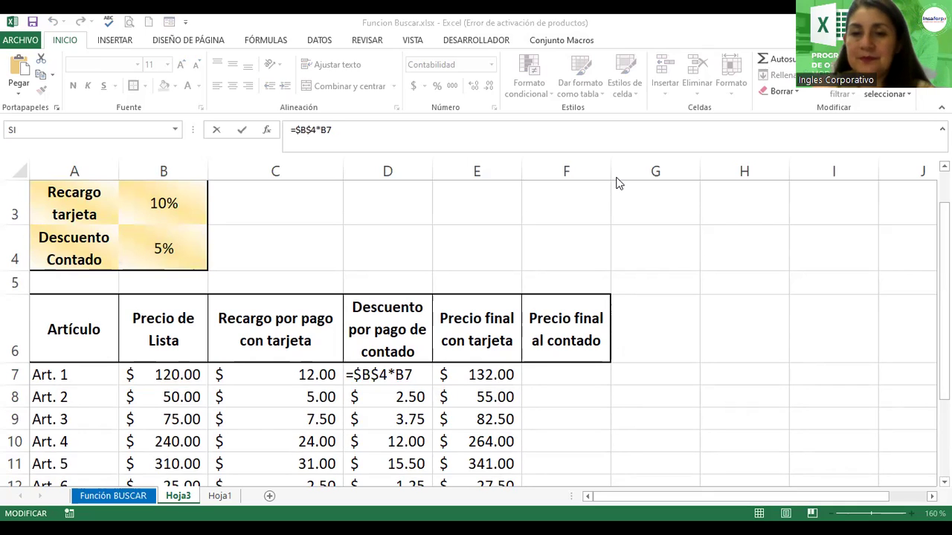
click(571, 376)
click(571, 375)
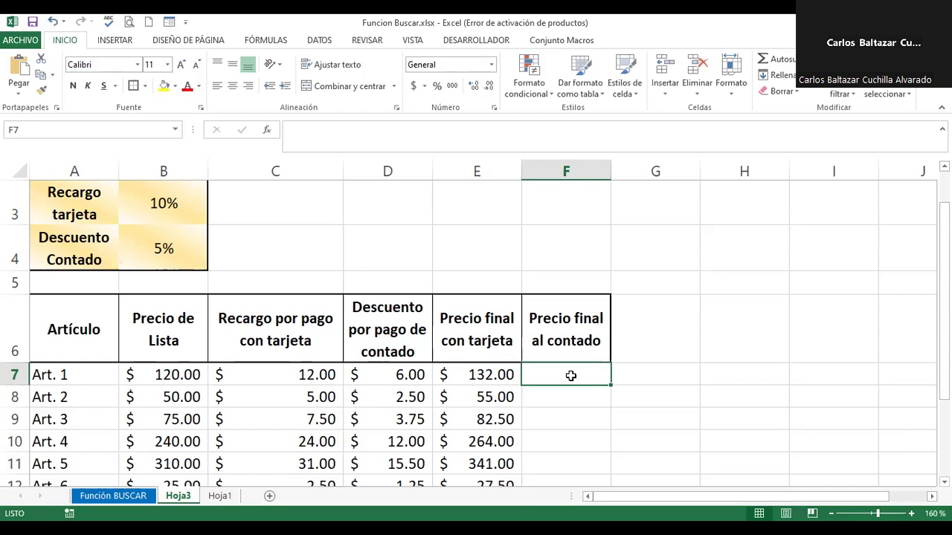
Enter =B7-D7 in F7 so Art. 1's cash price is list price minus cash discount.
text(=)
click(156, 372)
text(-)
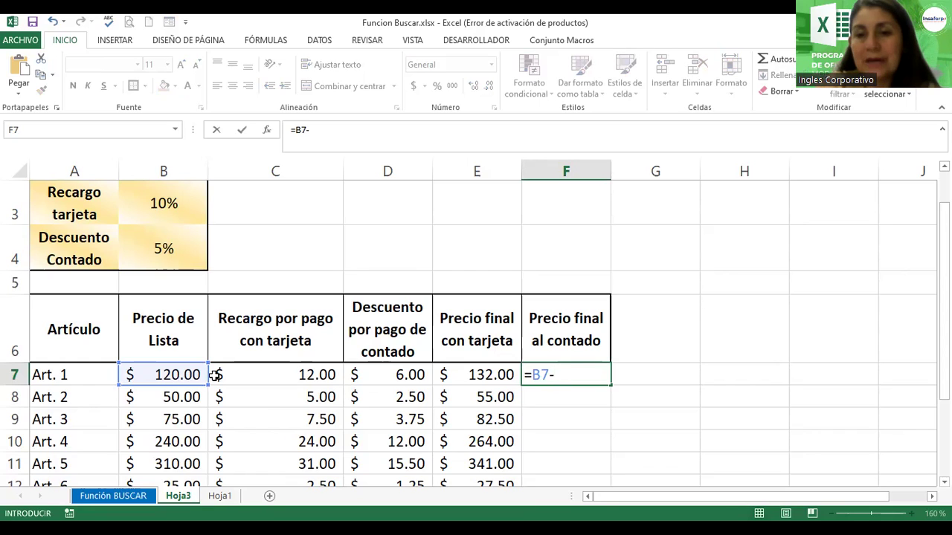
click(399, 376)
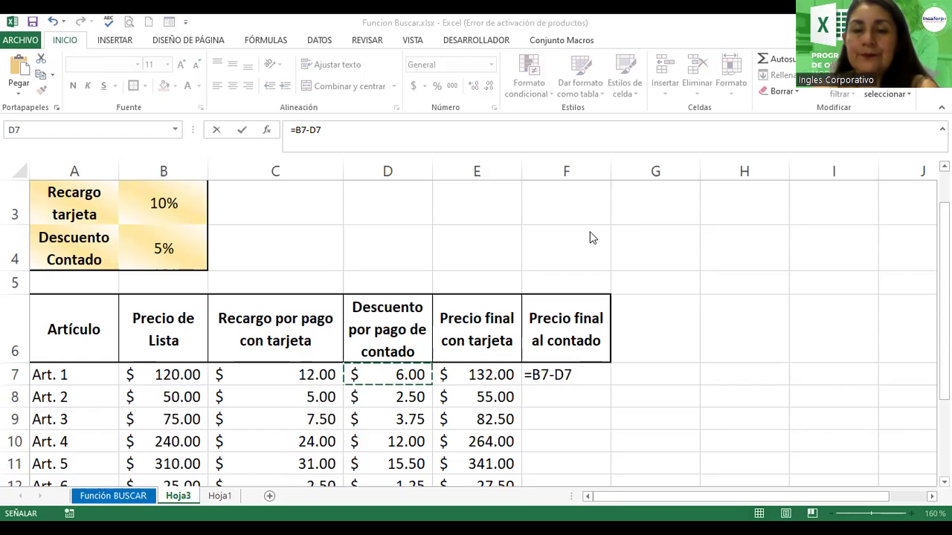
click(584, 369)
key(Return)
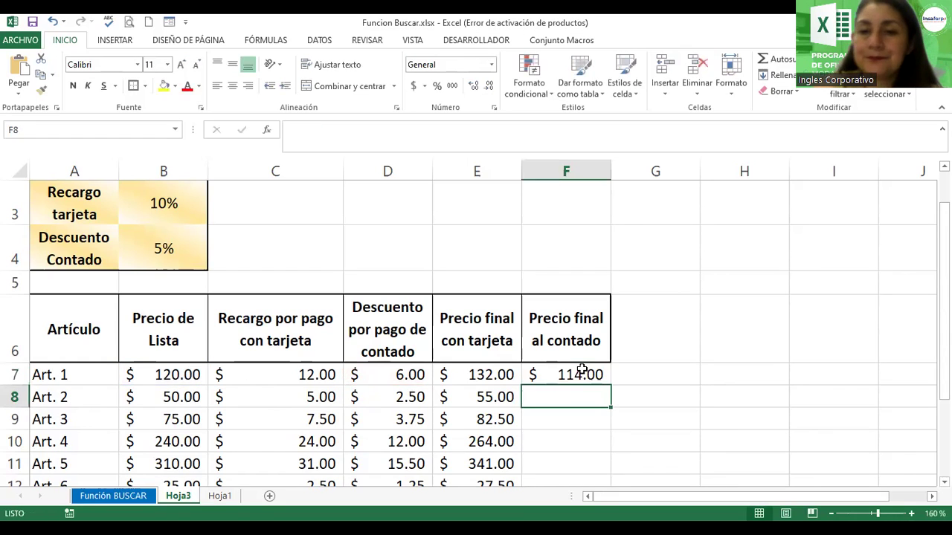
Fill the cash-price formula down to F13, giving 114.00 through 123.50.
click(579, 371)
drag(608, 383, 610, 463)
scroll(616, 466, down, 2)
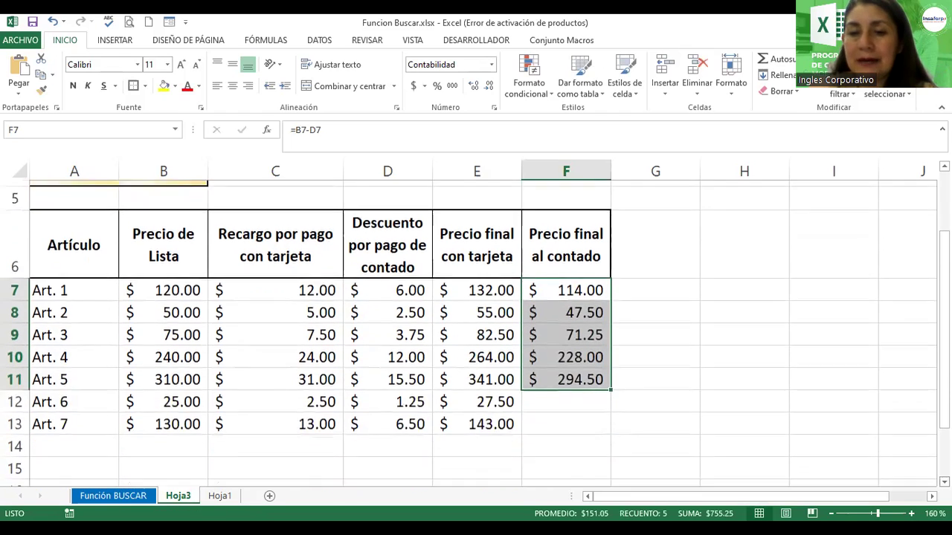
drag(610, 291, 613, 339)
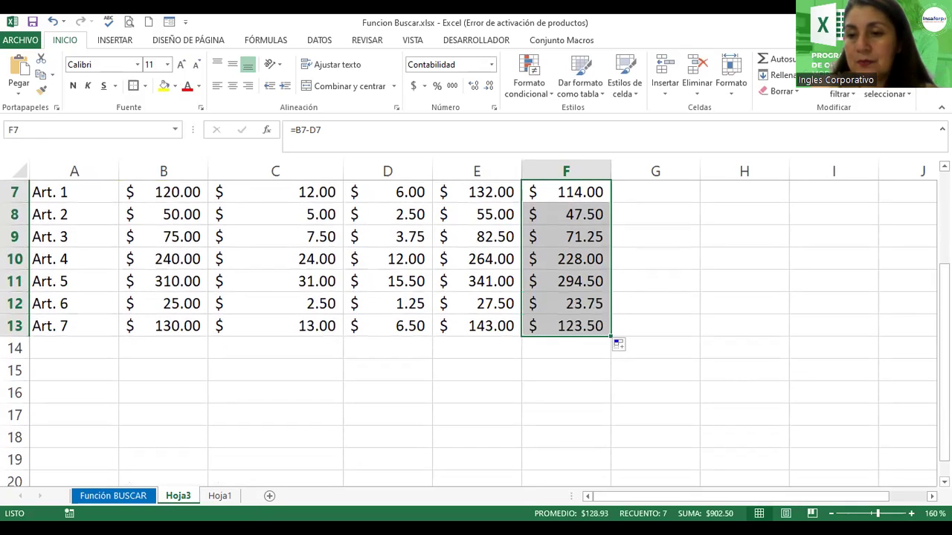
click(831, 512)
click(831, 513)
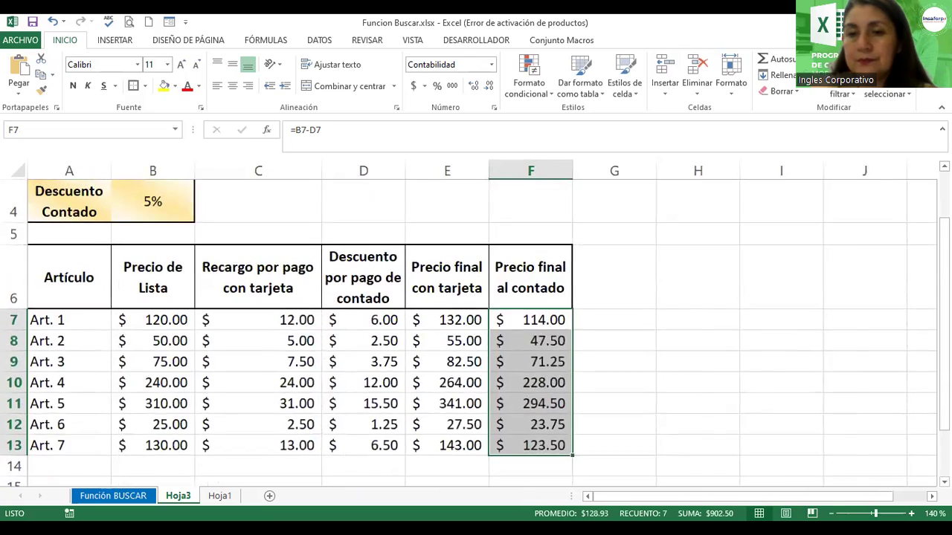
click(830, 512)
click(831, 513)
click(830, 513)
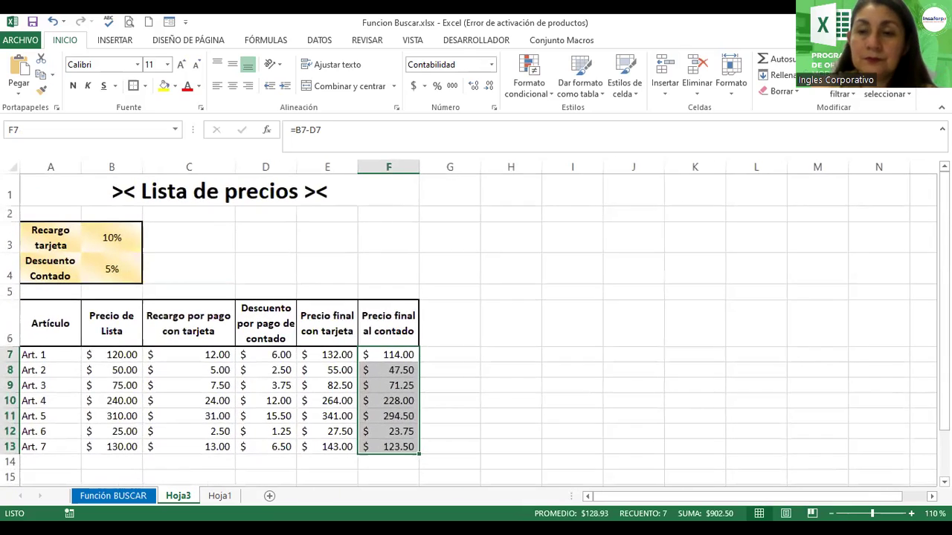
click(830, 513)
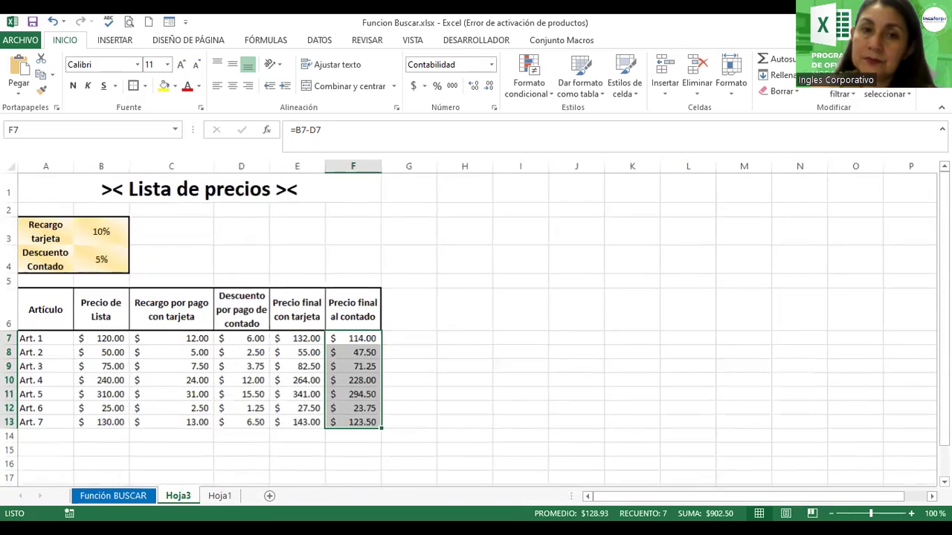
click(64, 314)
drag(60, 316, 346, 420)
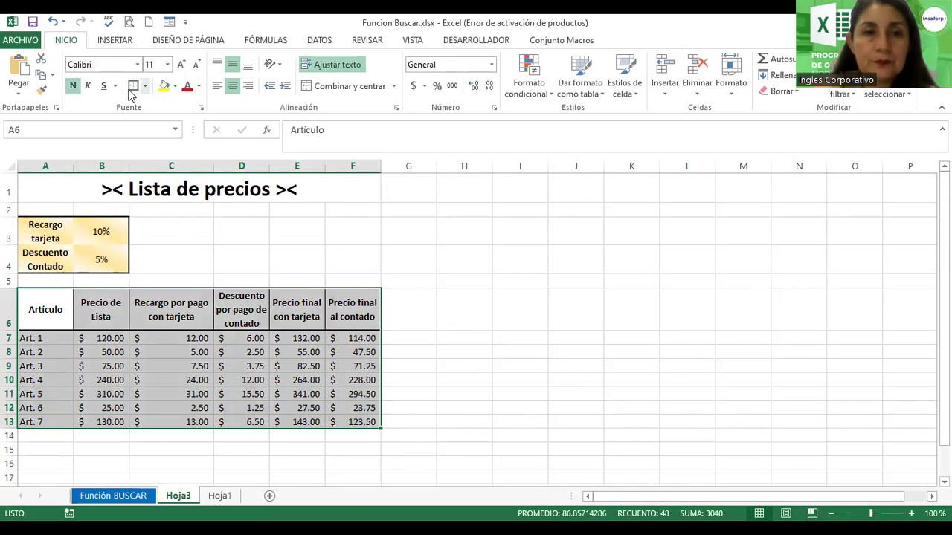
click(518, 268)
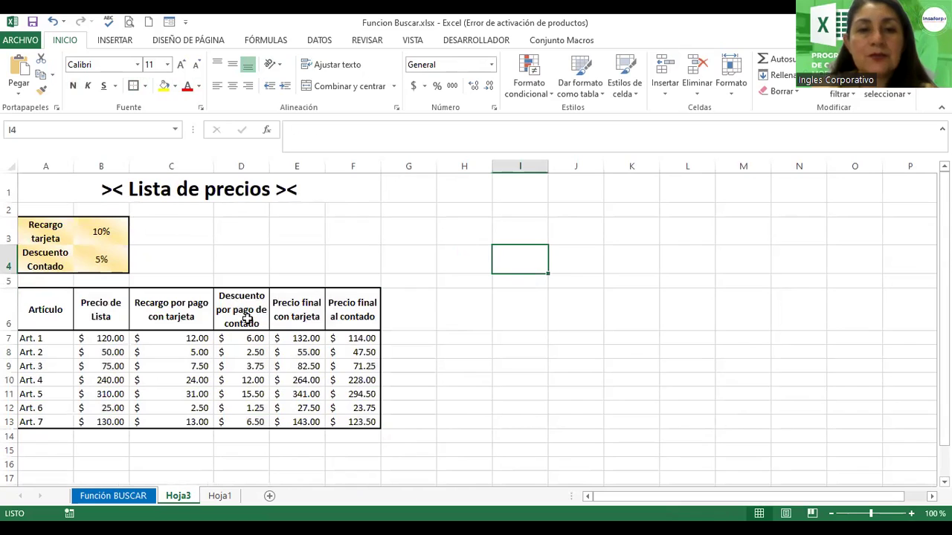
click(302, 318)
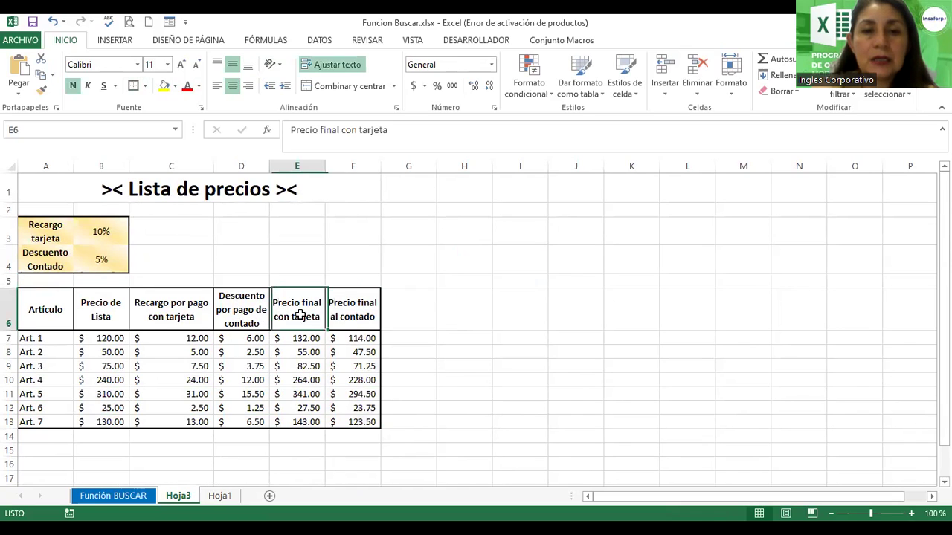
double_click(301, 338)
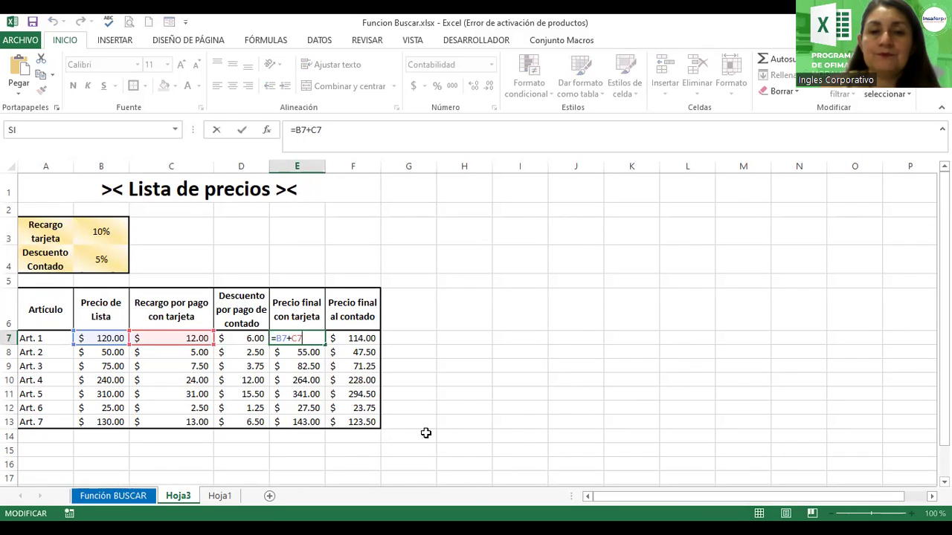
click(471, 336)
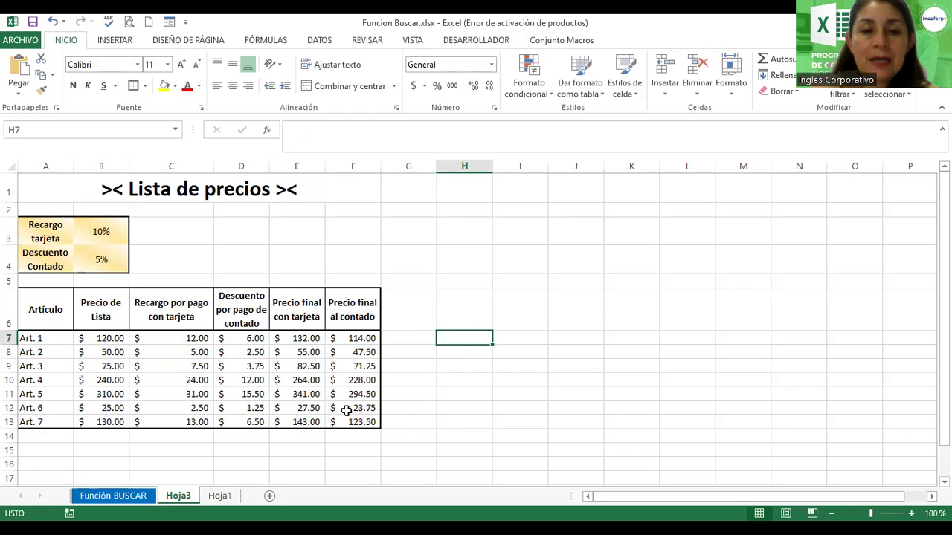
click(177, 498)
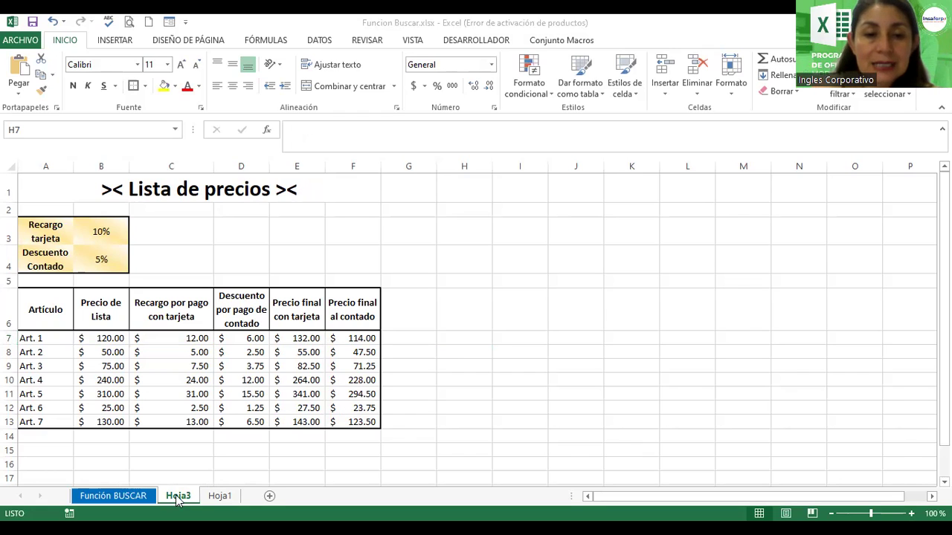
Rename the Hoja3 sheet tab to Tabla_Precios.
drag(177, 500, 214, 504)
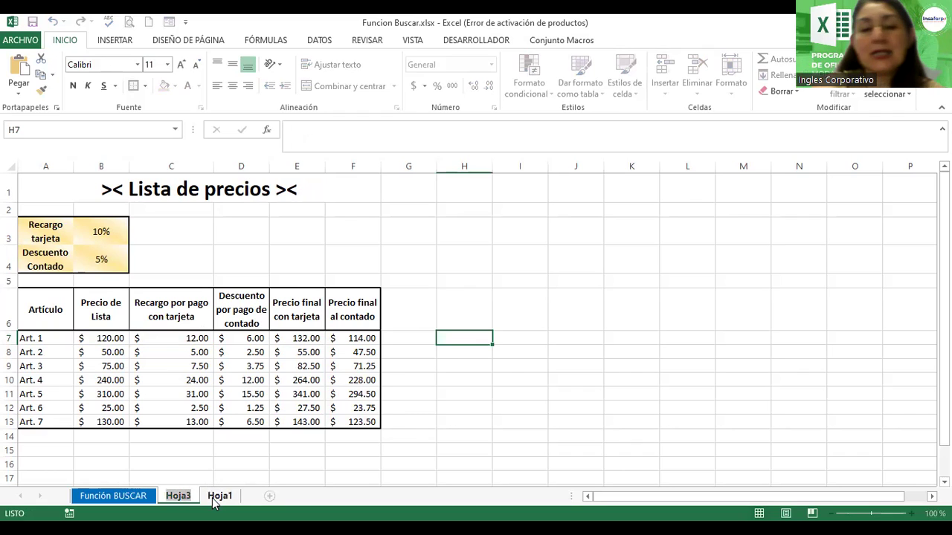
key(BackSpace)
text(Tabla)
text(_Ofic)
key(BackSpace)
key(BackSpace)
key(BackSpace)
text(Precios)
key(Return)
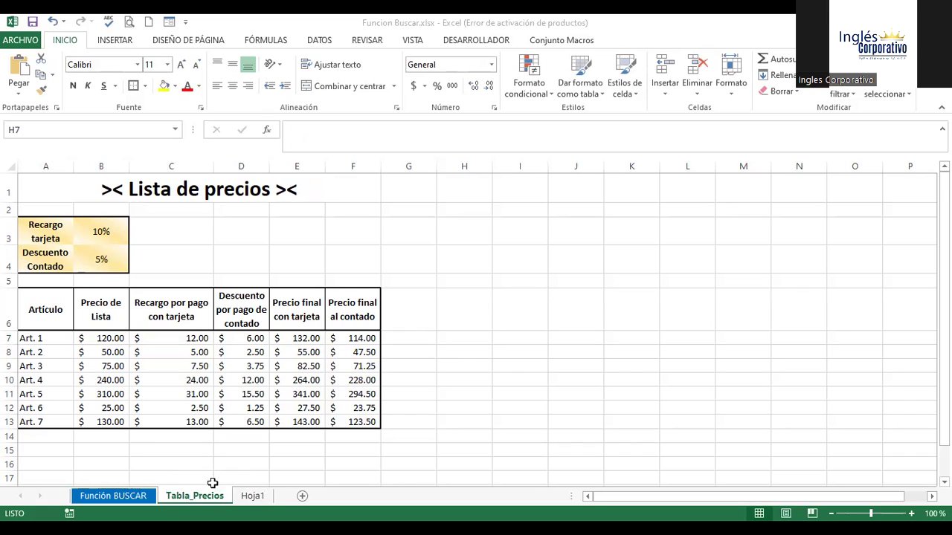
click(423, 97)
Uncheck Líneas de cuadrícula on the VISTA tab, then return to INICIO.
click(413, 40)
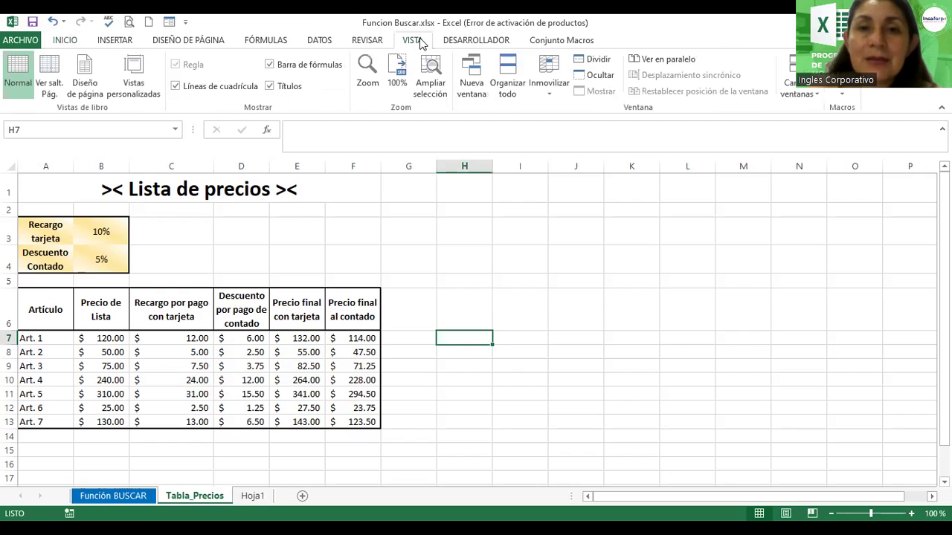
click(176, 86)
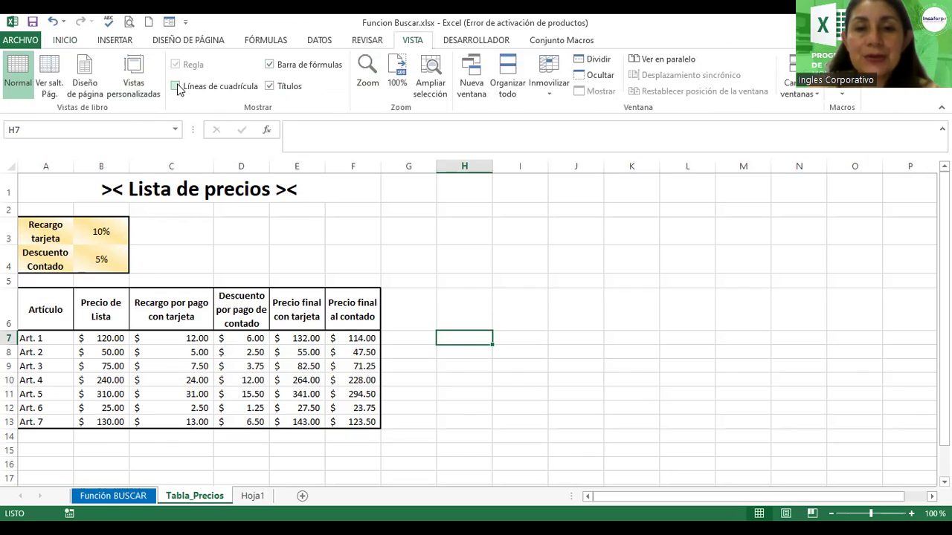
click(452, 254)
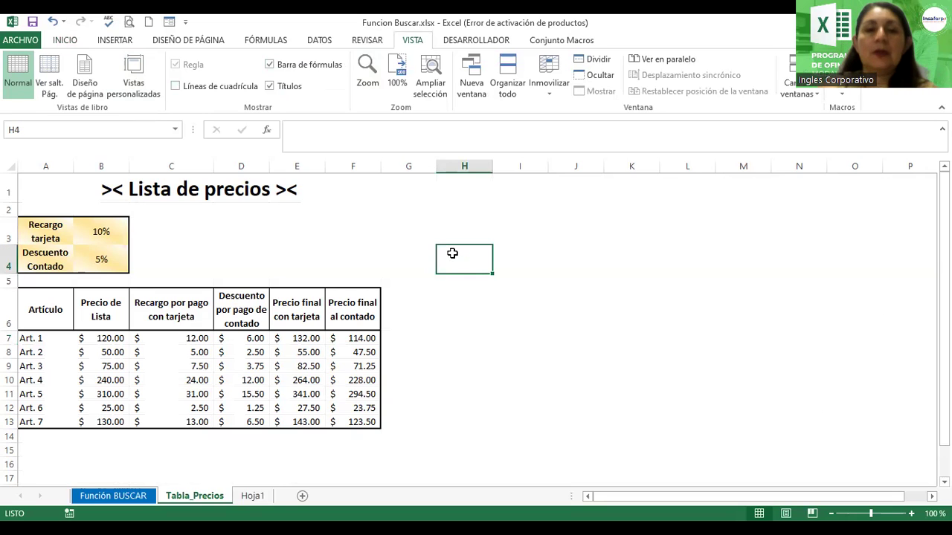
mouse_move(20, 179)
mouse_down()
mouse_move(54, 220)
mouse_move(91, 420)
mouse_up()
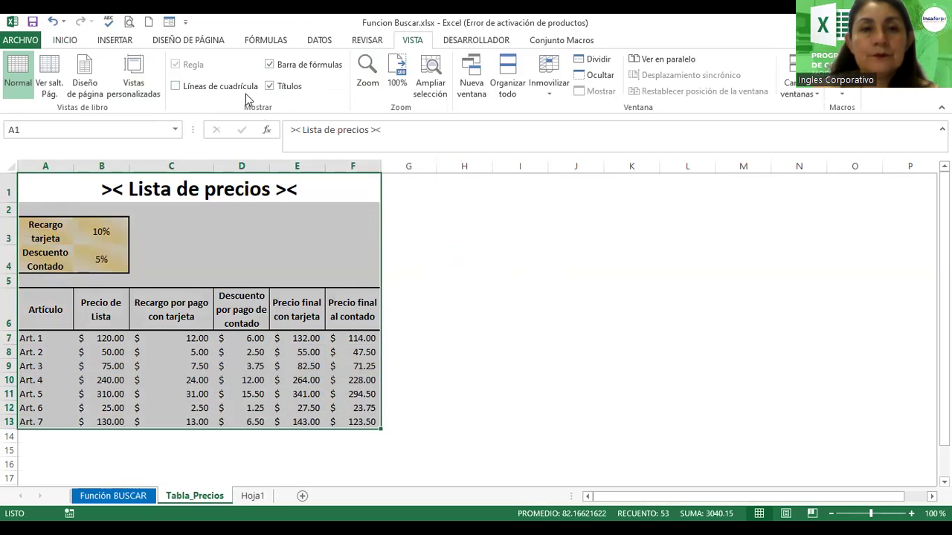
click(64, 42)
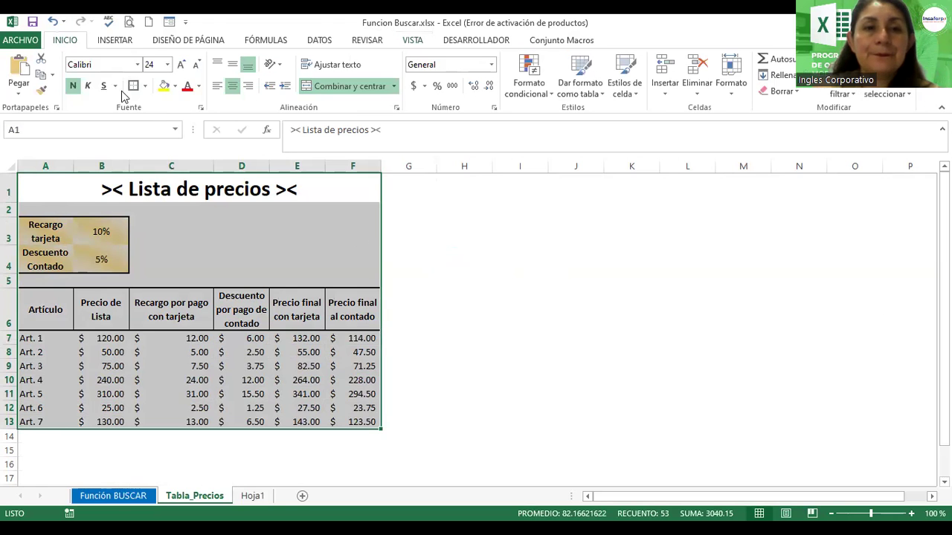
click(493, 260)
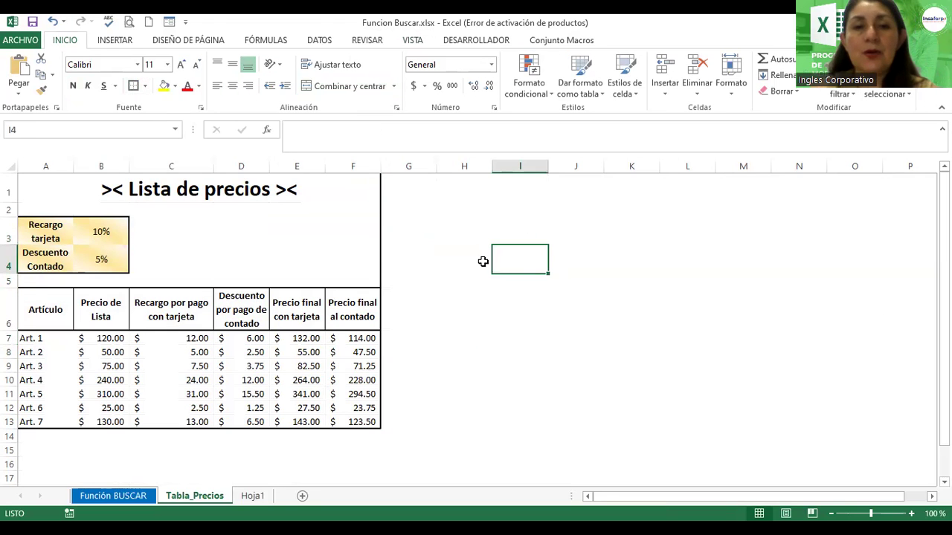
click(253, 496)
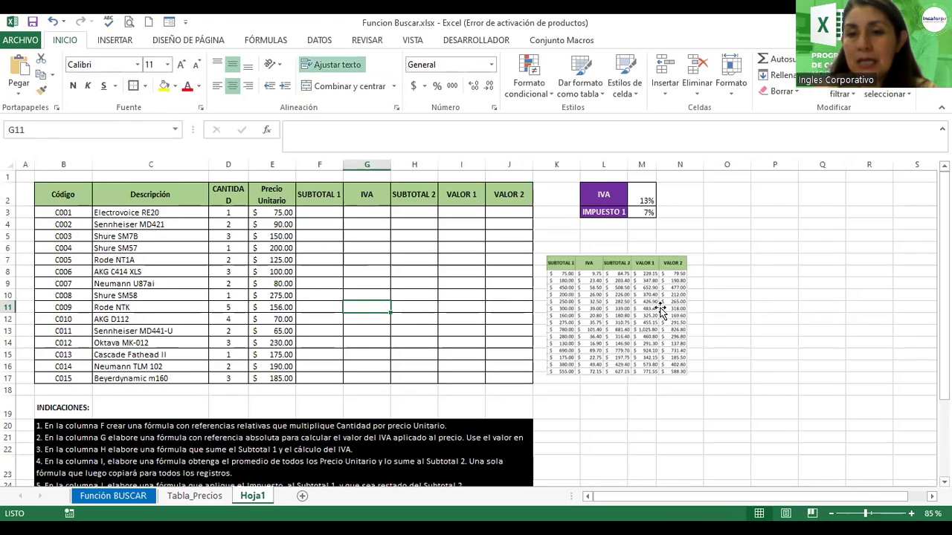
drag(657, 305, 736, 311)
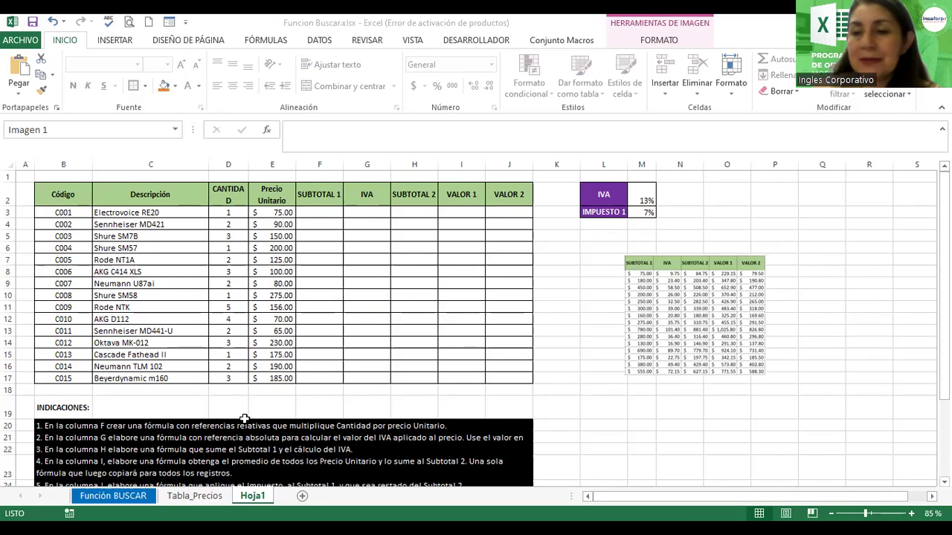
scroll(476, 327, down, 3)
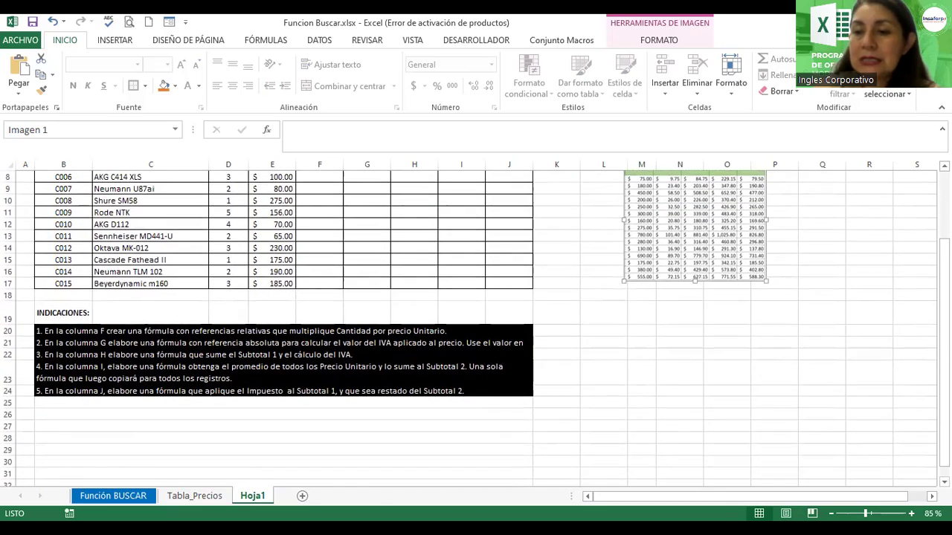
ctrl+scroll(476, 327, up, 1)
ctrl+scroll(475, 327, up, 1)
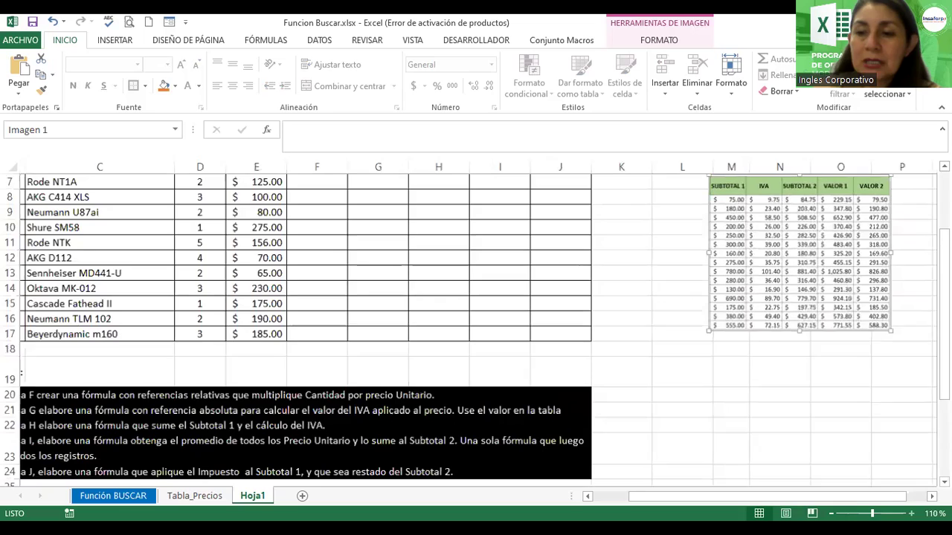
scroll(475, 327, down, 1)
scroll(476, 327, down, 1)
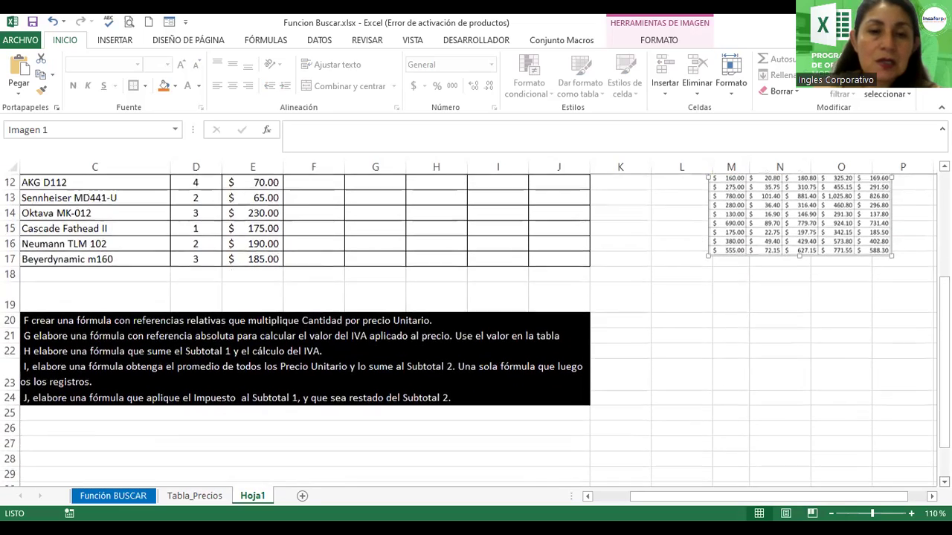
scroll(475, 327, down, 1)
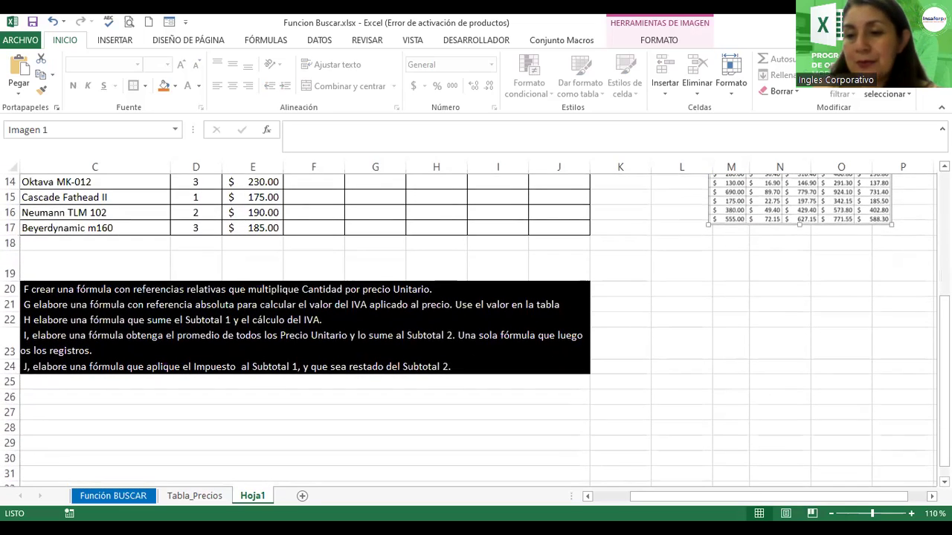
scroll(476, 327, down, 1)
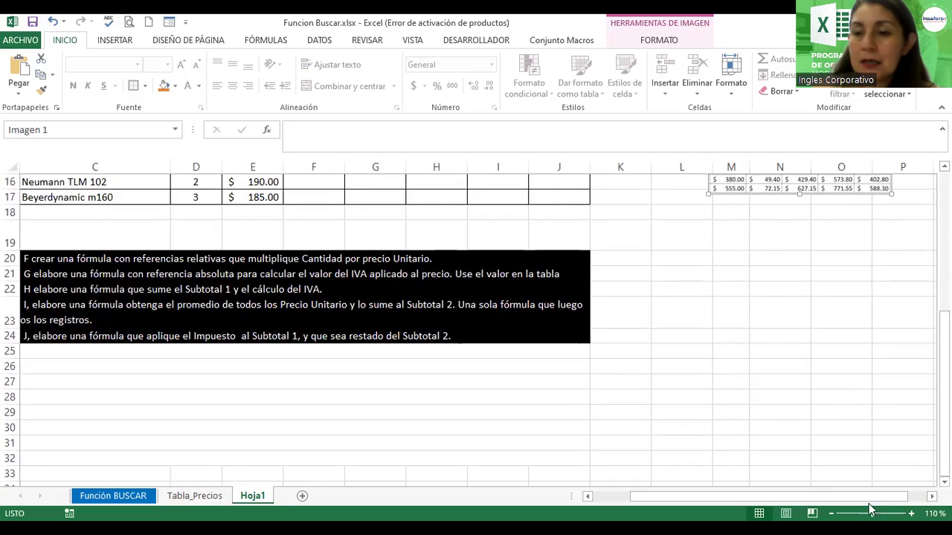
drag(796, 510, 759, 510)
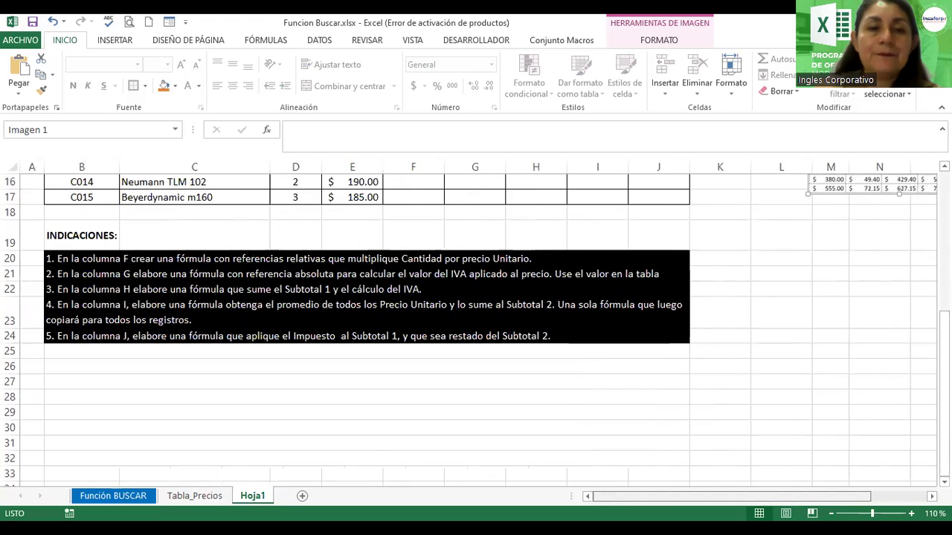
scroll(869, 504, up, 2)
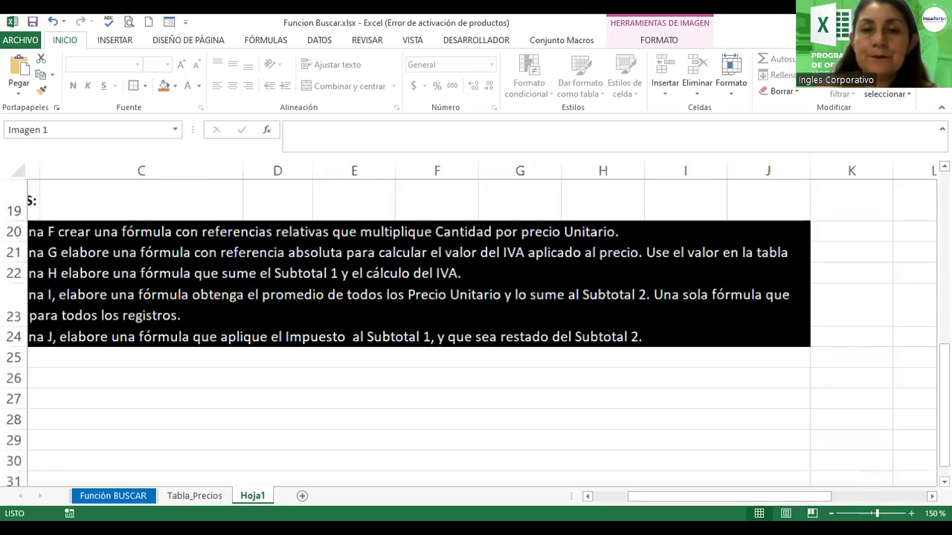
drag(731, 495, 692, 495)
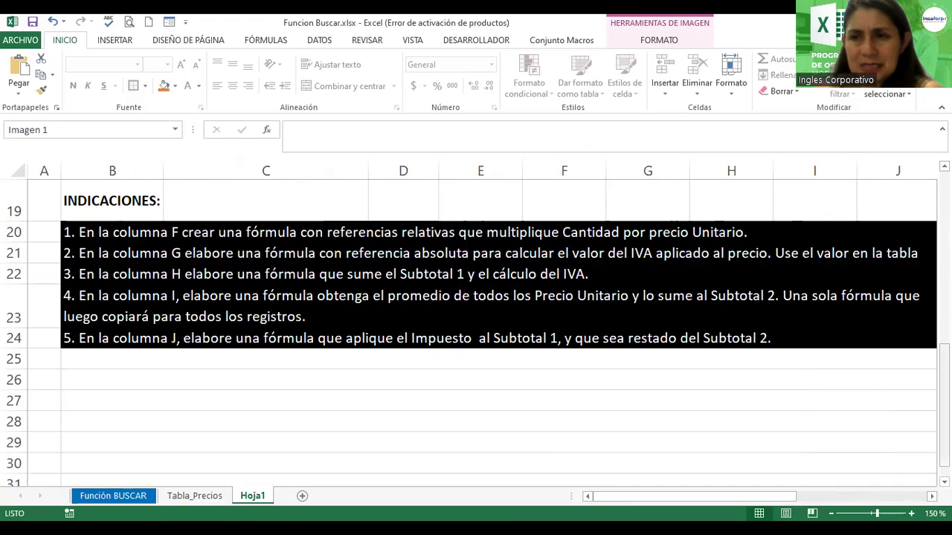
scroll(927, 230, up, 1)
scroll(927, 230, up, 2)
scroll(927, 231, up, 2)
scroll(927, 230, up, 1)
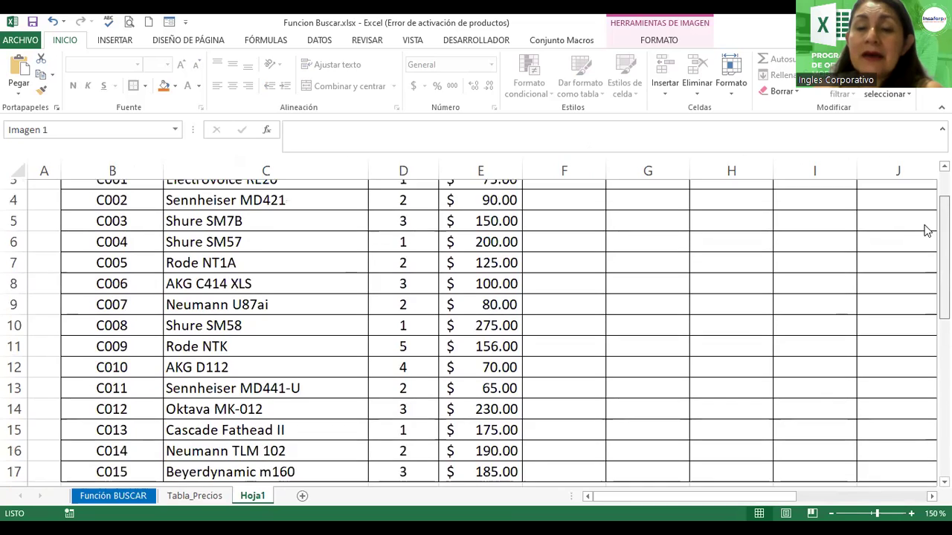
scroll(927, 231, up, 1)
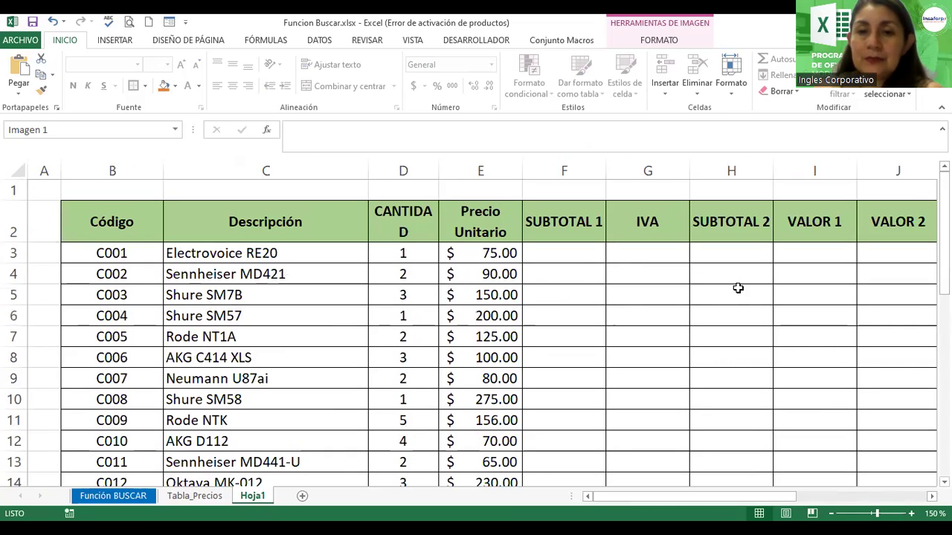
Enter =D3*E3 in F3 as the first product's SUBTOTAL 1.
click(558, 251)
text(=)
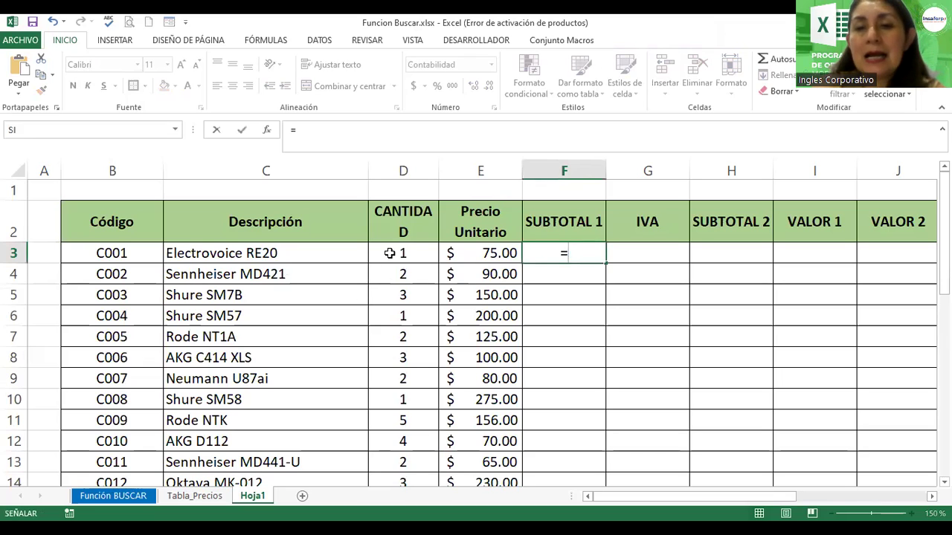
click(388, 253)
key(Up)
text(*)
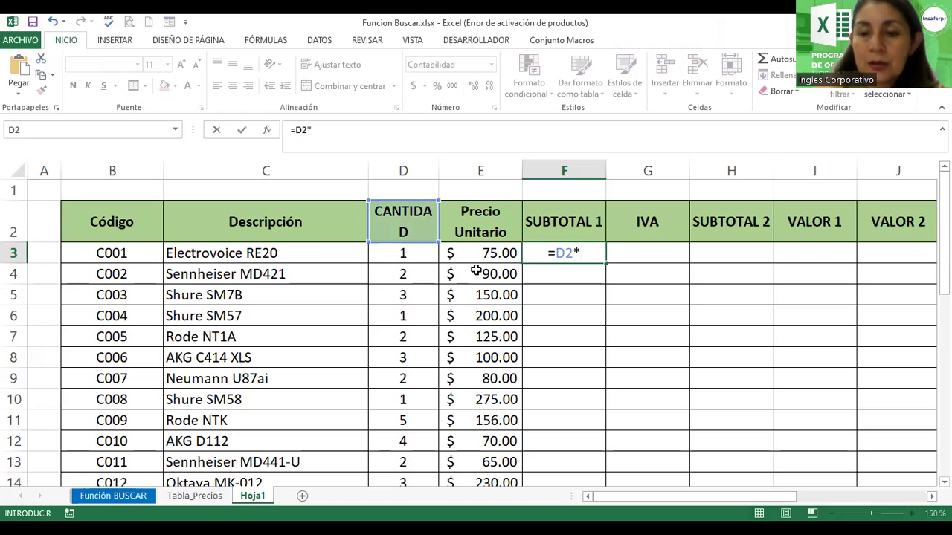
key(BackSpace)
key(BackSpace)
key(BackSpace)
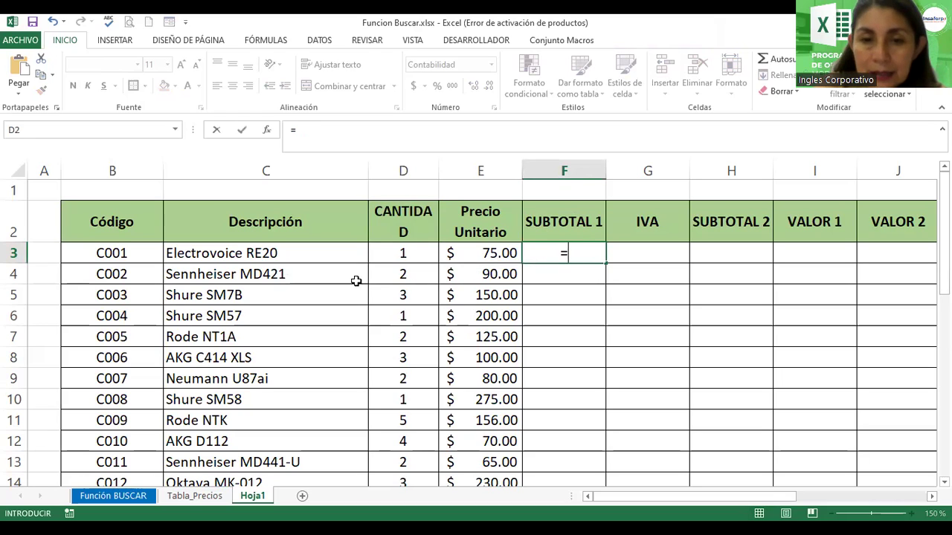
click(394, 256)
text(*)
click(491, 253)
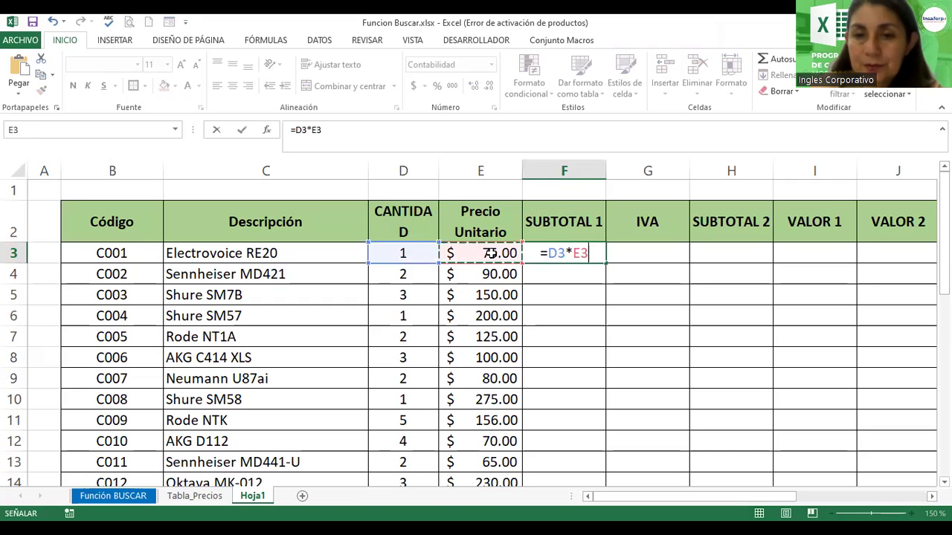
key(Return)
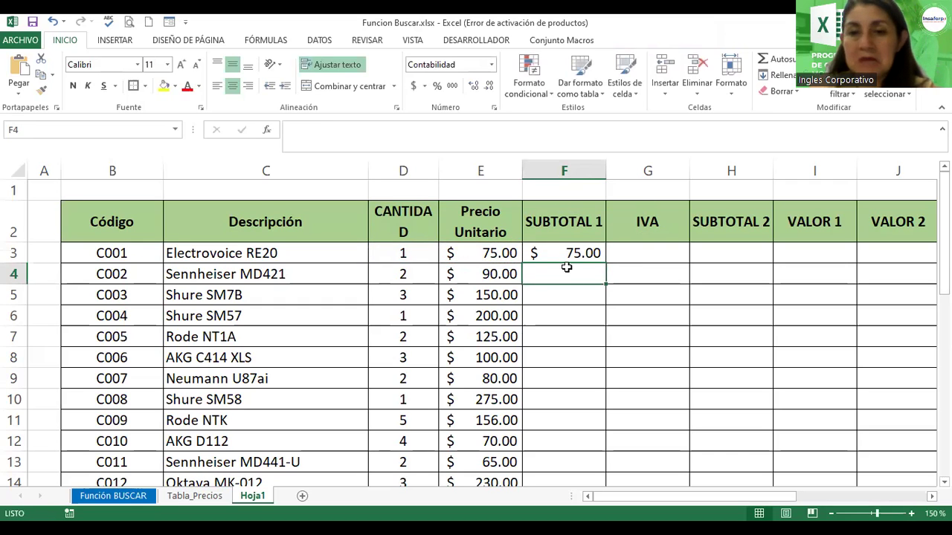
Fill the SUBTOTAL 1 formula down to F17, totalling $4,880.00.
click(567, 254)
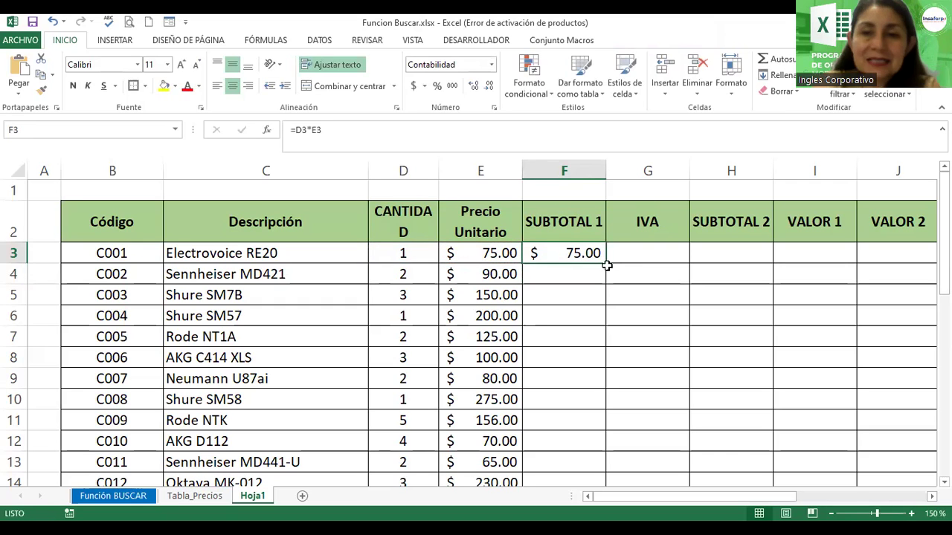
double_click(606, 264)
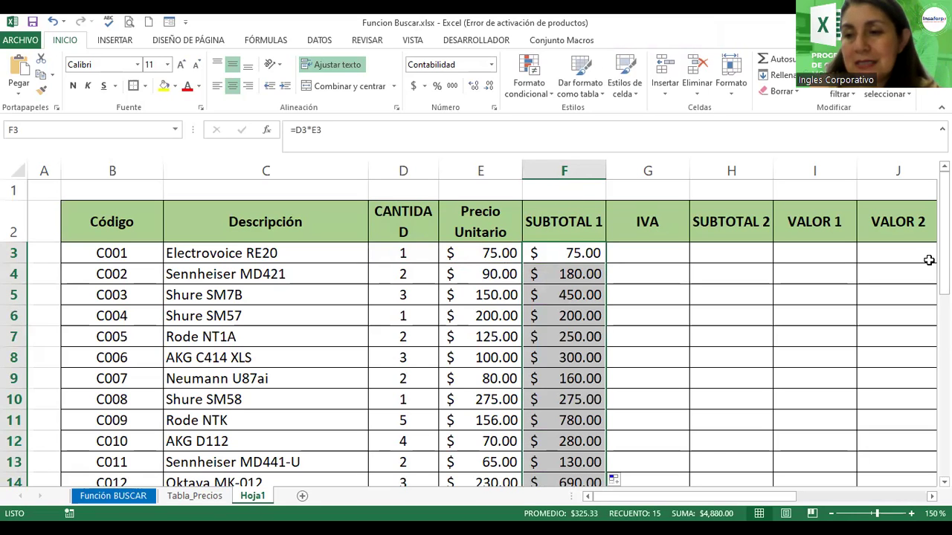
scroll(476, 331, down, 1)
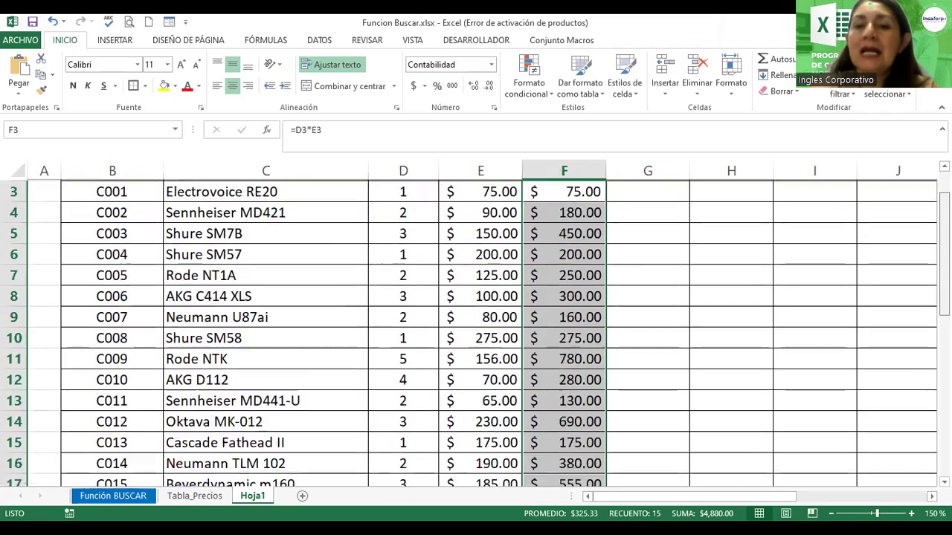
scroll(476, 330, down, 1)
scroll(476, 330, down, 1)
scroll(476, 331, down, 1)
scroll(476, 331, down, 1)
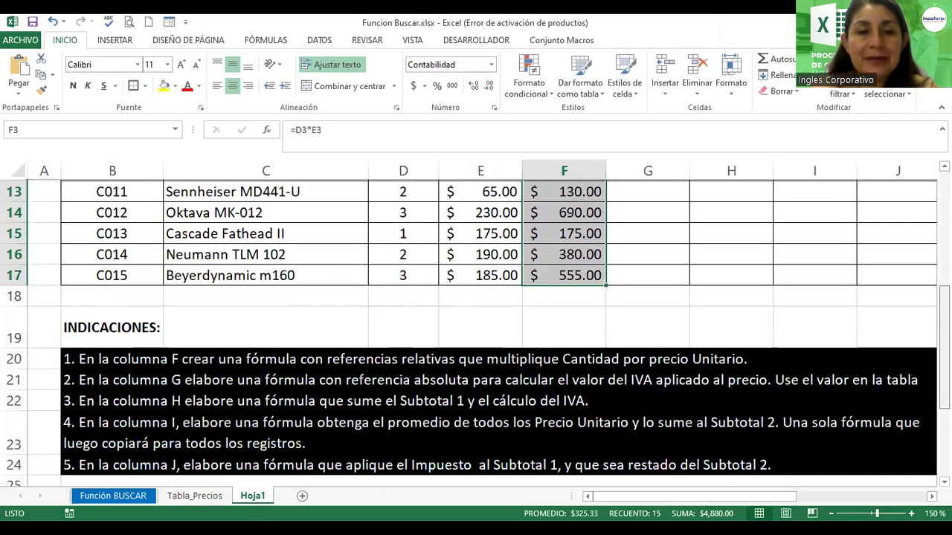
scroll(476, 330, down, 1)
scroll(475, 331, down, 1)
scroll(475, 331, down, 1)
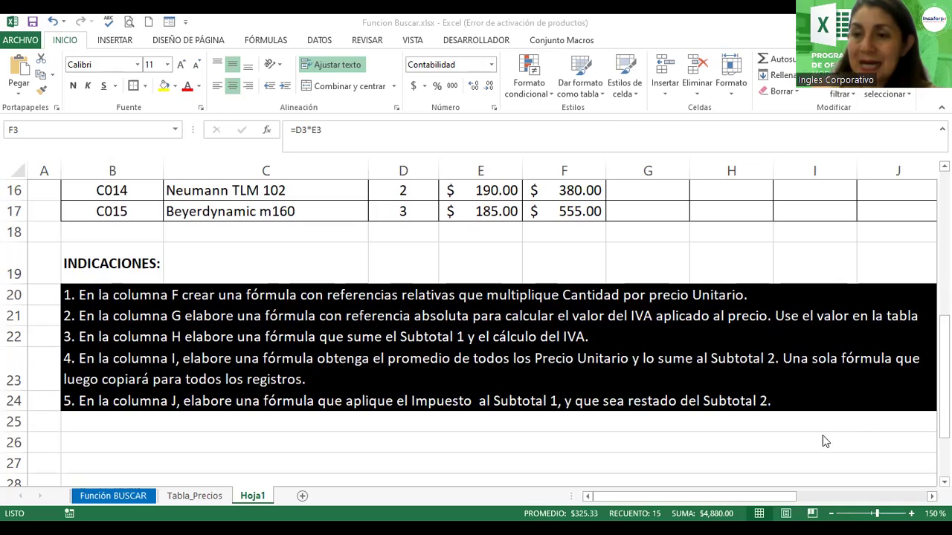
Scroll back to the product table and select G3, the first IVA cell.
click(792, 498)
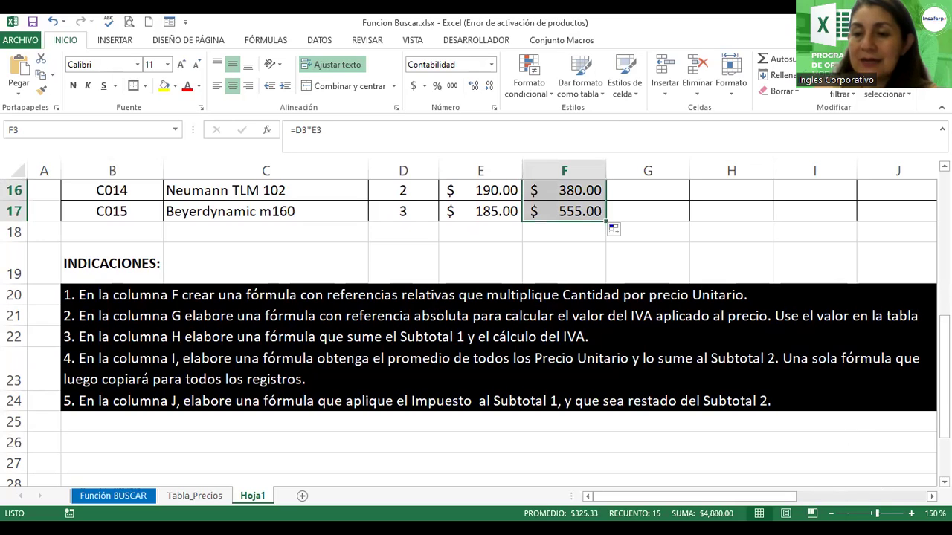
scroll(483, 327, right, 2)
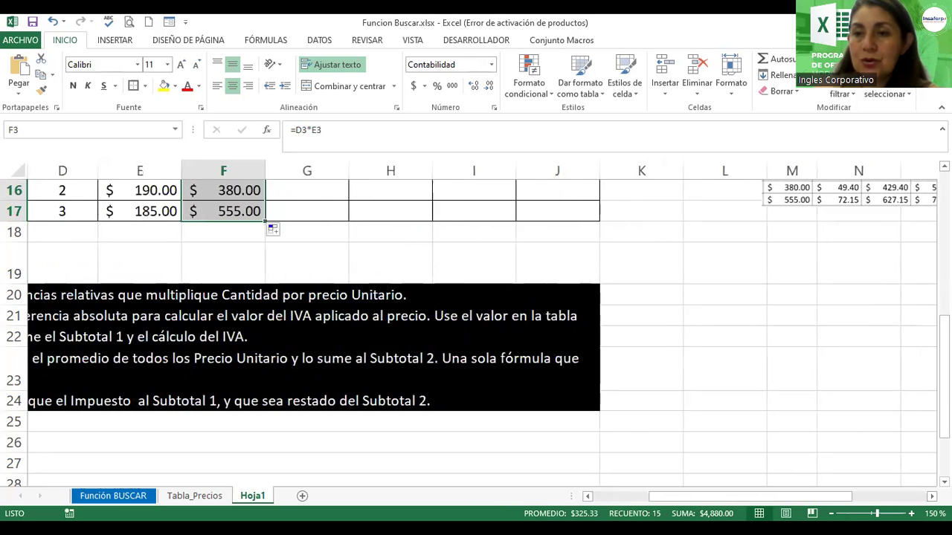
scroll(468, 330, up, 5)
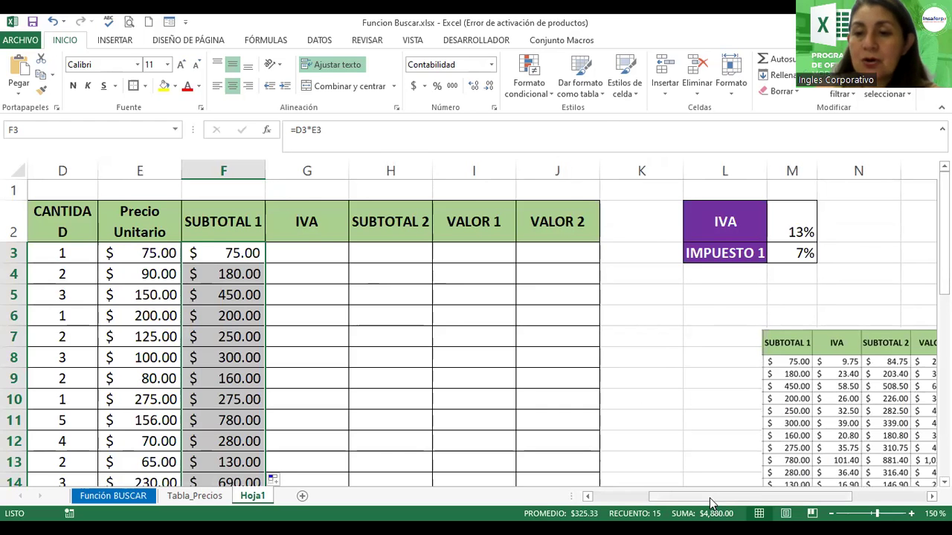
drag(710, 503, 684, 501)
scroll(553, 282, right, 1)
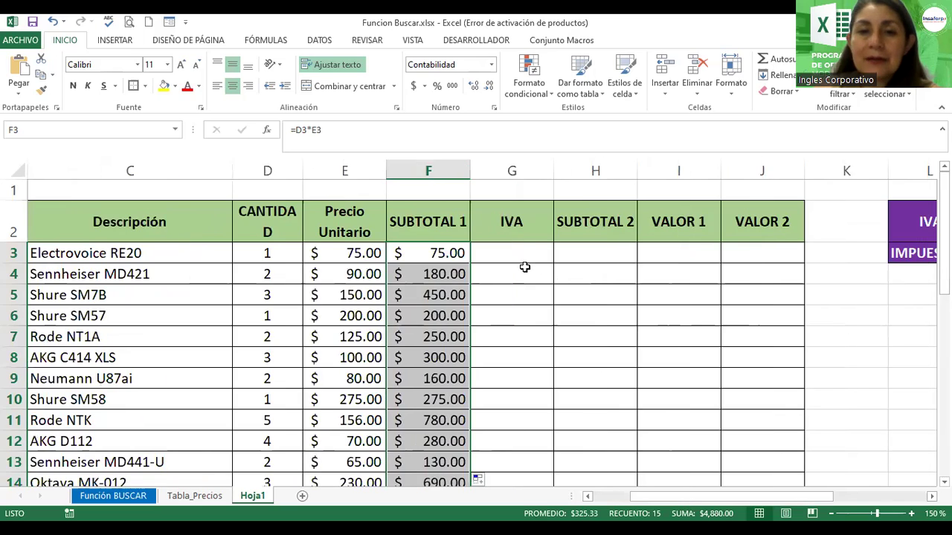
click(524, 253)
Enter =E3*$M$2 in G3, making the 13% rate reference M2 absolute.
text(=)
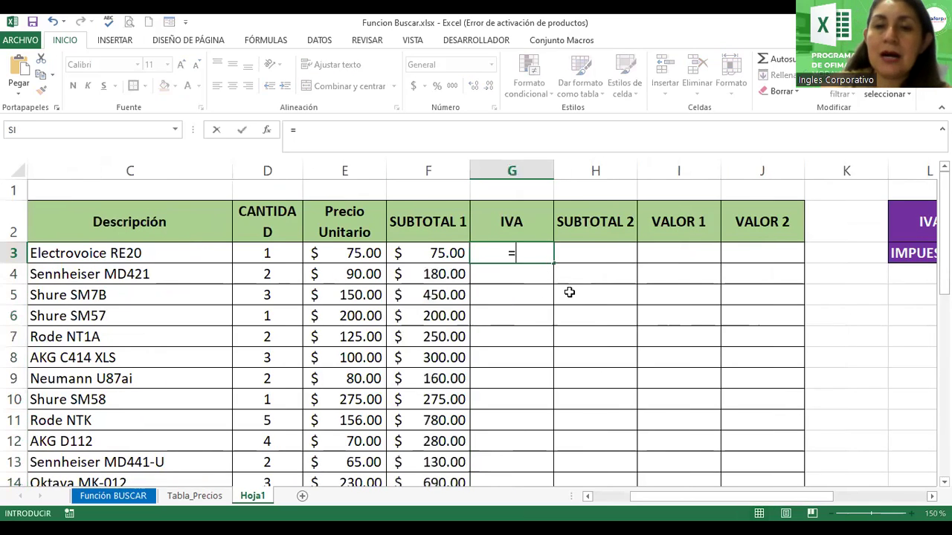
click(334, 253)
text(*)
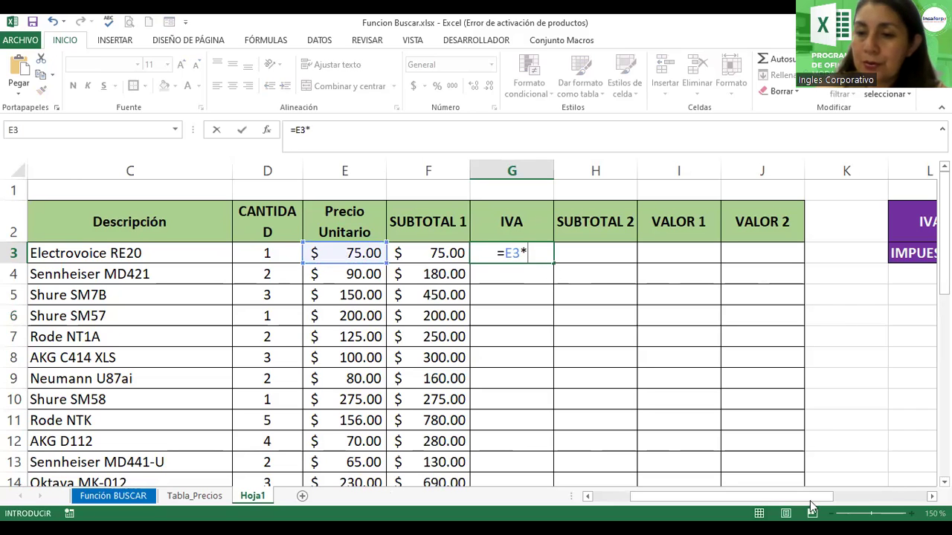
drag(812, 503, 853, 496)
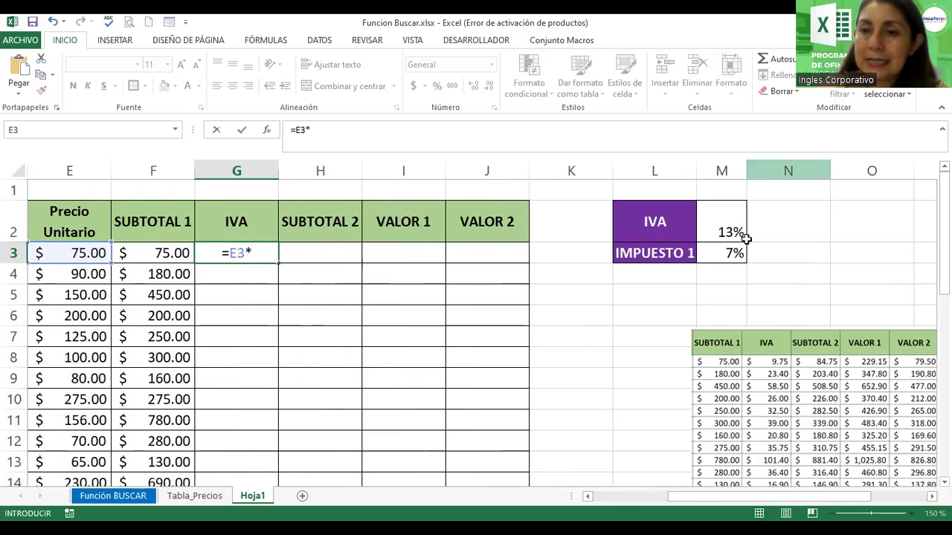
click(732, 230)
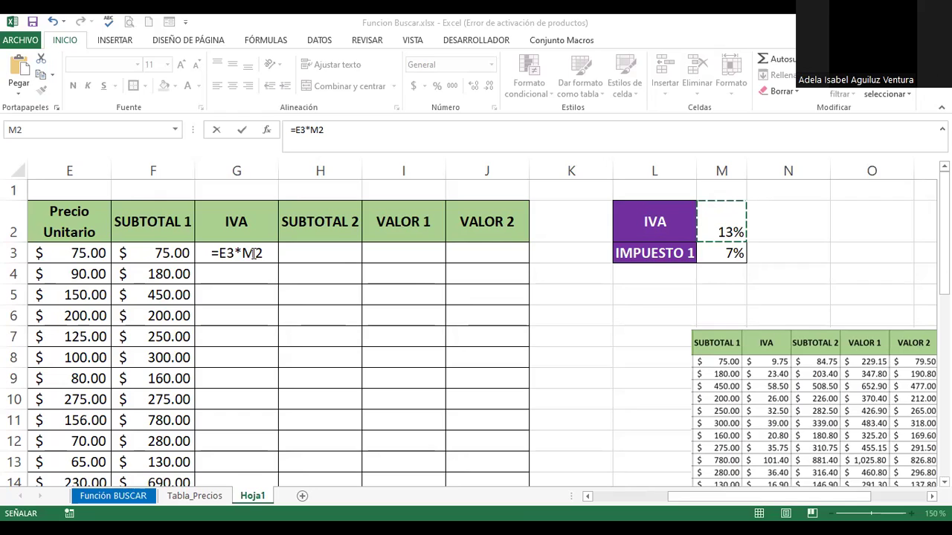
double_click(255, 253)
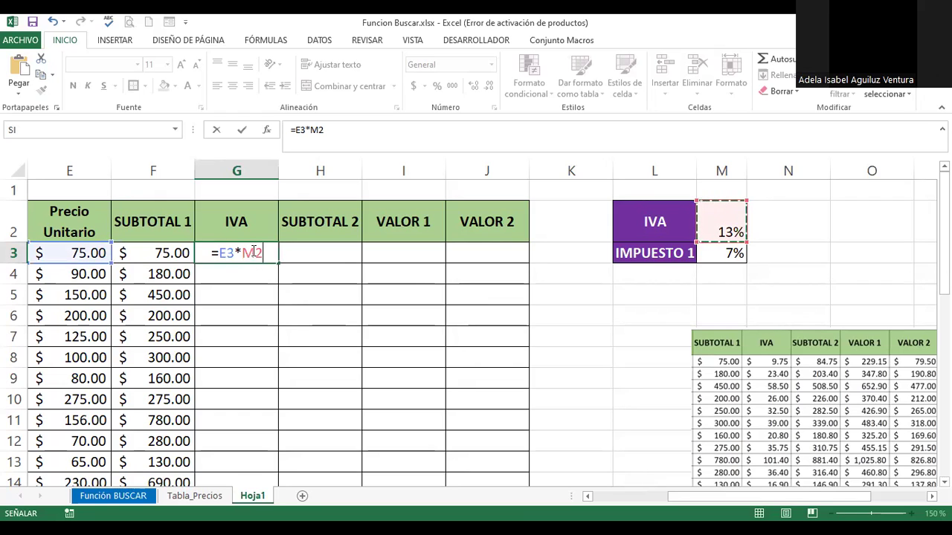
key(F4)
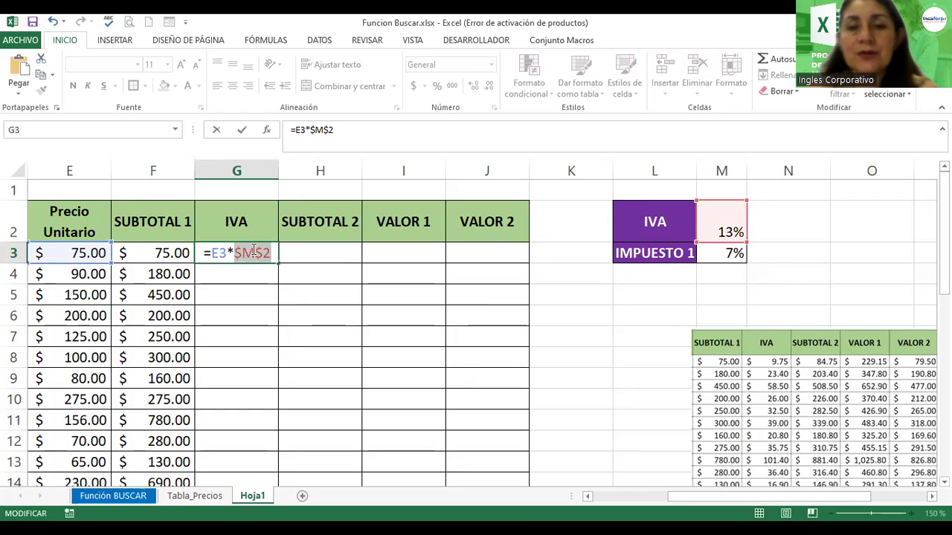
key(Return)
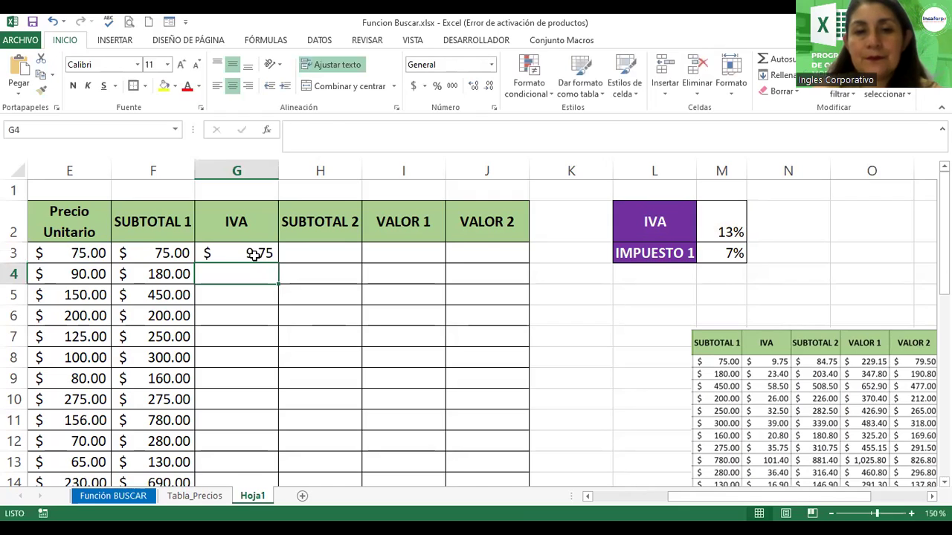
Fill the IVA formula down G3:G17, showing 9.75 through 24.05.
click(252, 252)
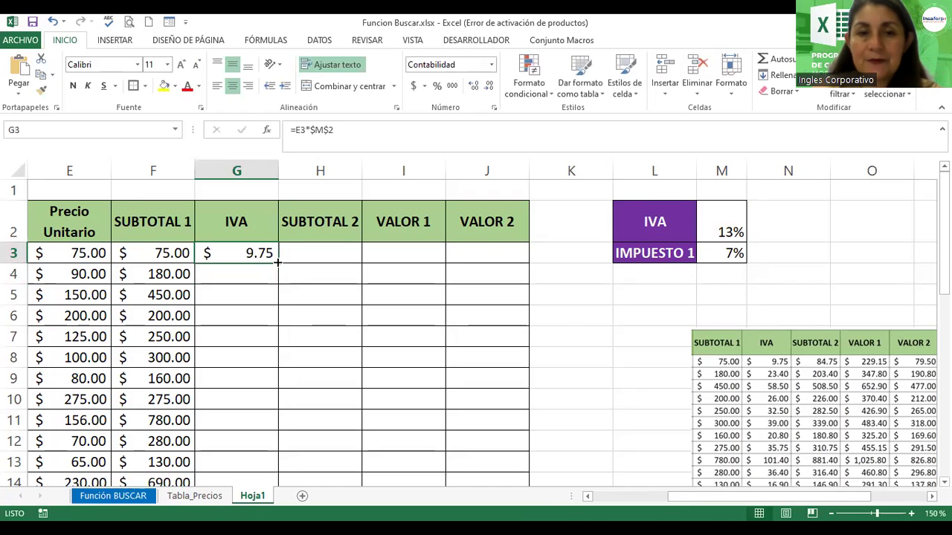
double_click(277, 261)
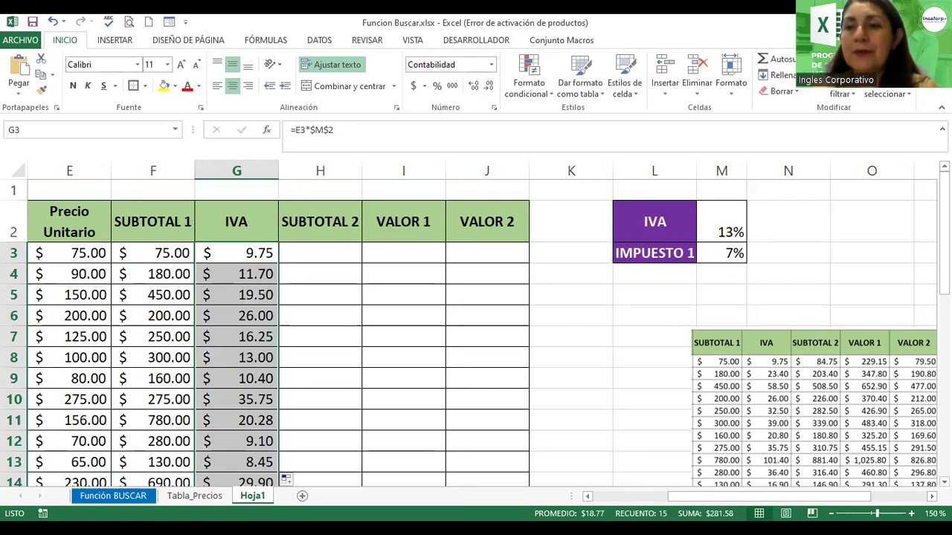
scroll(476, 335, down, 3)
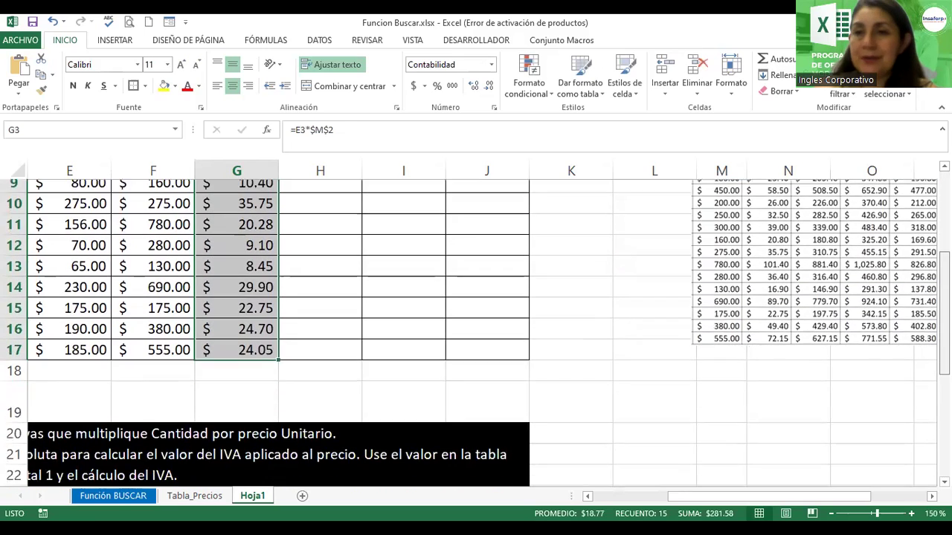
scroll(475, 335, up, 1)
scroll(475, 334, up, 1)
scroll(476, 334, up, 1)
scroll(476, 335, up, 1)
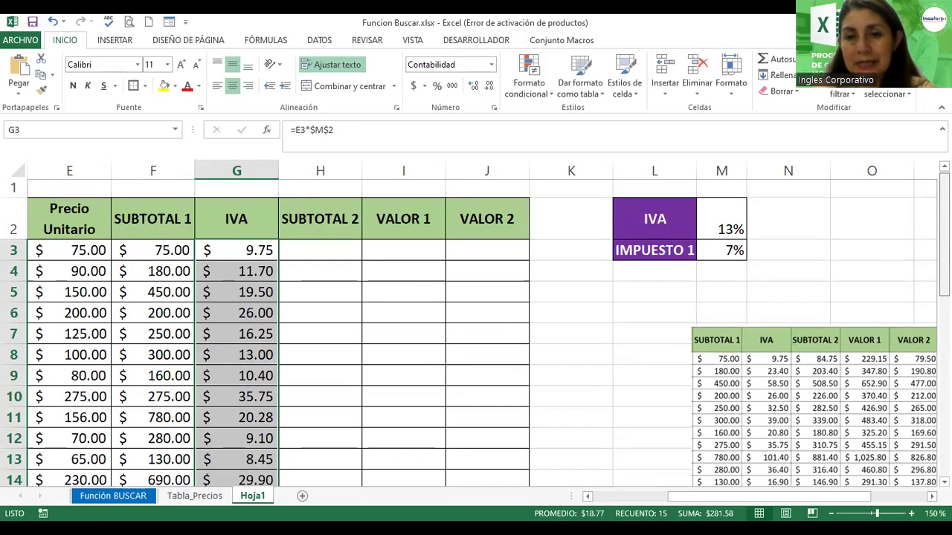
scroll(621, 389, up, 1)
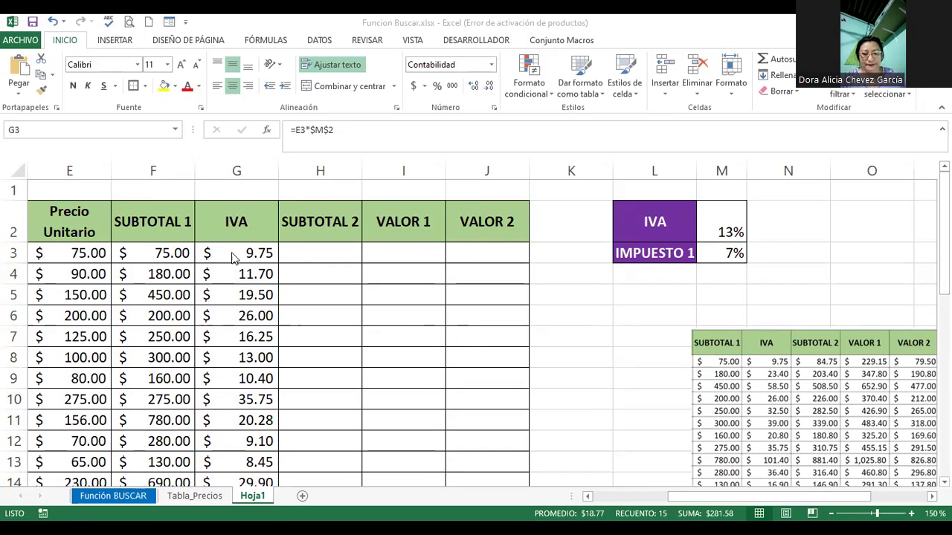
Drag the SUBTOTAL/IVA/VALOR reference picture up and left beneath the IVA and IMPUESTO 1 boxes.
key(F2)
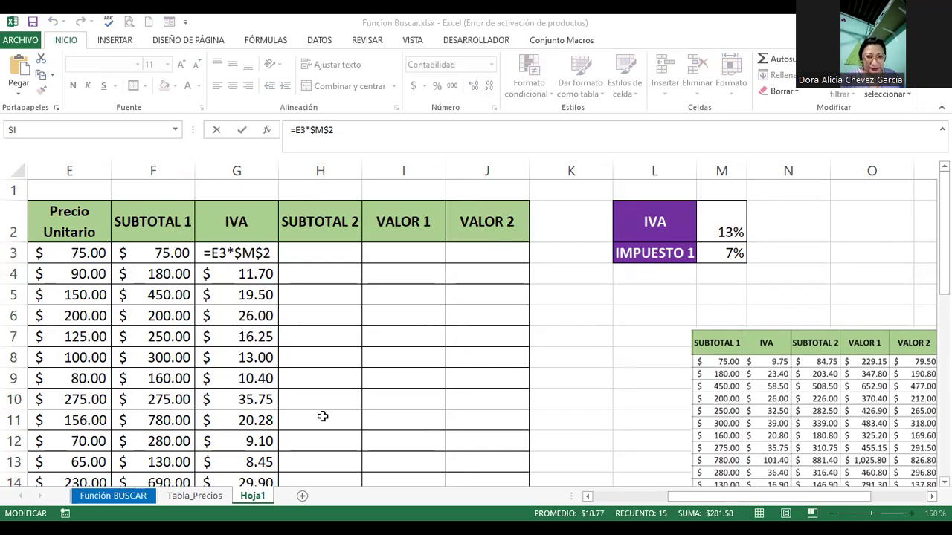
click(769, 368)
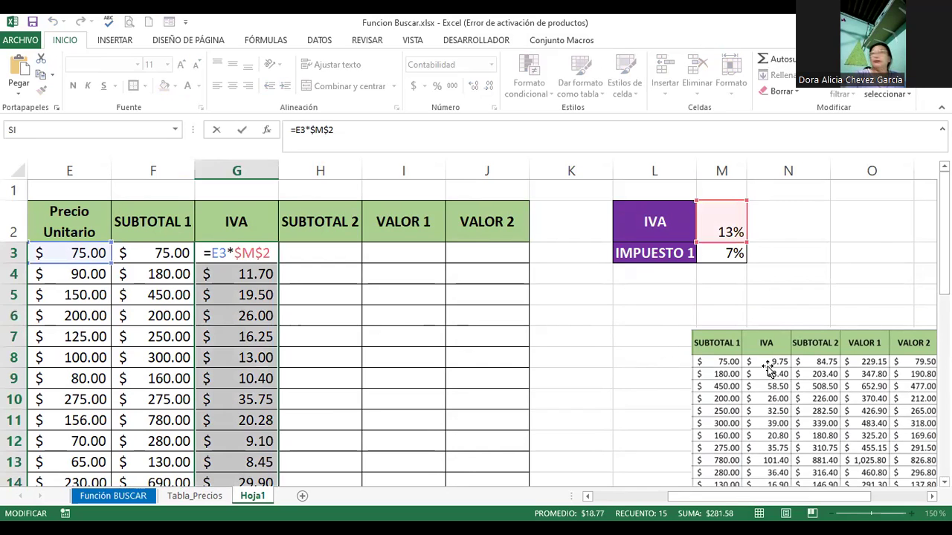
drag(683, 344, 563, 302)
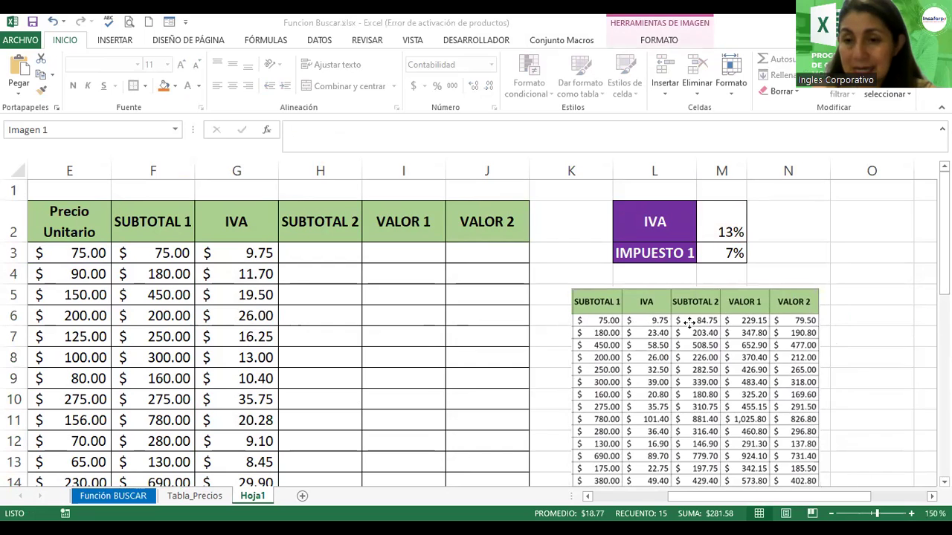
drag(689, 321, 674, 312)
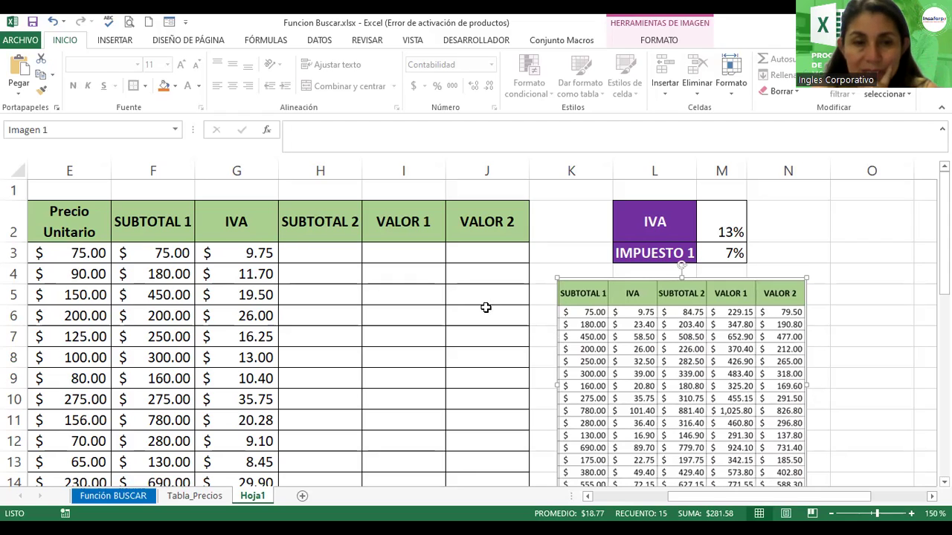
Change G3's formula to =F3*$M$2 so IVA uses SUBTOTAL 1.
double_click(240, 253)
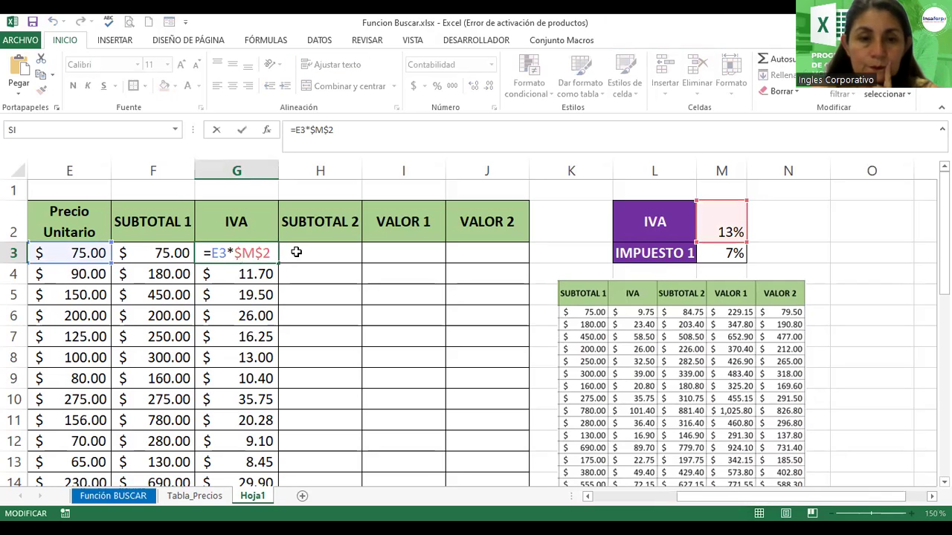
click(219, 252)
key(BackSpace)
text(E)
key(Return)
Fill the corrected IVA formula down to G17, showing 9.75, 23.40, 58.50.
click(255, 253)
drag(278, 263, 265, 372)
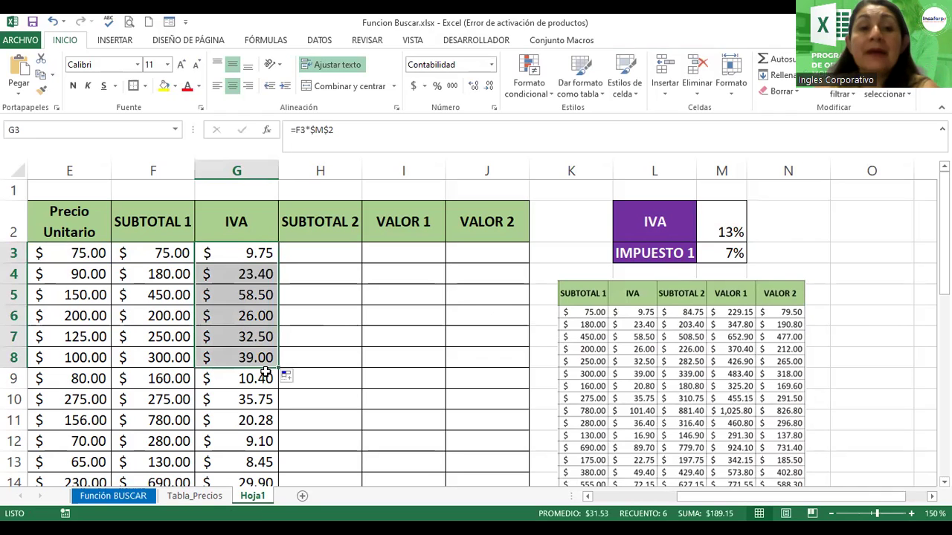
drag(279, 368, 283, 482)
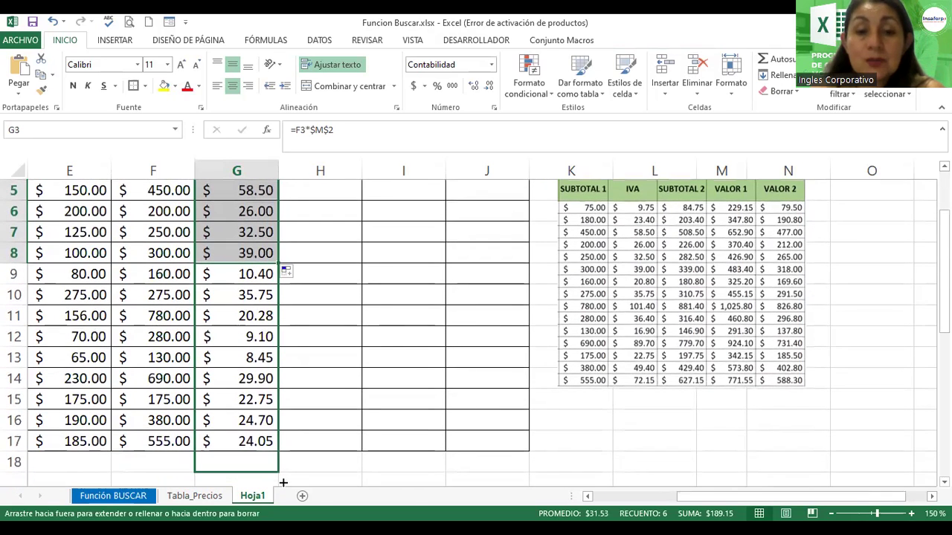
drag(284, 483, 283, 482)
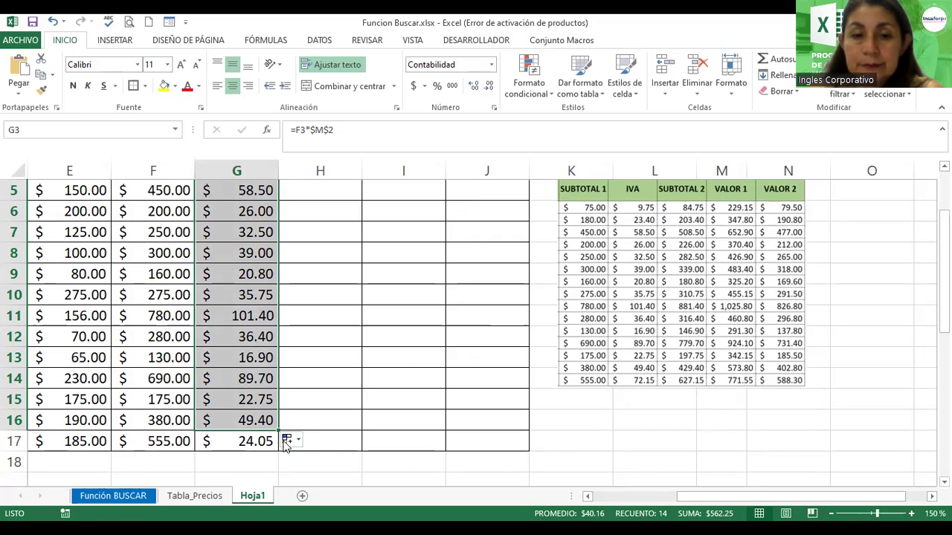
drag(278, 430, 278, 447)
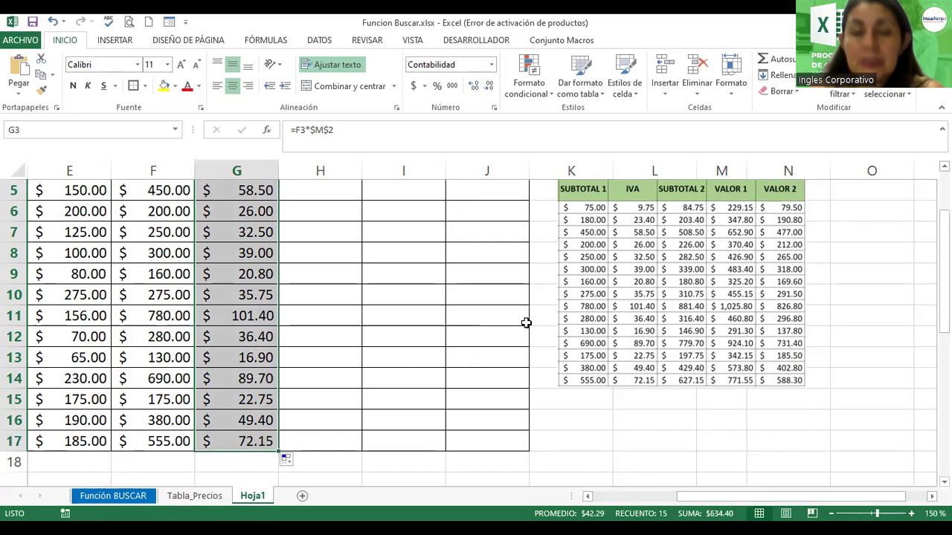
scroll(669, 297, up, 2)
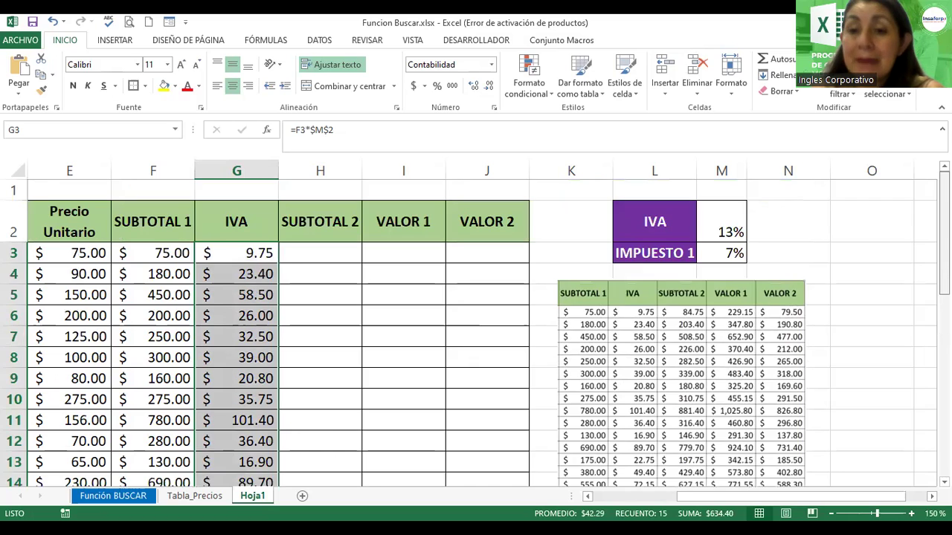
drag(682, 268, 682, 255)
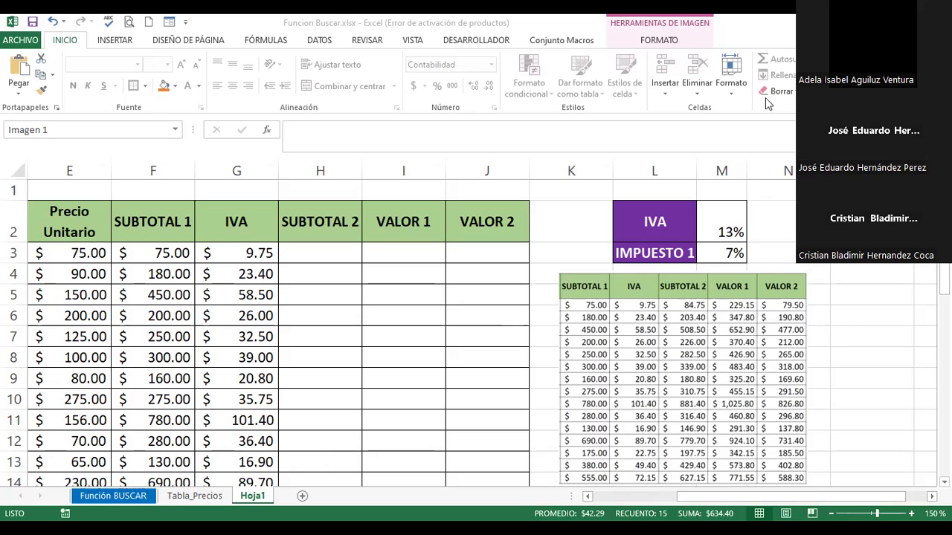
Enter =F3+G3 in H3 and fill it down to row 17, giving 84.75 to 779.70.
click(313, 253)
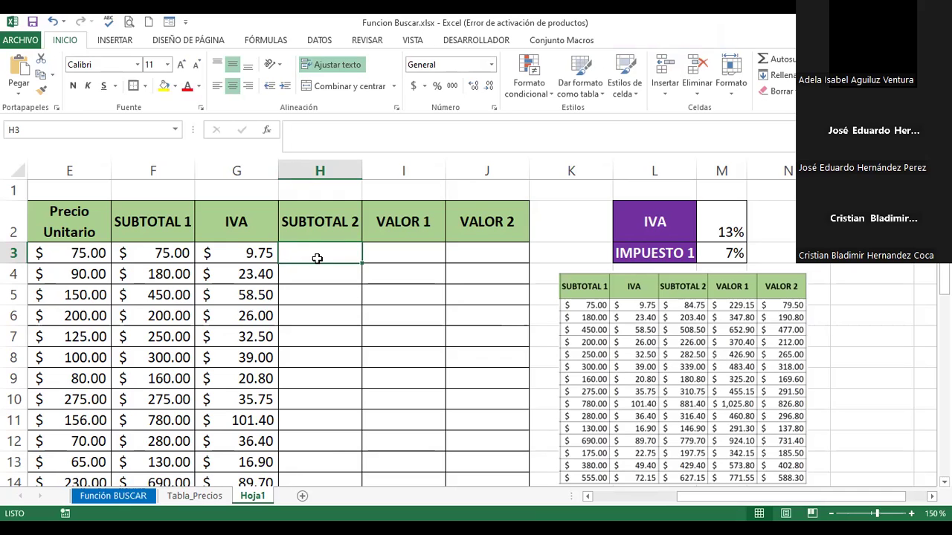
text(=)
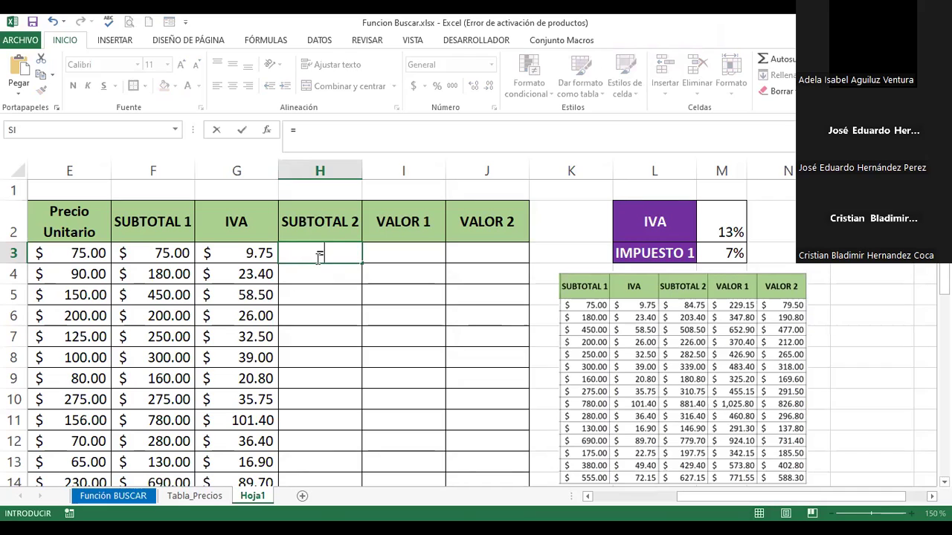
click(165, 253)
text(+)
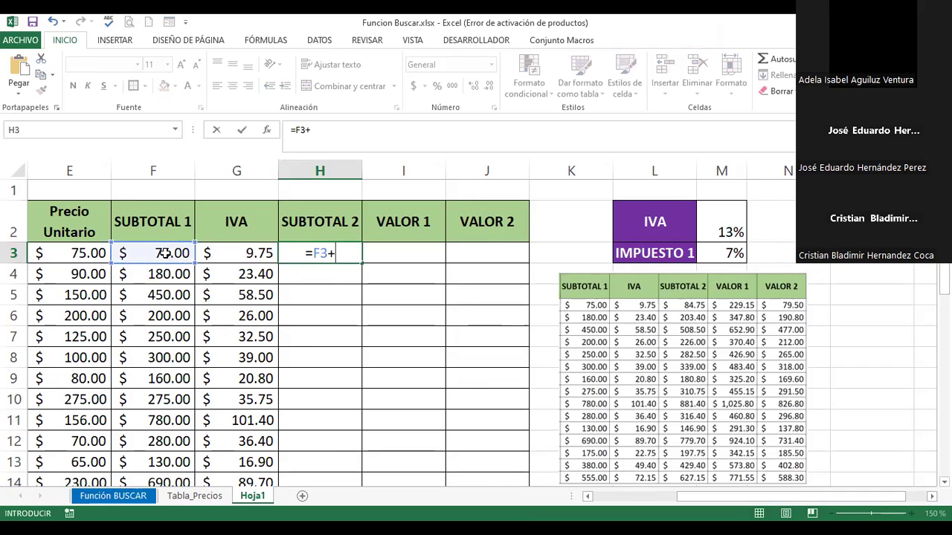
click(248, 250)
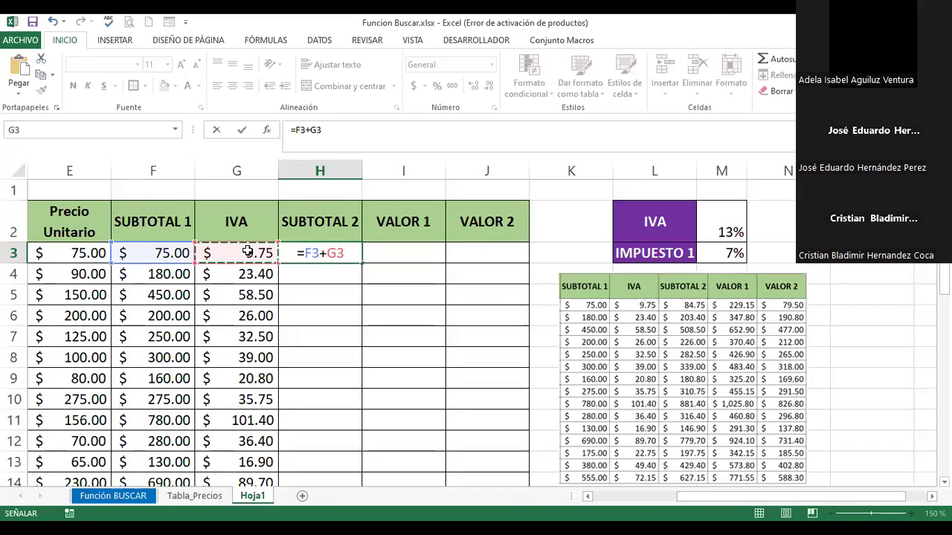
key(Return)
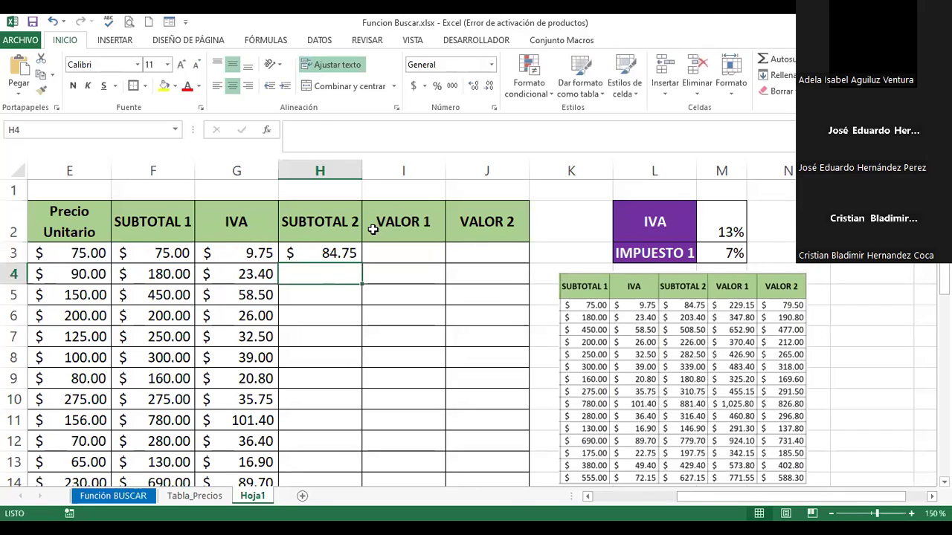
click(328, 258)
double_click(361, 263)
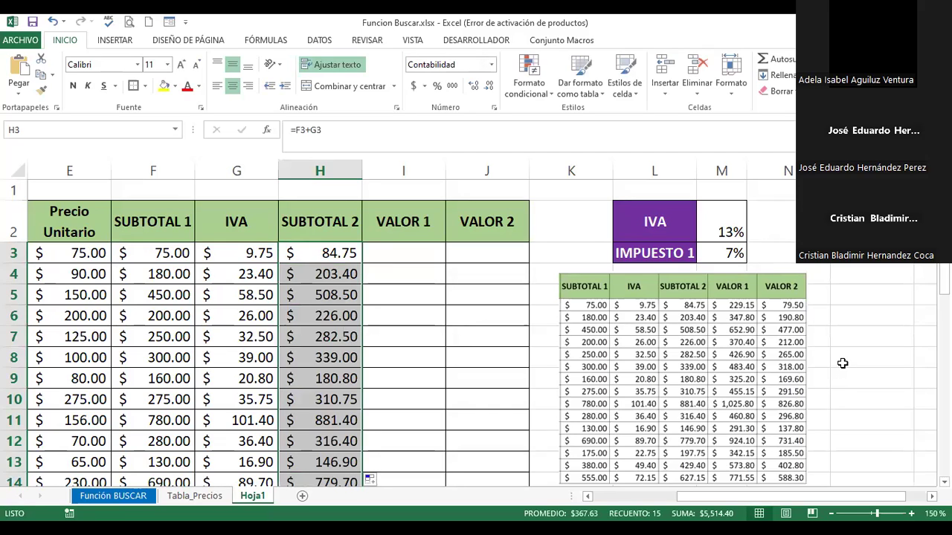
click(404, 252)
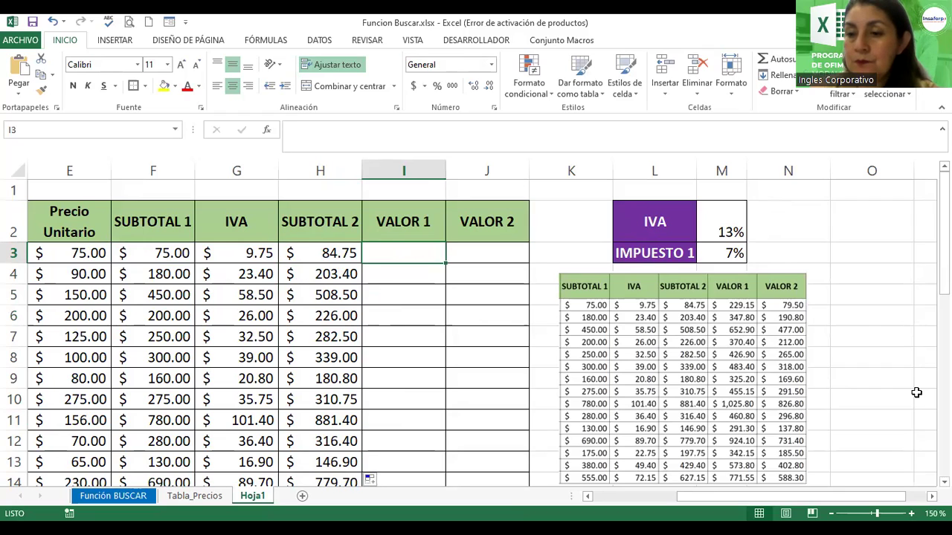
ctrl+scroll(916, 392, down, 2)
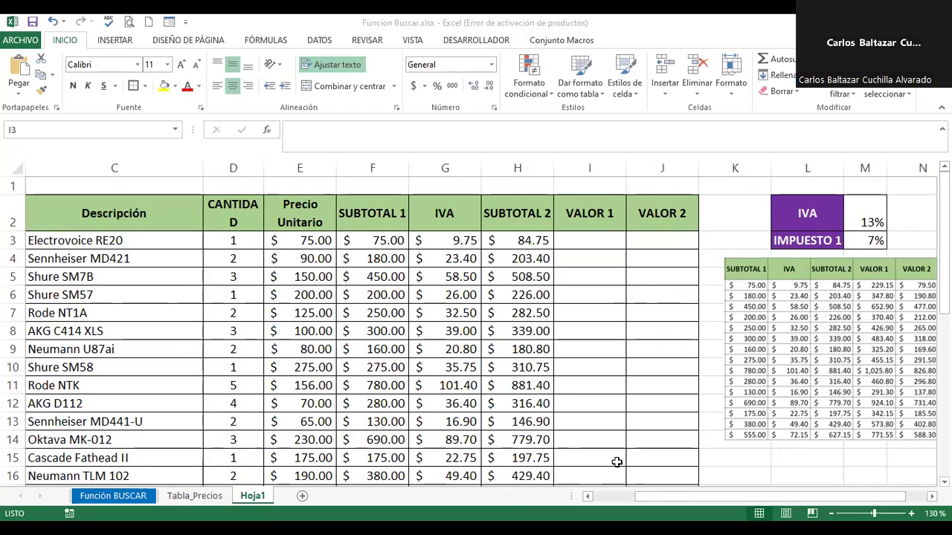
click(596, 243)
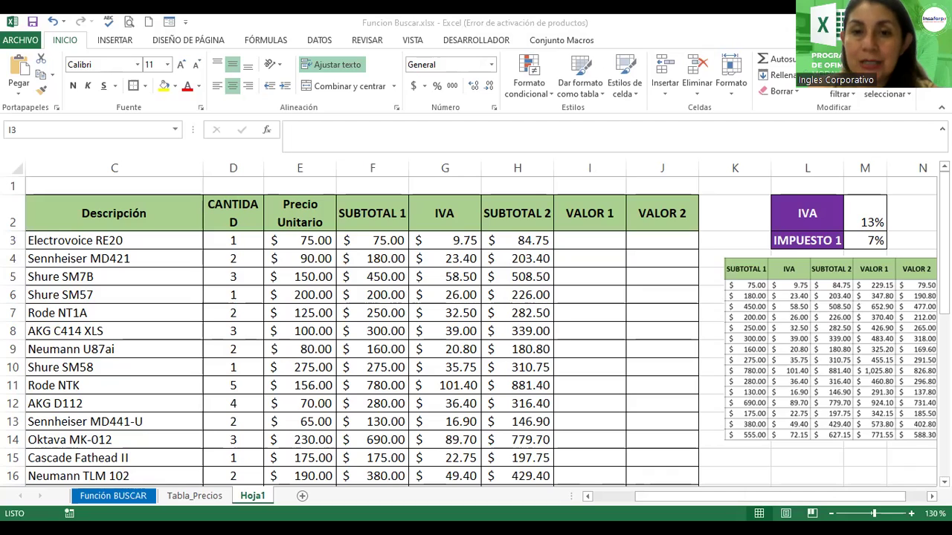
In I3, type =promedio( and begin the range at price cell E3.
click(581, 240)
text(=)
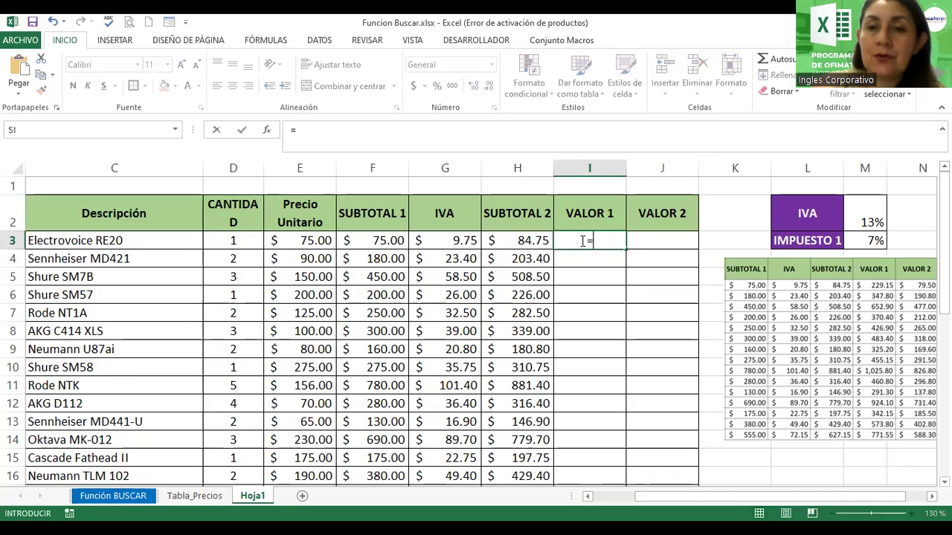
text(p)
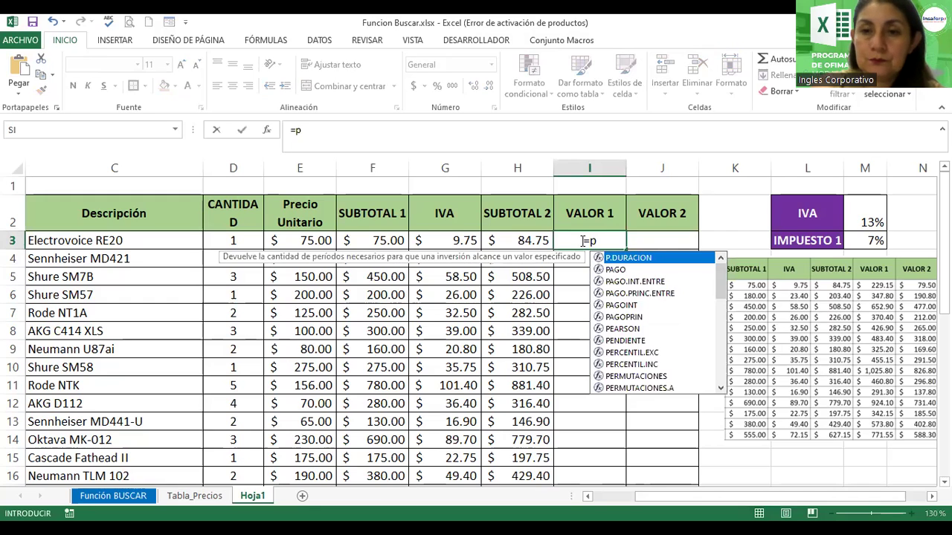
text(romedio()
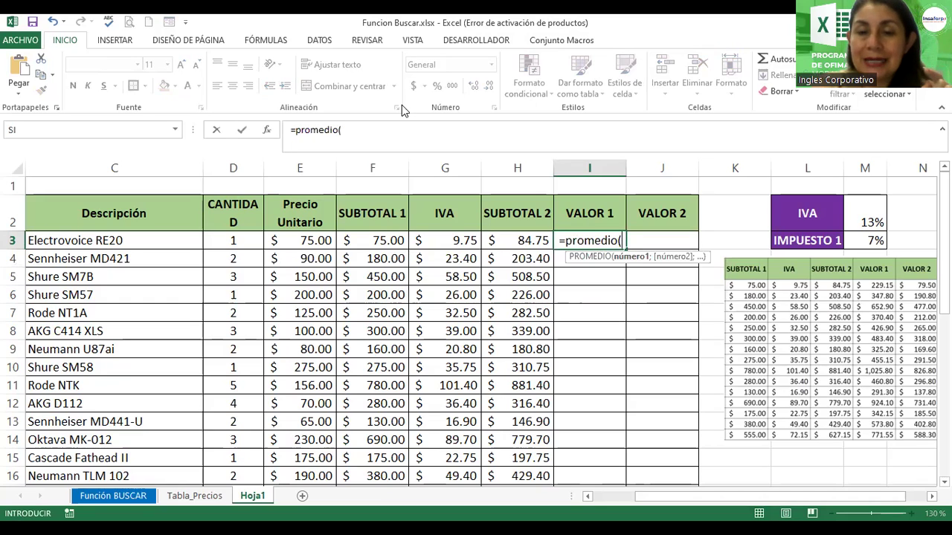
click(298, 242)
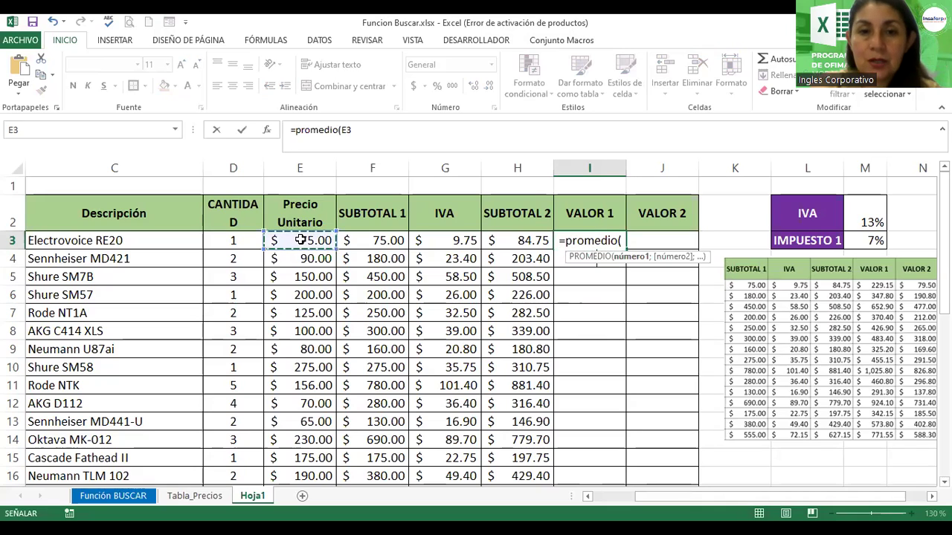
drag(300, 240, 299, 258)
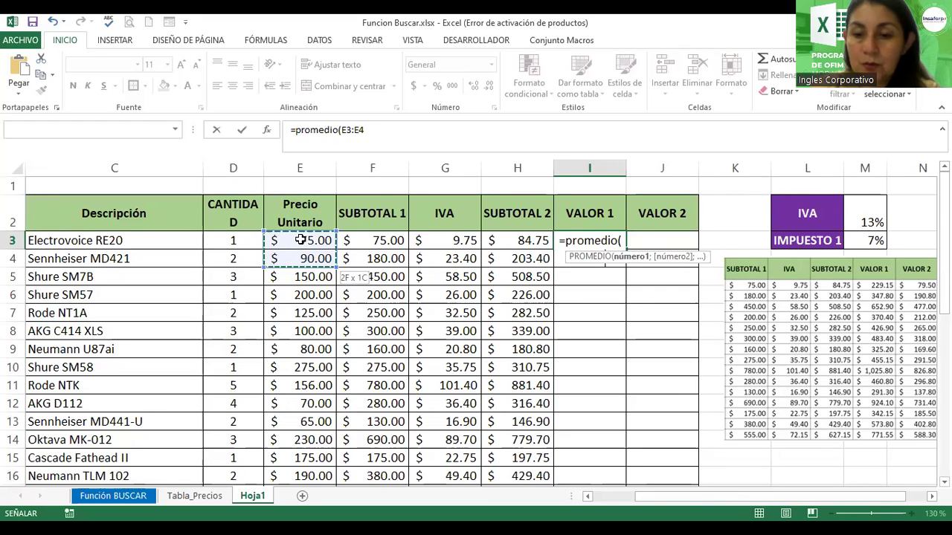
Reselect the Precio Unitario prices so the average covers E3:E17.
drag(300, 240, 379, 204)
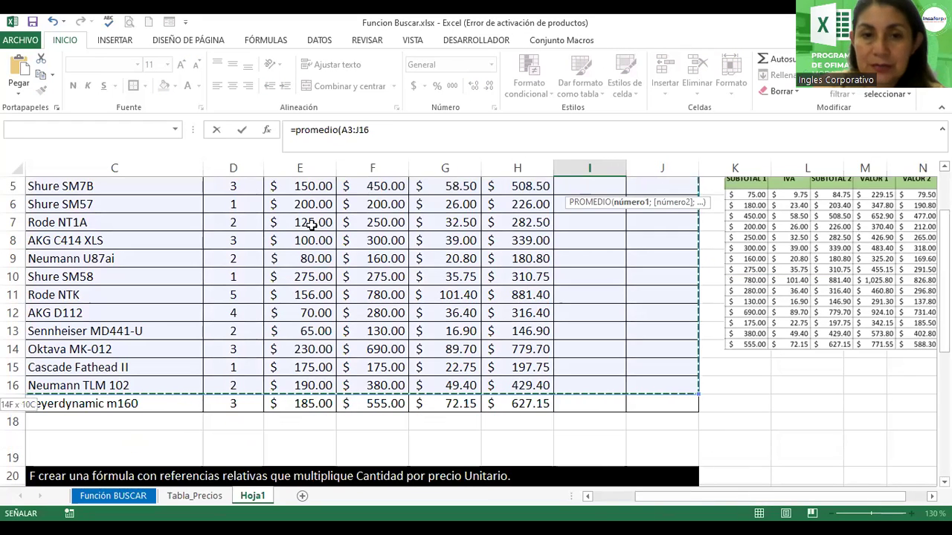
click(314, 222)
key(Up)
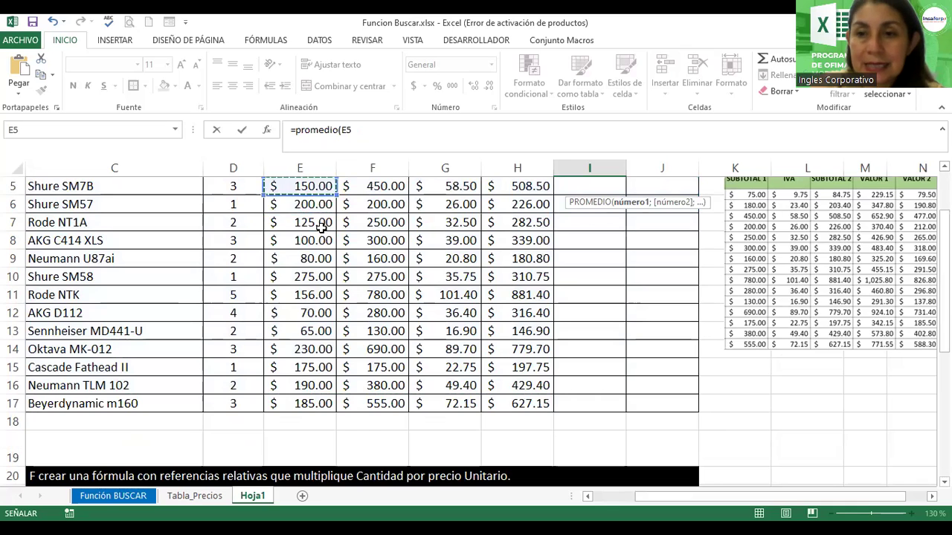
scroll(321, 229, up, 1)
click(323, 230)
drag(322, 229, 322, 231)
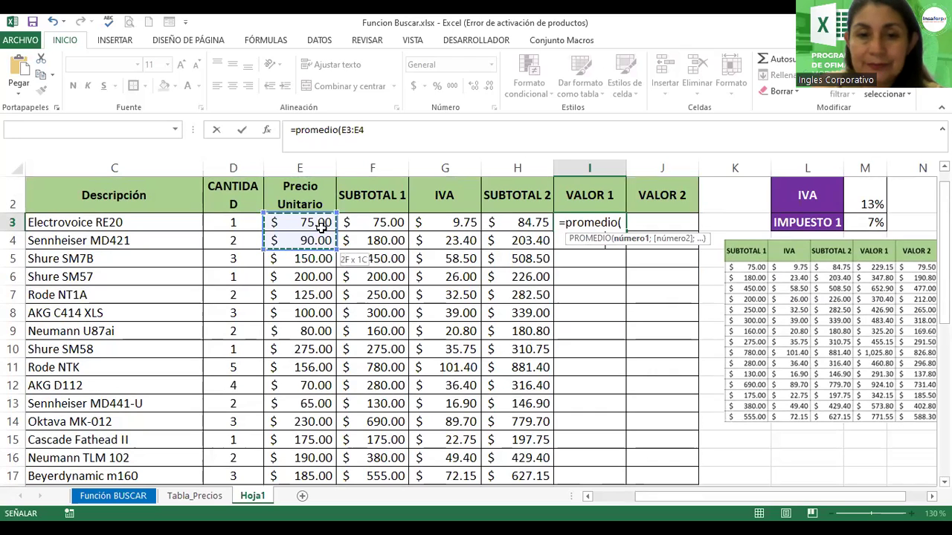
key(ctrl+shift+asterisk)
drag(317, 403, 317, 385)
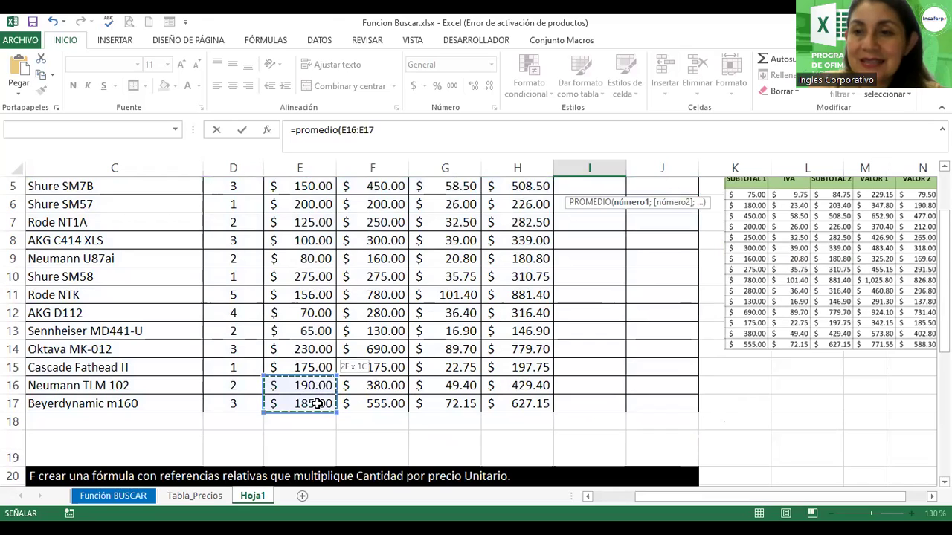
mouse_move(317, 404)
mouse_down()
mouse_move(318, 194)
mouse_move(318, 223)
mouse_up()
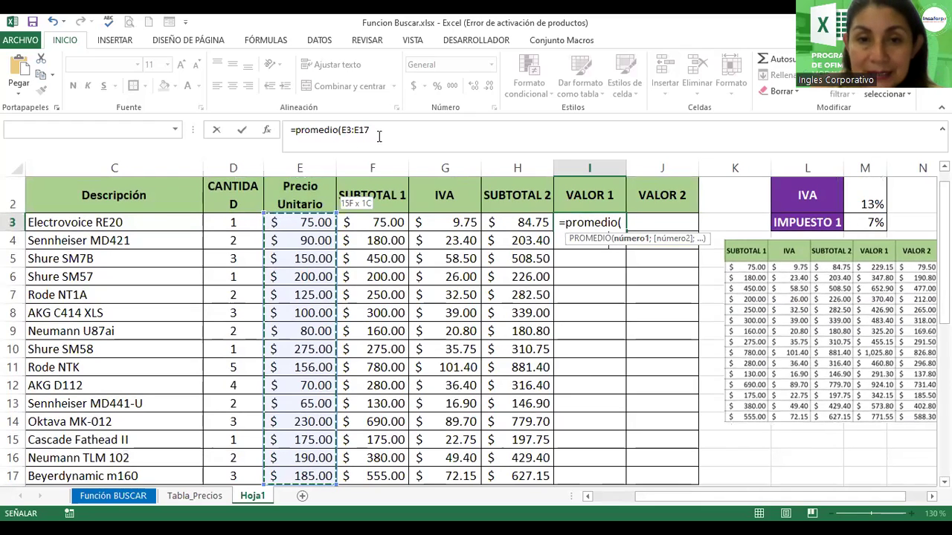
Complete I3's formula as =PROMEDIO(E3:E17)+H3, giving $229.15.
text())
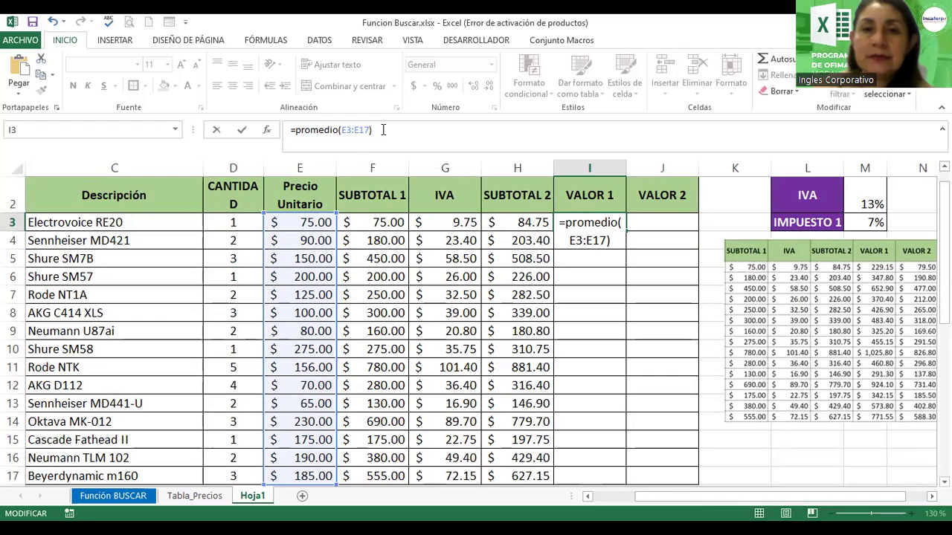
text(+)
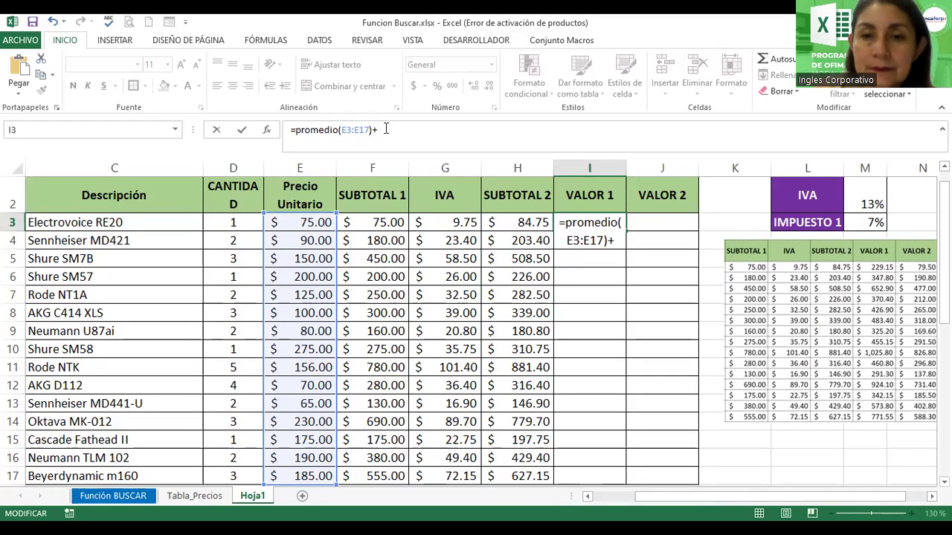
click(518, 225)
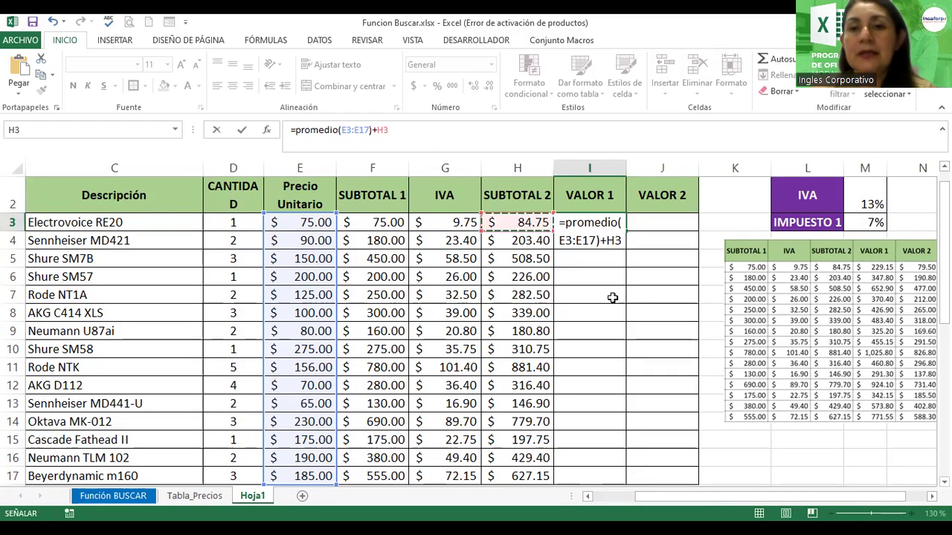
key(Return)
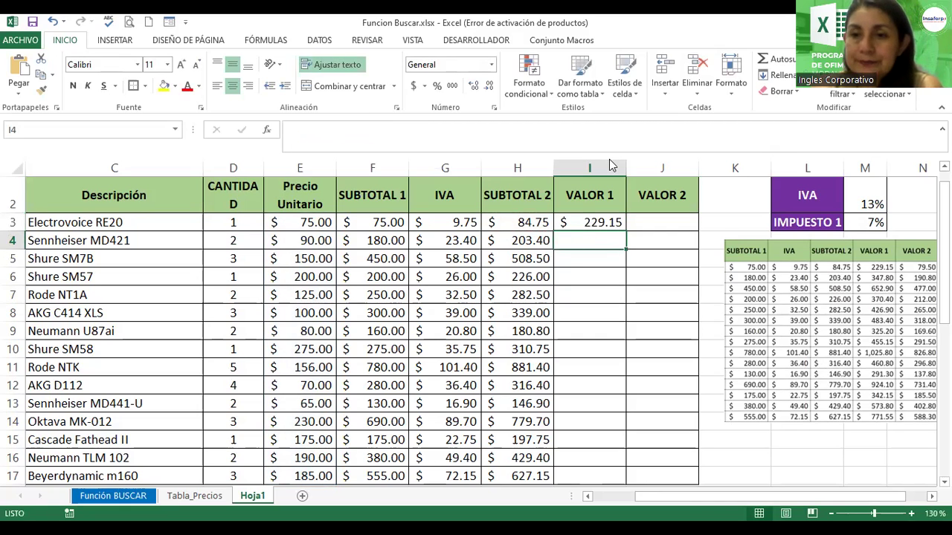
Fill the I3 VALOR 1 formula down to I9, giving $352.76 to $339.24.
click(599, 227)
drag(624, 231, 623, 333)
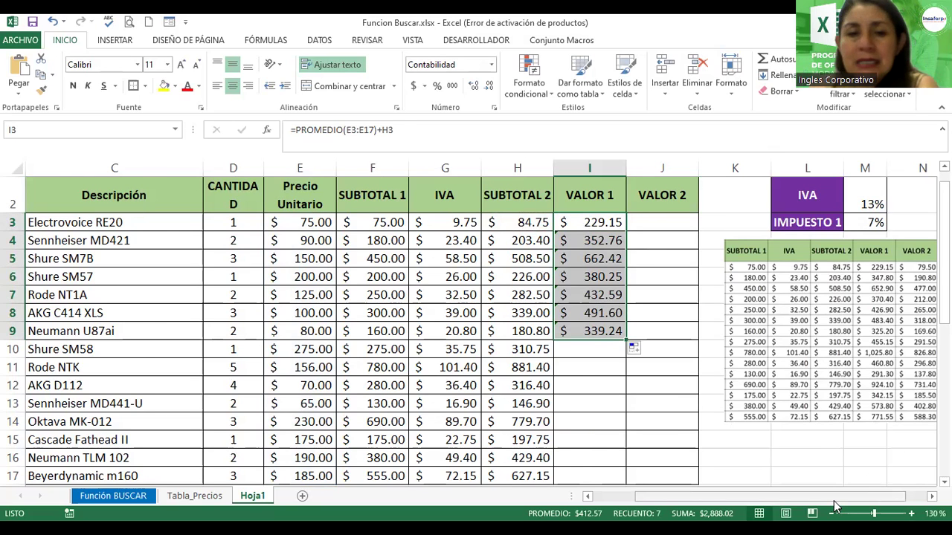
scroll(475, 327, left, 2)
scroll(476, 327, down, 2)
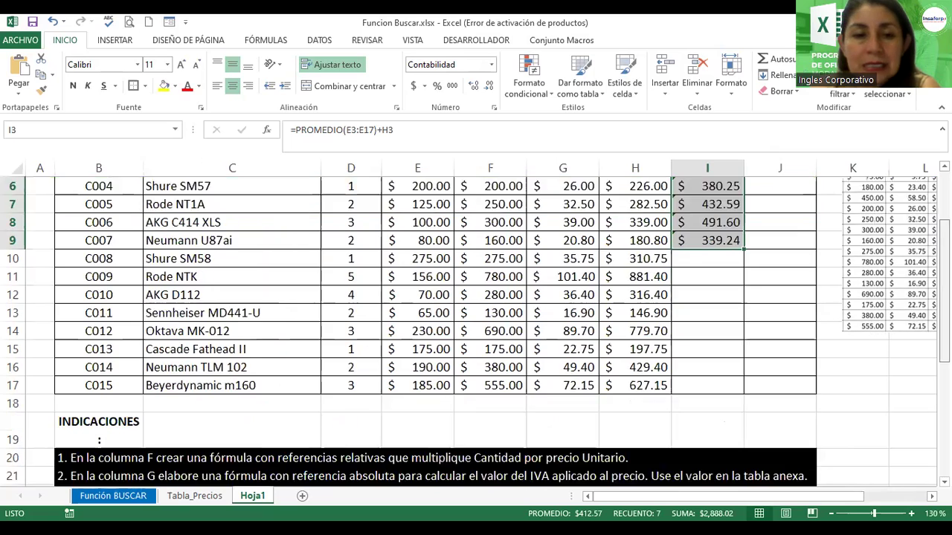
scroll(475, 327, down, 1)
scroll(476, 327, down, 1)
scroll(476, 327, down, 1)
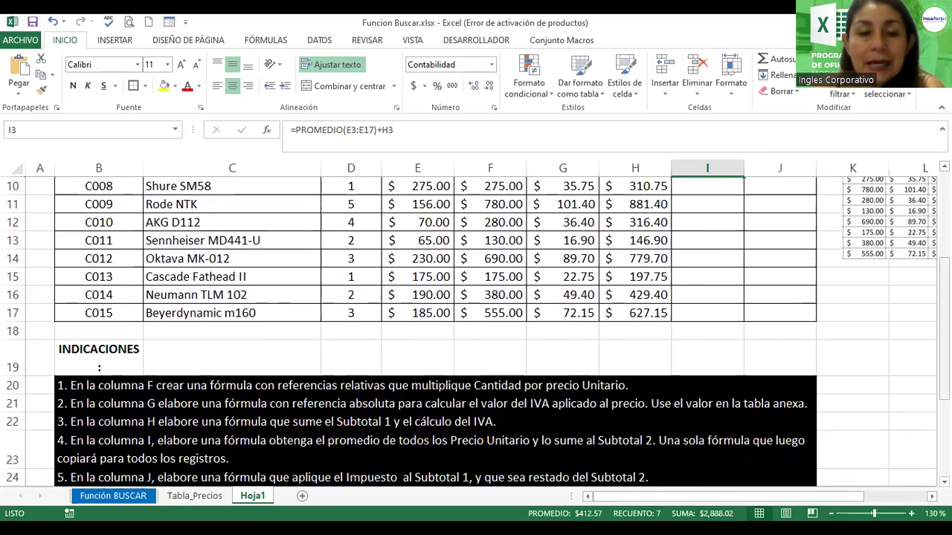
scroll(476, 327, down, 1)
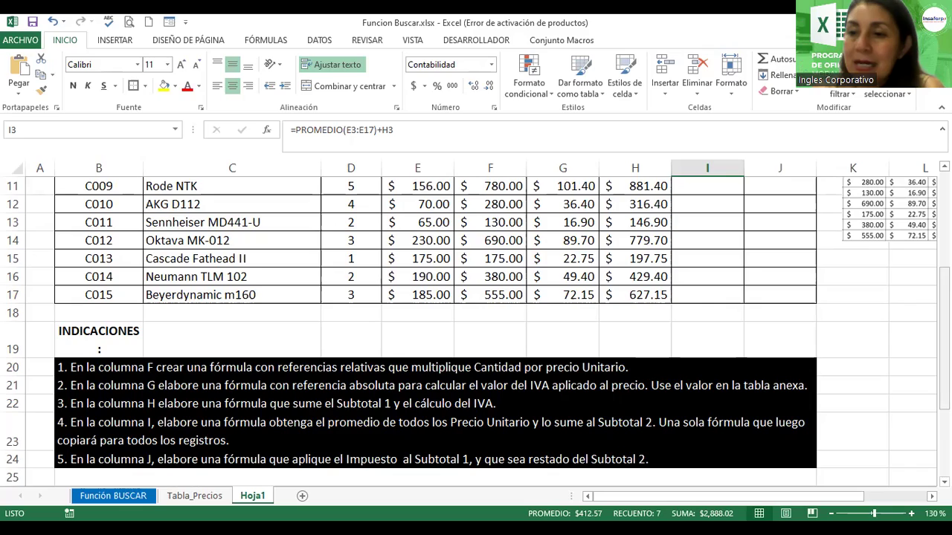
scroll(476, 327, up, 3)
scroll(476, 327, down, 3)
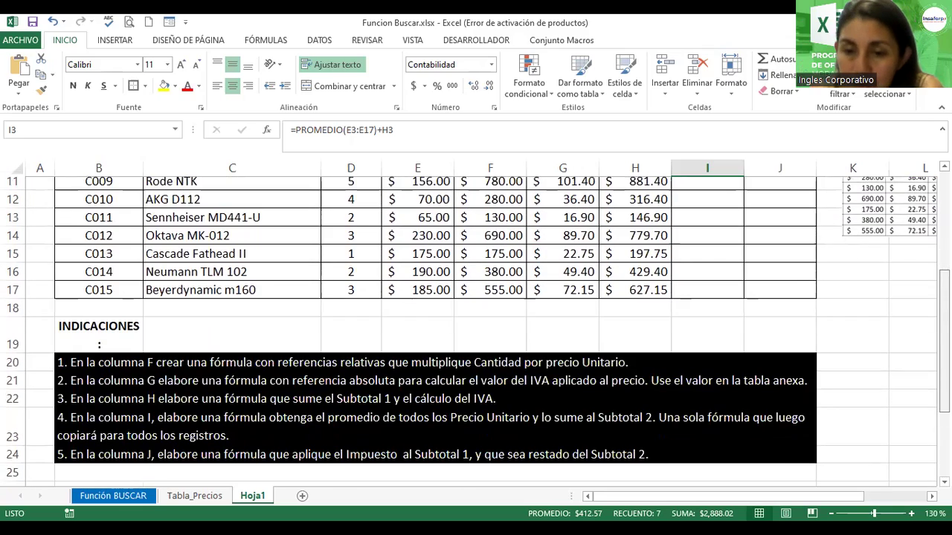
scroll(476, 328, up, 3)
scroll(476, 327, up, 1)
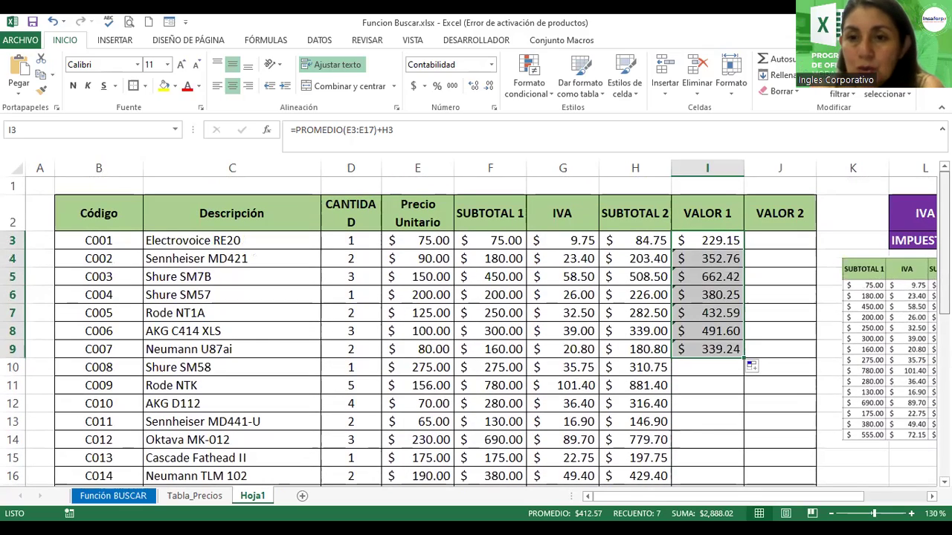
click(704, 241)
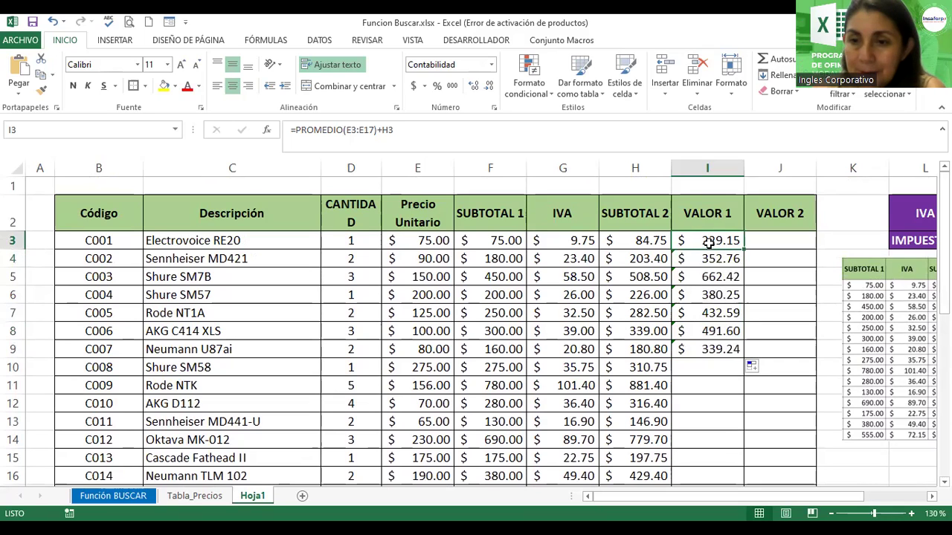
double_click(709, 242)
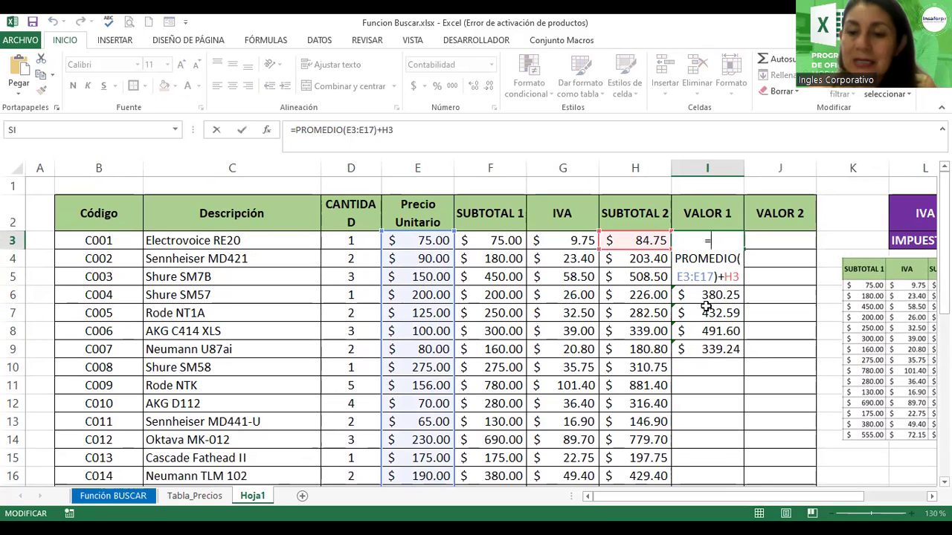
key(Return)
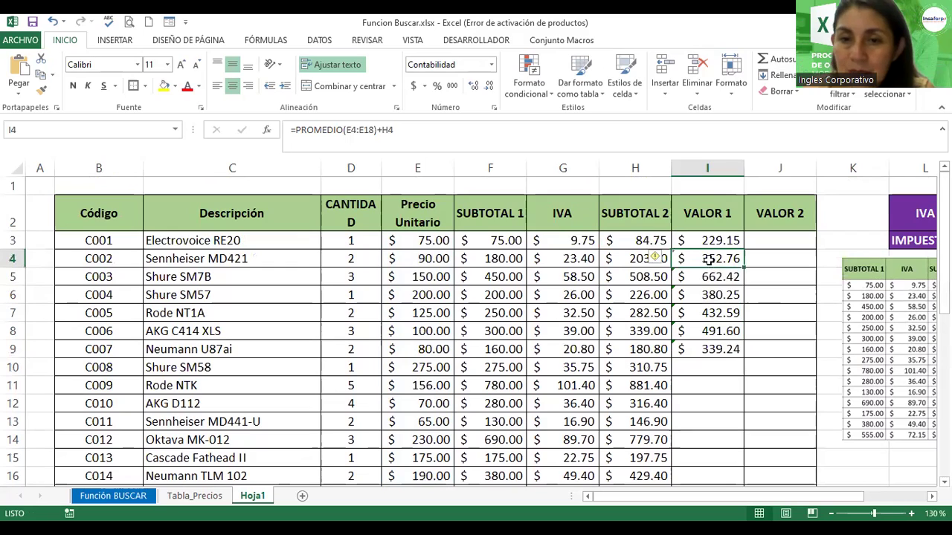
double_click(710, 260)
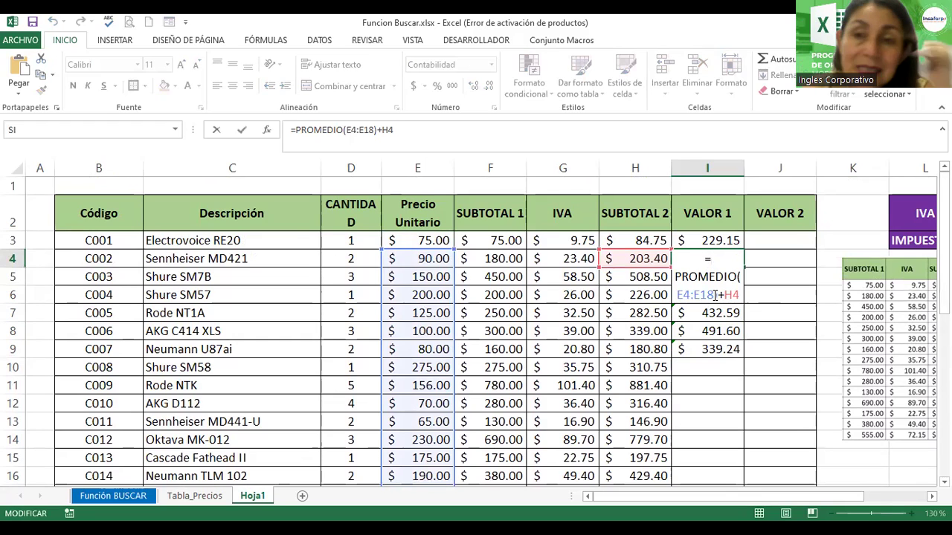
key(Return)
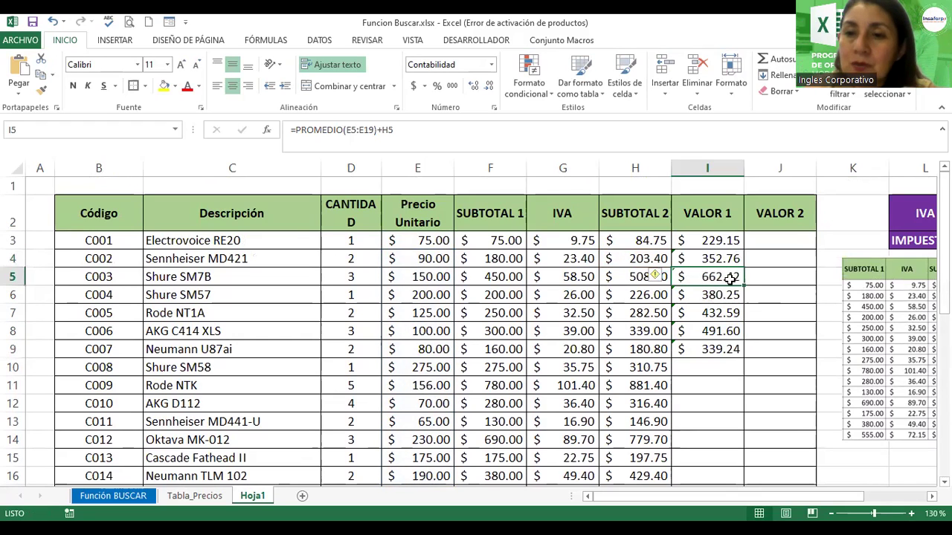
double_click(704, 276)
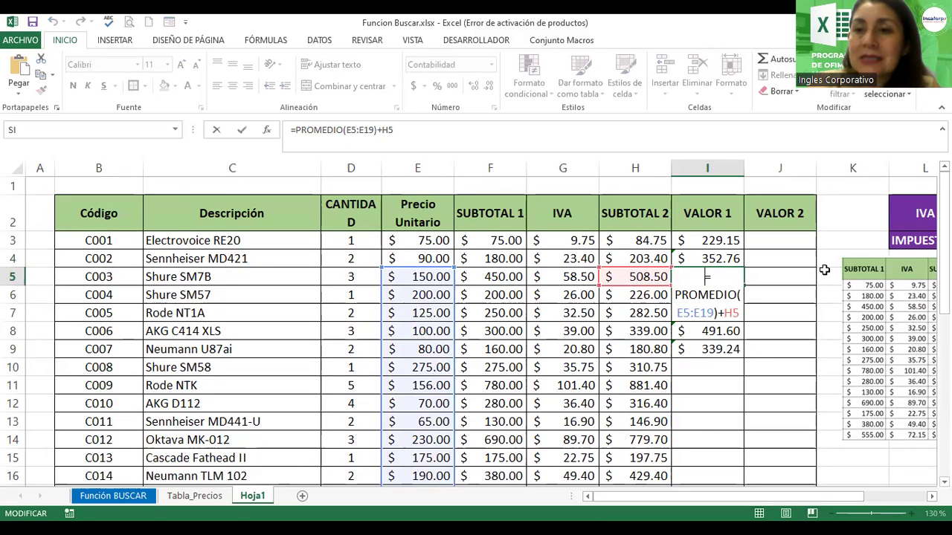
scroll(475, 334, down, 3)
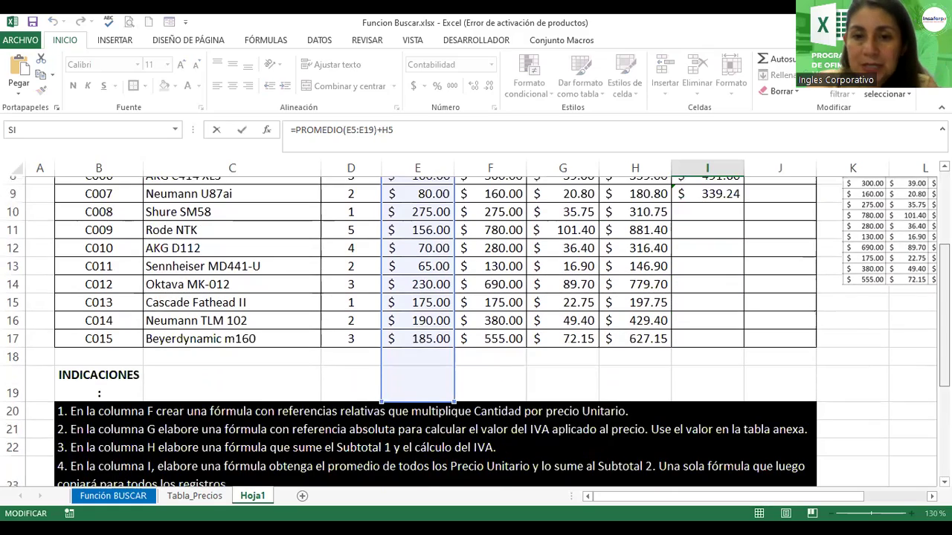
scroll(476, 334, down, 1)
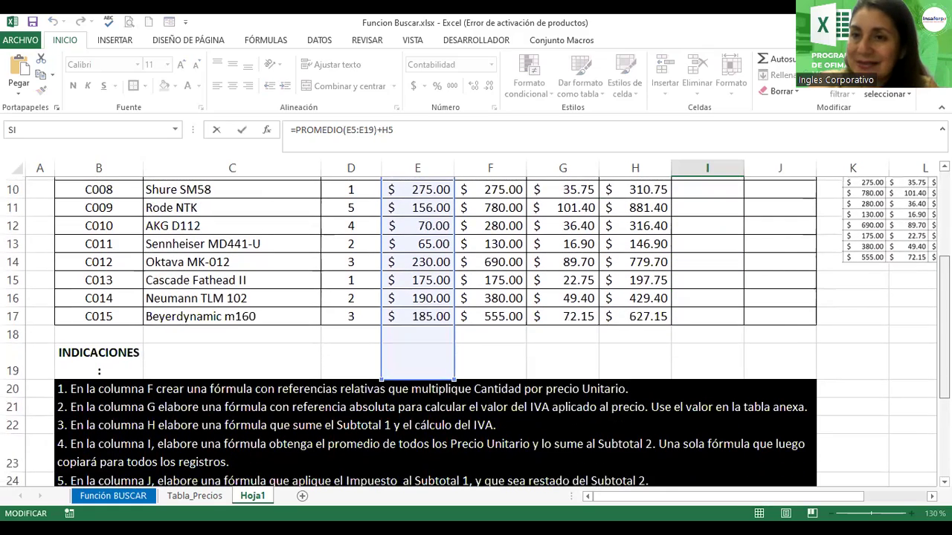
scroll(476, 335, up, 2)
scroll(476, 334, up, 1)
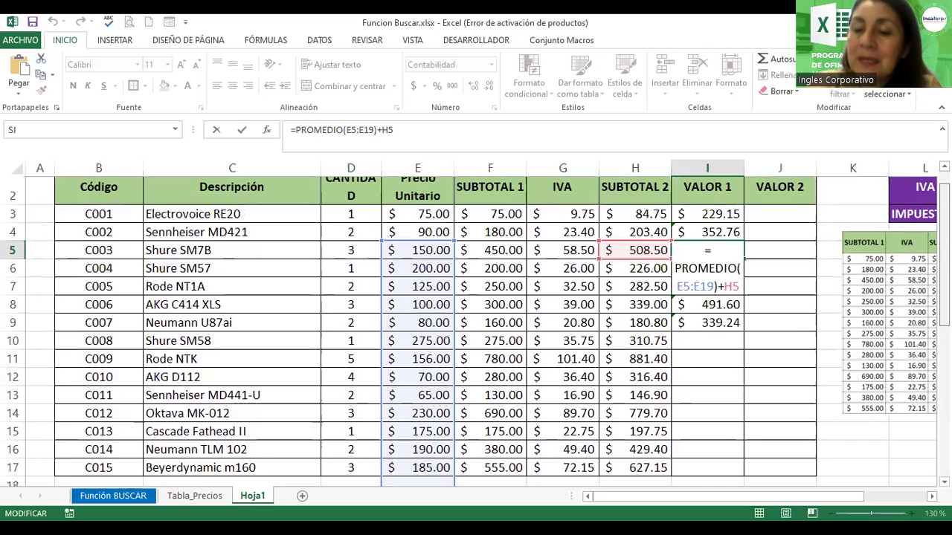
key(Return)
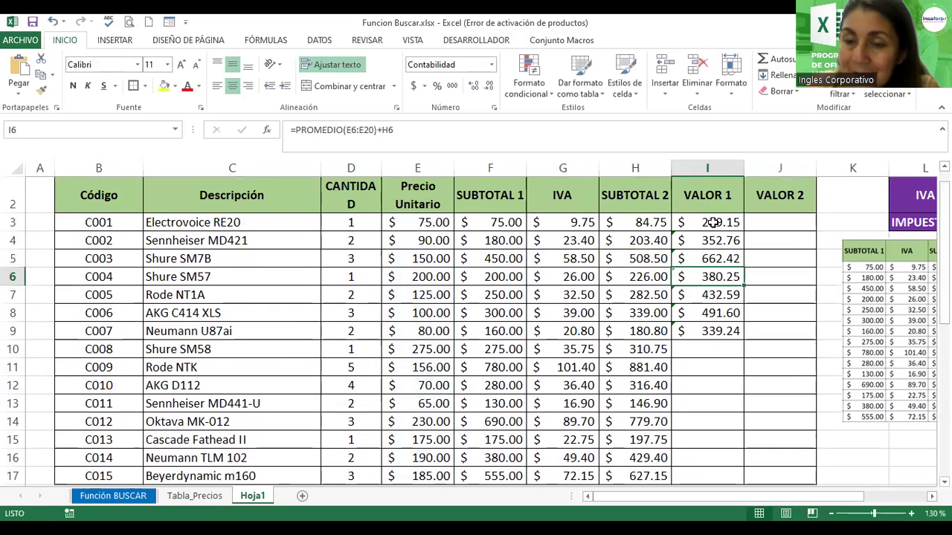
double_click(712, 222)
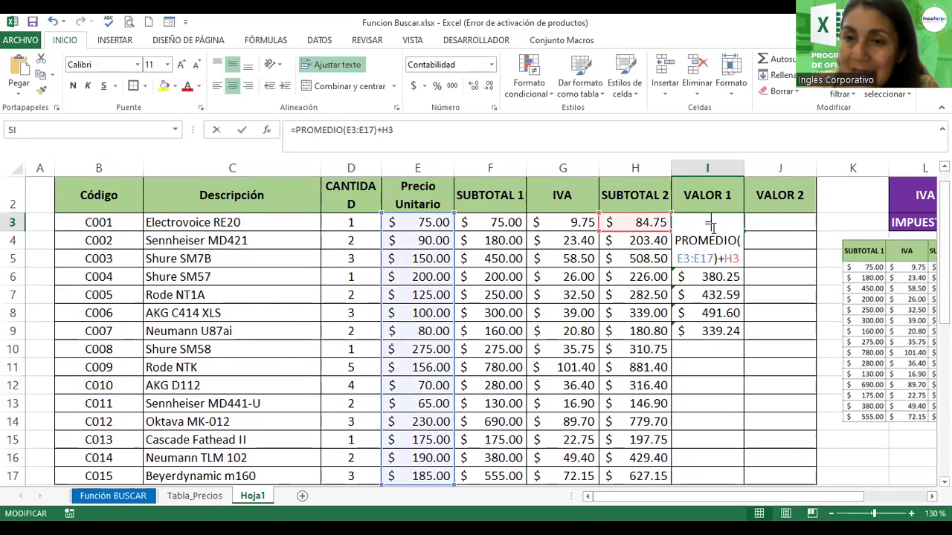
Make E3 and E17 absolute so I3 reads =PROMEDIO($E$3:$E$17)+H3.
click(682, 258)
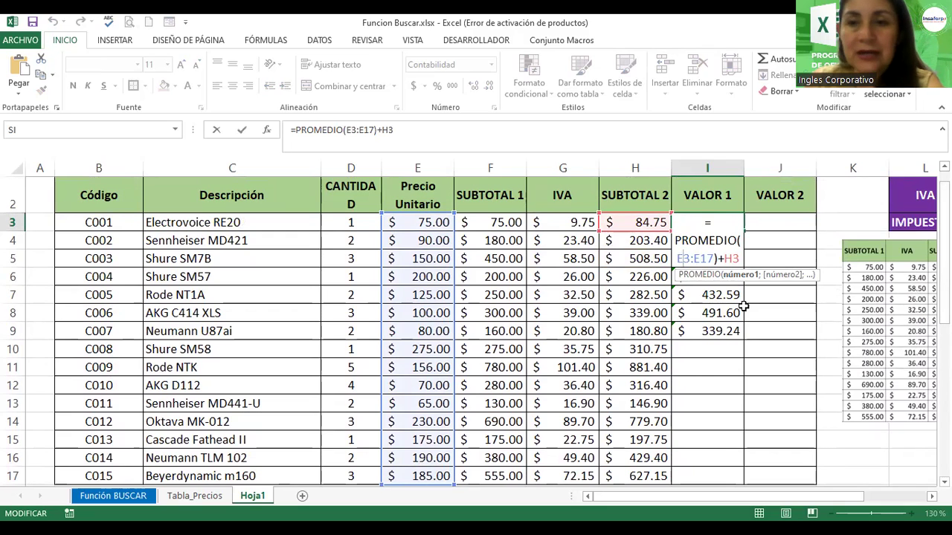
key(F4)
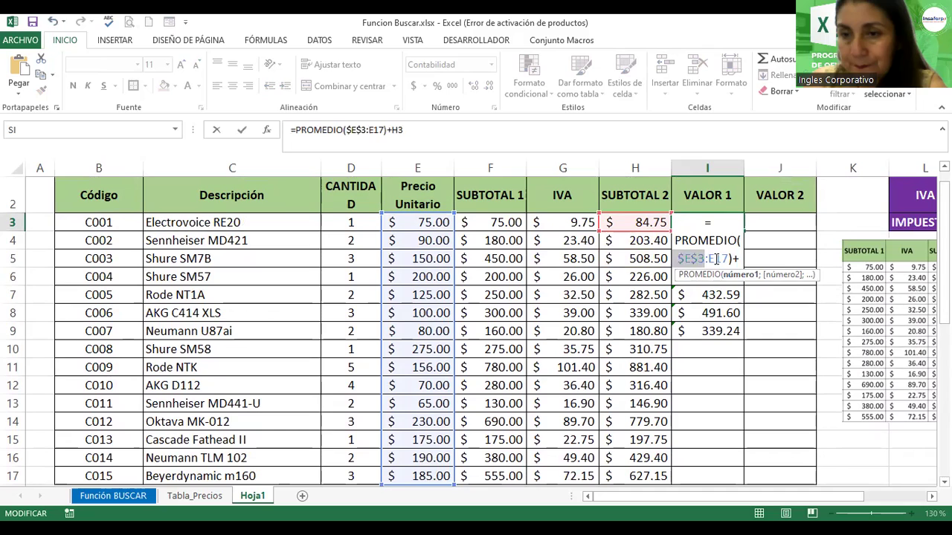
click(716, 259)
key(F4)
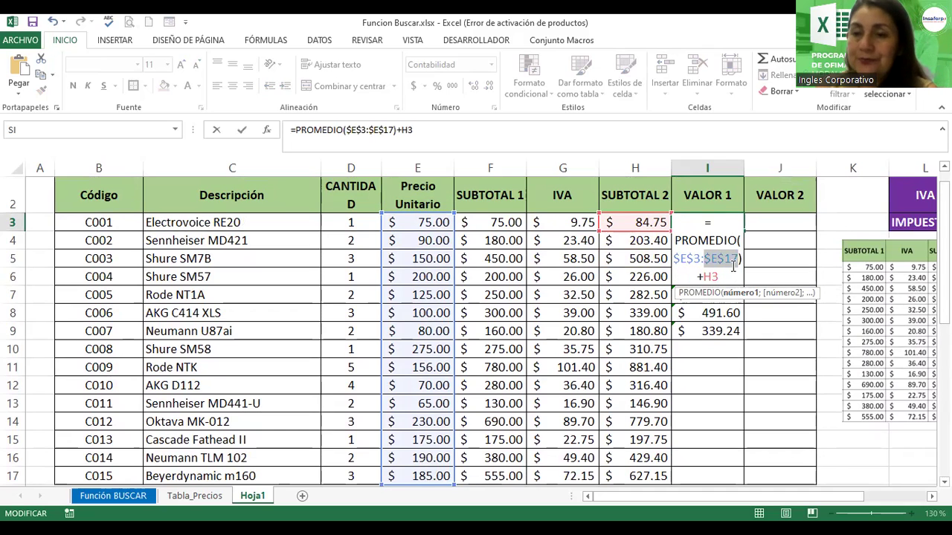
key(Return)
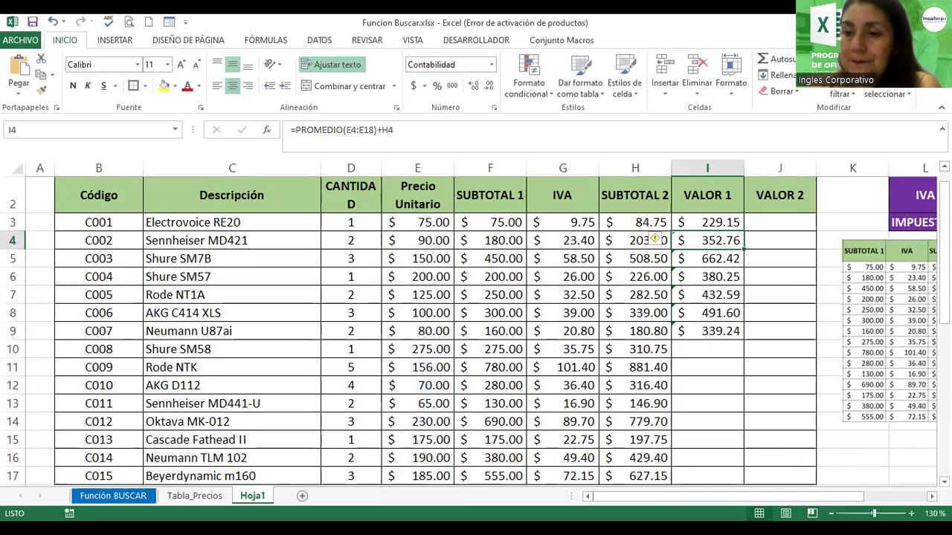
scroll(633, 327, right, 5)
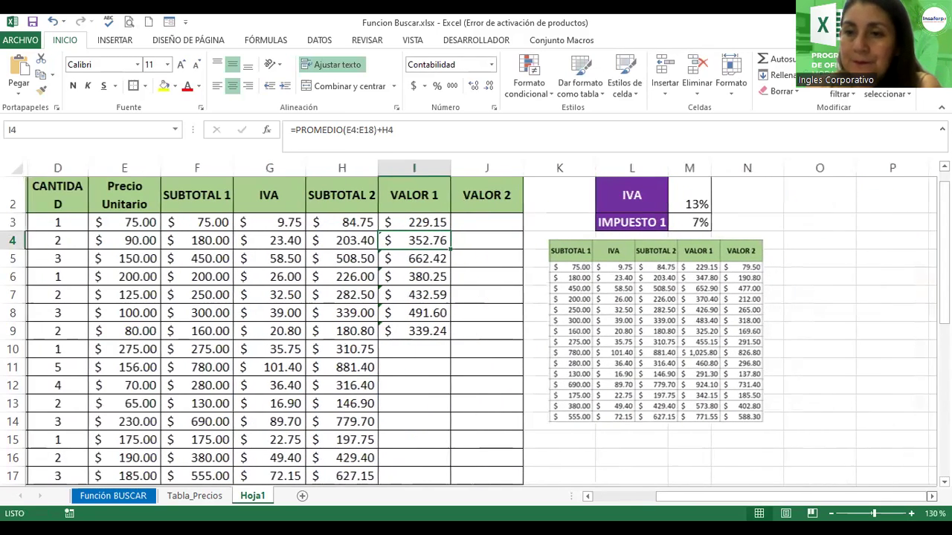
click(427, 217)
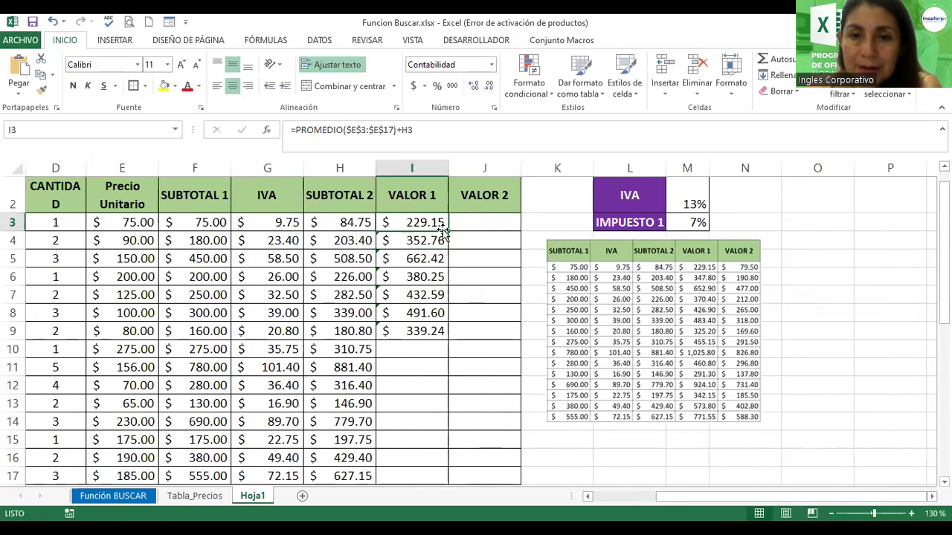
Fill the corrected I3 formula down through I11, showing $229.15 to $1,025.80.
drag(447, 230, 431, 385)
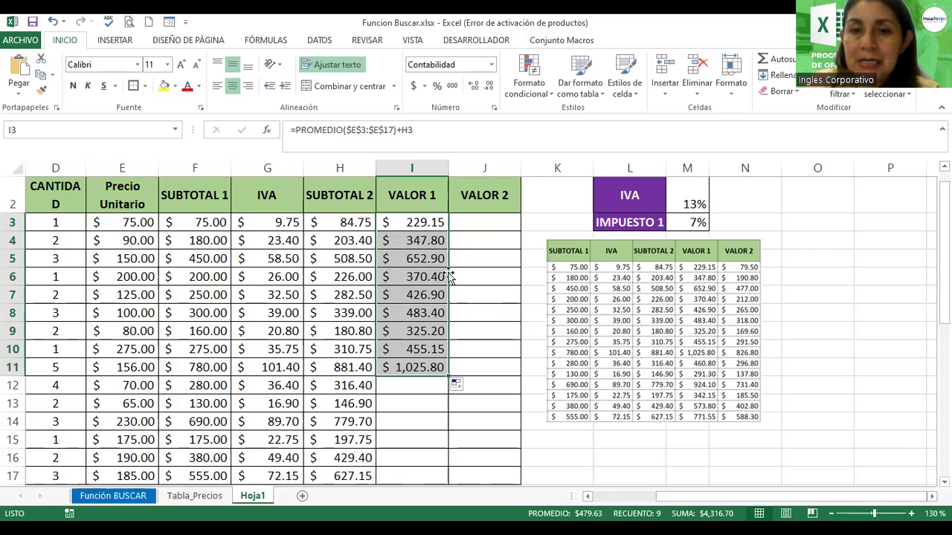
click(490, 222)
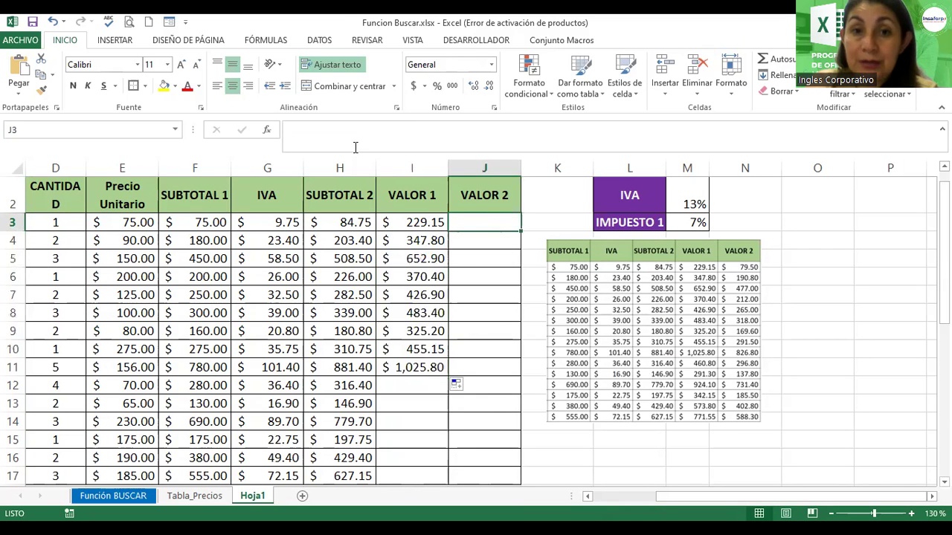
double_click(418, 221)
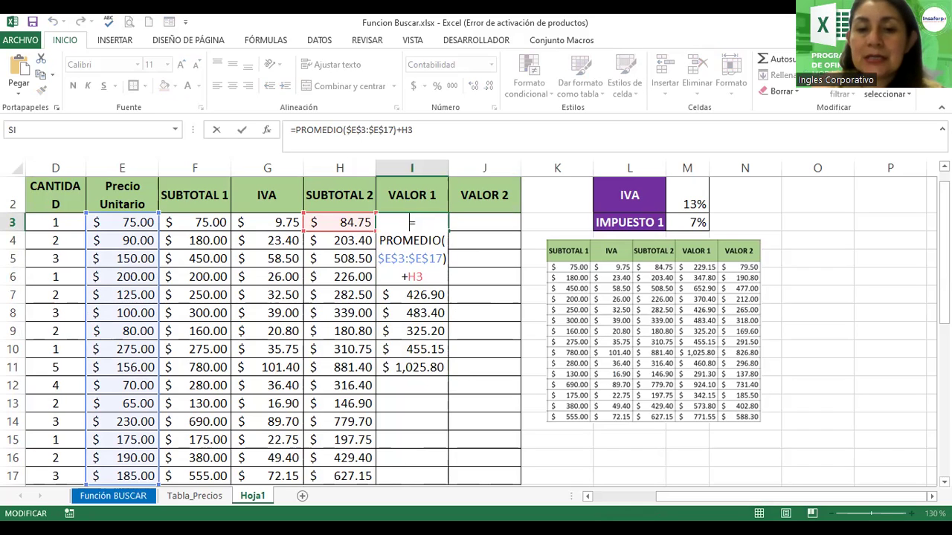
key(alt+Tab)
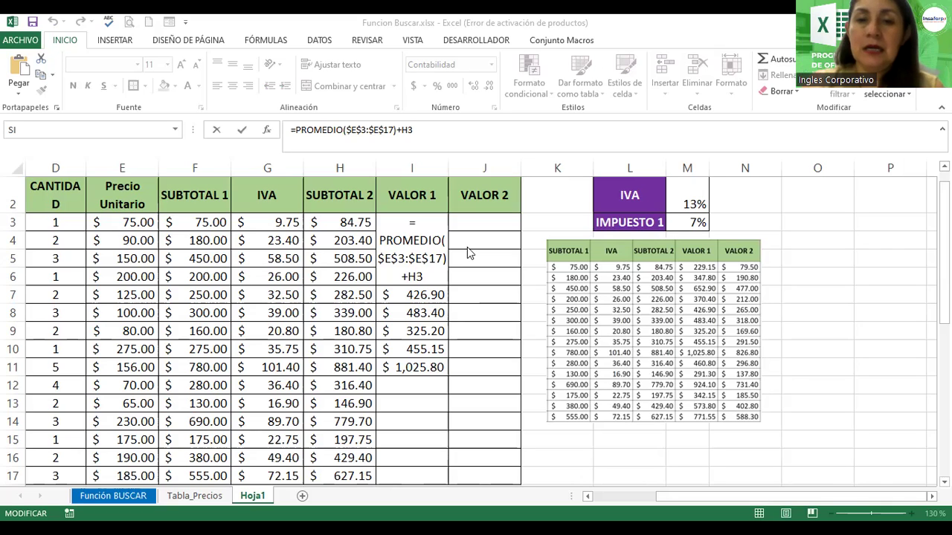
click(418, 251)
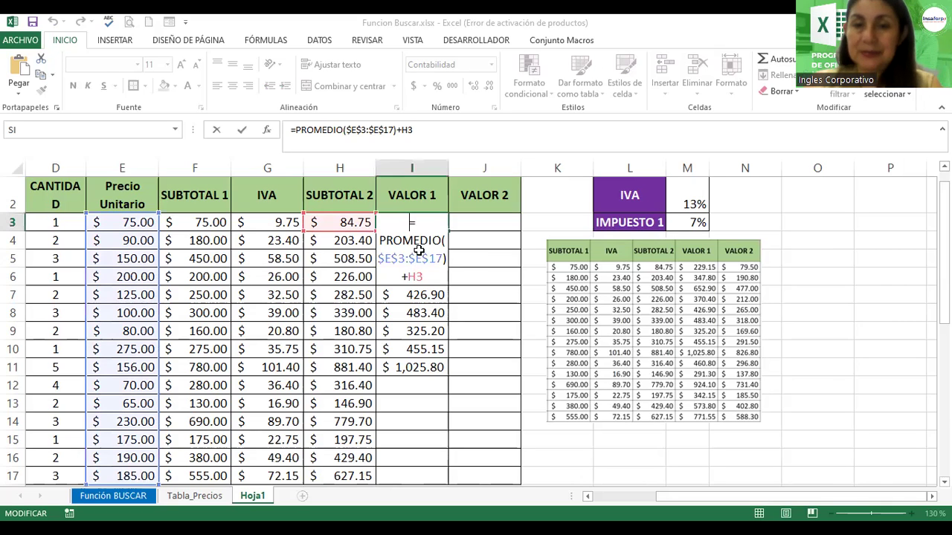
key(Return)
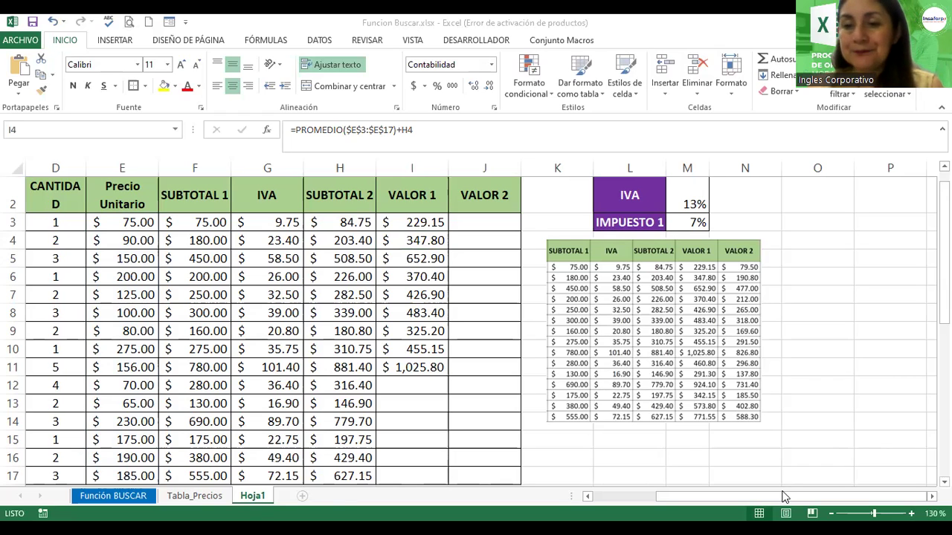
Rename the Hoja1 sheet tab to Tabla_artículos.
click(717, 498)
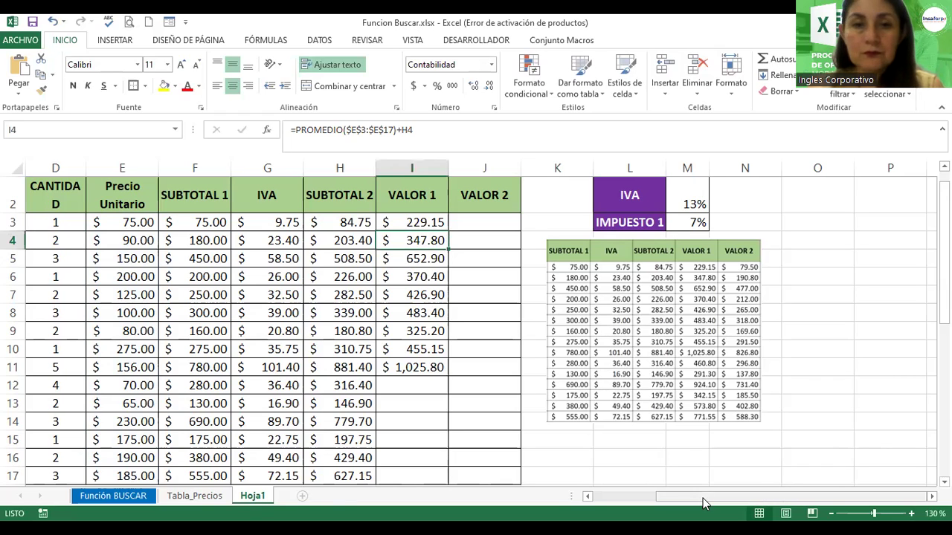
click(628, 497)
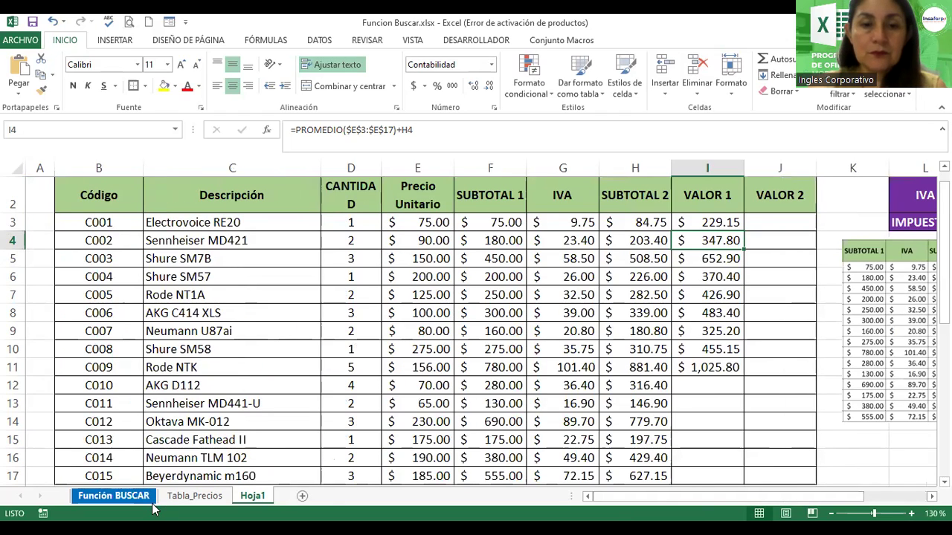
double_click(254, 495)
text(Tabla)
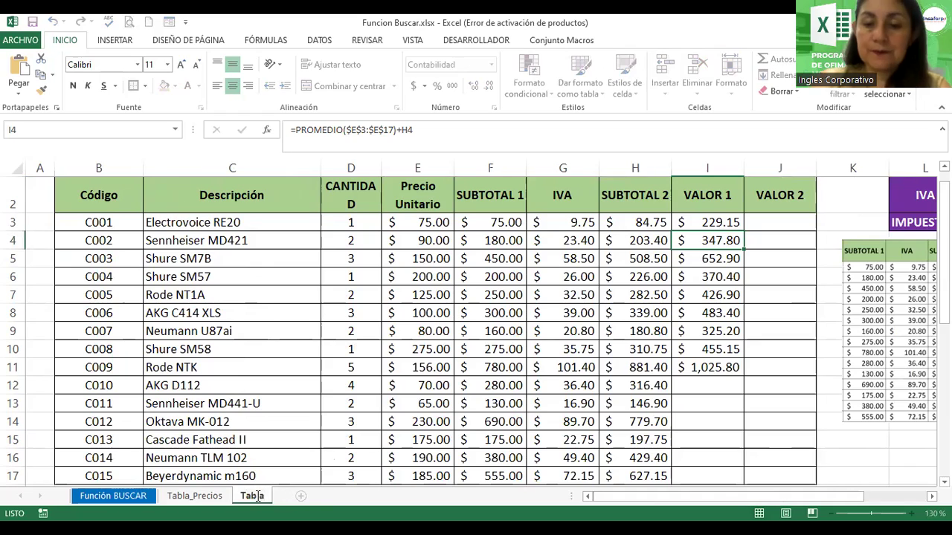
text(_art)
text(i)
text(c)
text(ulos)
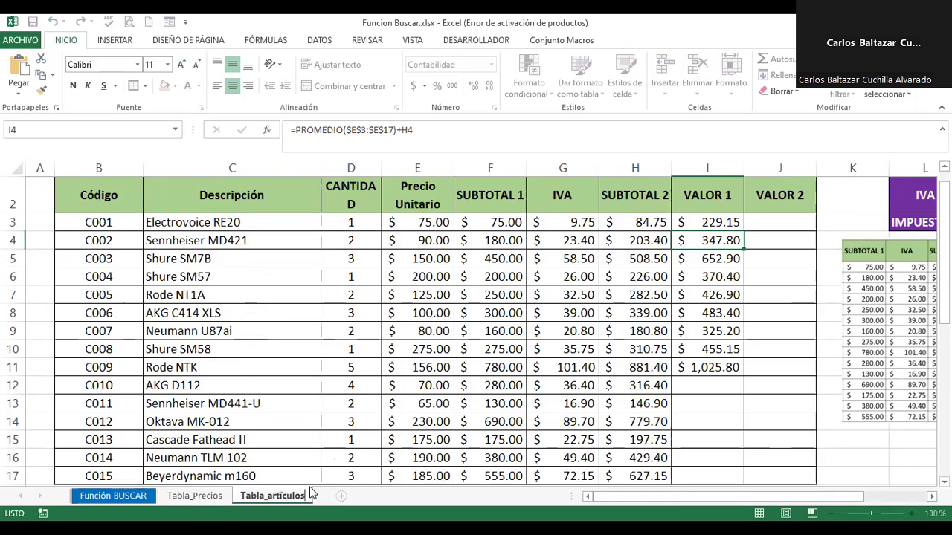
click(634, 275)
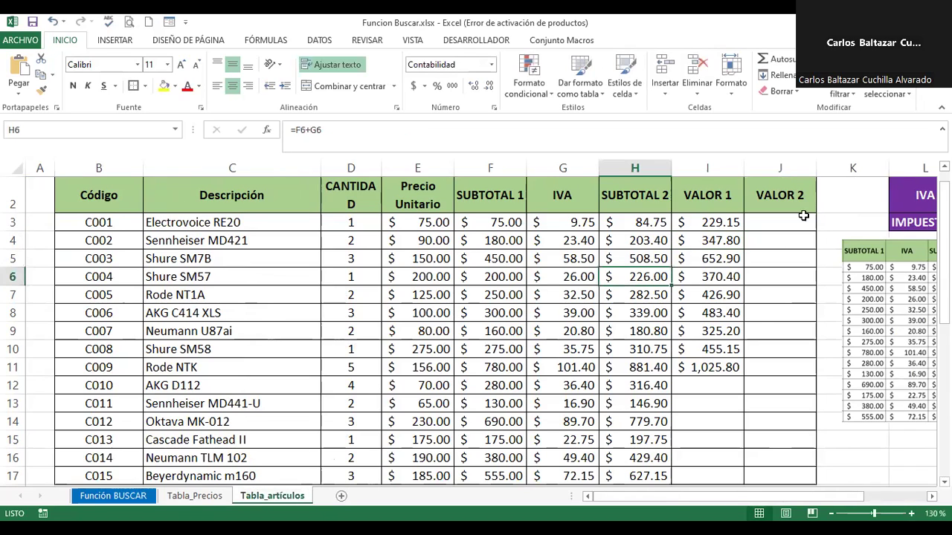
click(932, 495)
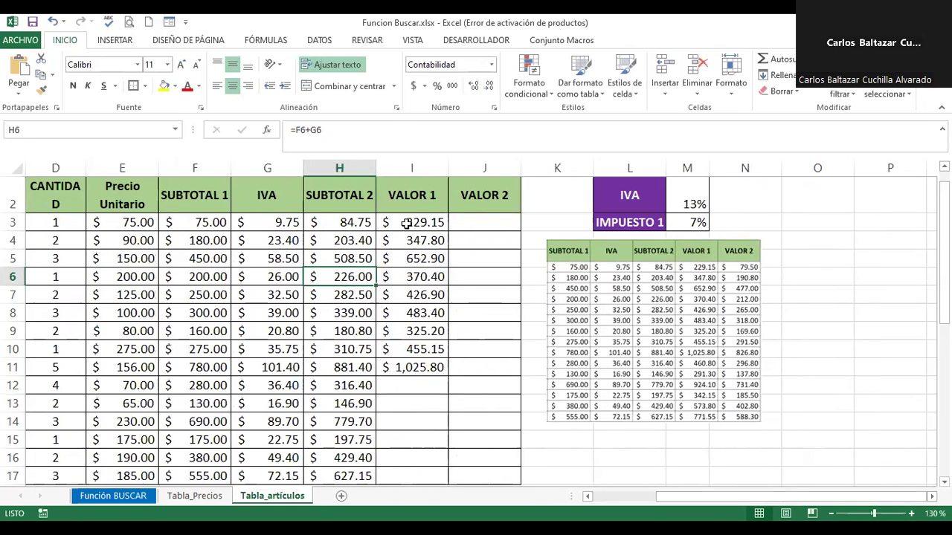
double_click(411, 223)
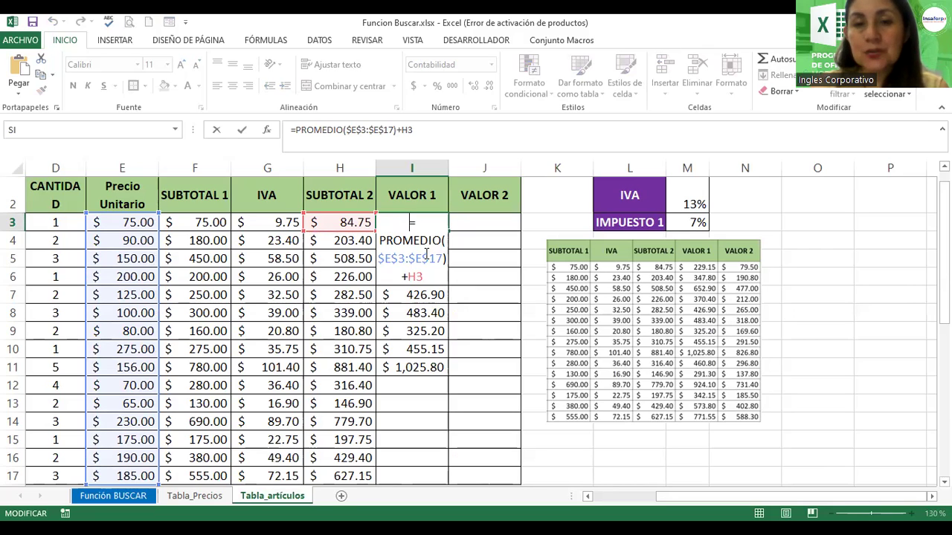
key(Return)
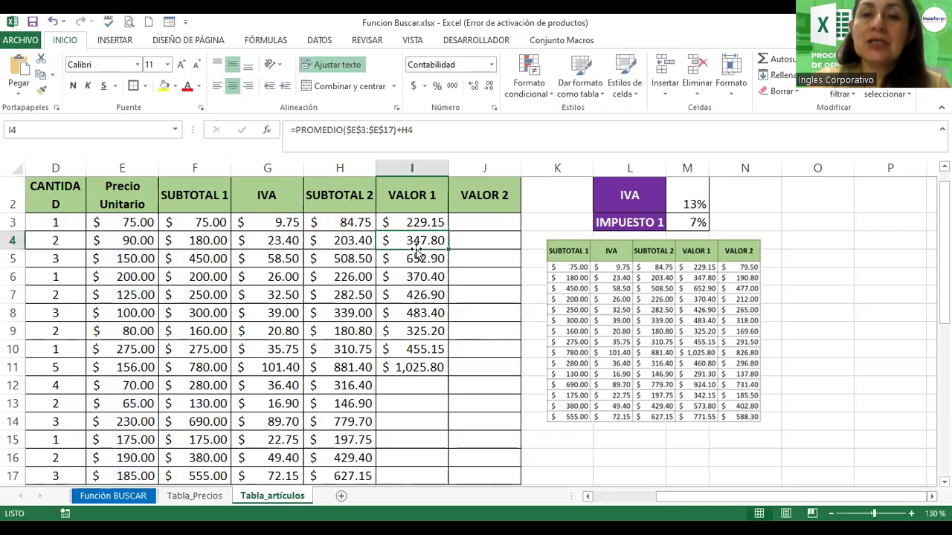
double_click(410, 223)
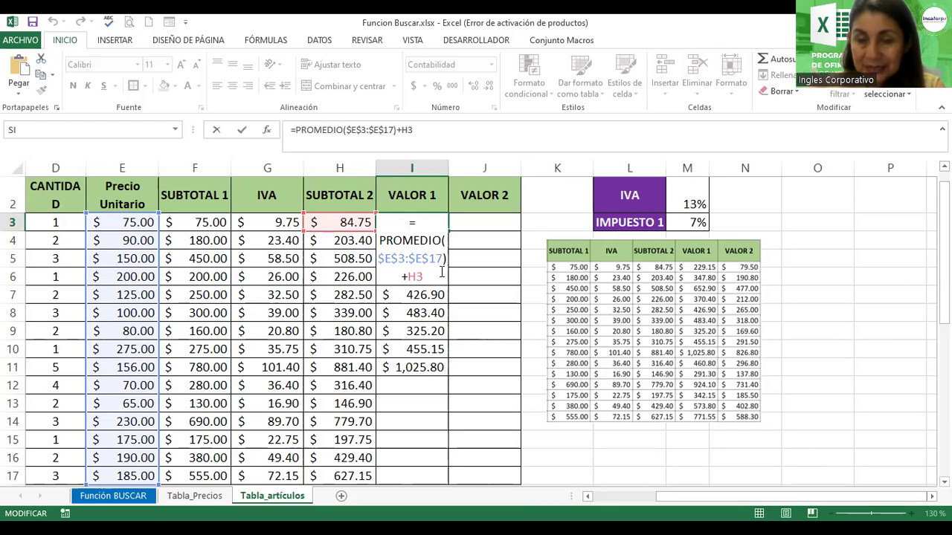
click(396, 255)
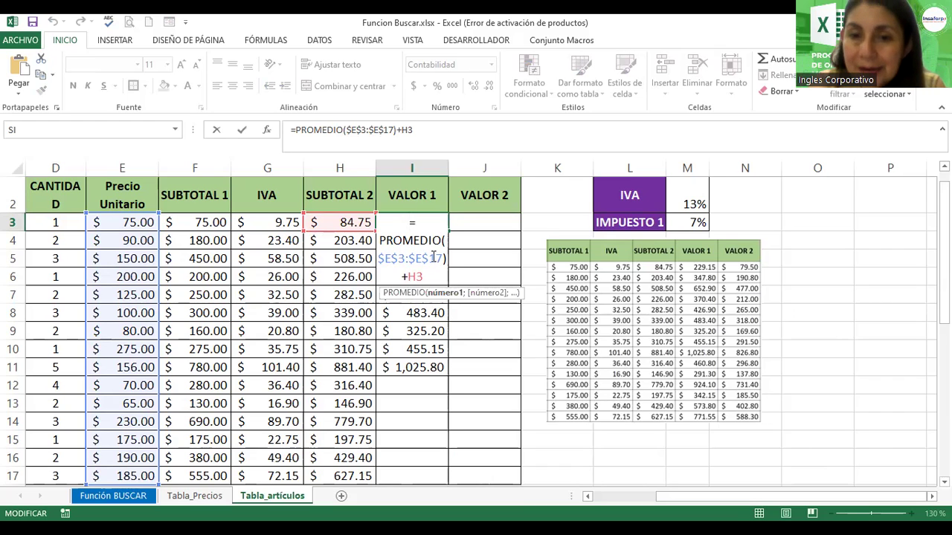
click(423, 258)
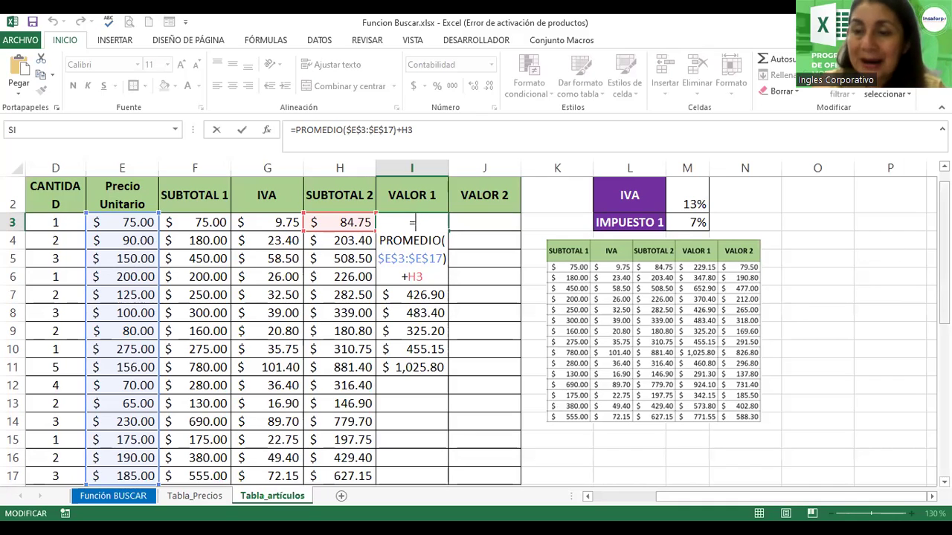
scroll(476, 331, down, 2)
scroll(475, 331, down, 1)
scroll(476, 331, down, 1)
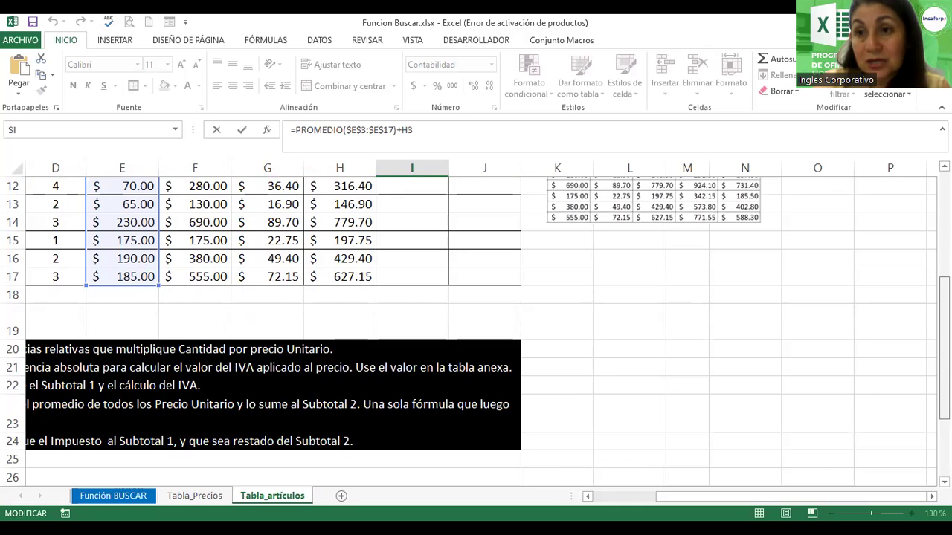
scroll(476, 331, up, 2)
scroll(475, 331, up, 2)
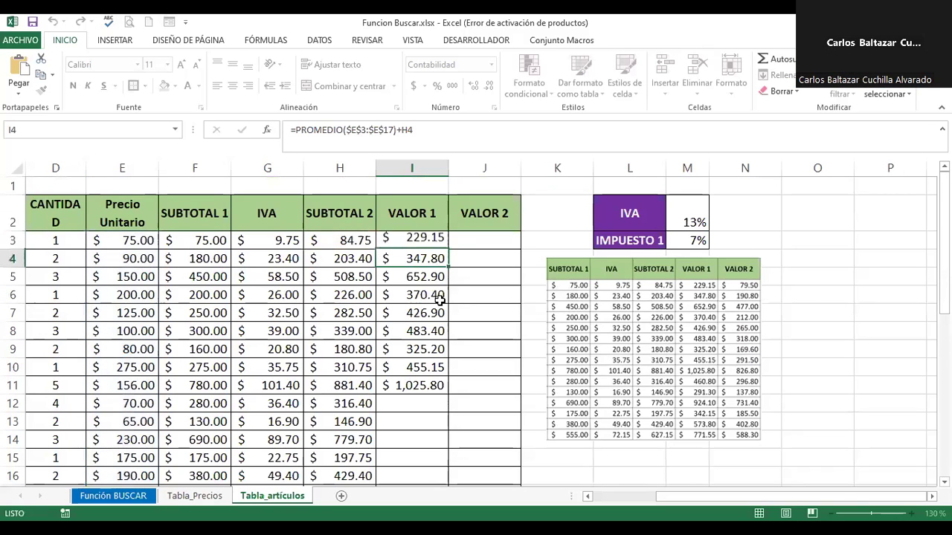
key(Return)
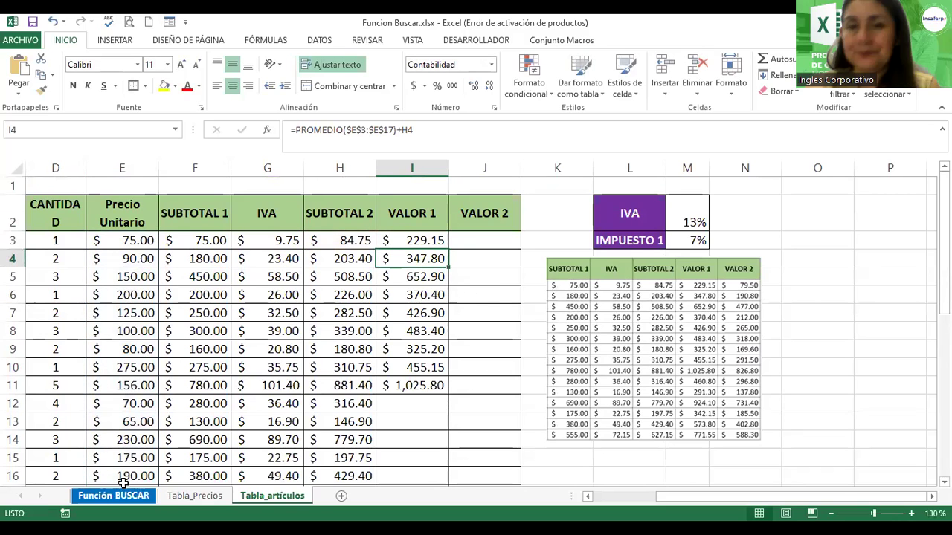
click(119, 496)
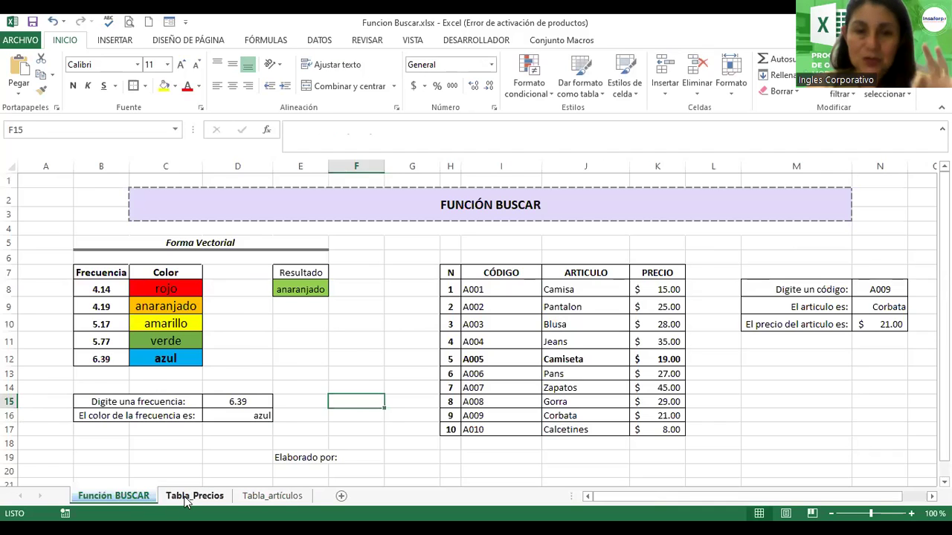
click(185, 502)
click(153, 504)
click(186, 499)
click(269, 496)
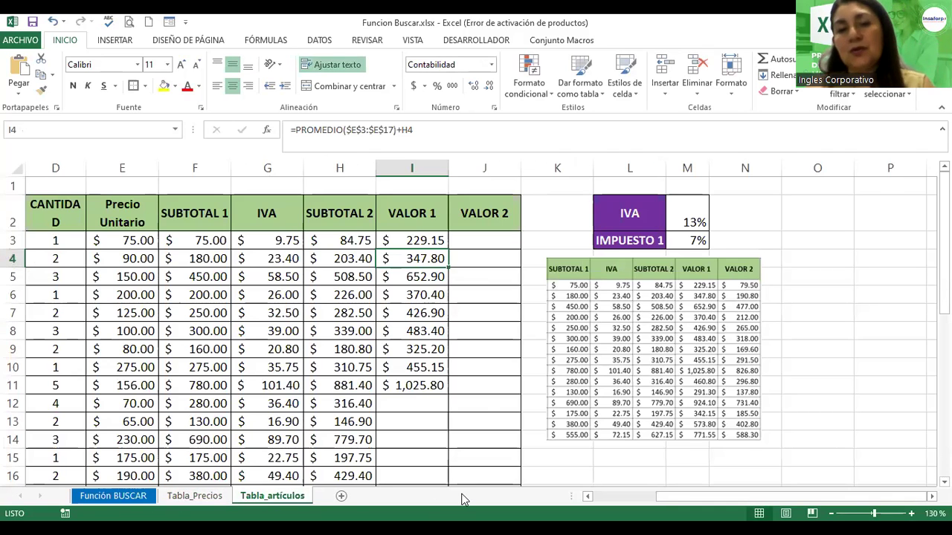